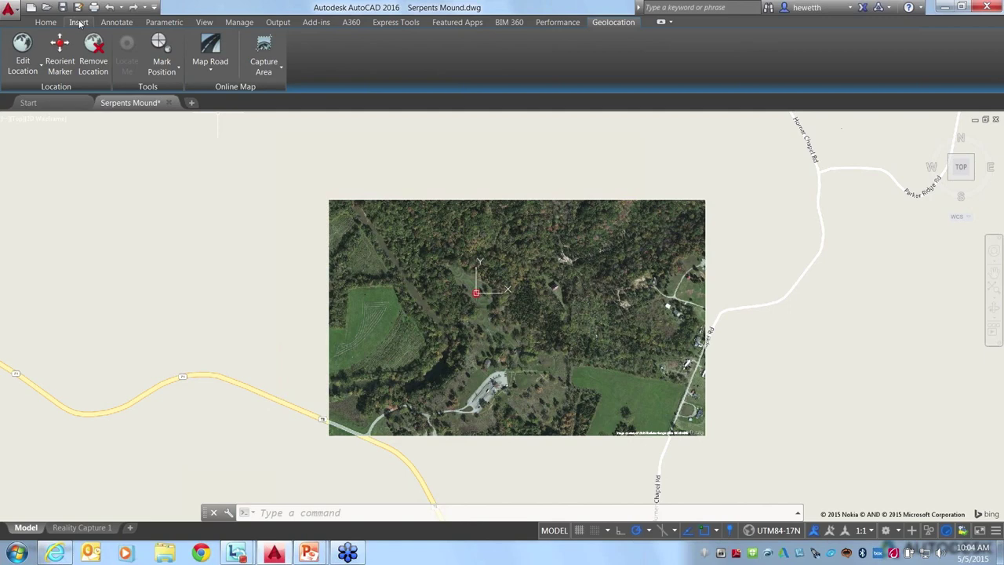
Open the External References palette, review the file types that can be attached, and close it
click(79, 23)
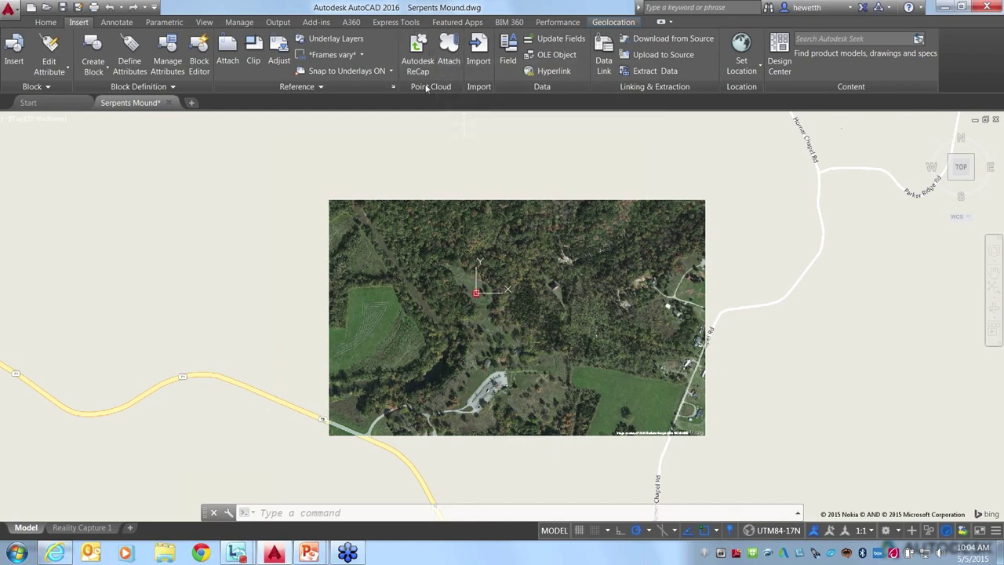
text(xref)
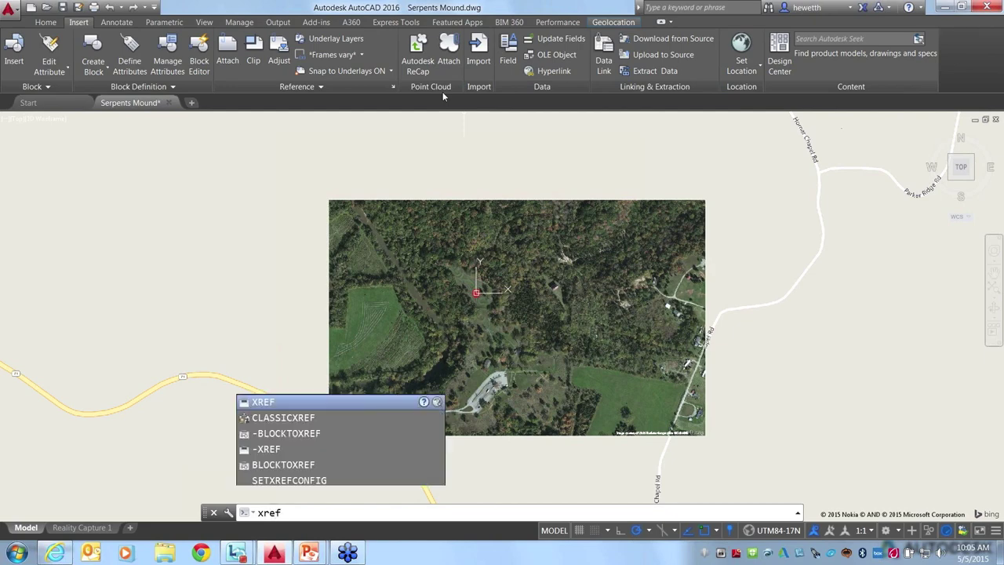
key(Return)
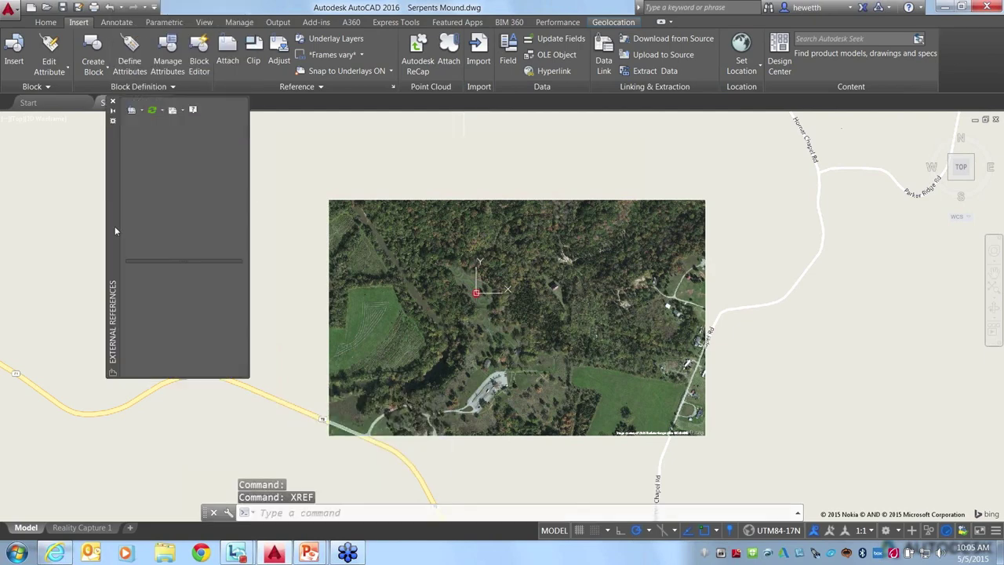
click(106, 165)
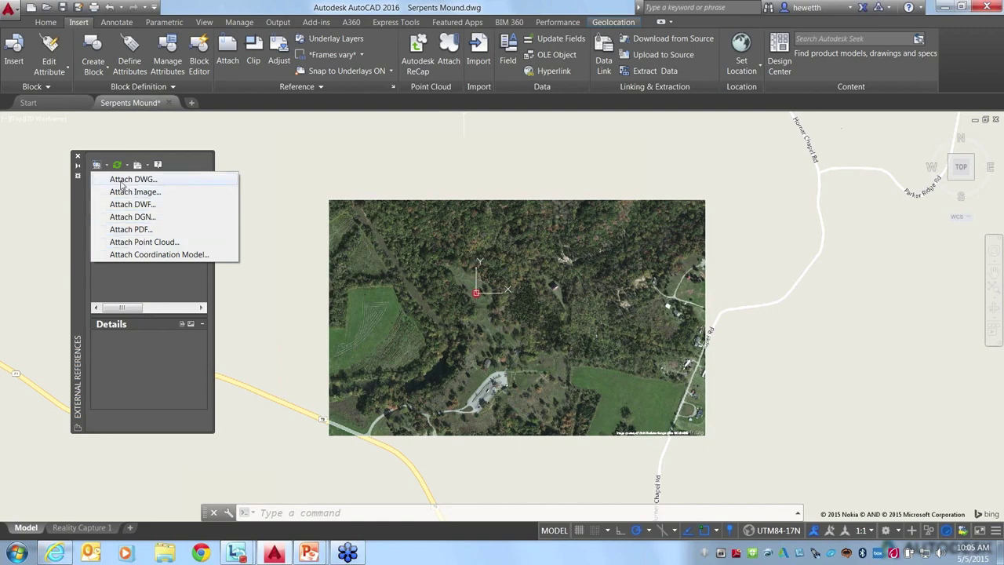
click(77, 156)
click(77, 156)
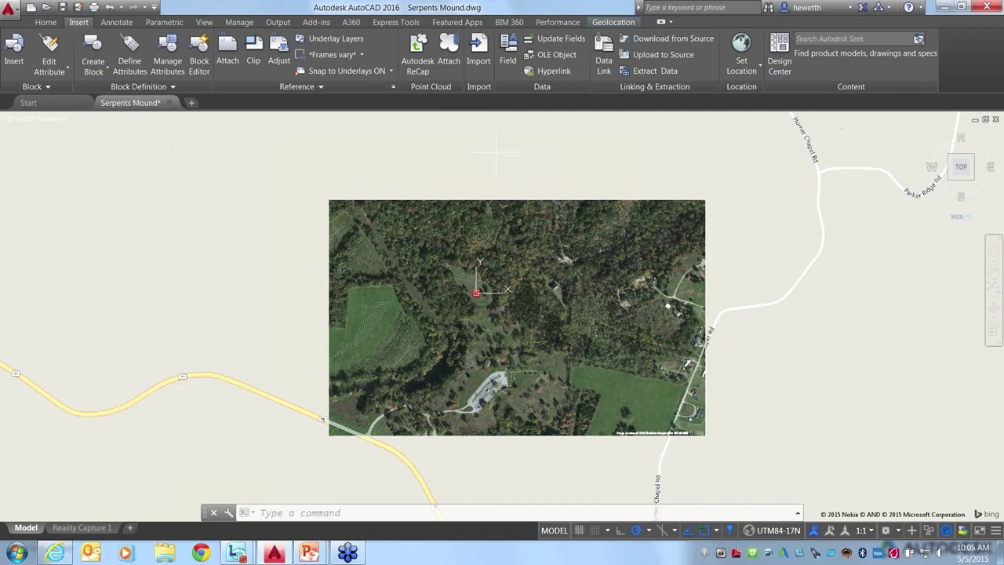
Start attaching a point cloud and open the project file Serpent Mound Model.rcp
click(450, 47)
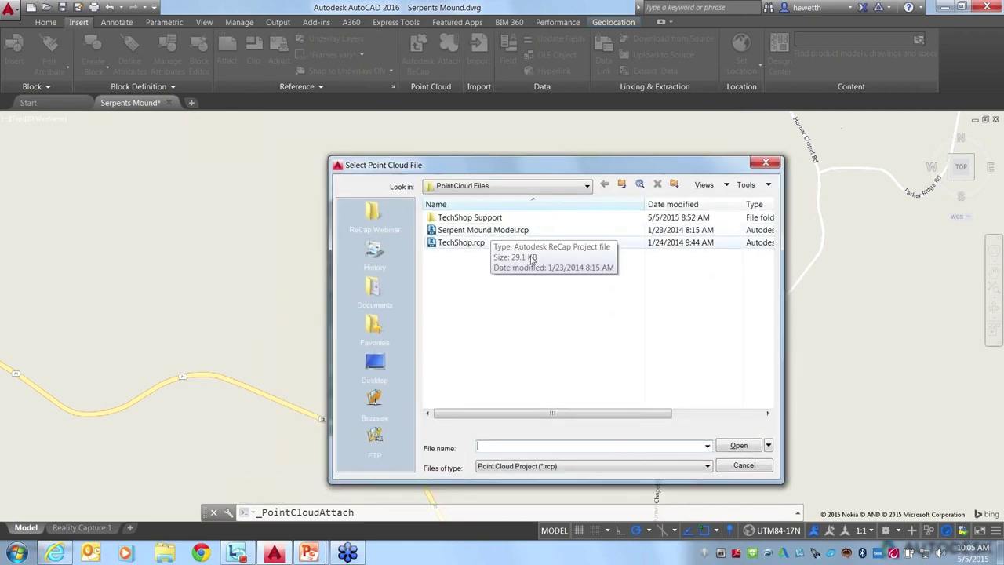
click(693, 468)
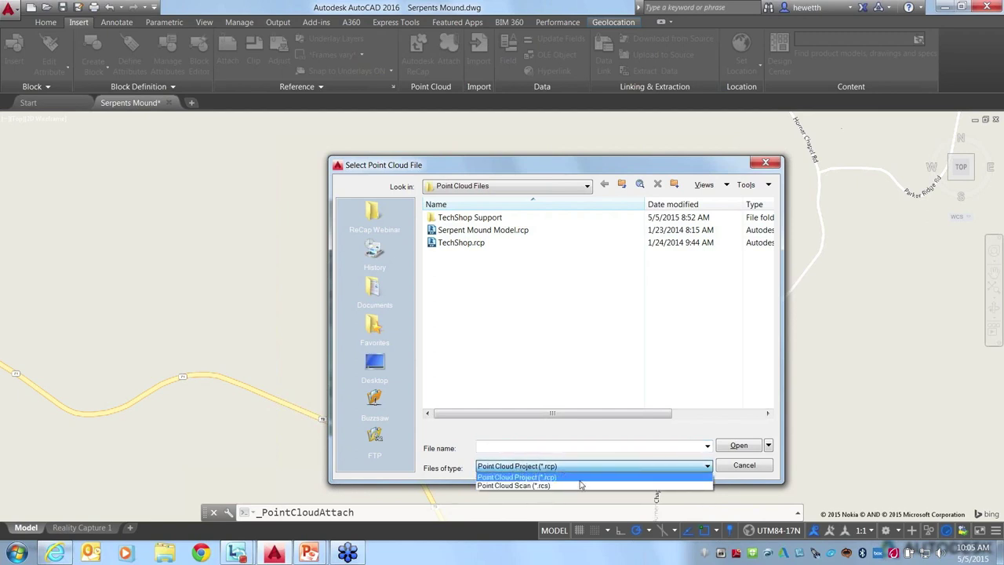
click(570, 365)
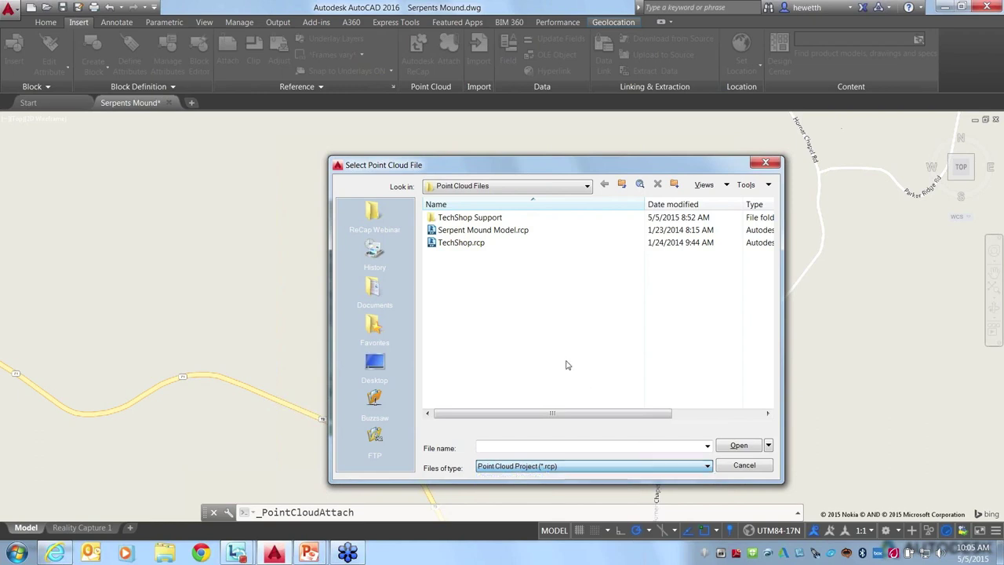
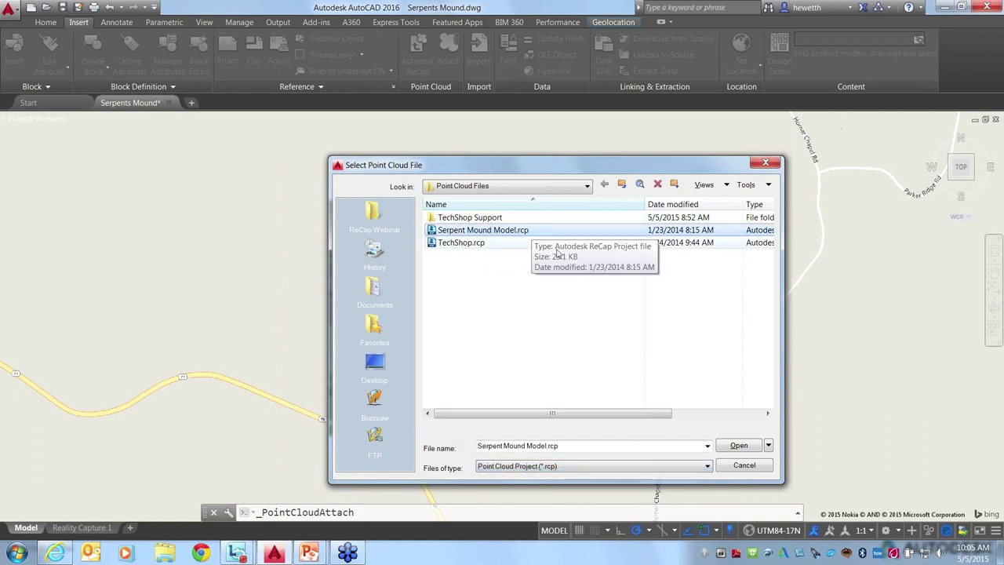
click(746, 448)
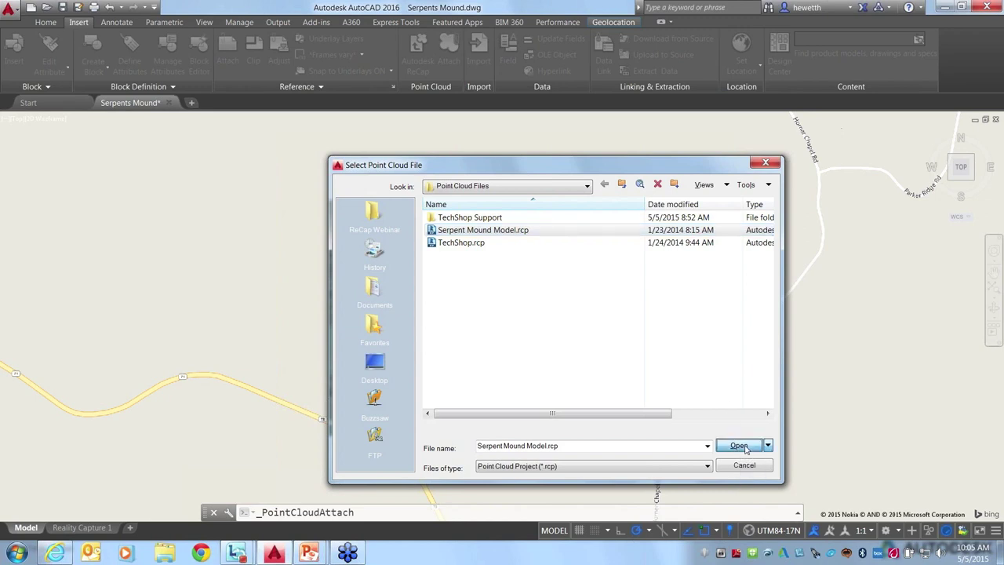
click(744, 446)
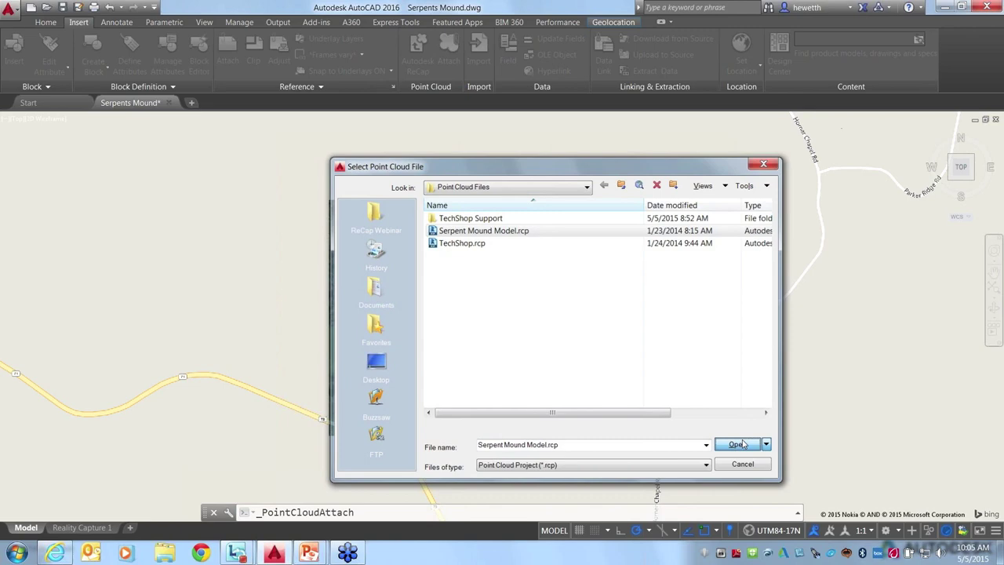
Show the details of the Serpent Mound point cloud before attaching it and examine its units, data and size
drag(519, 99, 517, 153)
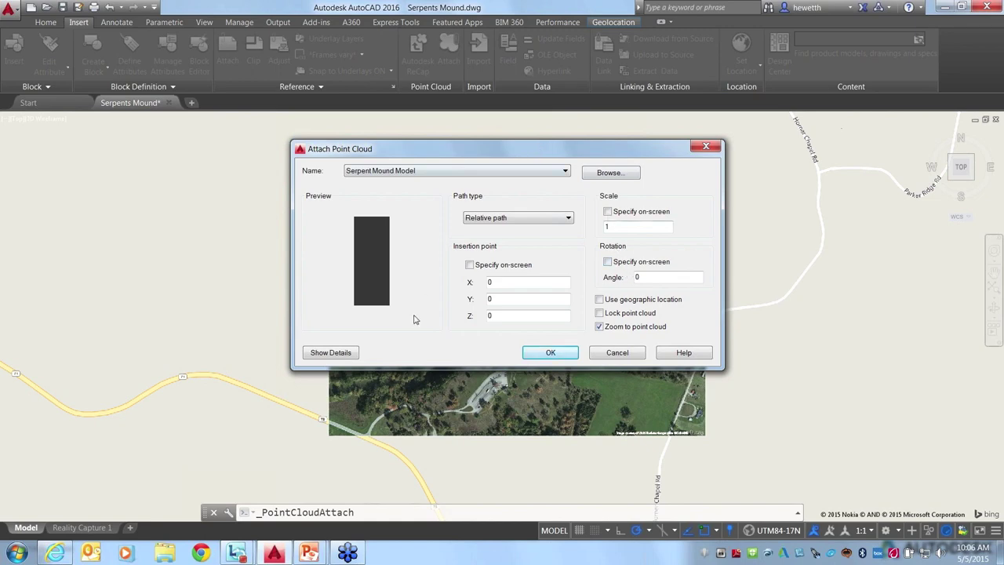
click(330, 353)
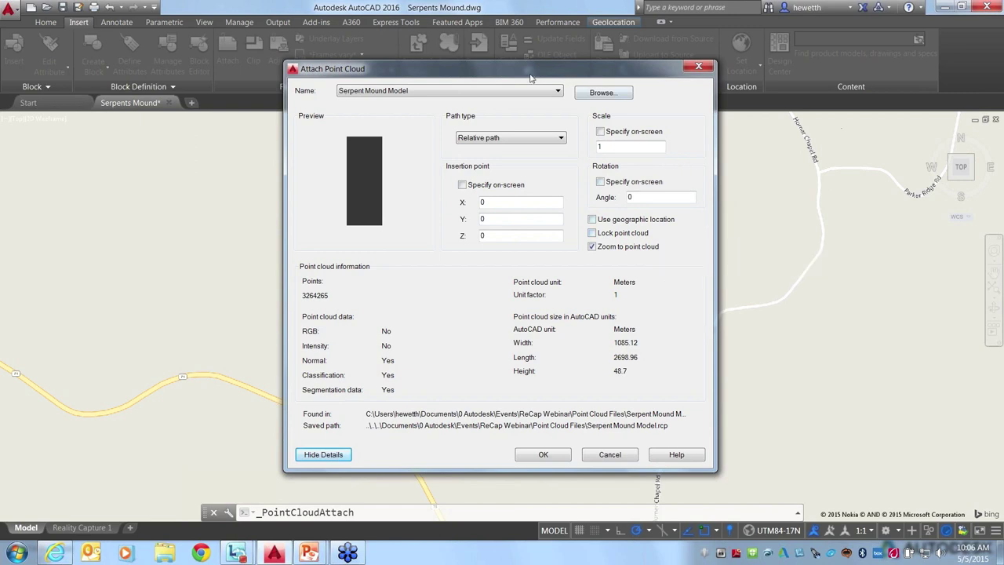
drag(531, 78, 514, 78)
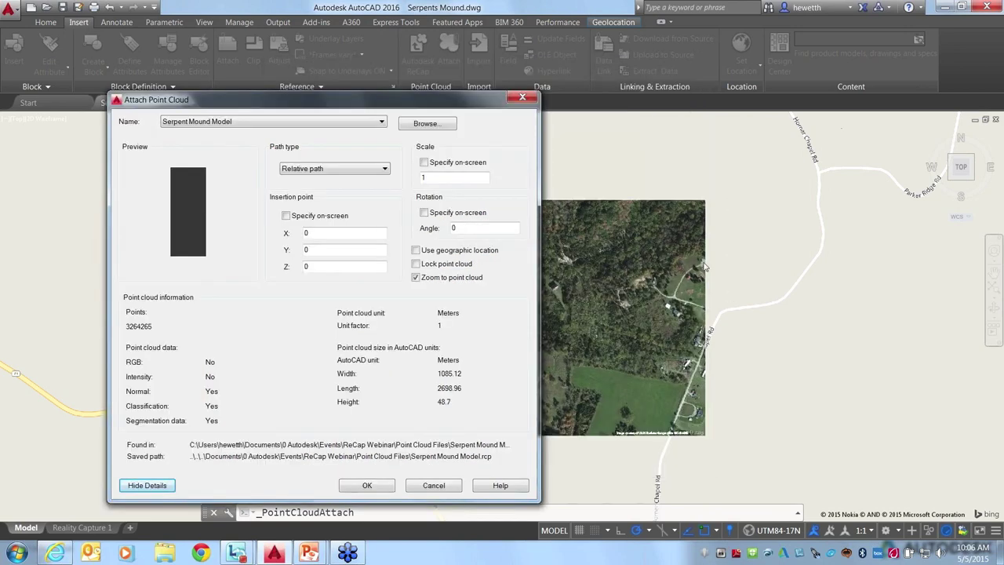
drag(456, 100, 274, 120)
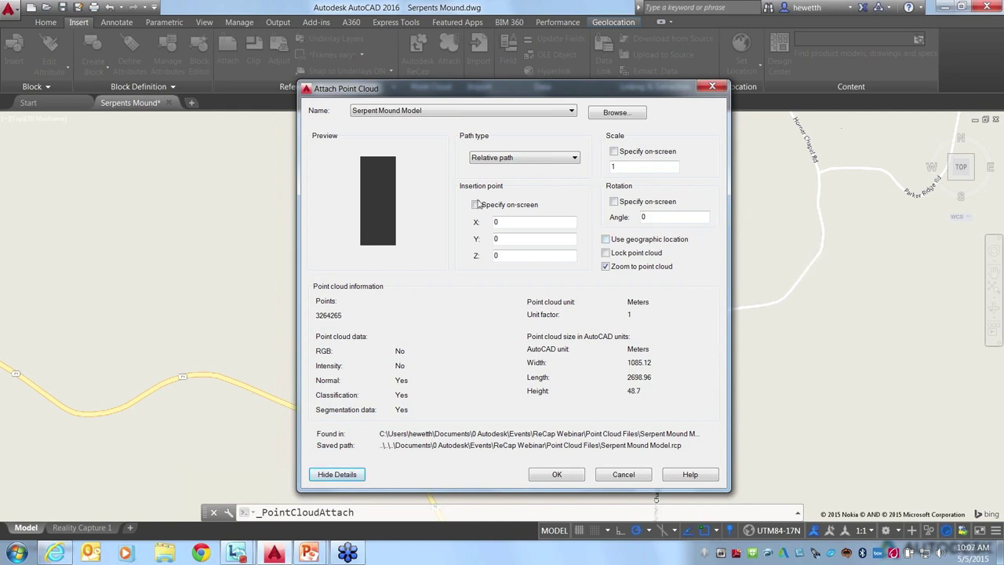
Attach the Serpent Mound point cloud using its geographic location
click(615, 152)
click(605, 240)
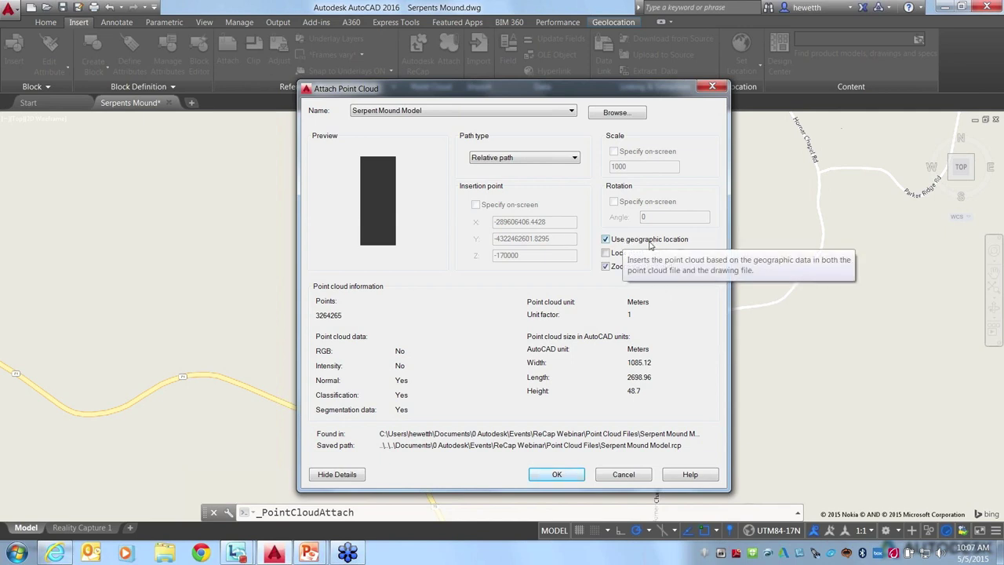
click(566, 477)
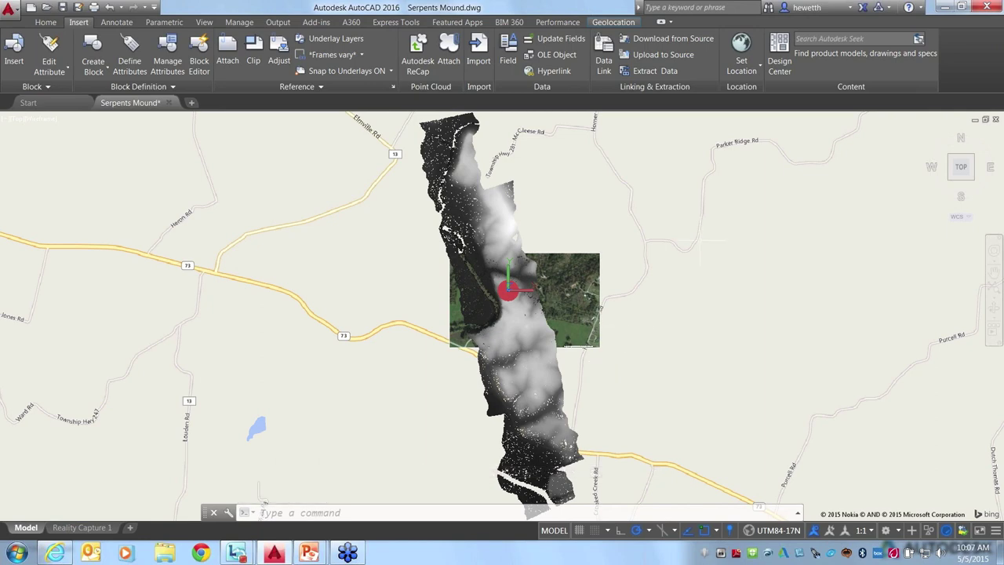
Inspect how the point cloud aligns with the captured aerial map and select the point cloud
scroll(508, 290, up, 2)
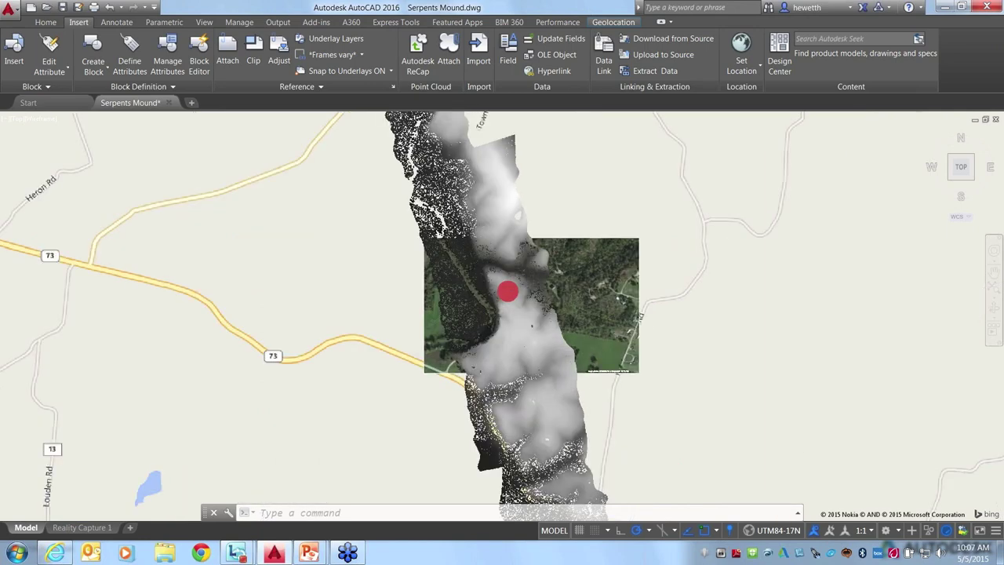
scroll(468, 355, up, 5)
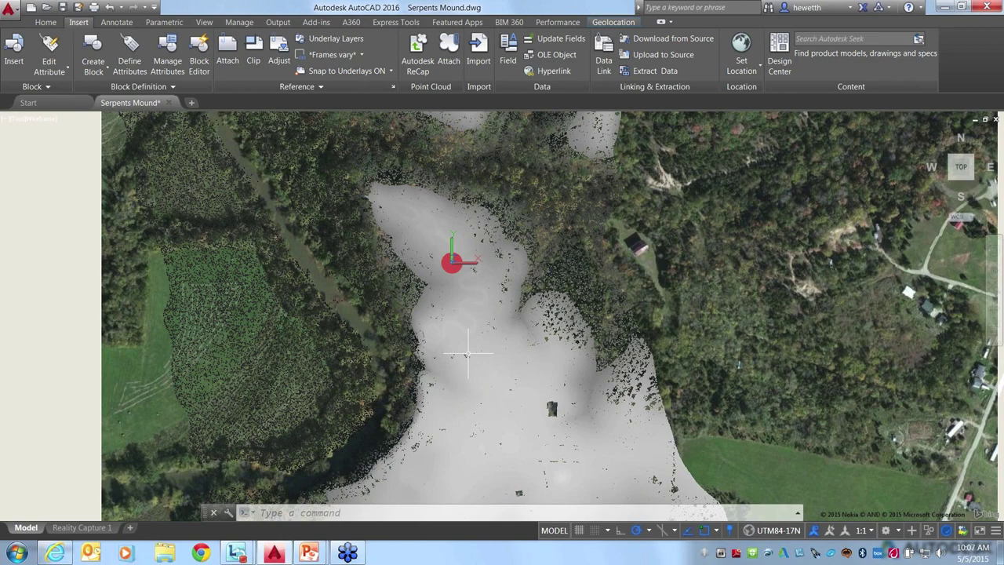
mouse_move(416, 189)
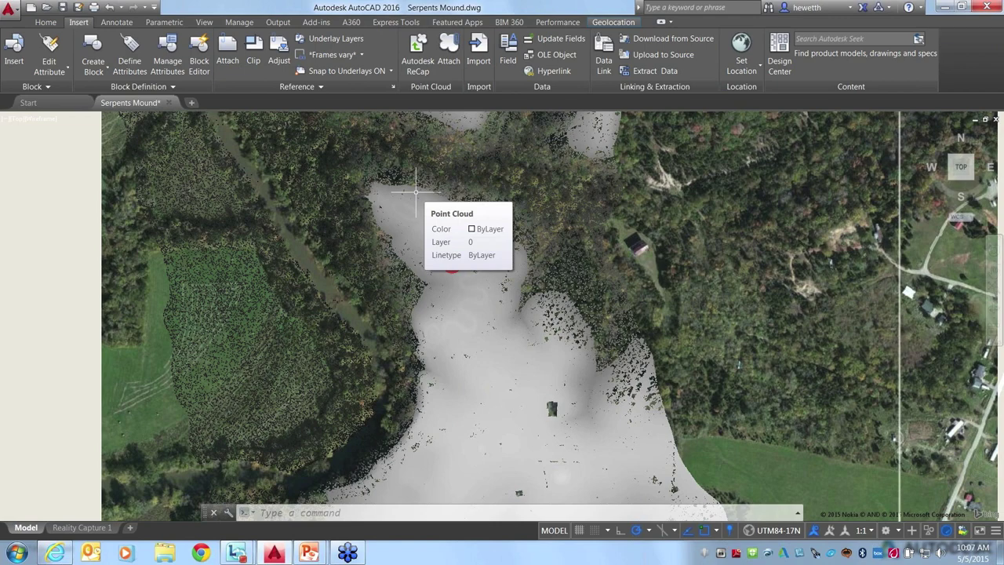
click(416, 190)
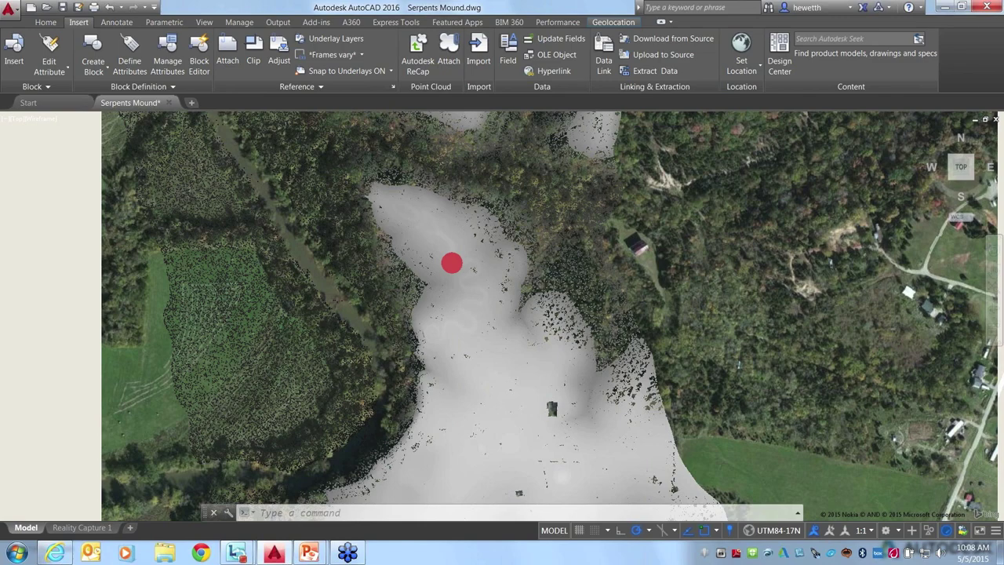
scroll(484, 370, down, 3)
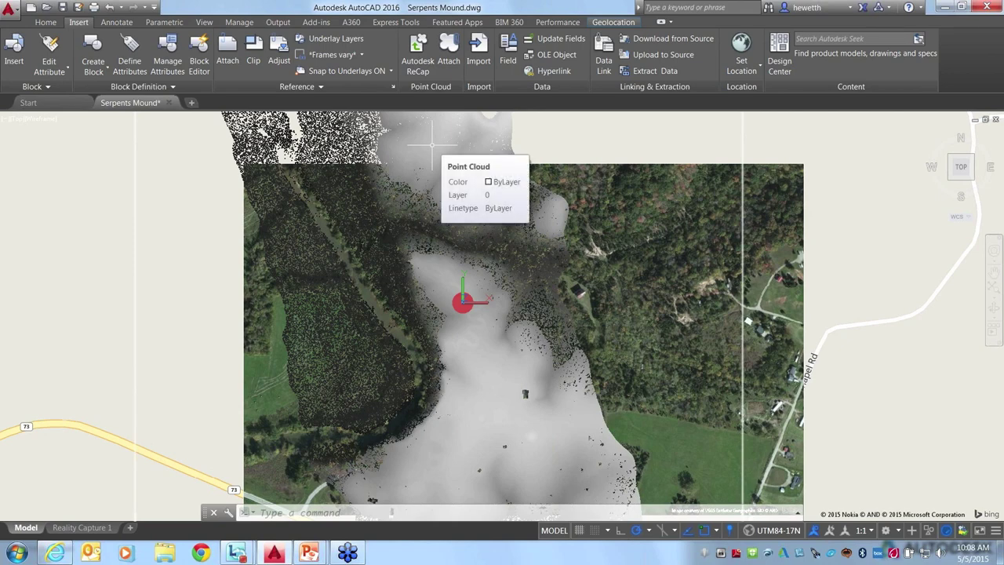
click(431, 145)
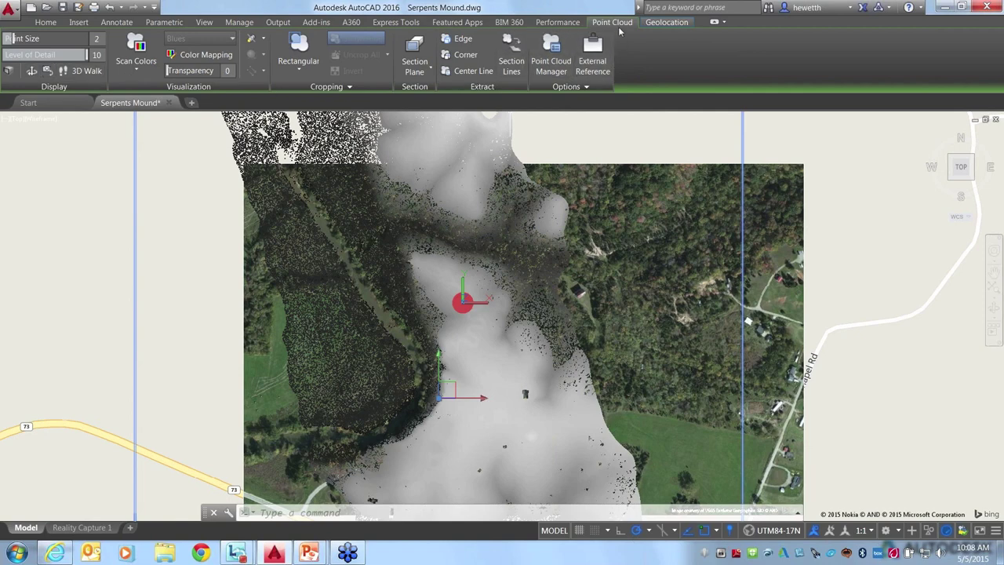
Try the Normal and Classification stylizations on the point cloud and view the LIDAR Classifications color map
click(134, 72)
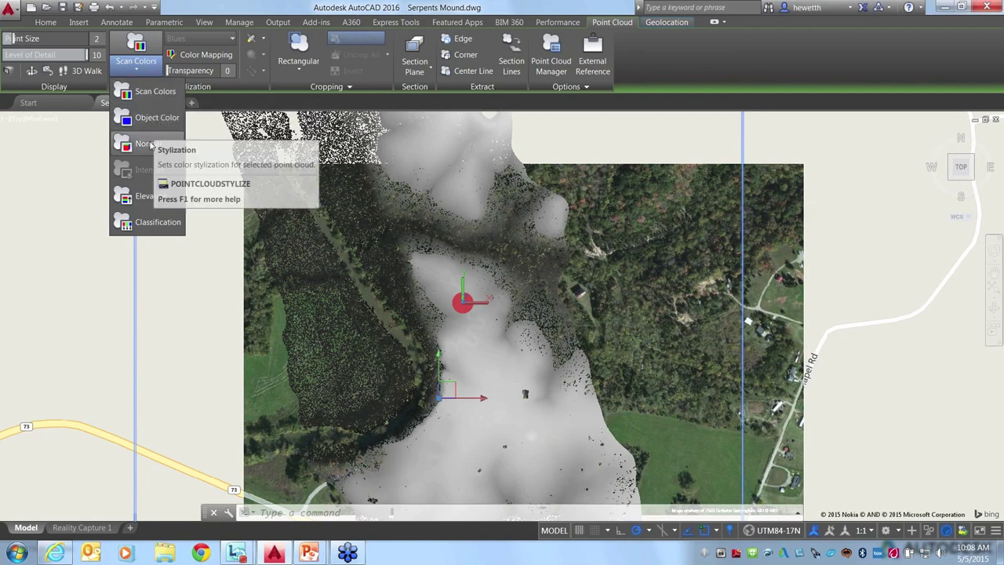
click(155, 92)
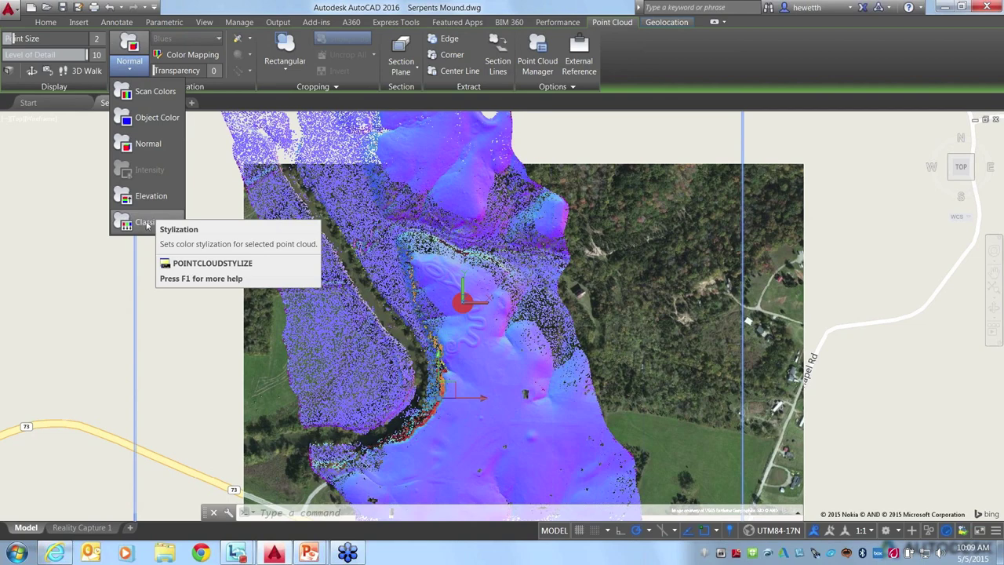
key(Escape)
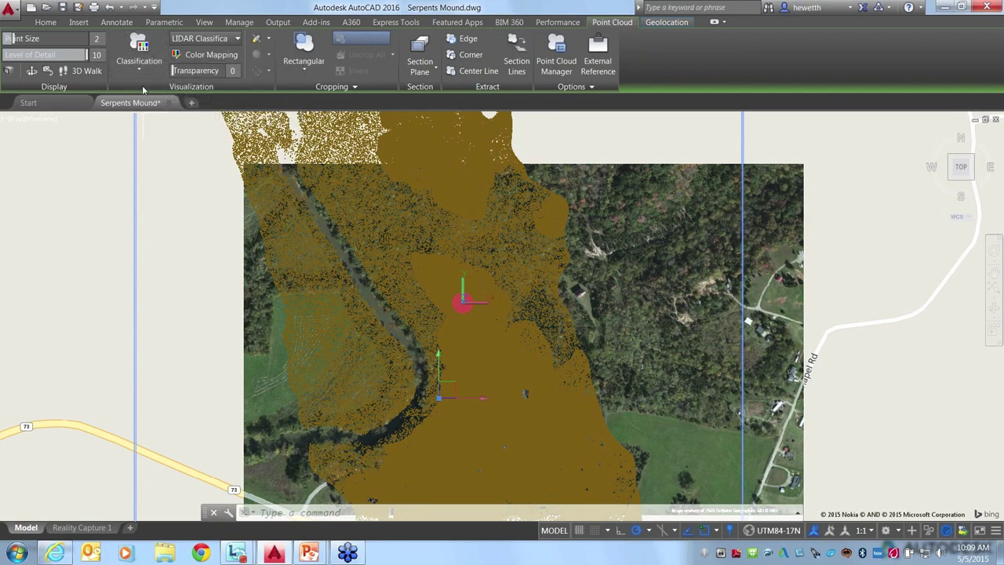
click(207, 55)
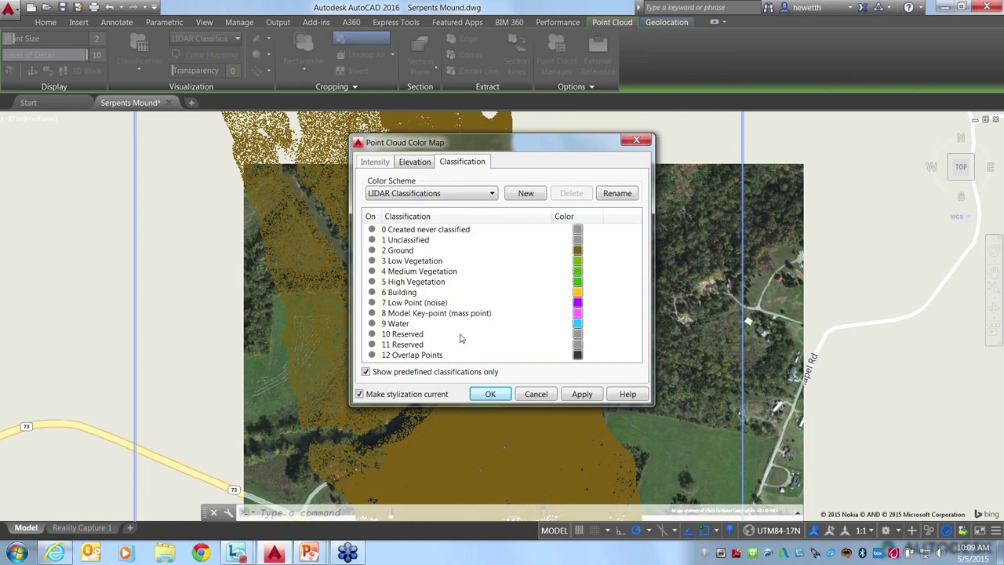
click(537, 395)
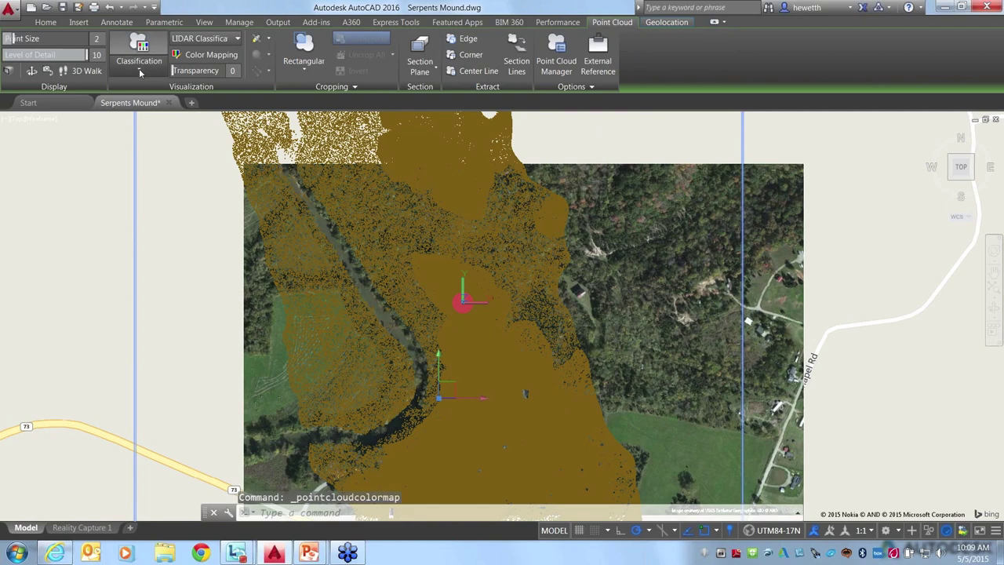
Stylize the point cloud by elevation and set its color map to the Spectrum scheme displayed as a gradient
click(139, 69)
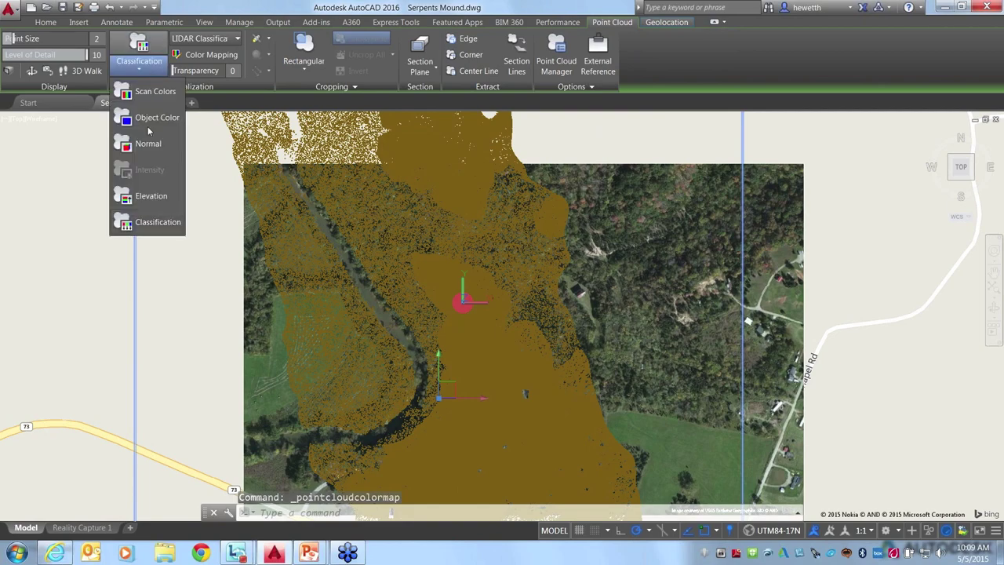
click(152, 196)
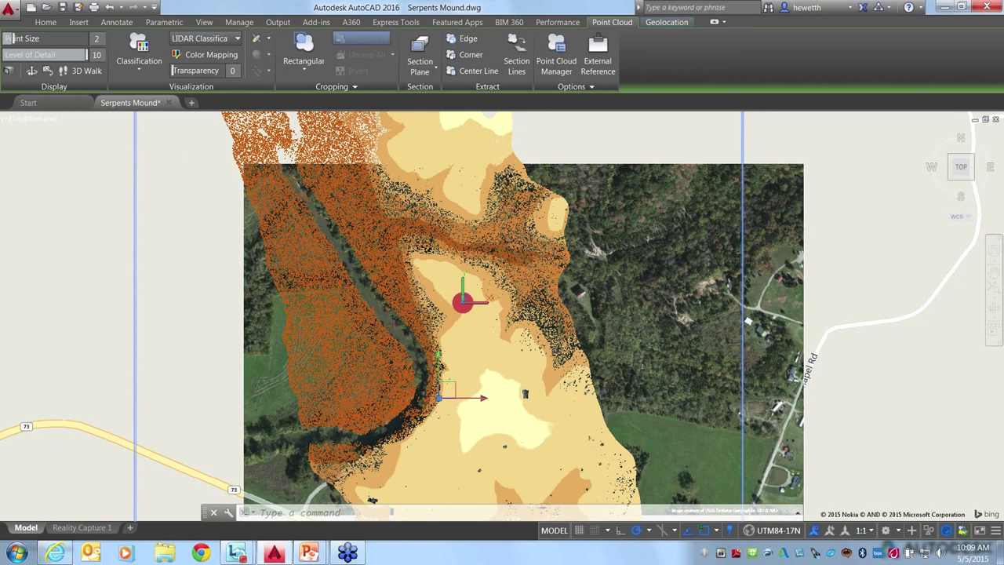
click(194, 55)
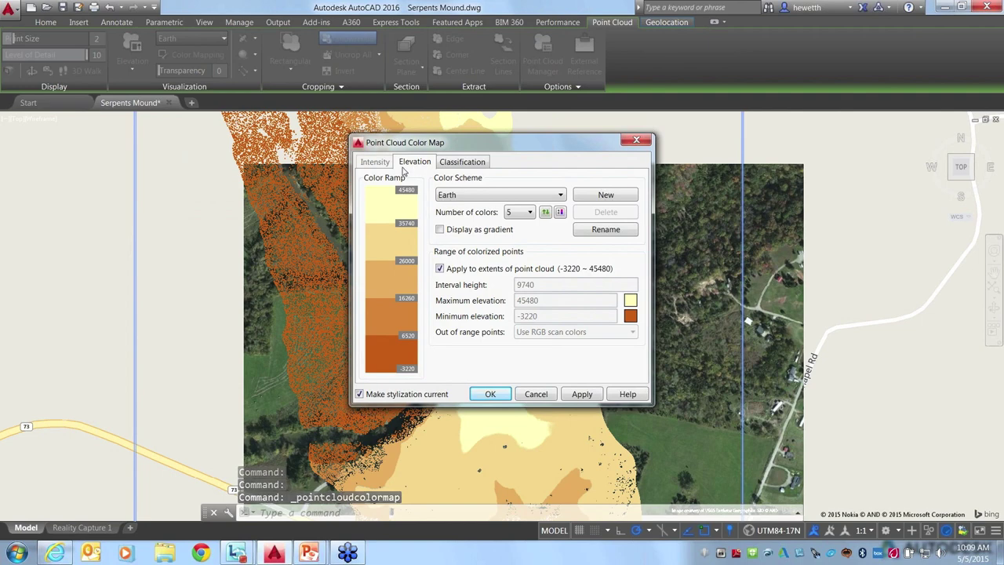
click(464, 196)
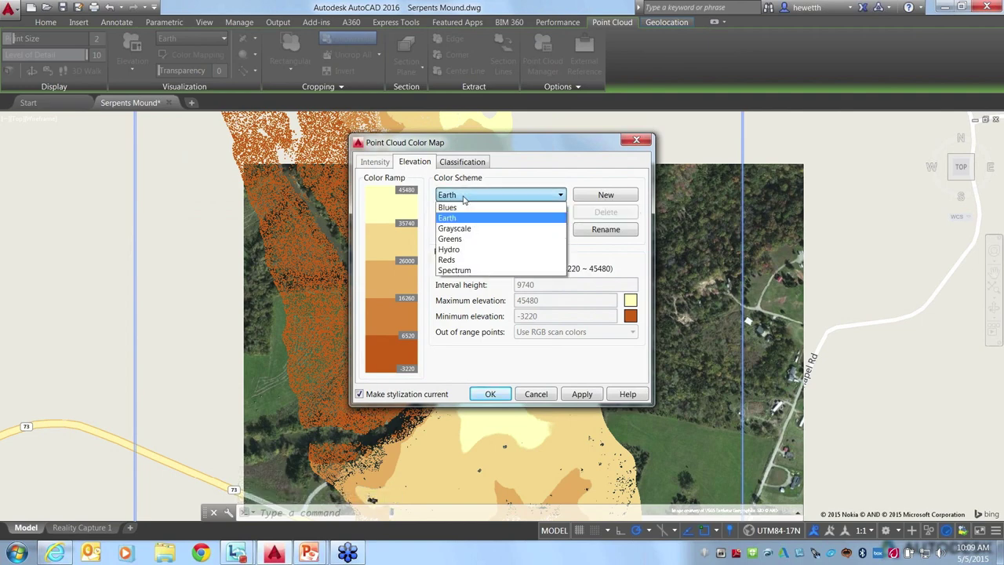
click(476, 276)
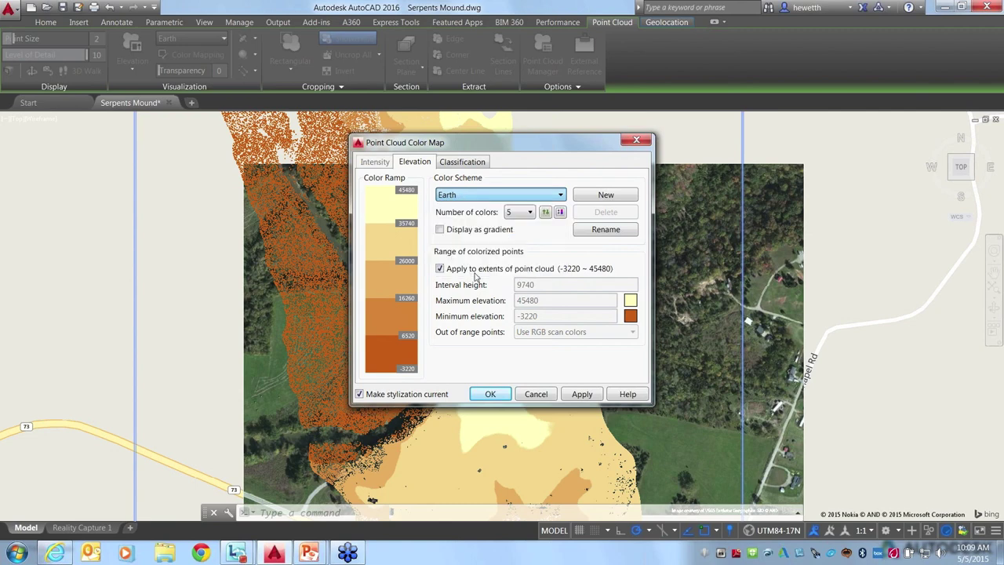
click(440, 230)
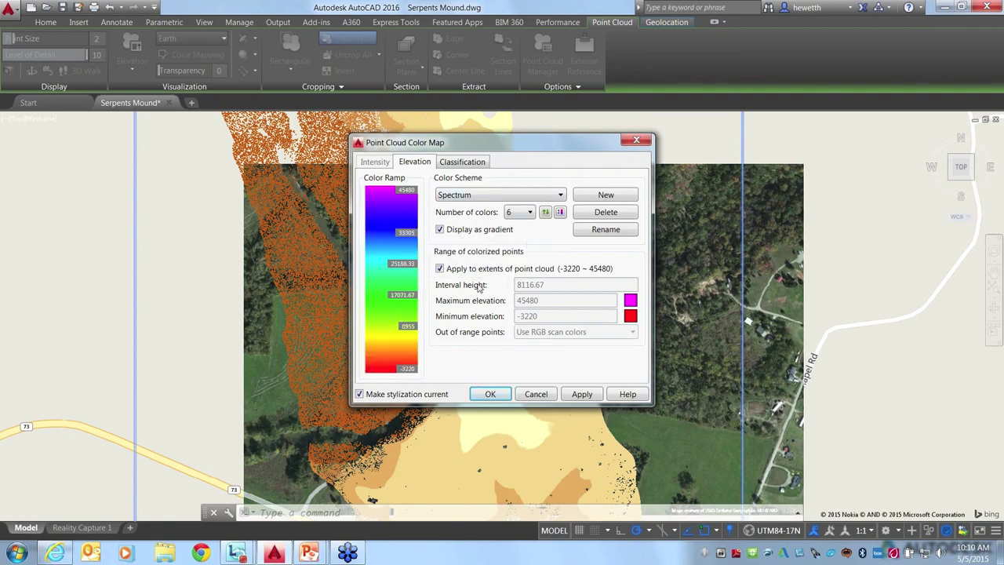
Restrict the colorized elevation range to a maximum of 35000 and a minimum of 15000 and apply the color map
click(447, 272)
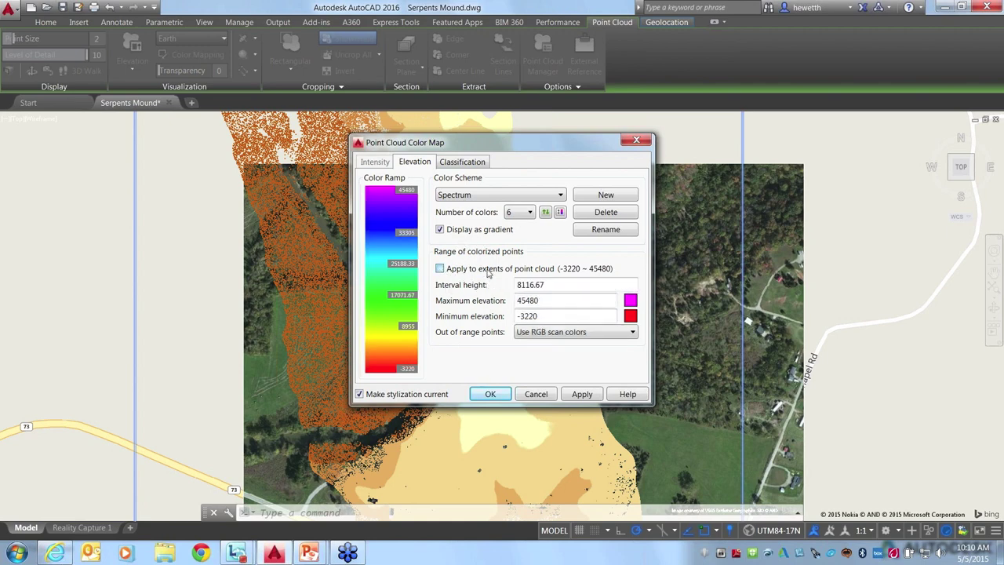
click(551, 304)
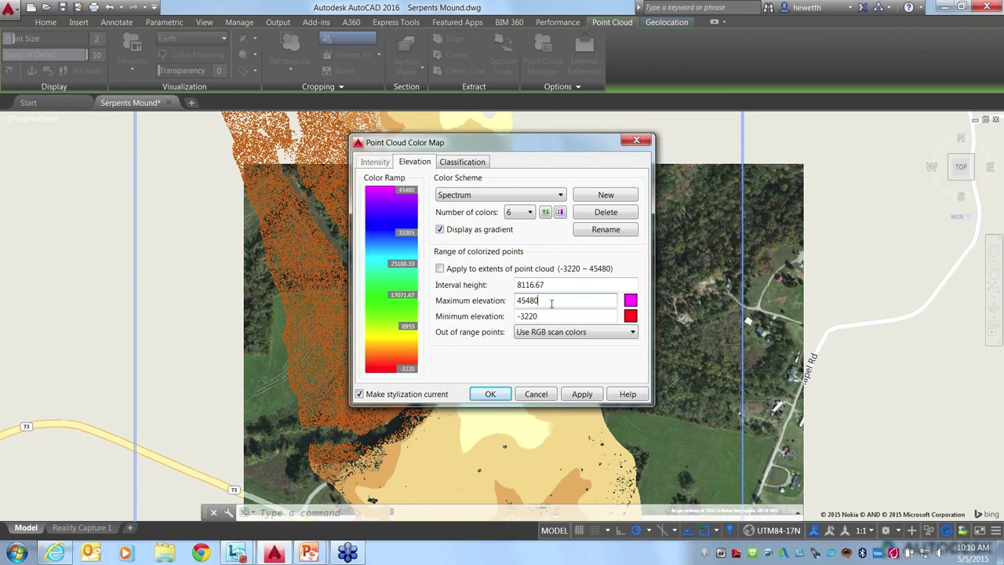
drag(551, 304, 504, 316)
text(35000)
click(540, 314)
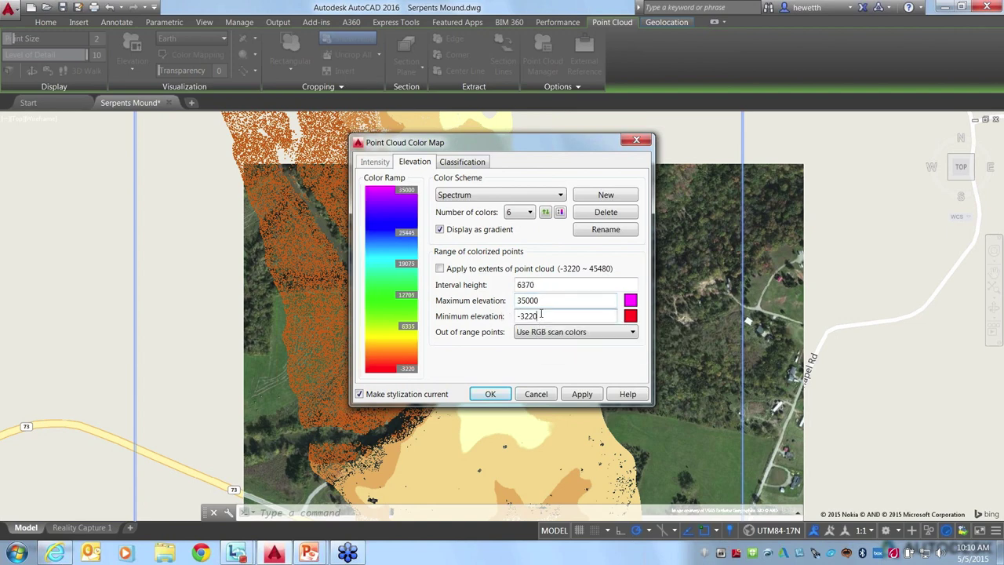
drag(541, 315, 487, 322)
text(15000)
key(Tab)
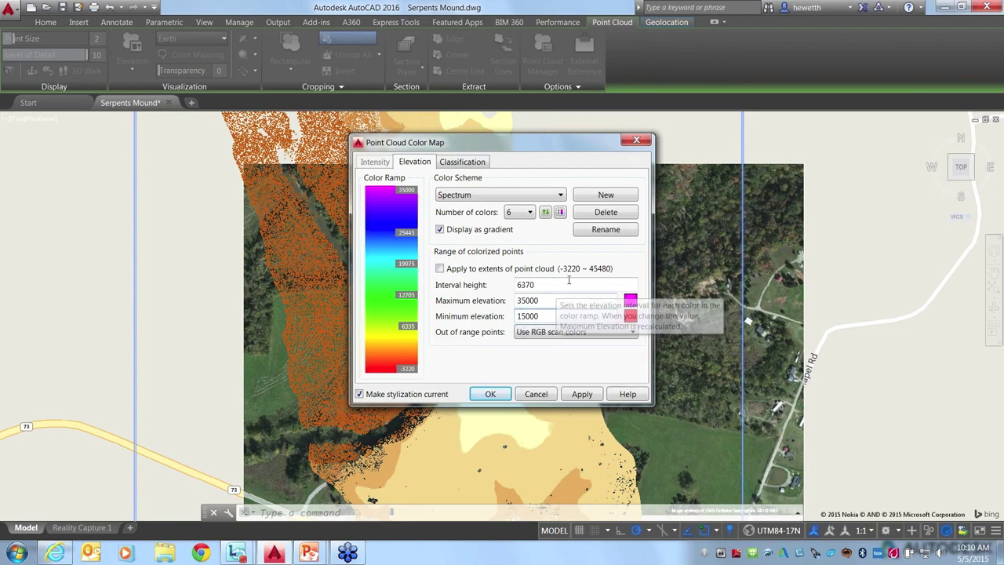
click(490, 394)
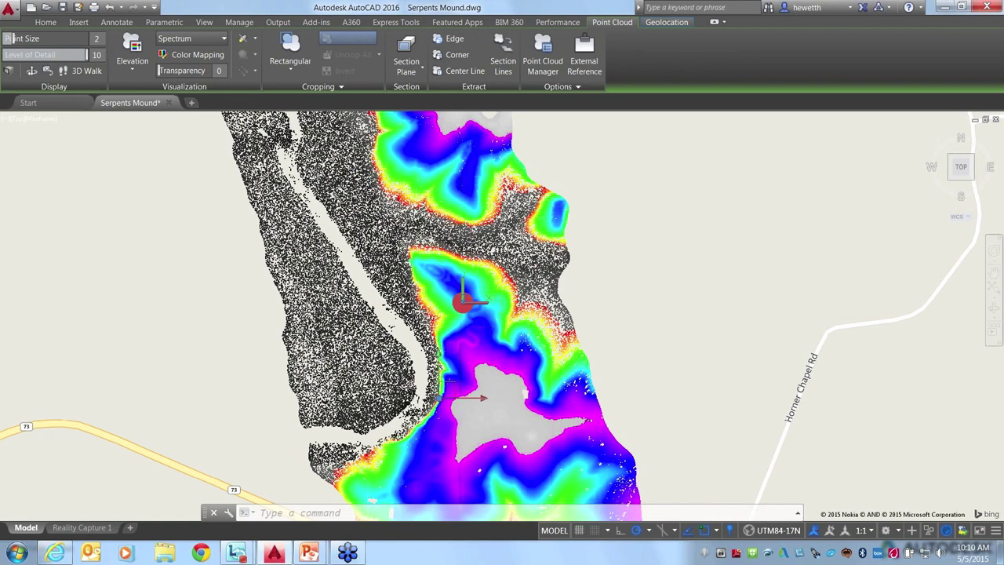
Set the point cloud's transparency to about 87 so the aerial map shows through it
mouse_move(471, 314)
shift+middle_down()
mouse_move(471, 345)
mouse_move(485, 310)
shift+middle_up()
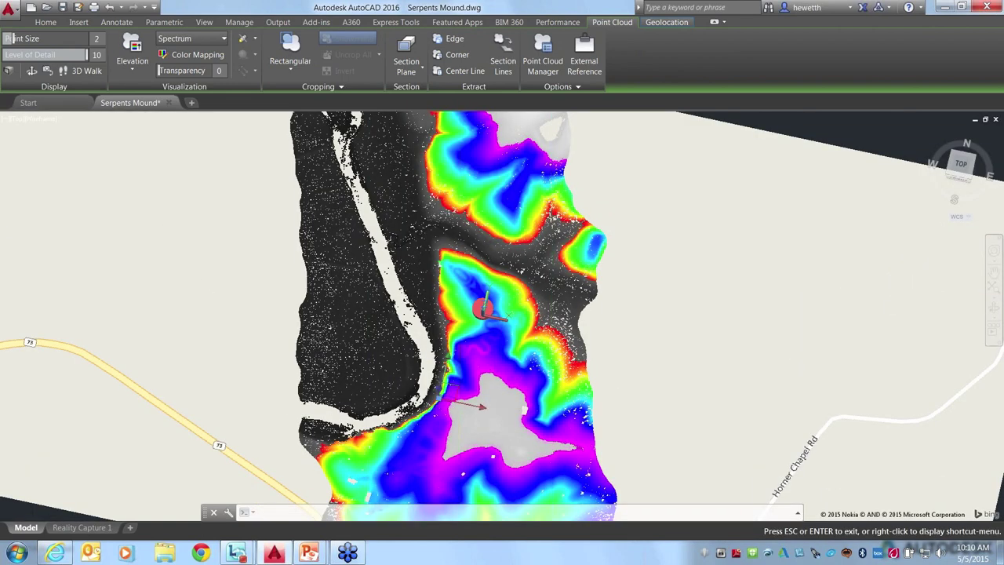
key(Escape)
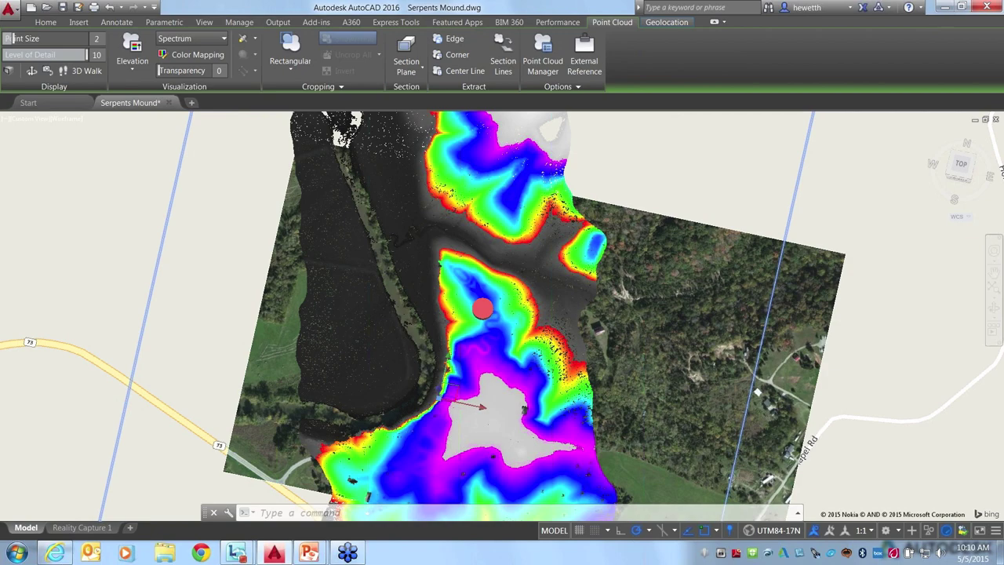
scroll(482, 309, up, 2)
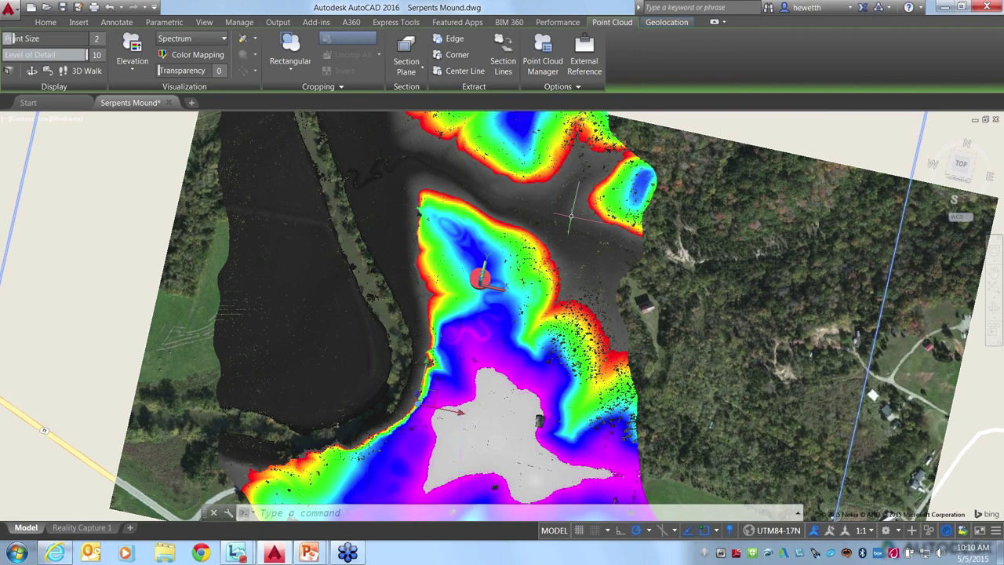
click(466, 232)
drag(186, 69, 255, 72)
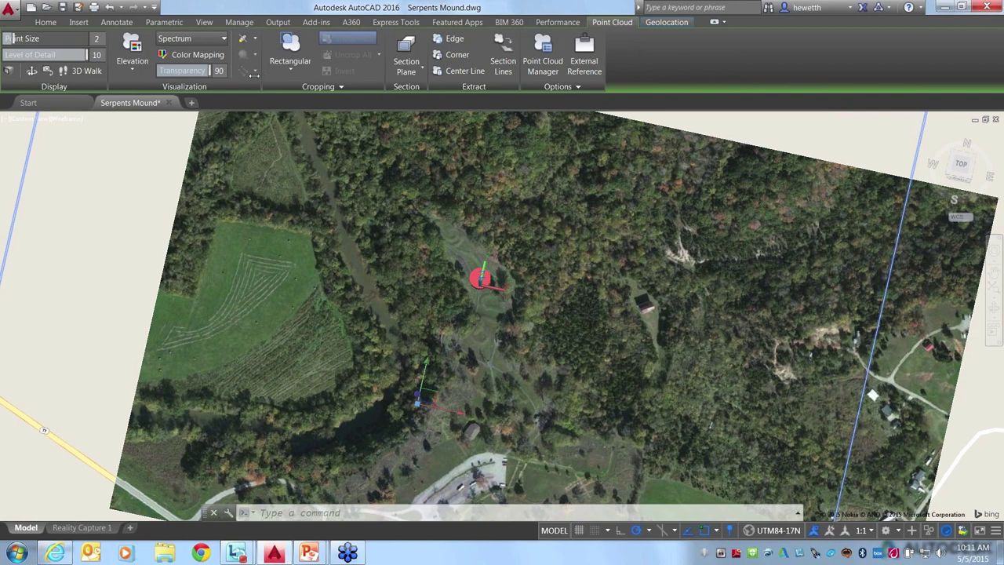
drag(253, 71, 218, 75)
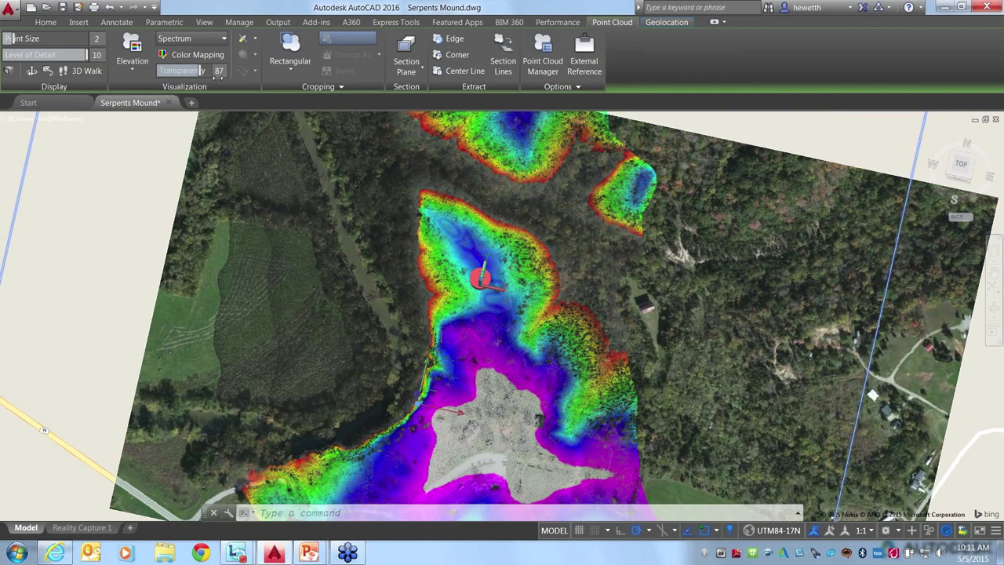
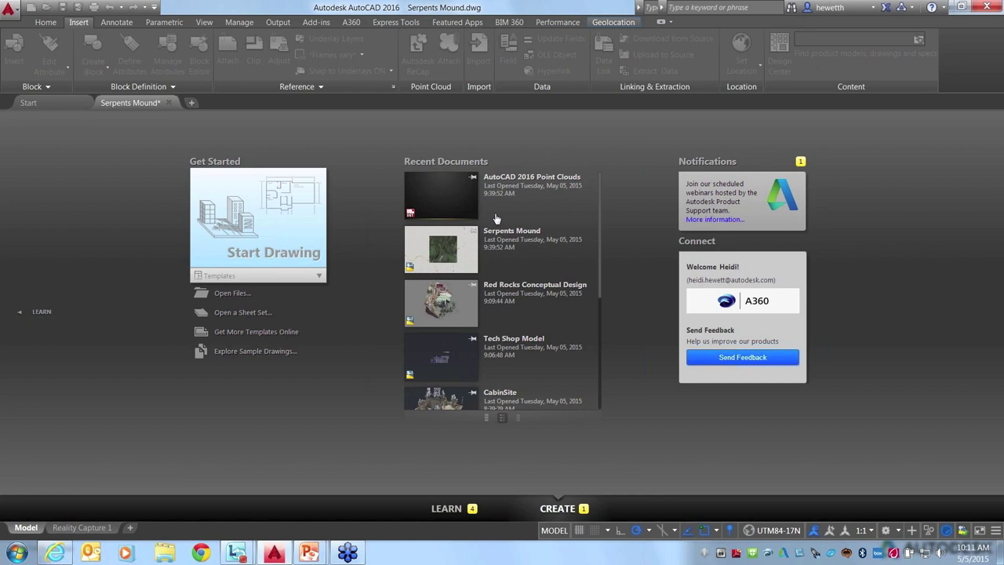
Open the Tech Shop Model drawing and display its model space in the plan view of the current UCS
click(292, 259)
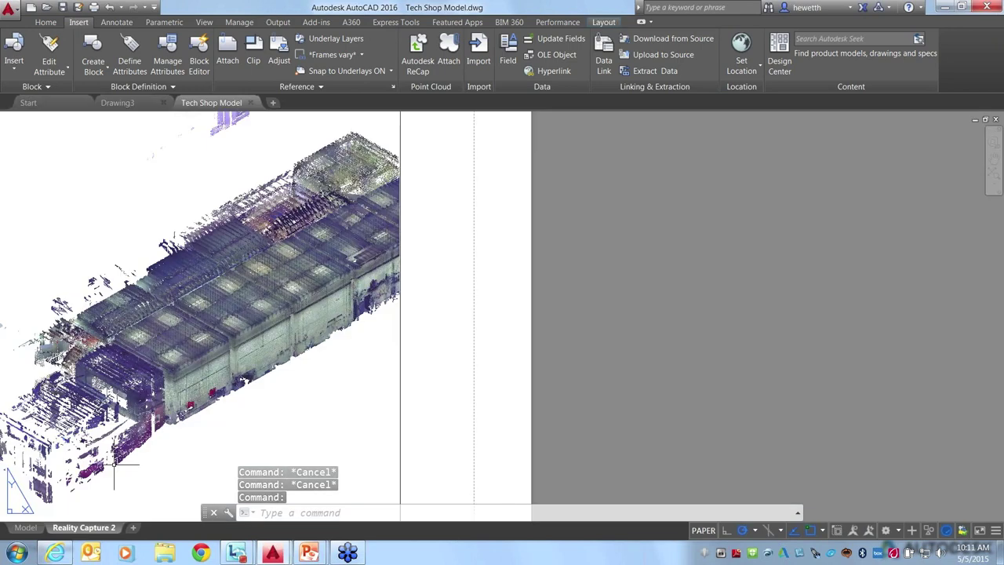
click(27, 528)
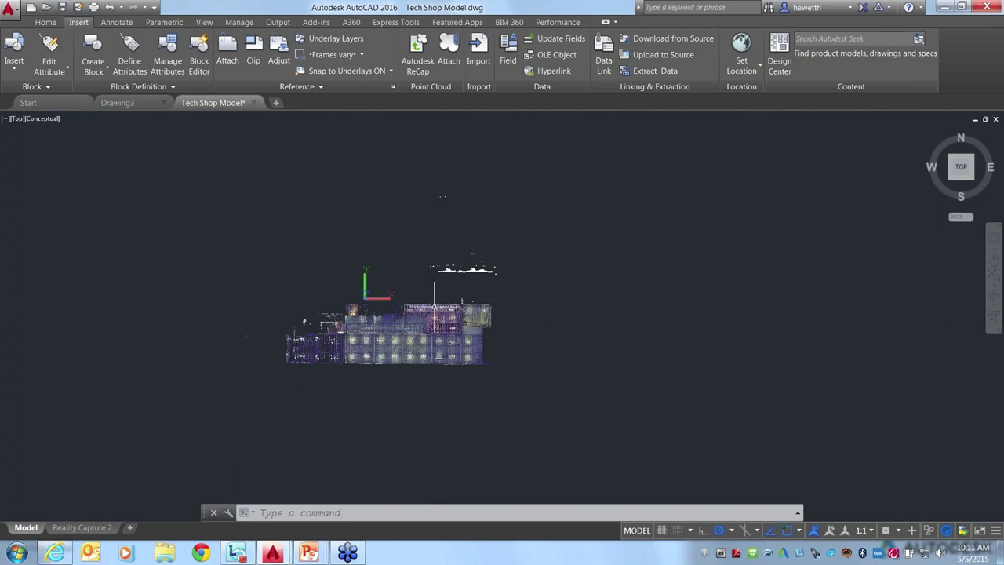
shift+middle_drag(411, 321, 427, 380)
text(plan)
key(Return)
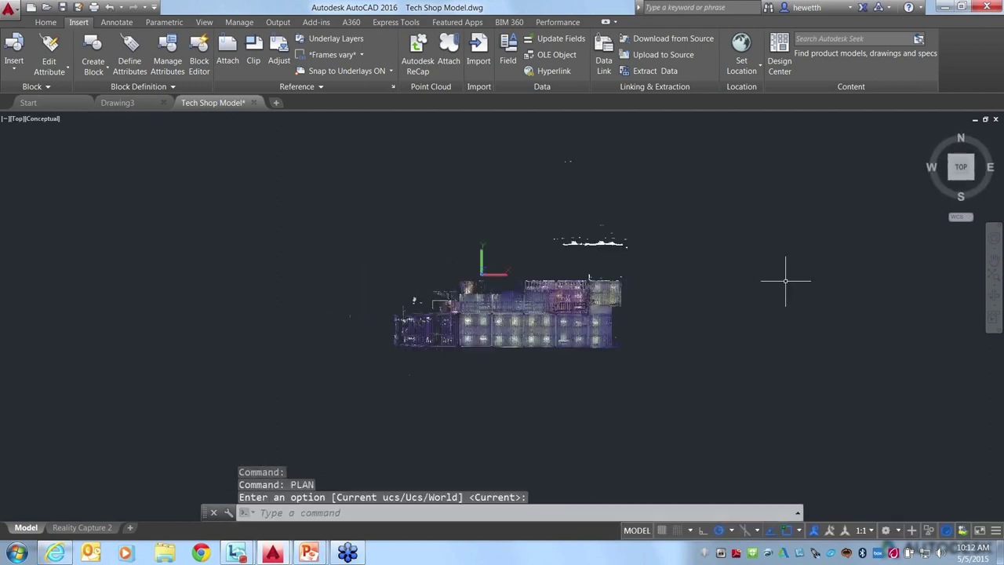
key(Return)
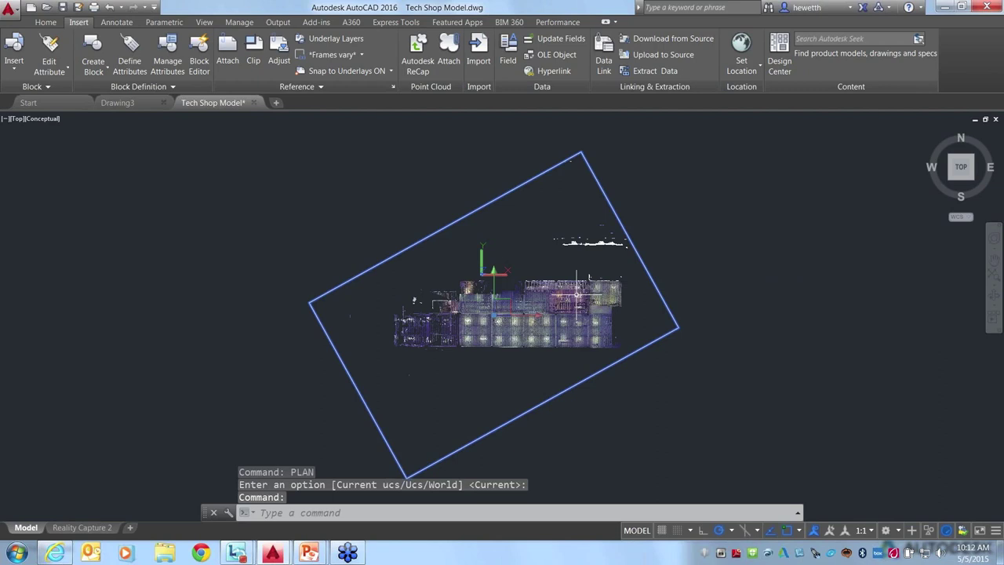
Select the Tech Shop point cloud and review its entry in the drawing's external references
click(578, 292)
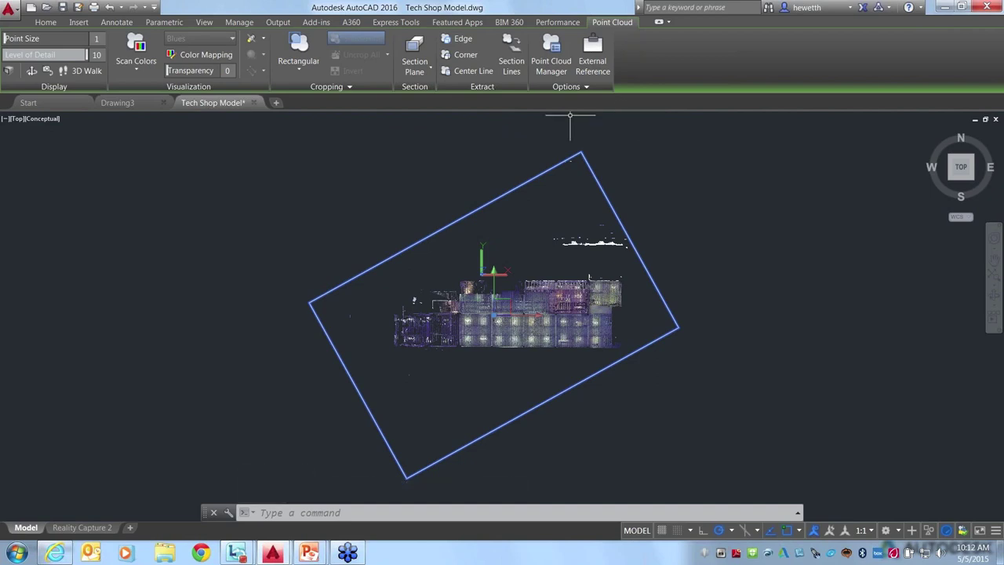
click(593, 53)
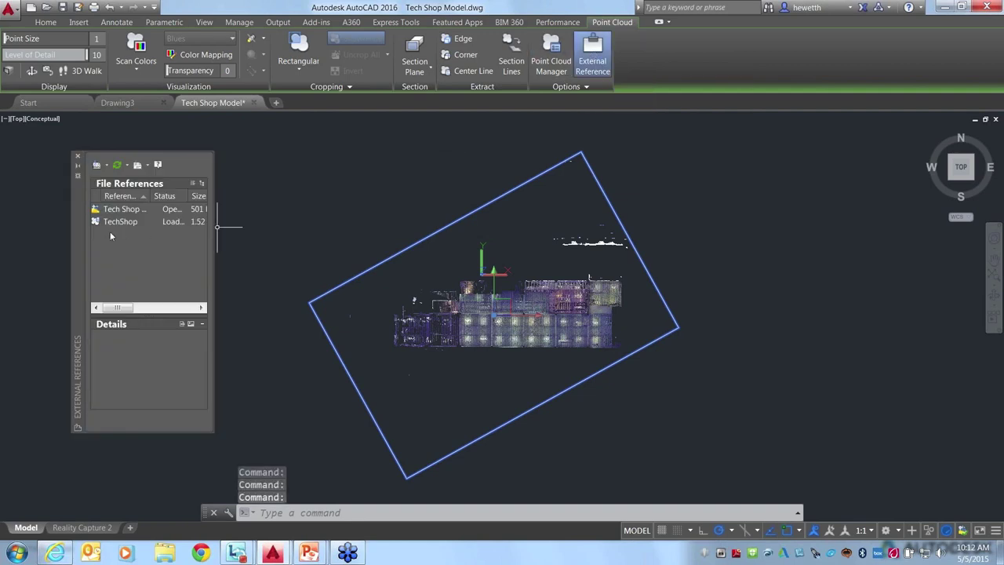
mouse_move(115, 225)
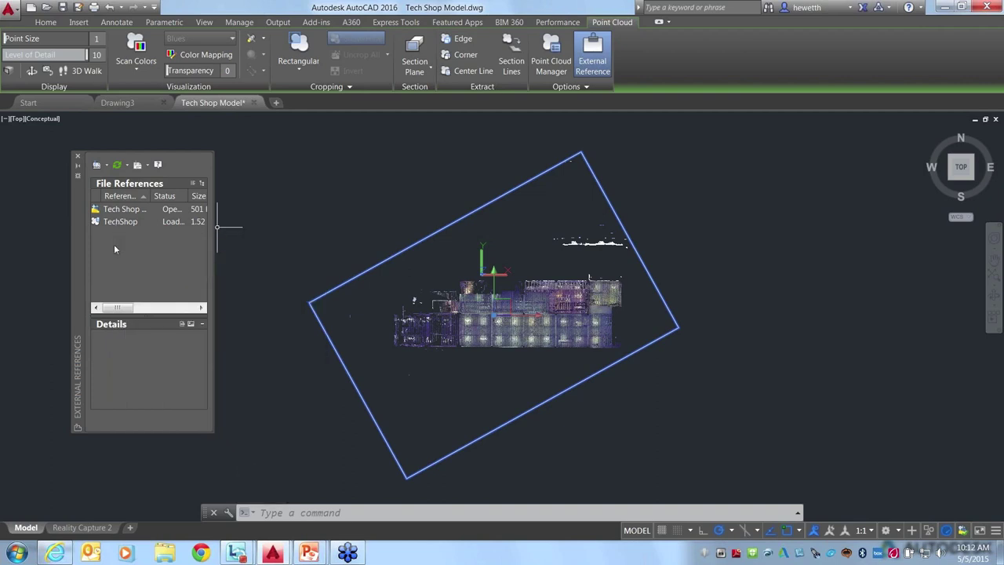
click(76, 157)
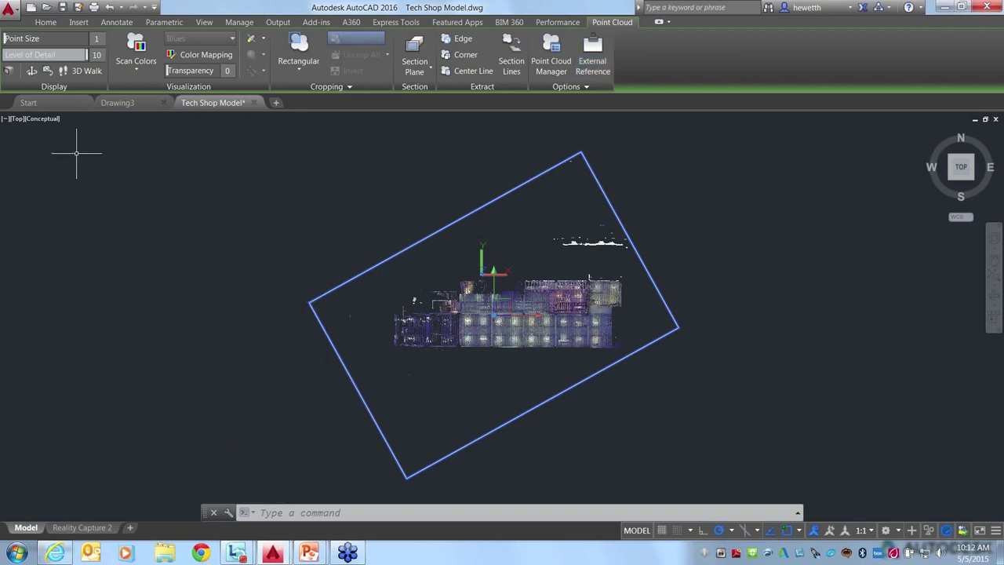
Show the Point Cloud Manager for the selected point cloud and widen it slightly
click(550, 47)
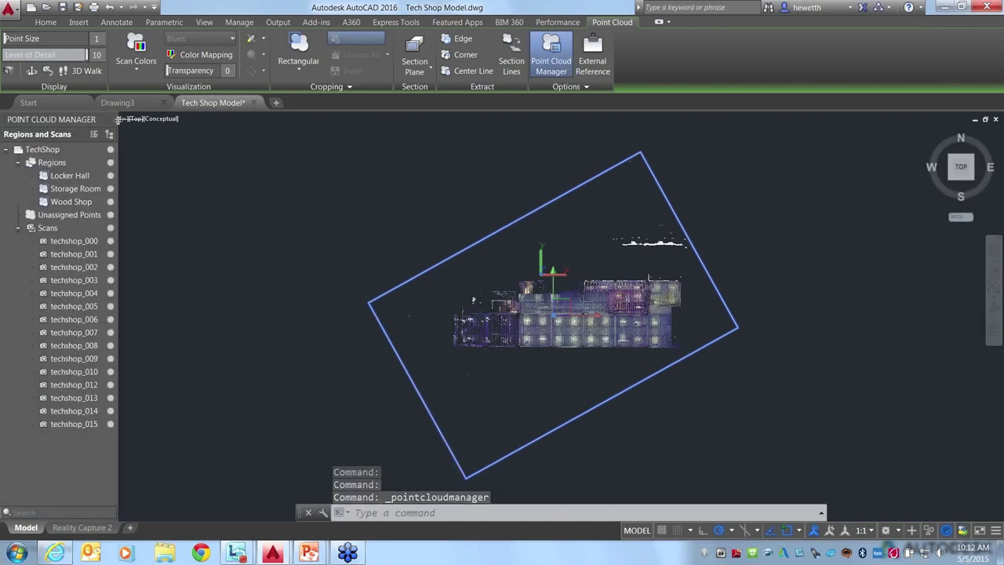
drag(118, 119, 141, 121)
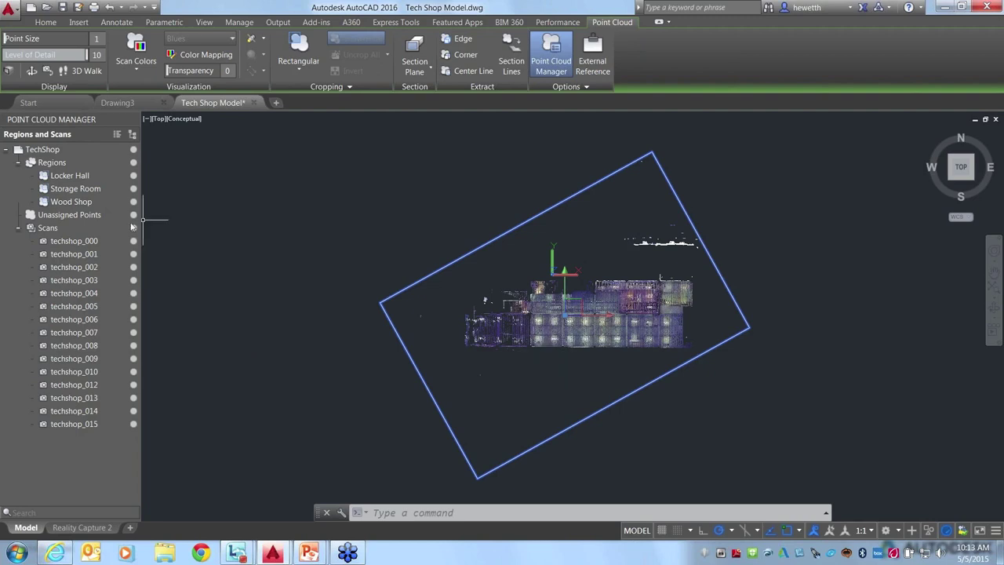
Turn off scans techshop_004, 007, 008, 009, 010, 012 and 013, and turn all scans back on
click(134, 295)
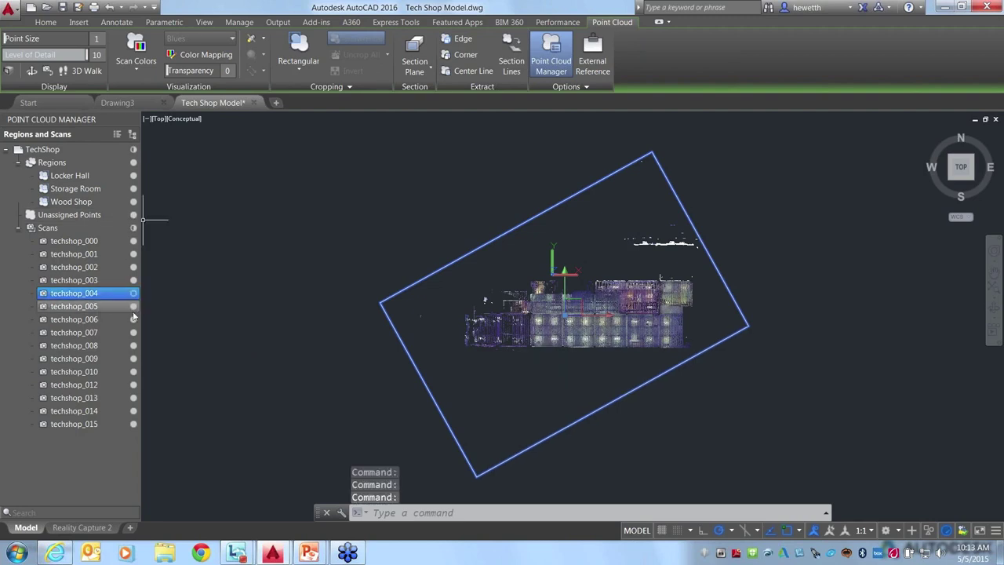
click(135, 335)
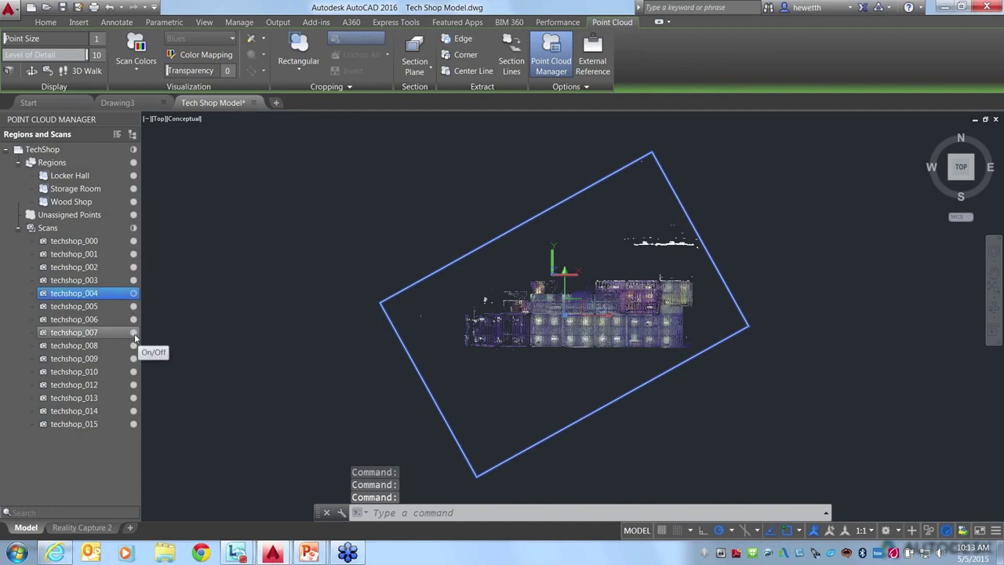
click(133, 346)
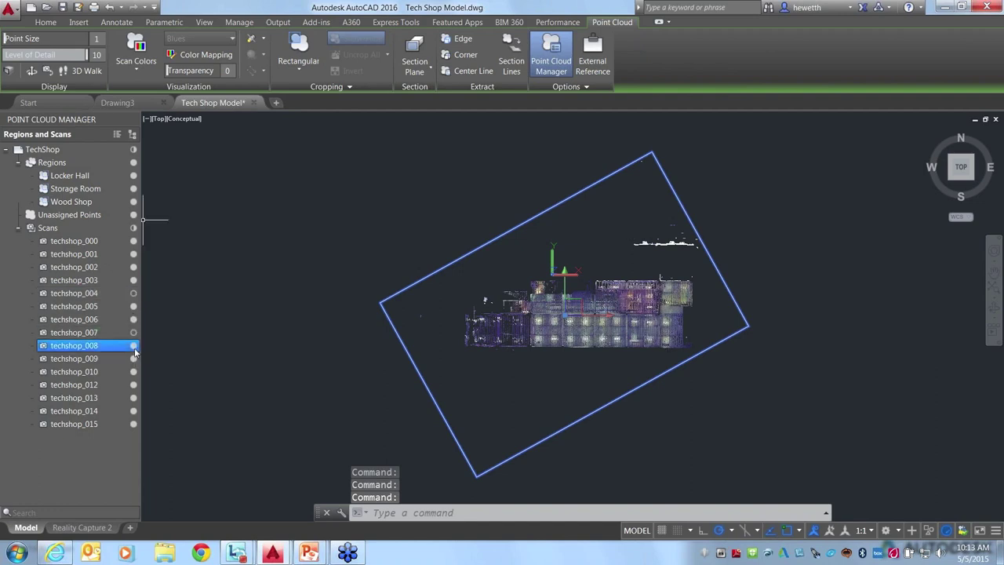
click(134, 358)
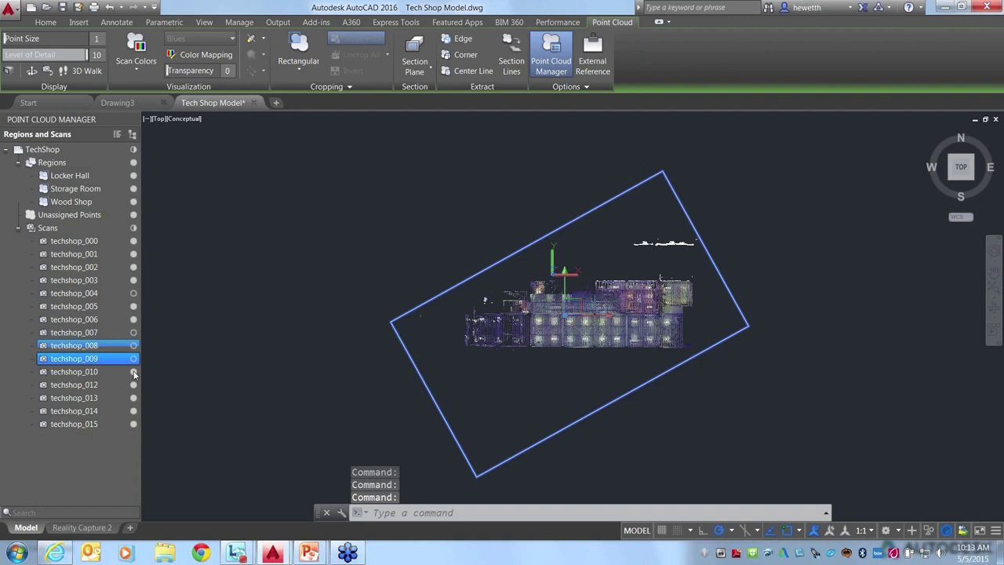
click(133, 371)
click(134, 385)
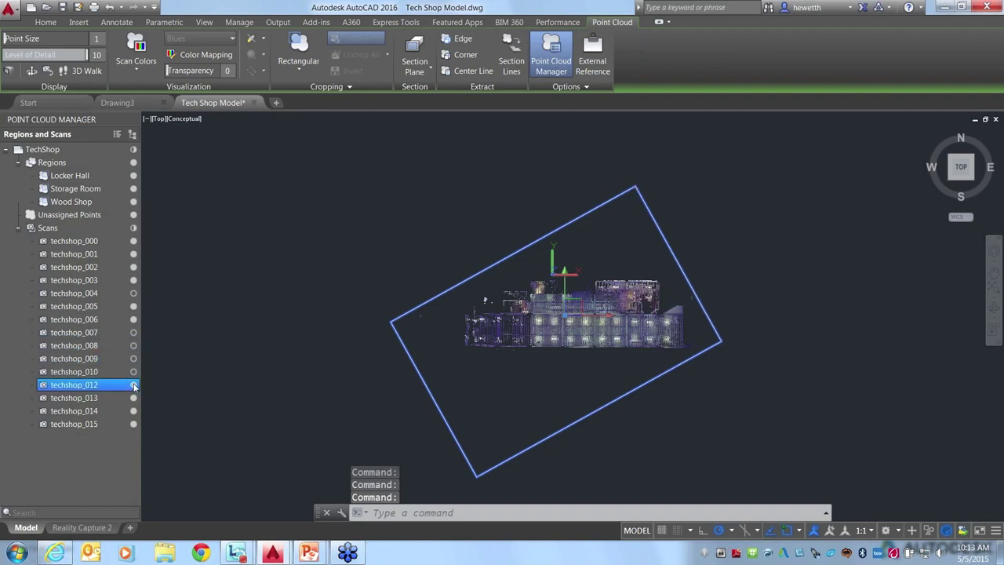
click(133, 398)
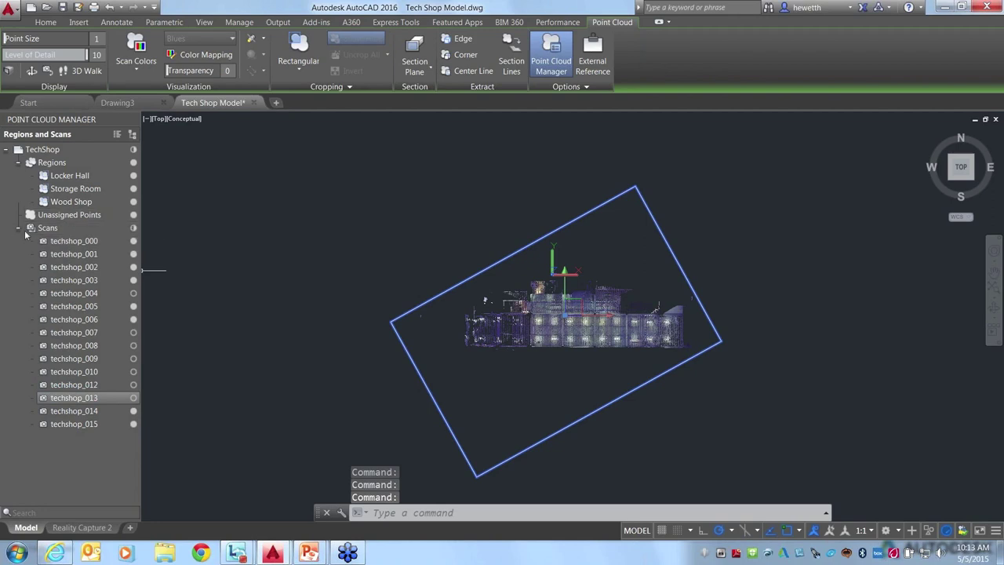
click(135, 229)
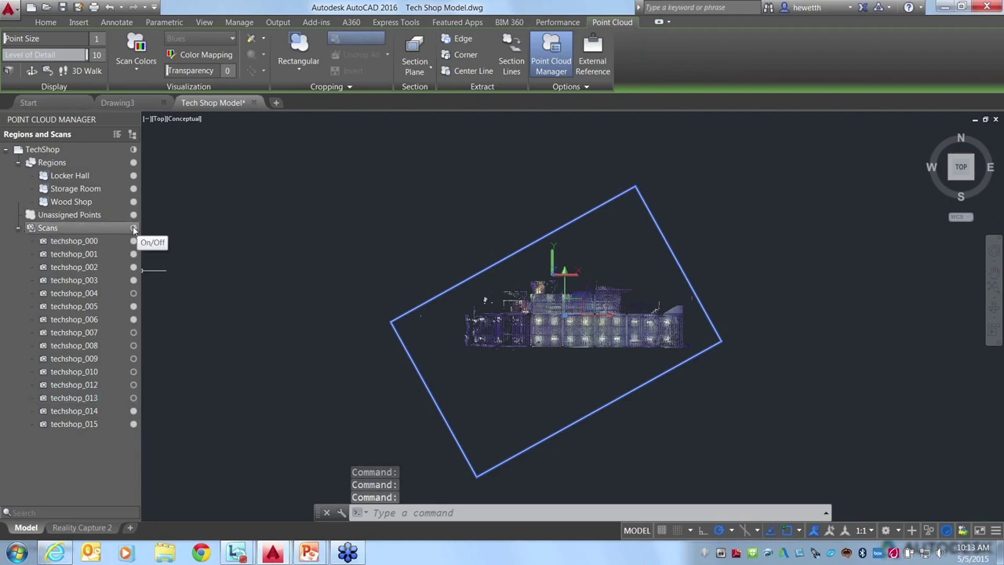
click(134, 228)
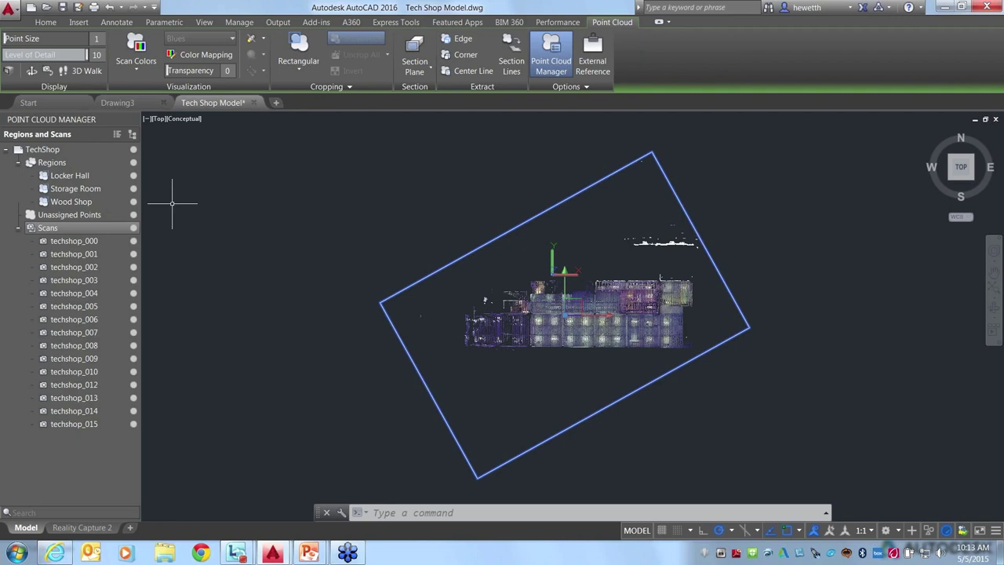
Turn off the unassigned points of the TechShop point cloud and view the remaining regions in 3D
click(133, 216)
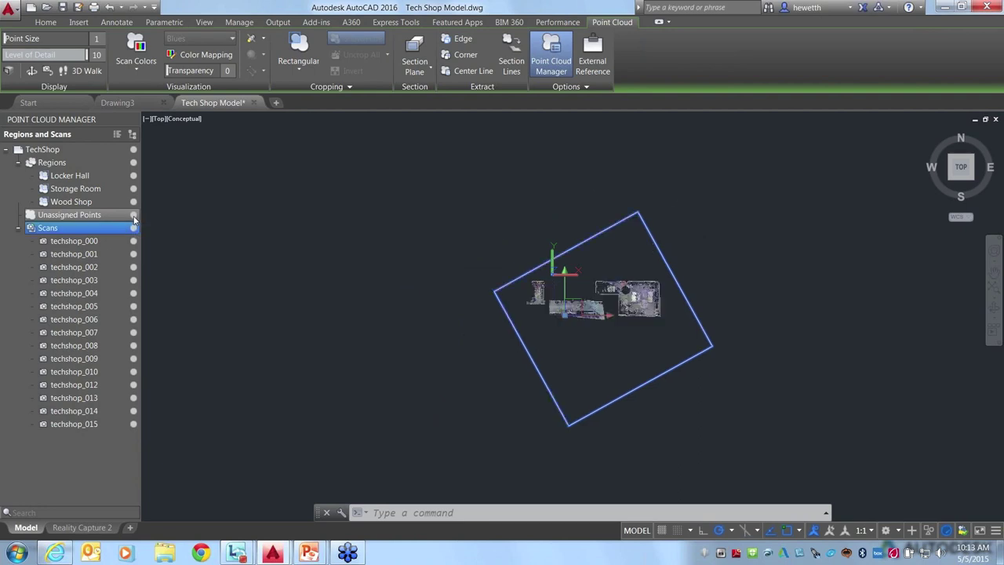
key(Escape)
key(Escape)
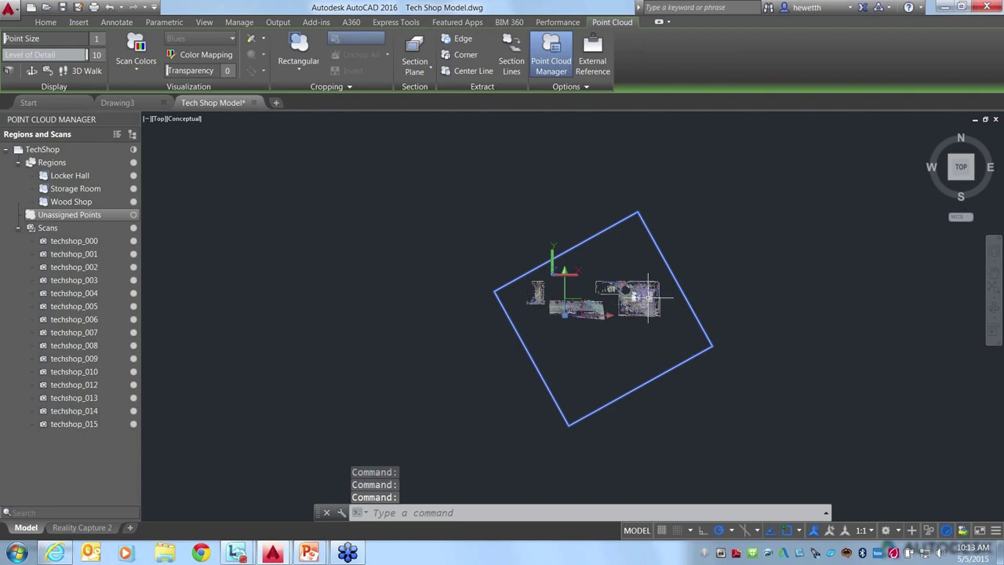
scroll(610, 342, up, 5)
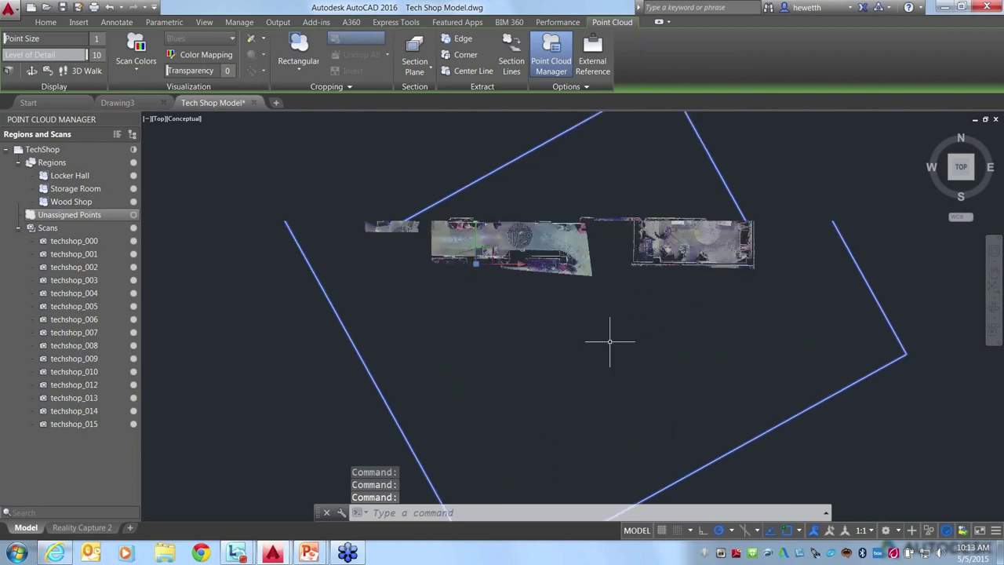
middle_drag(609, 342, 587, 394)
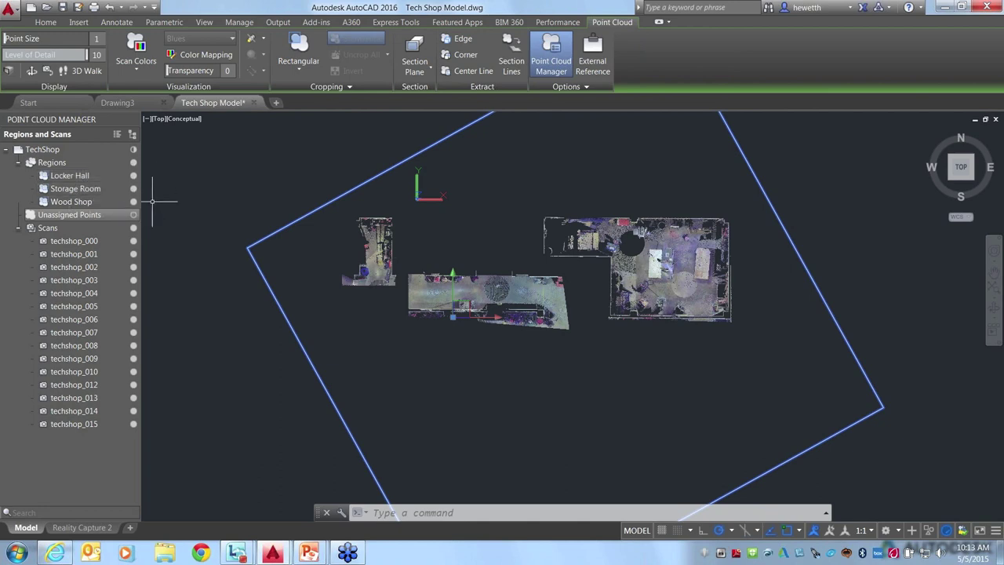
shift+middle_drag(435, 233, 443, 330)
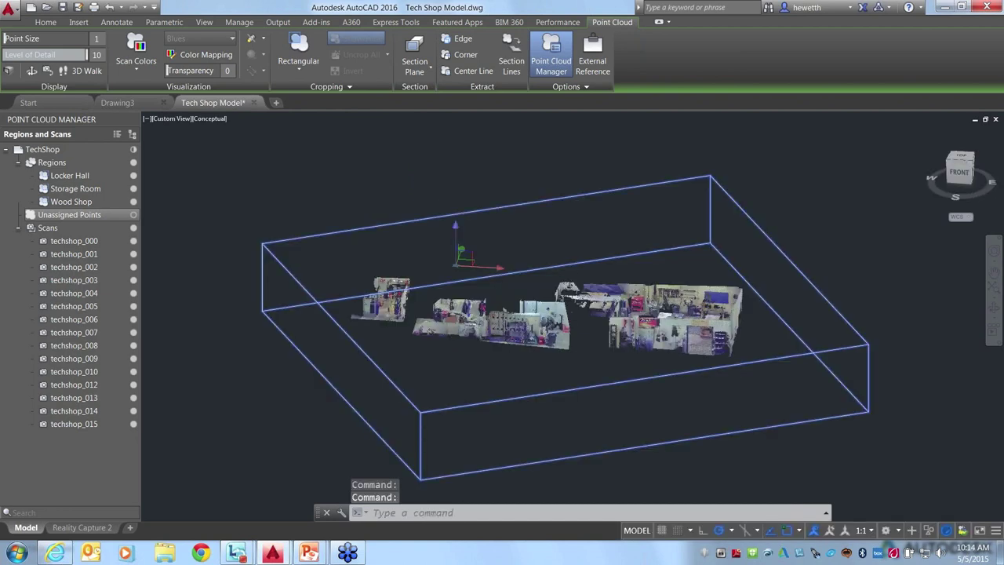
scroll(565, 329, up, 2)
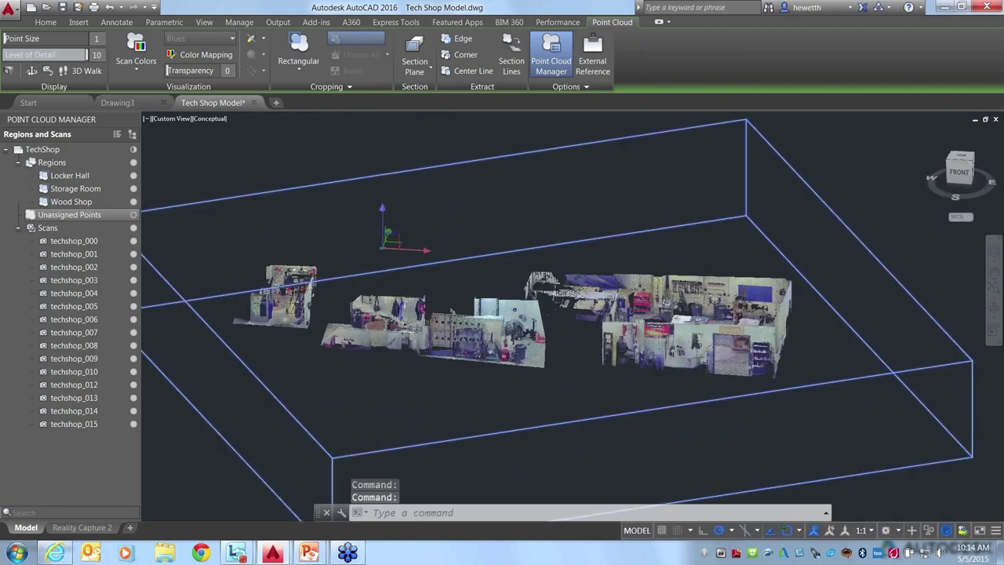
Turn off the Storage Room and Locker Hall regions and examine the Wood Shop region
click(86, 188)
ctrl+click(132, 177)
click(134, 176)
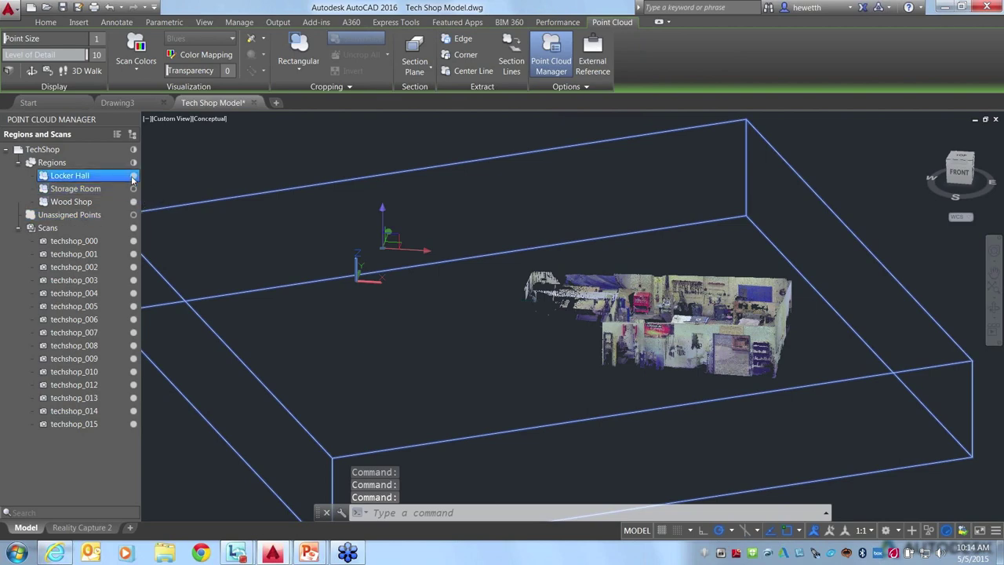
shift+middle_drag(684, 321, 706, 306)
scroll(628, 283, up, 5)
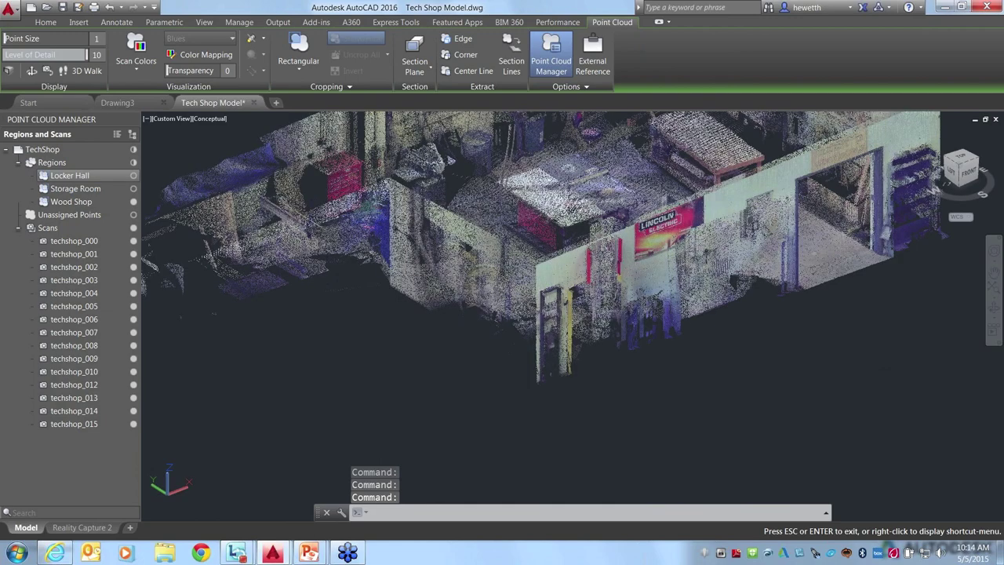
shift+middle_drag(706, 306, 706, 259)
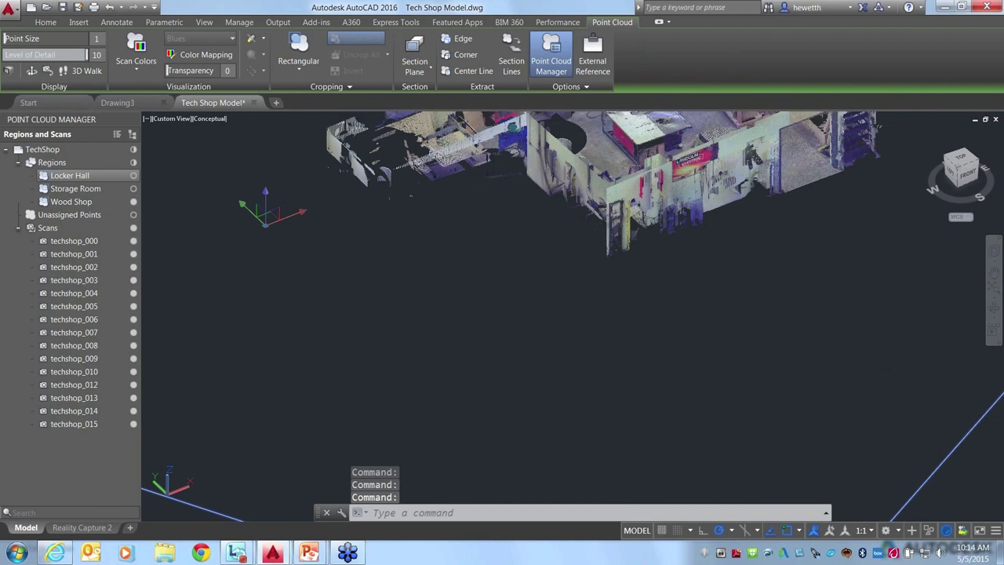
shift+middle_drag(516, 298, 516, 343)
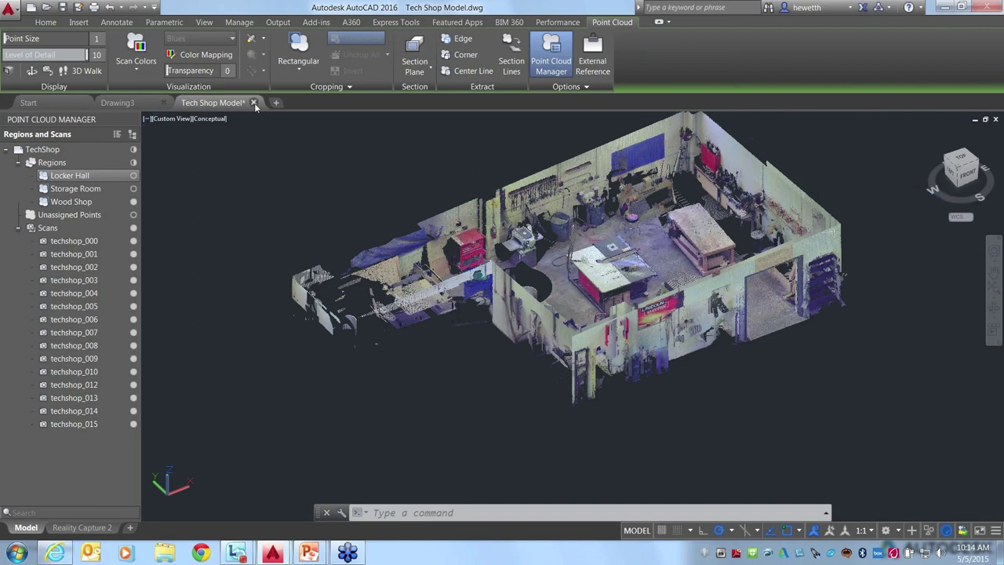
Close the Tech Shop Model drawing without saving changes and close the Point Cloud Manager
key(Escape)
key(Escape)
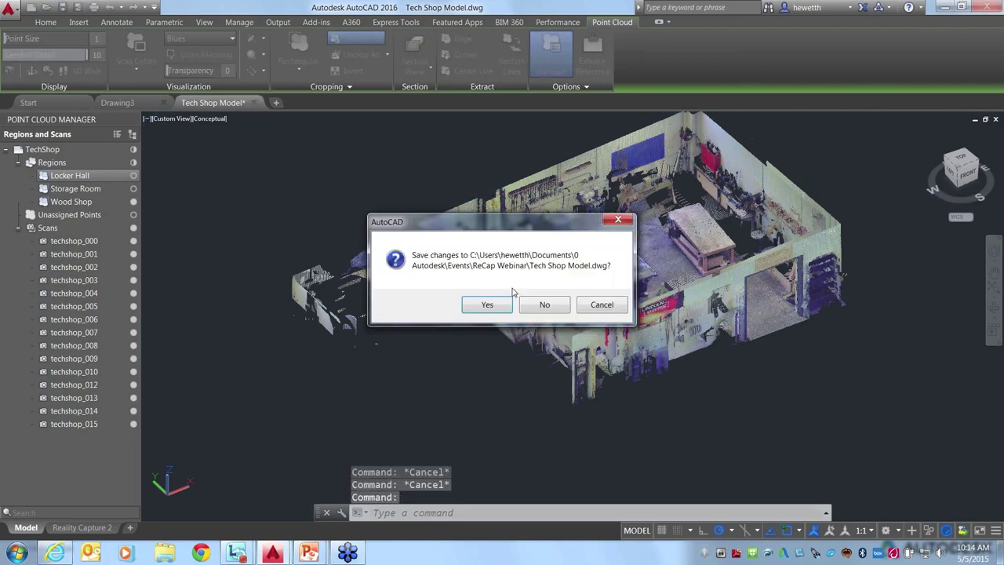
click(544, 305)
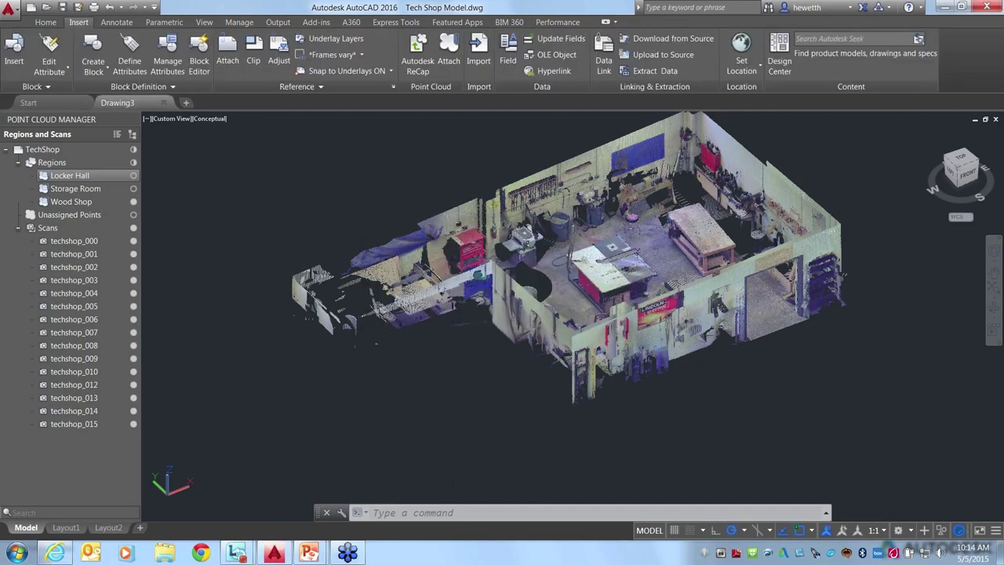
click(134, 118)
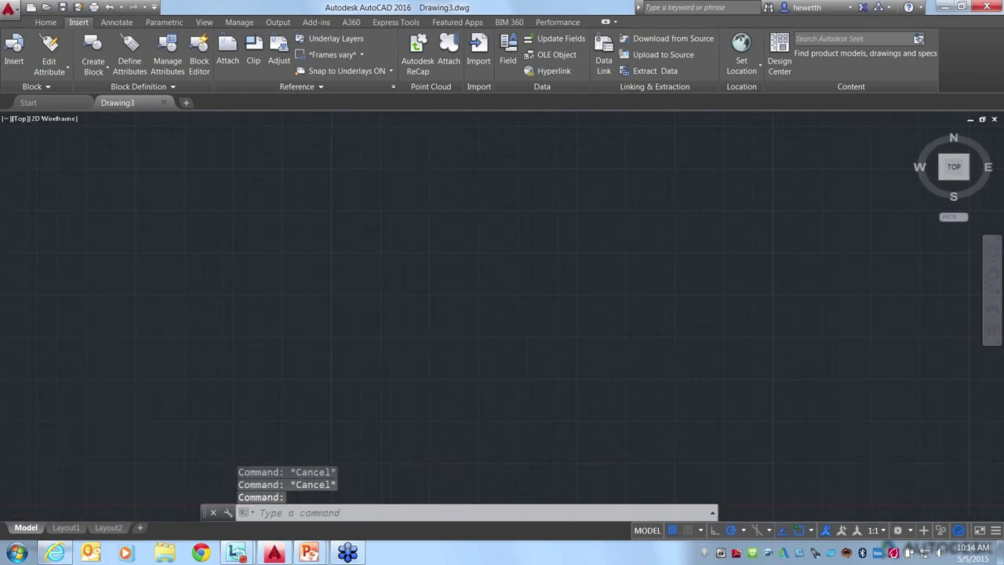
Open the Red Rocks Conceptual Design drawing and display its model space
key(ctrl+4)
key(Return)
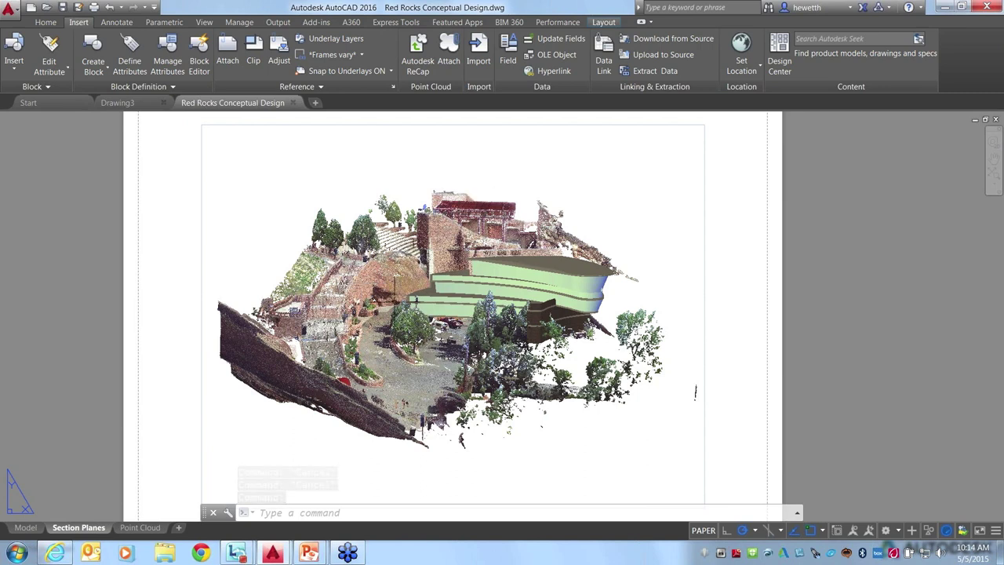
shift+middle_click(409, 263)
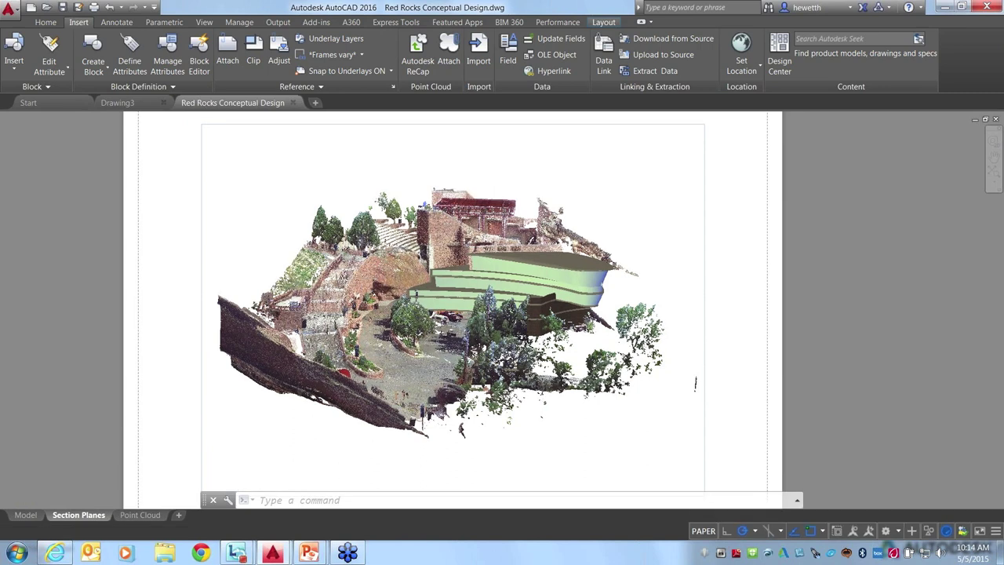
click(35, 514)
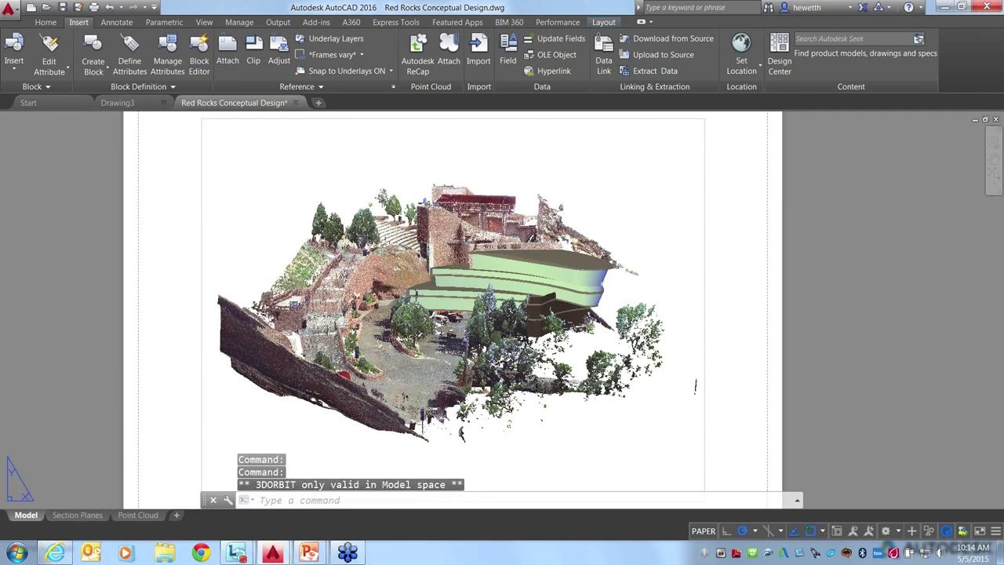
key(Escape)
key(Escape)
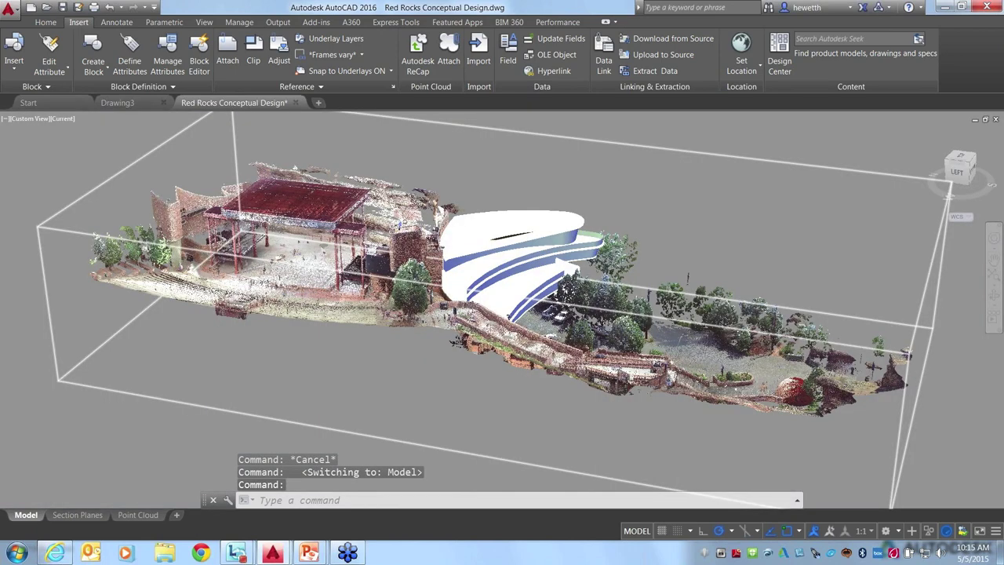
Hide the conceptual building model beside the stage so the scanned parking area beneath it is uncovered
scroll(459, 220, up, 2)
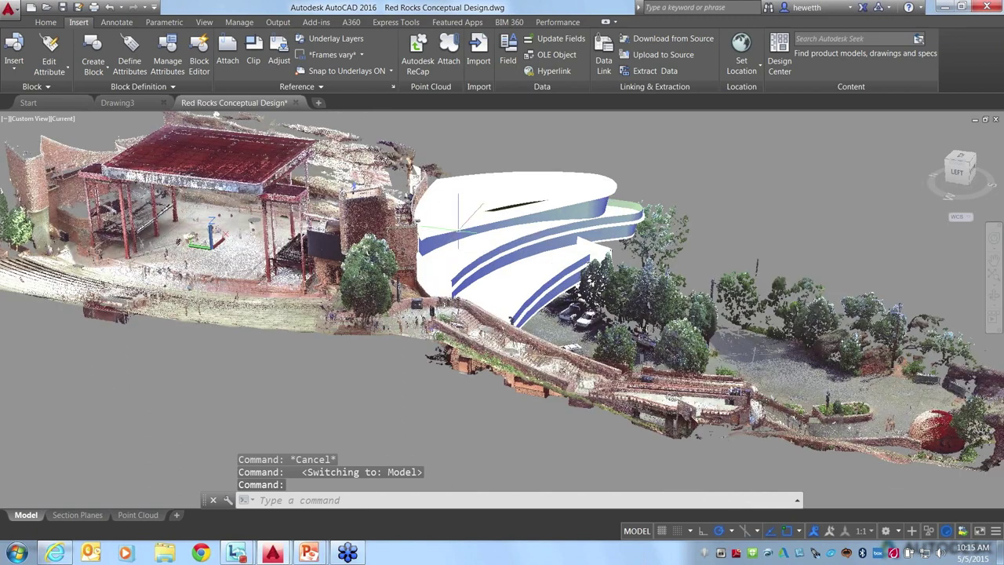
click(459, 220)
right_click(675, 146)
mouse_move(745, 186)
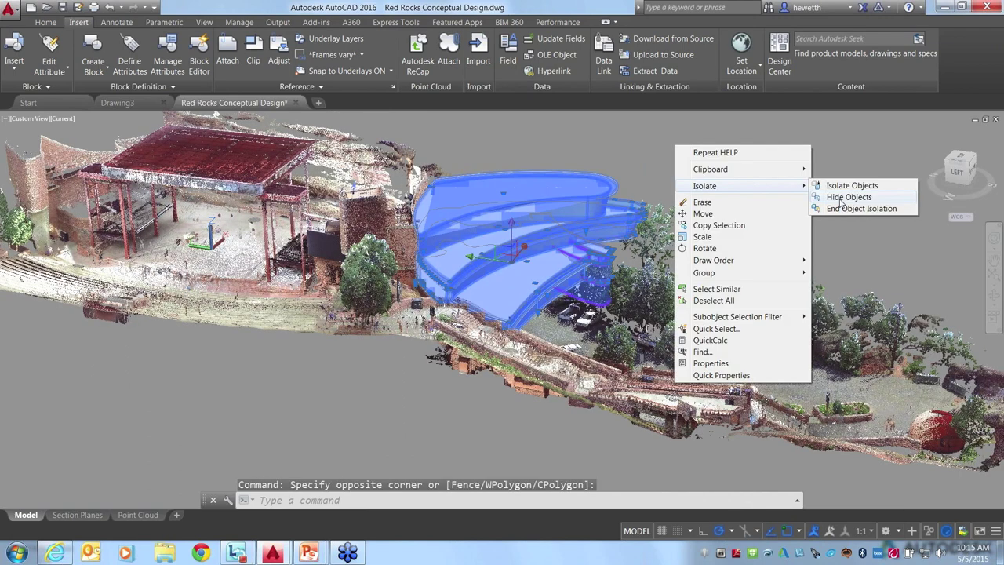
click(840, 199)
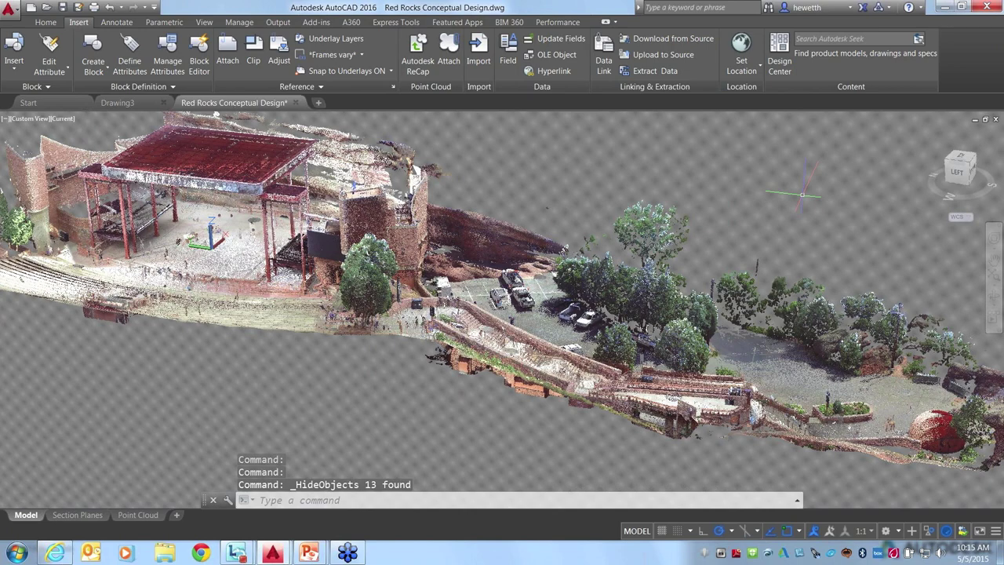
Inspect the Red Rocks amphitheater and parking area point cloud from several angles, ending with a view from directly above
shift+middle_drag(802, 194, 629, 204)
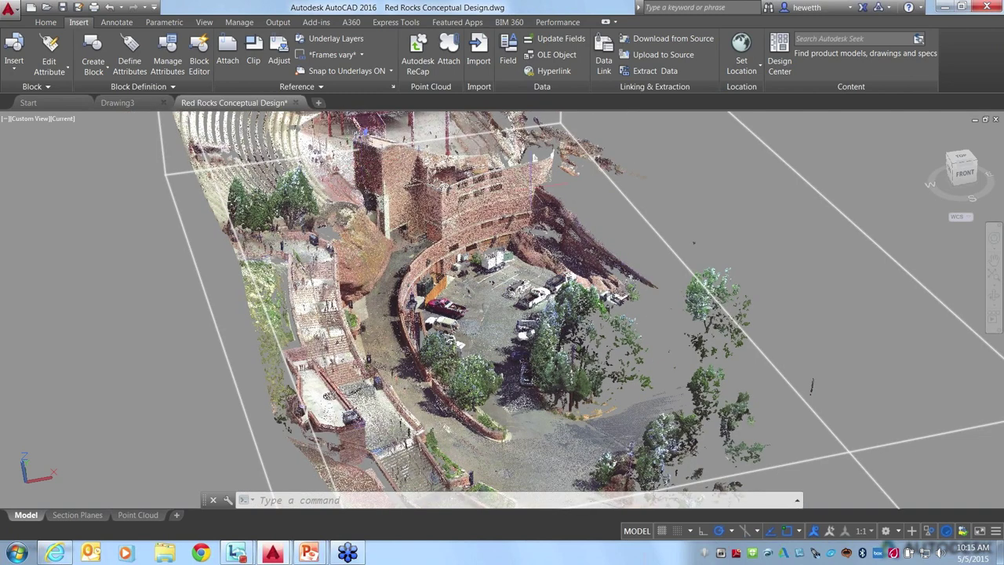
shift+middle_drag(643, 242, 643, 242)
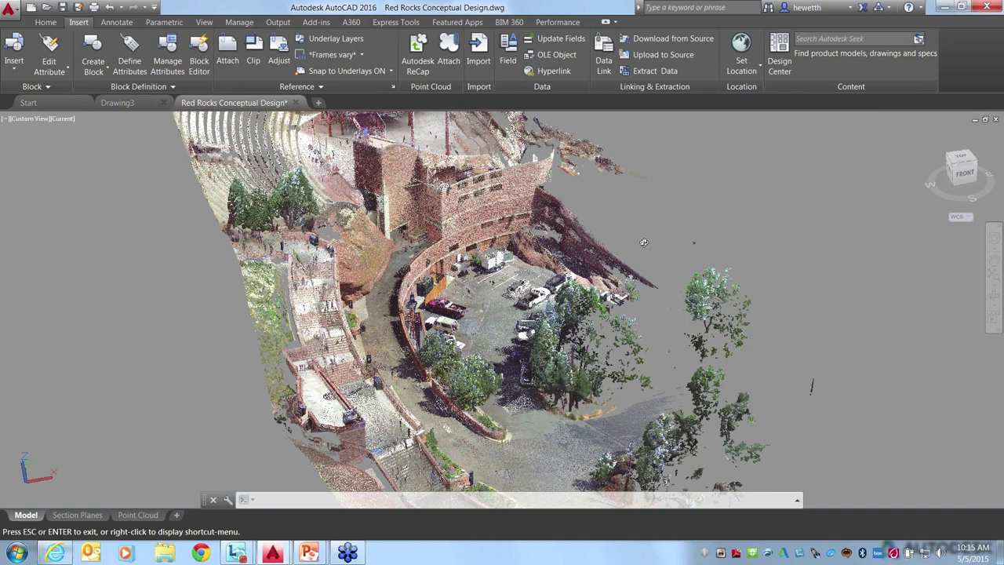
shift+middle_drag(643, 241, 489, 137)
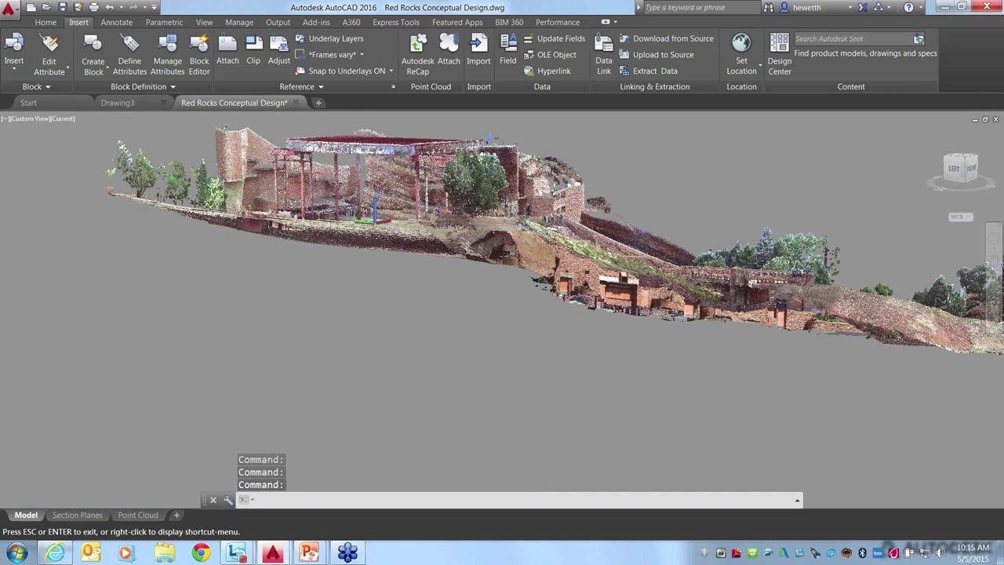
shift+middle_drag(489, 137, 545, 166)
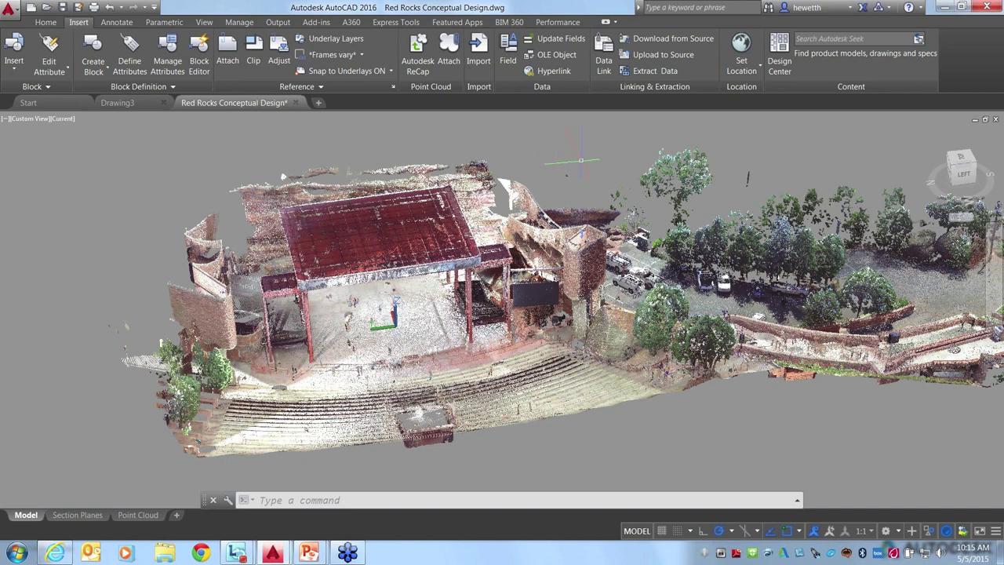
shift+middle_drag(581, 160, 582, 160)
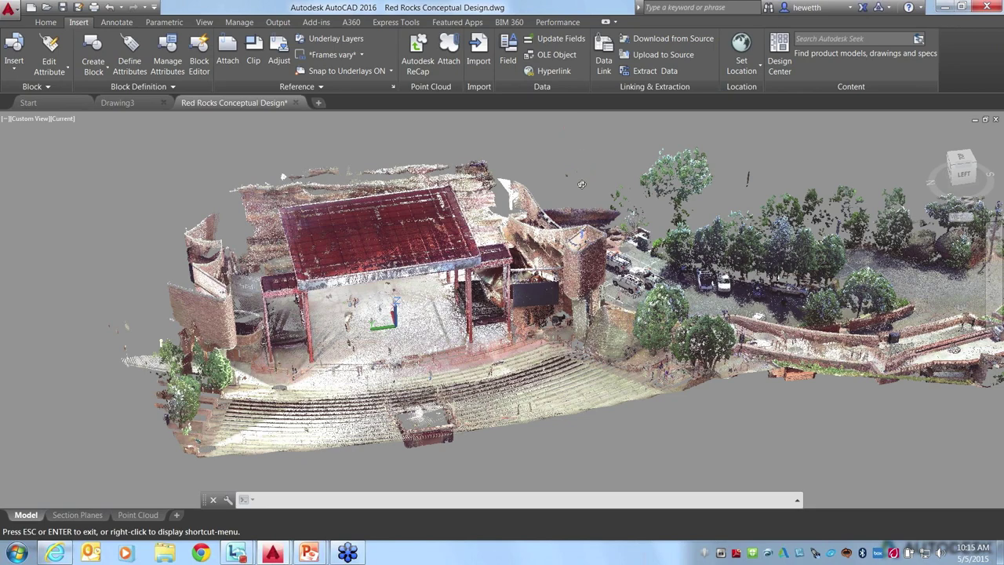
shift+middle_drag(581, 184, 430, 112)
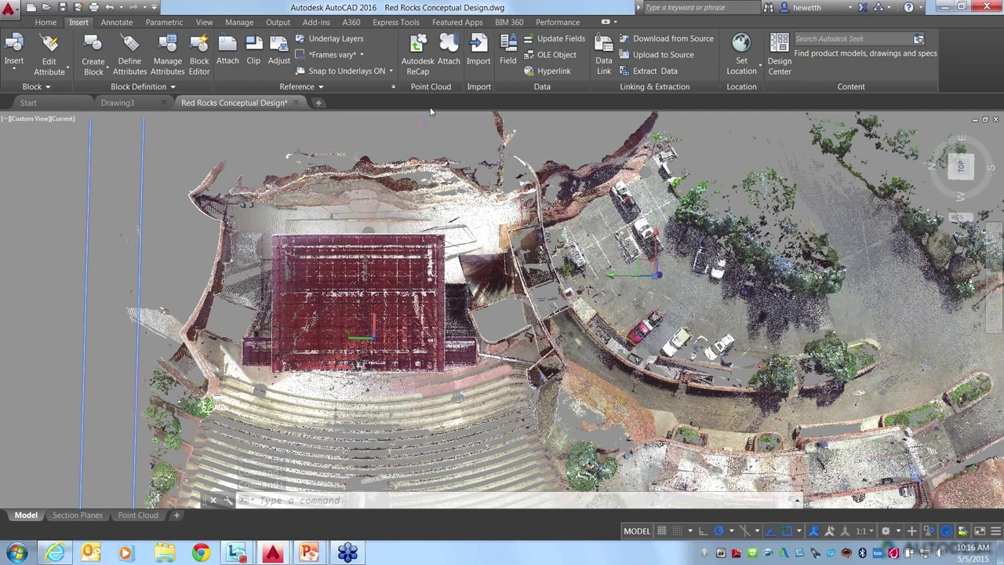
Select the Red Rocks point cloud and switch the view from perspective to parallel projection
click(430, 112)
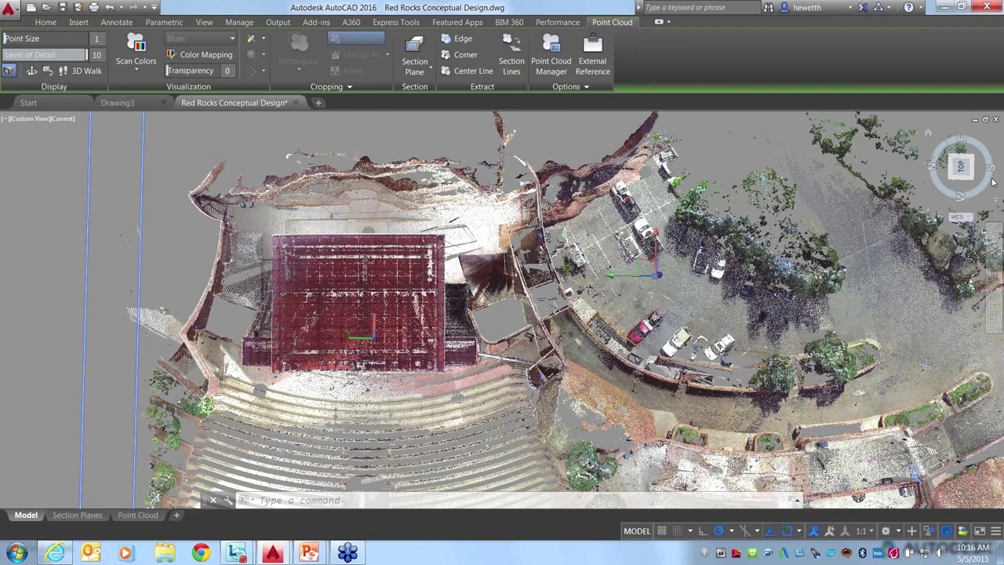
right_click(965, 167)
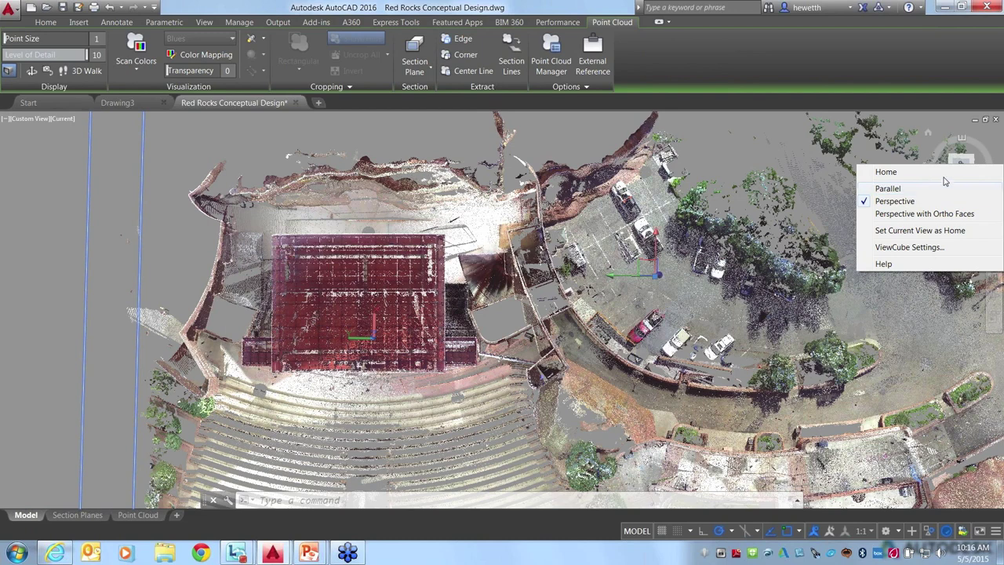
click(888, 188)
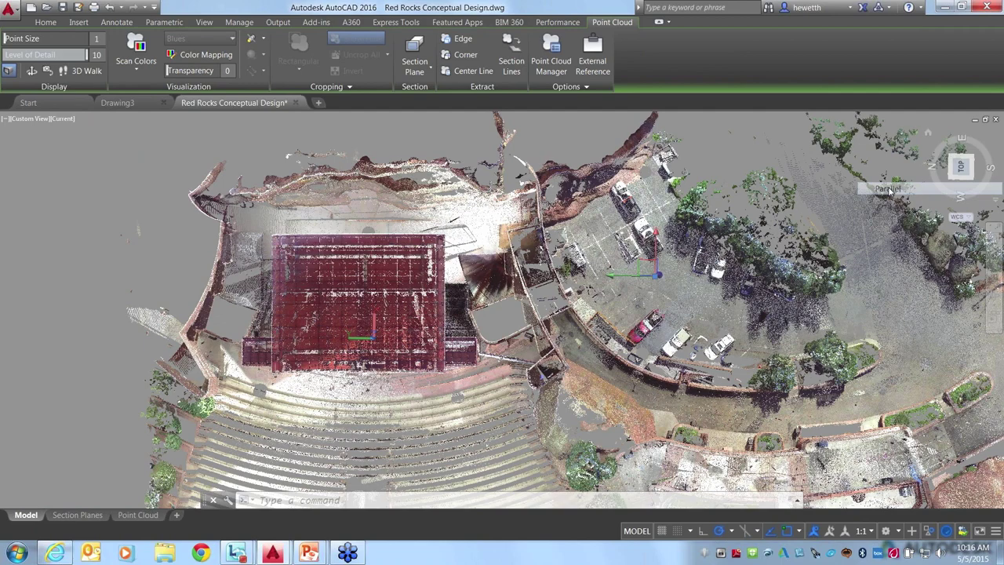
click(888, 189)
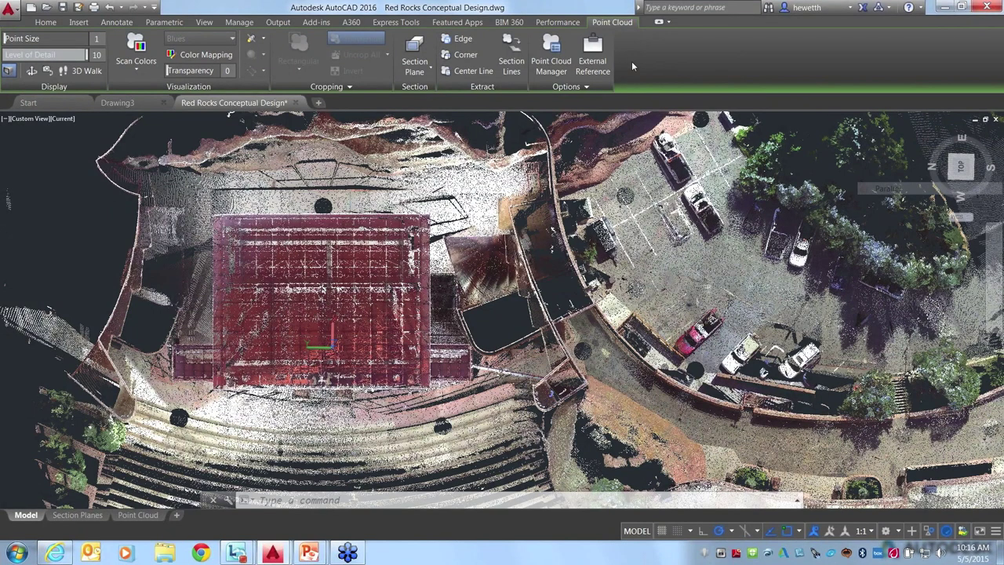
Crop the Red Rocks point cloud with a rectangular boundary around the stage in top view, keeping the points inside
click(596, 173)
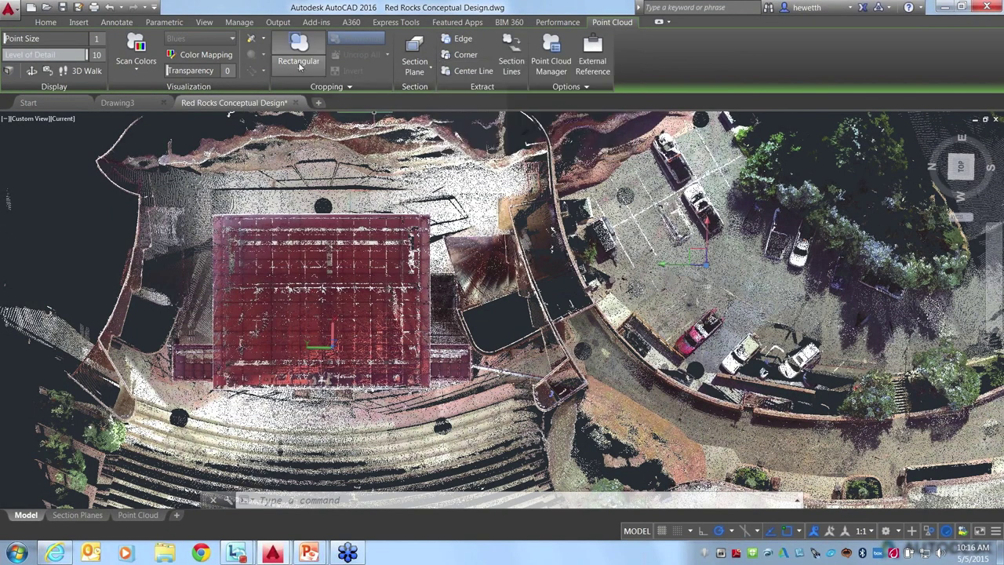
click(298, 67)
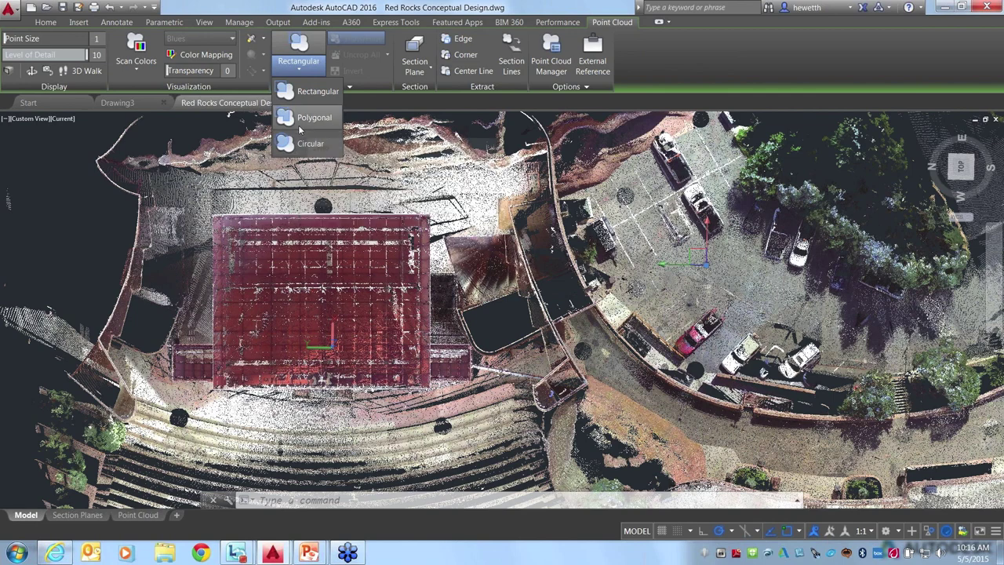
click(308, 91)
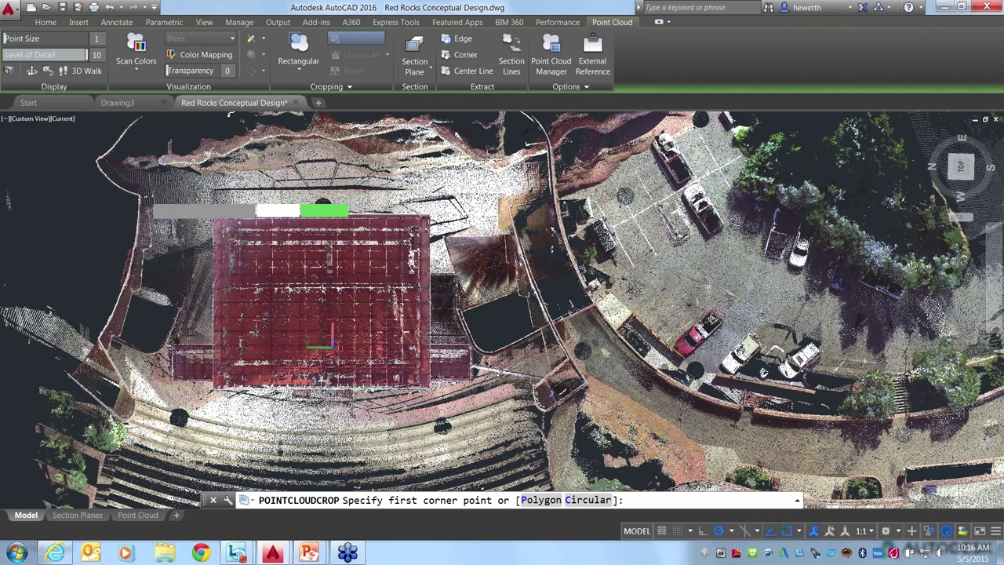
click(118, 194)
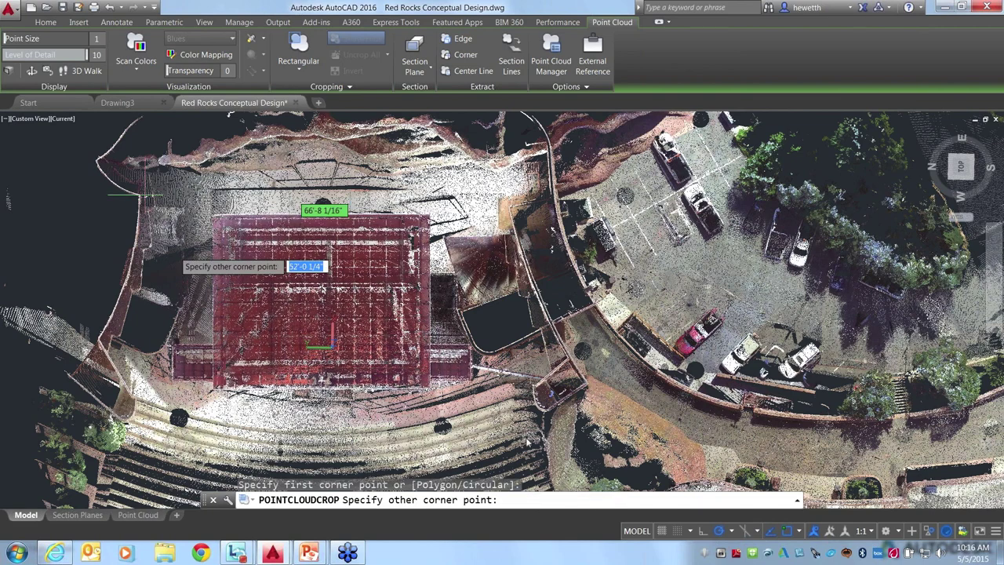
click(496, 406)
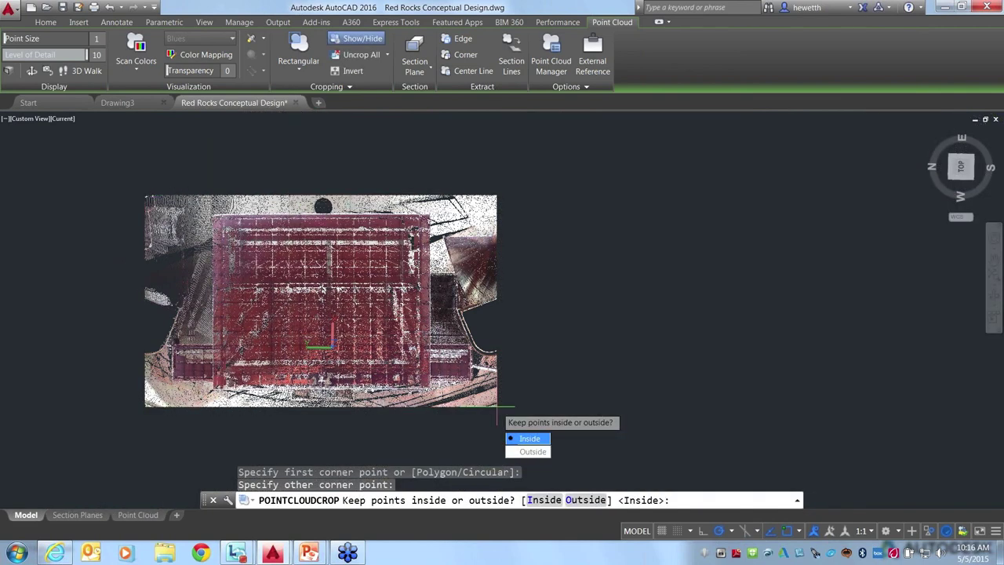
text(I)
key(Return)
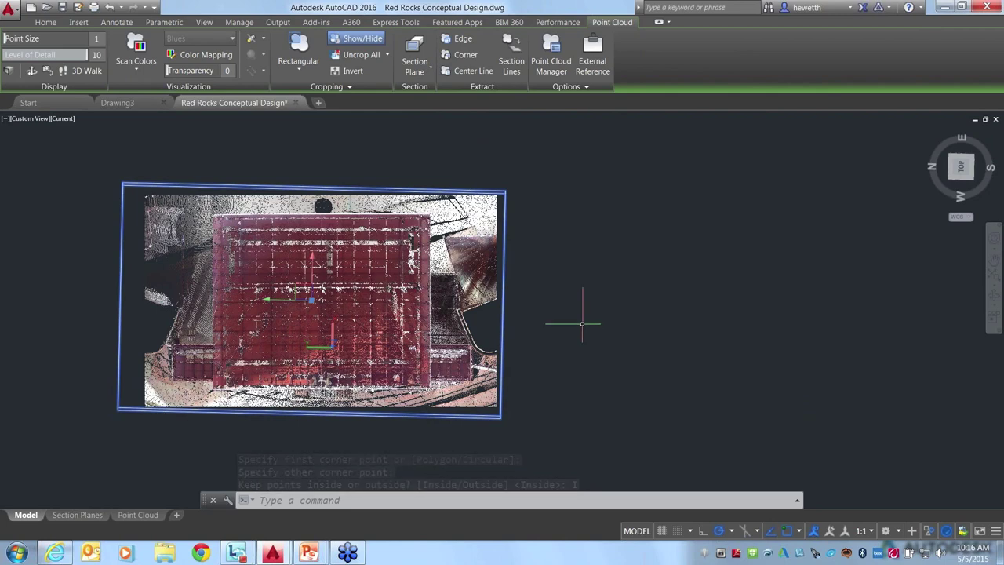
Crop away the stray points beside the stage with a second rectangular boundary drawn in an angled view, keeping the points outside it
shift+middle_drag(573, 347, 531, 233)
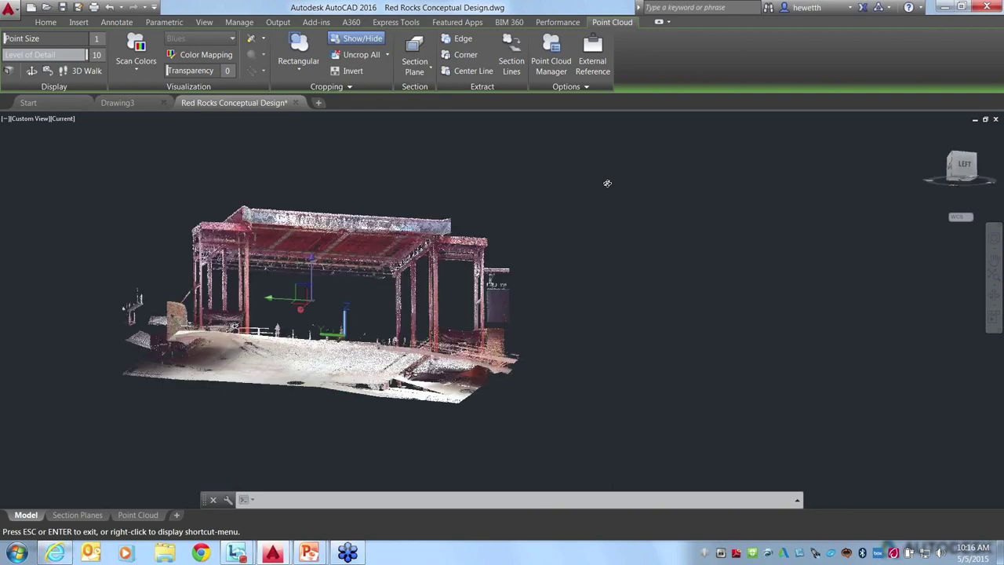
shift+middle_drag(500, 223, 565, 243)
key(Escape)
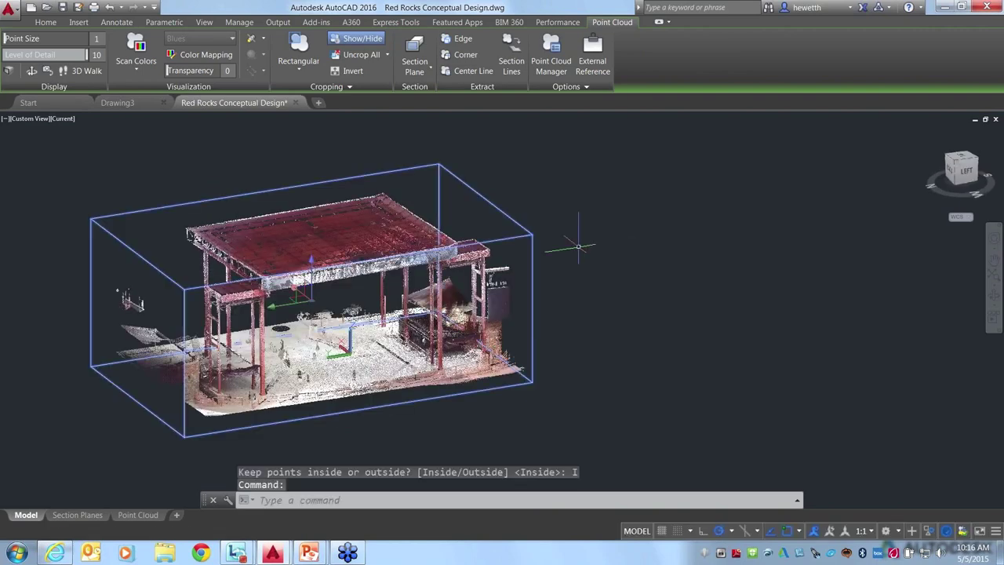
middle_click(578, 246)
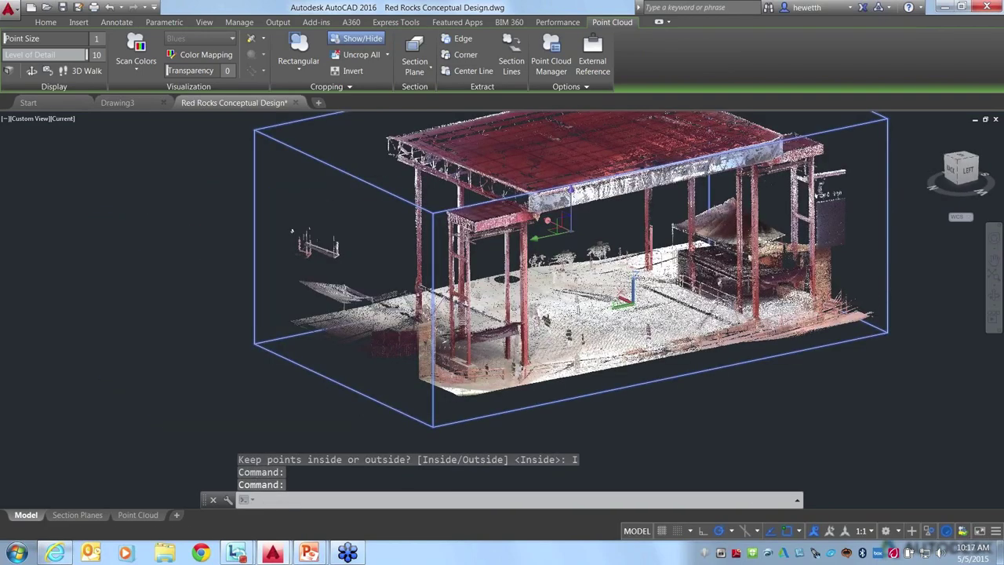
key(Escape)
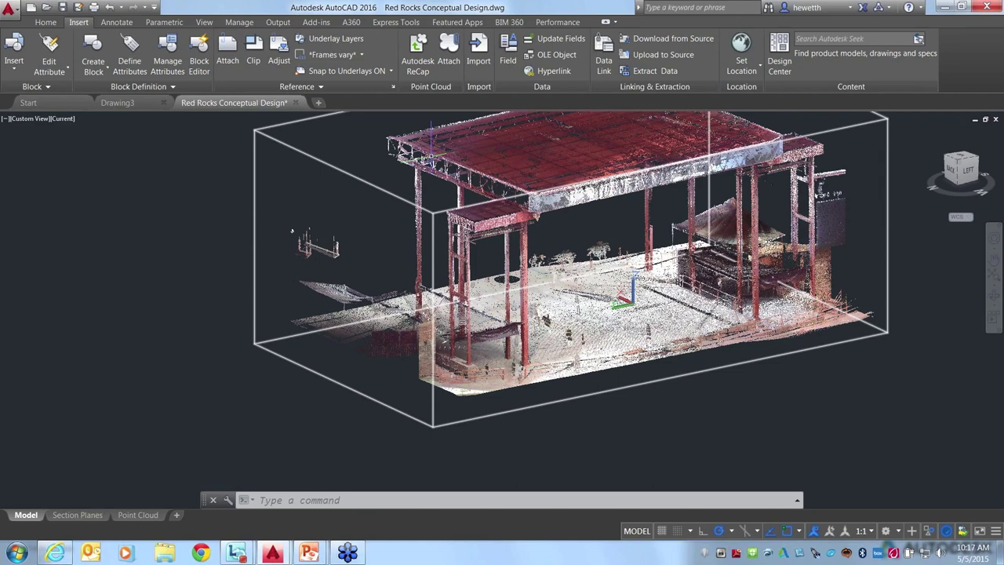
click(303, 46)
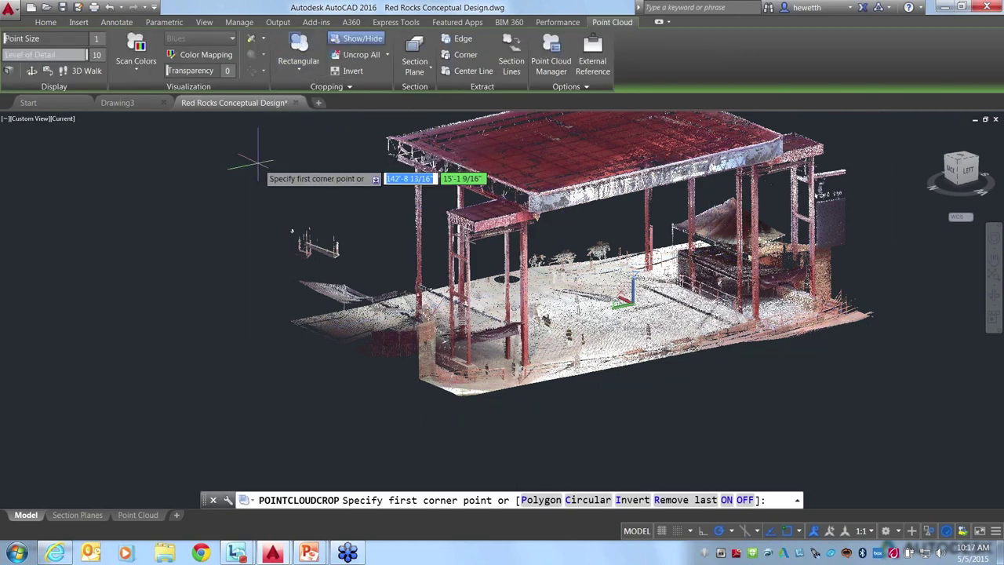
click(224, 141)
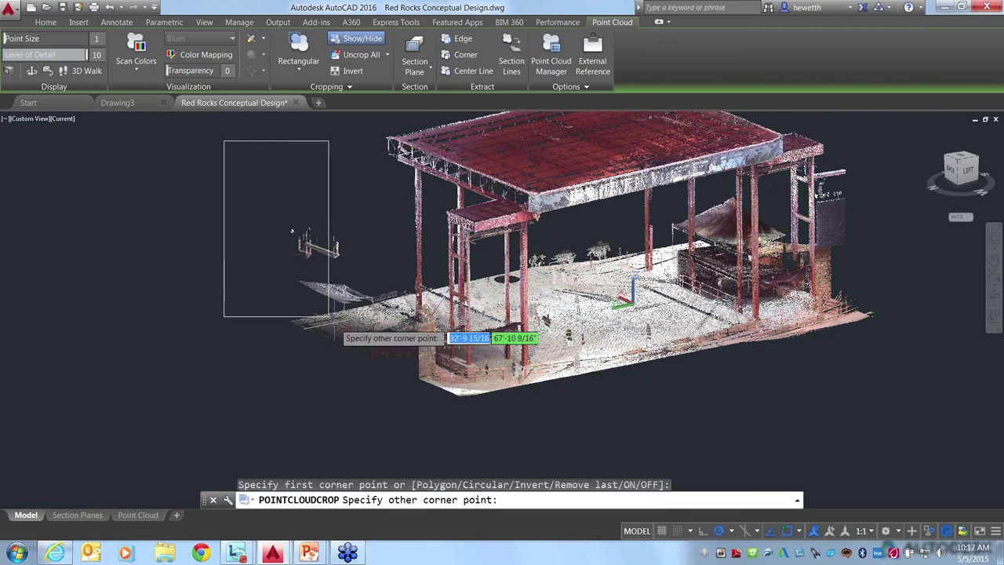
click(382, 386)
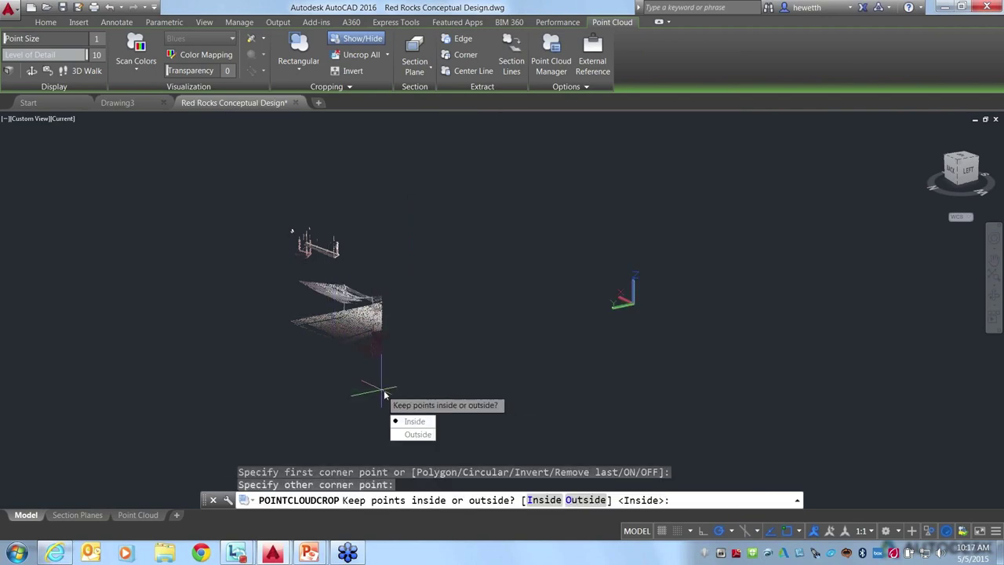
click(417, 433)
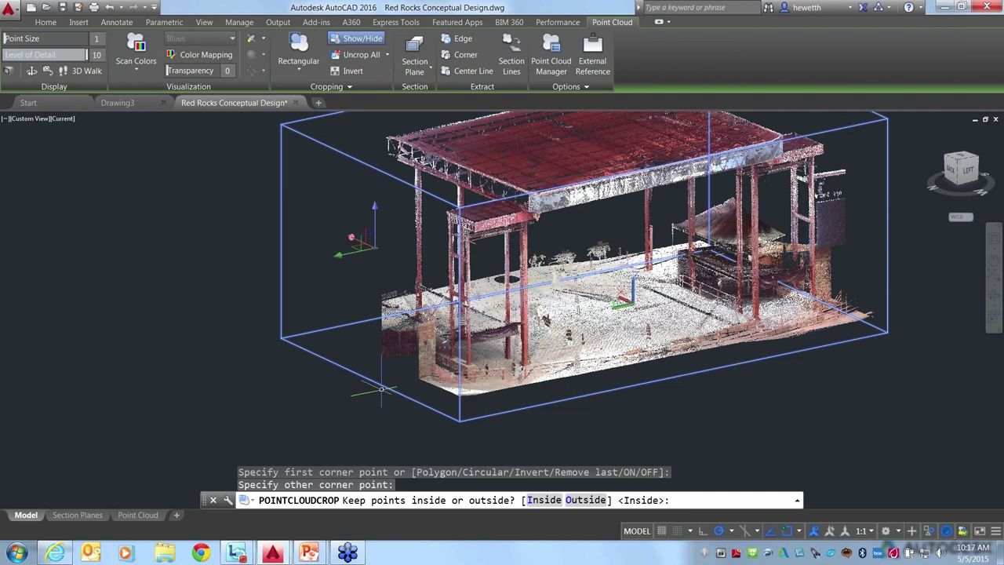
text(O)
key(Return)
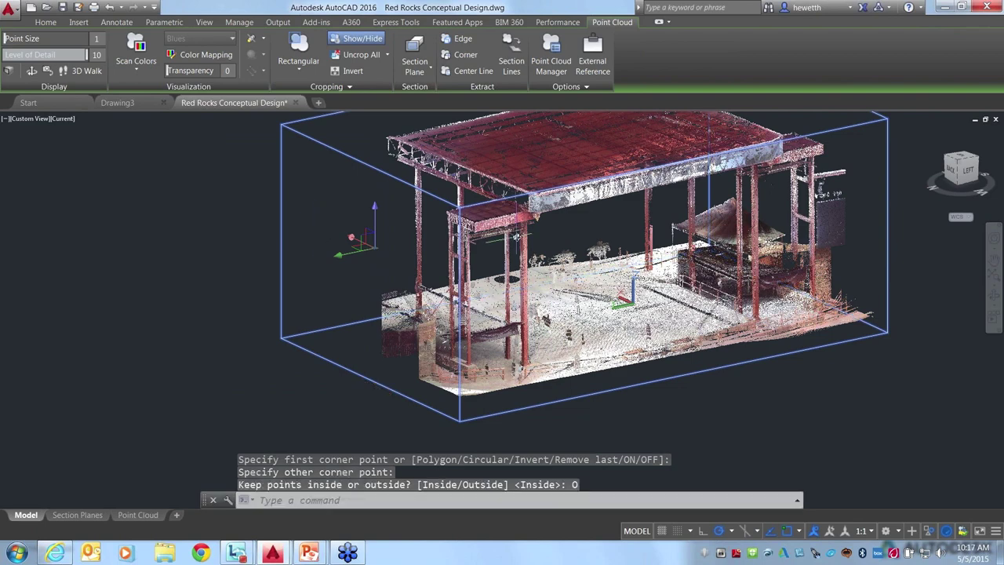
key(Escape)
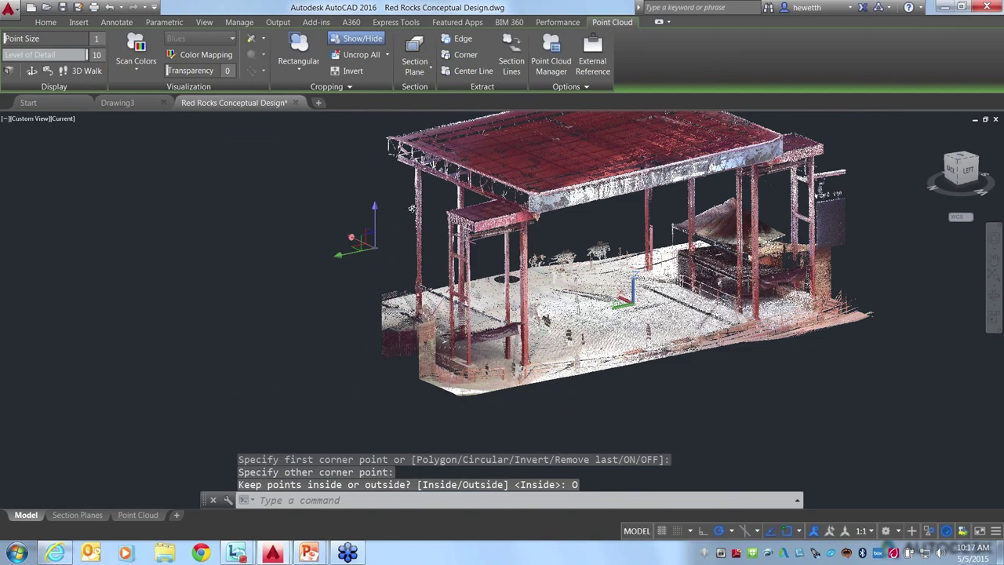
Save the current cropping of the point cloud as a crop state named Stage
shift+middle_drag(411, 207, 413, 208)
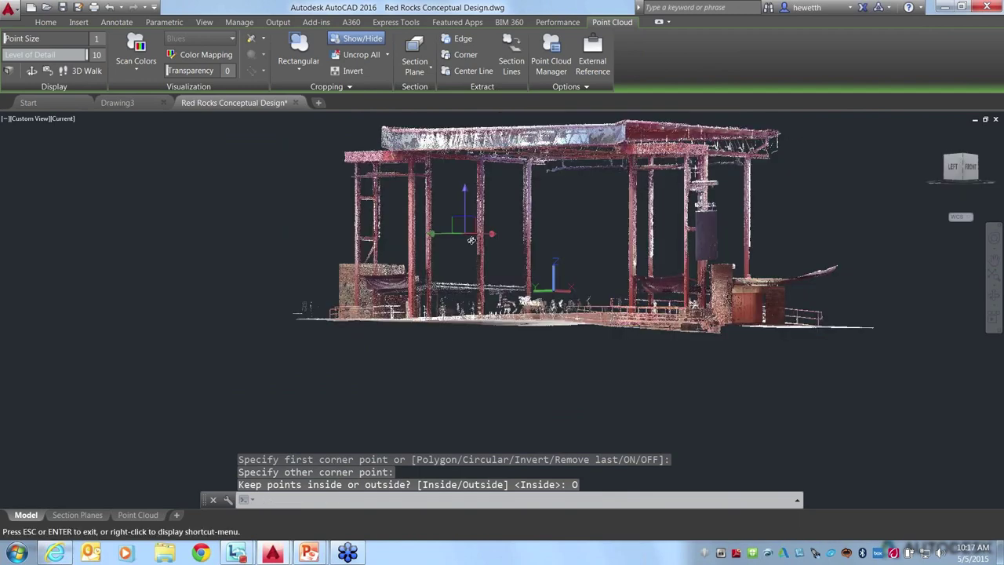
shift+middle_drag(471, 240, 470, 270)
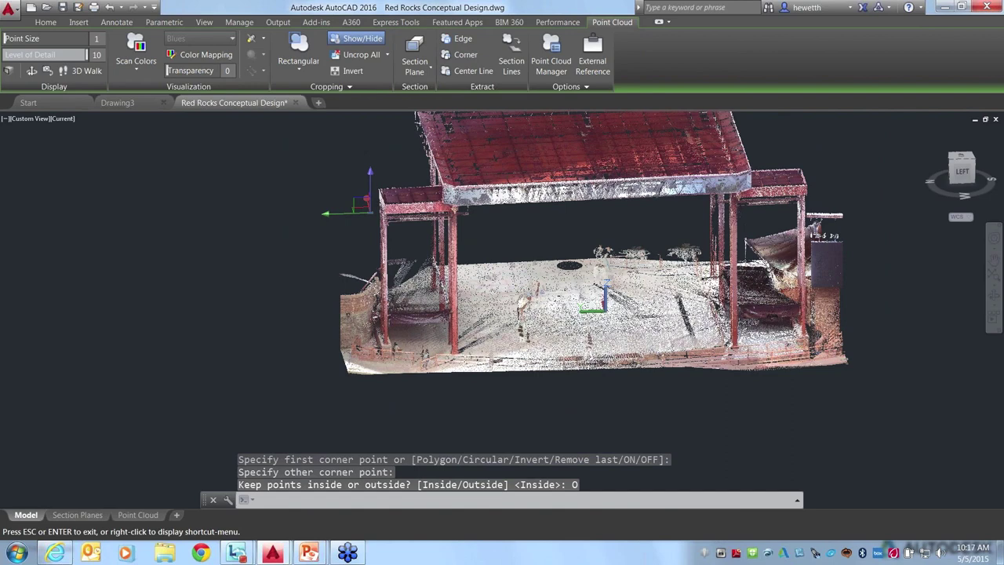
key(Escape)
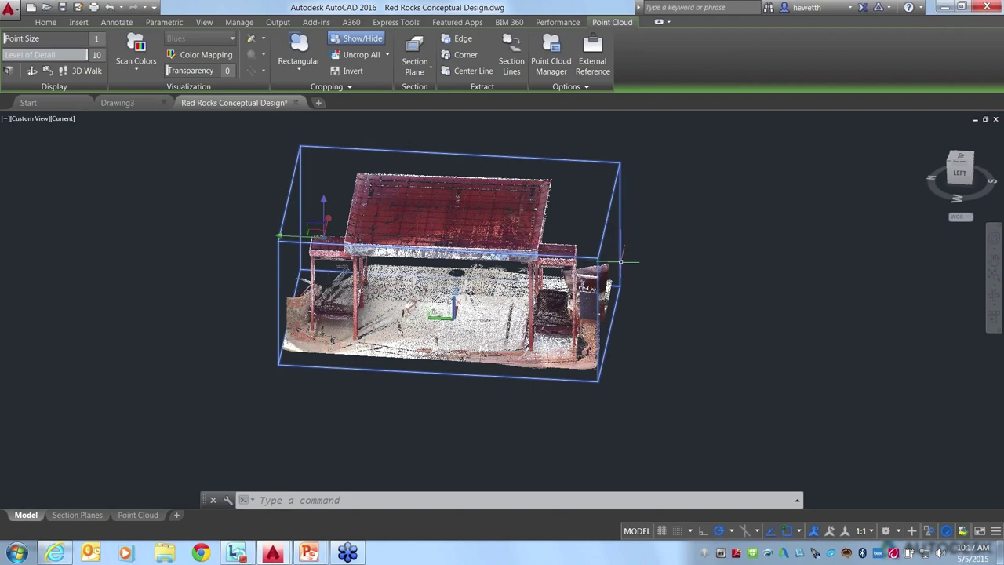
shift+middle_drag(408, 329, 346, 87)
click(349, 88)
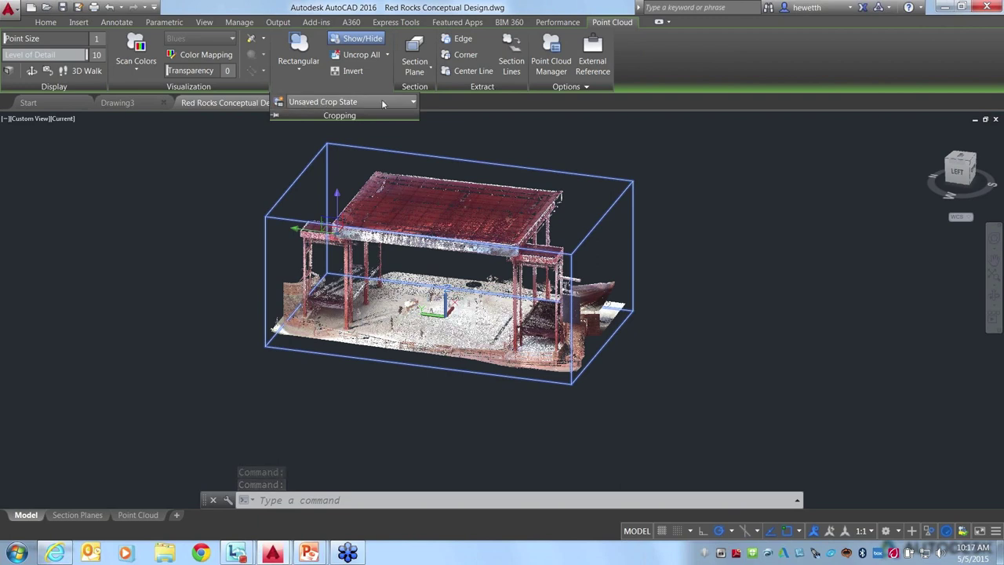
click(412, 102)
click(412, 102)
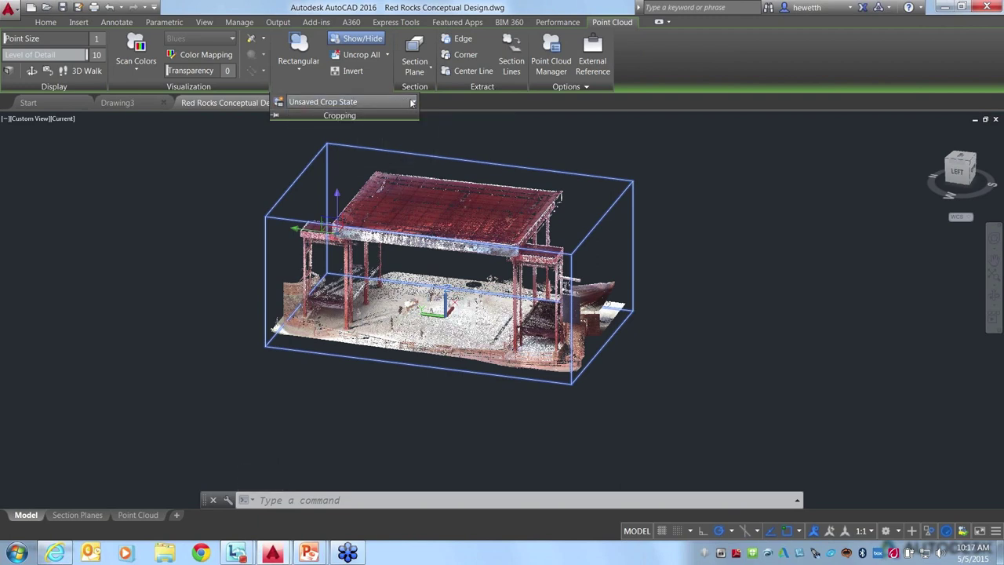
click(279, 104)
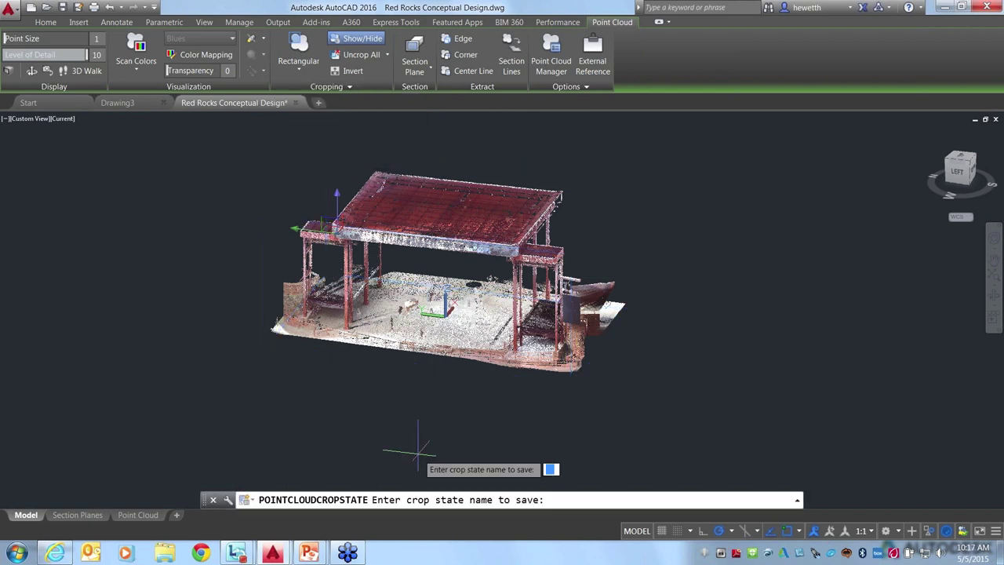
text(Stage)
key(Return)
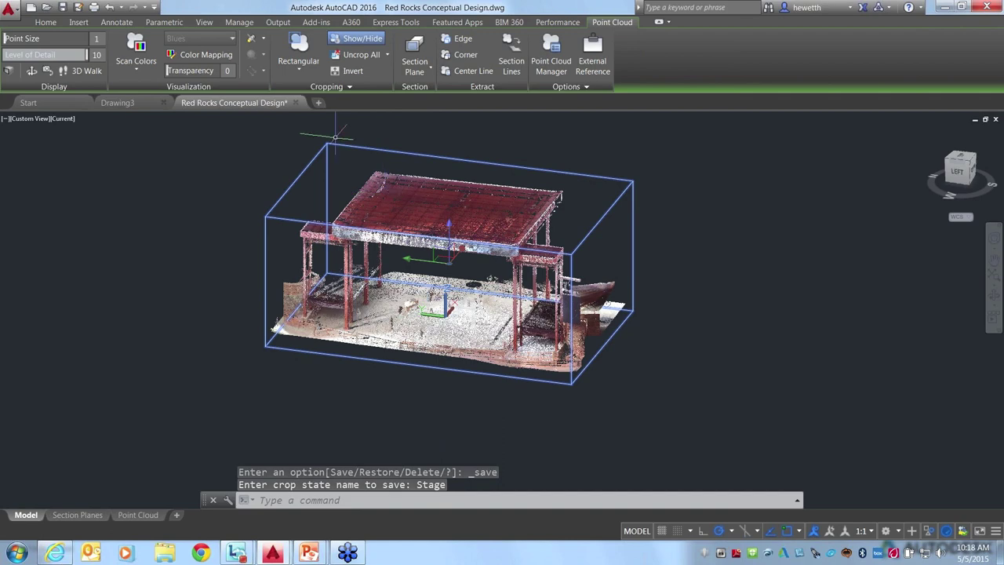
Uncrop the whole point cloud and crop it with a polygonal boundary around the tower between stage and parking area, keeping the points inside
click(354, 55)
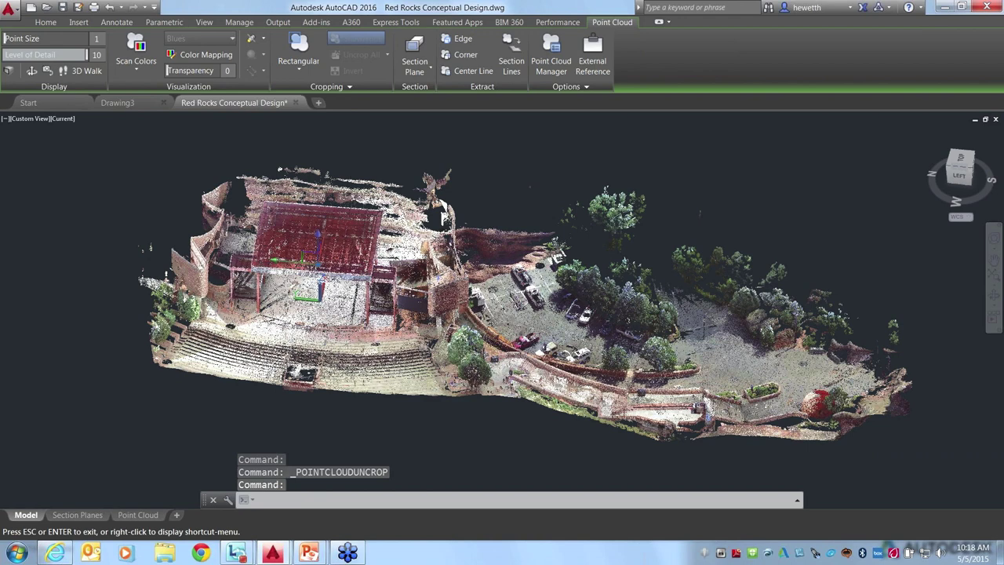
shift+middle_drag(443, 213, 441, 253)
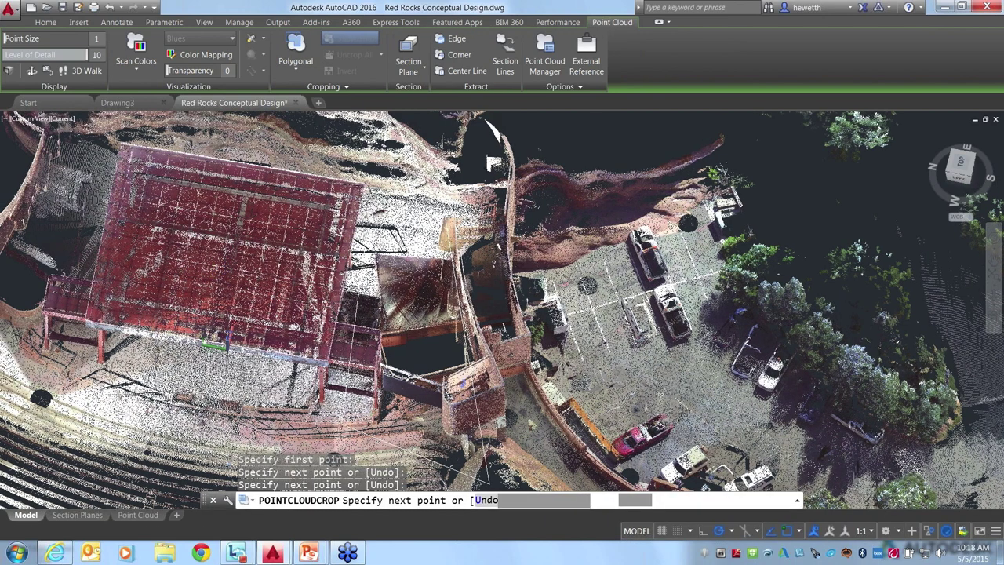
key(Return)
text(I)
key(Return)
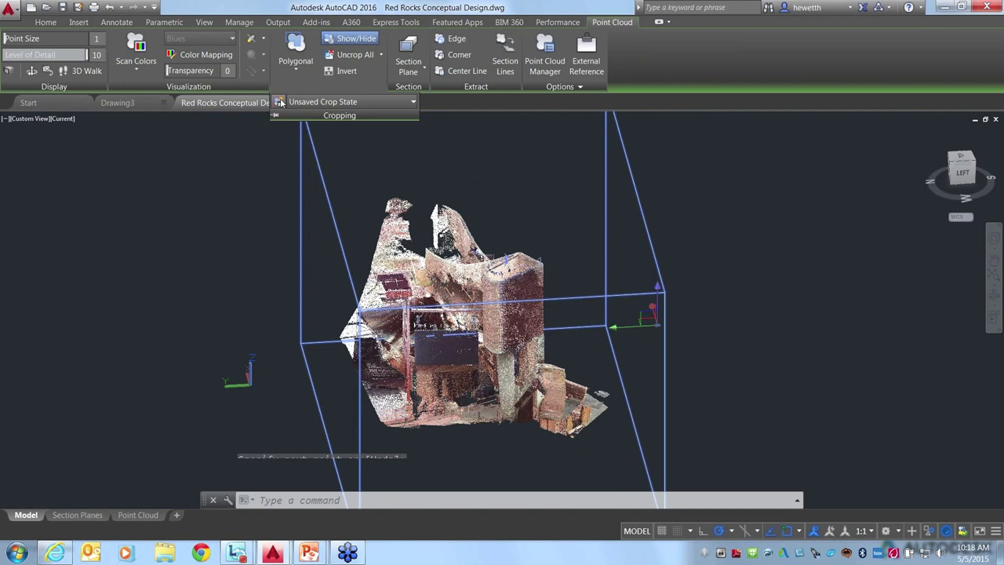
Save the tower cropping as a crop state named South Tower
click(279, 102)
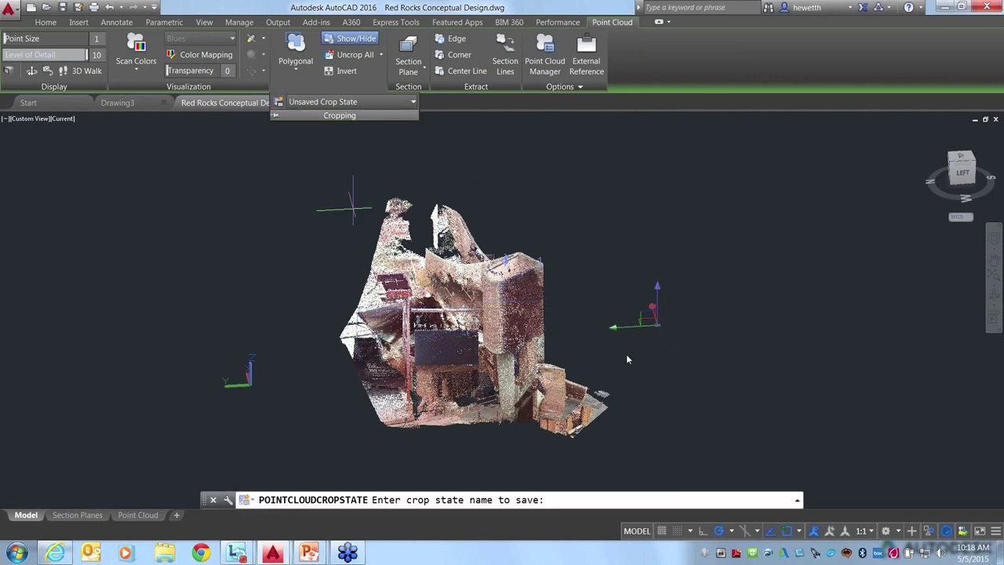
text(S)
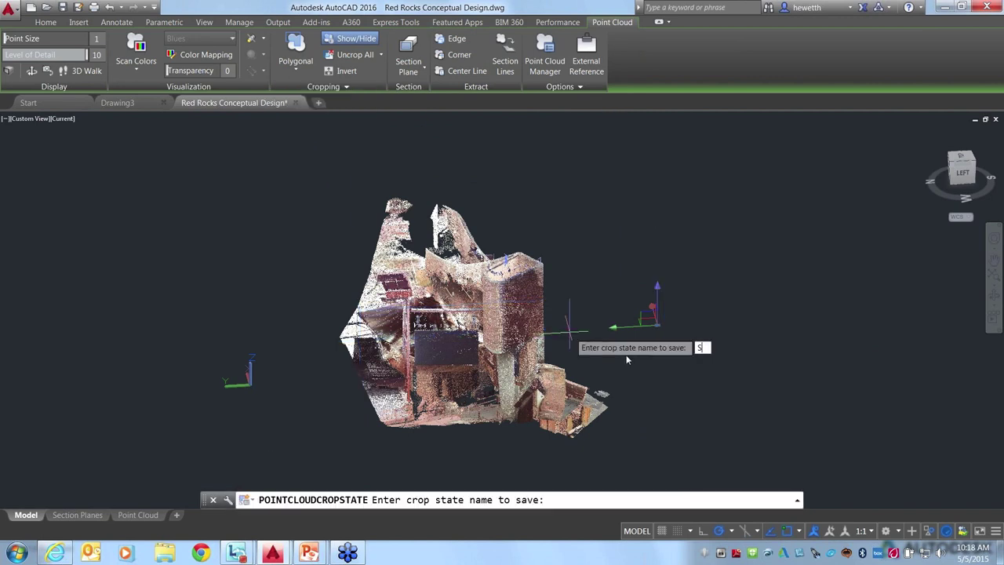
text(outh Tower)
key(Return)
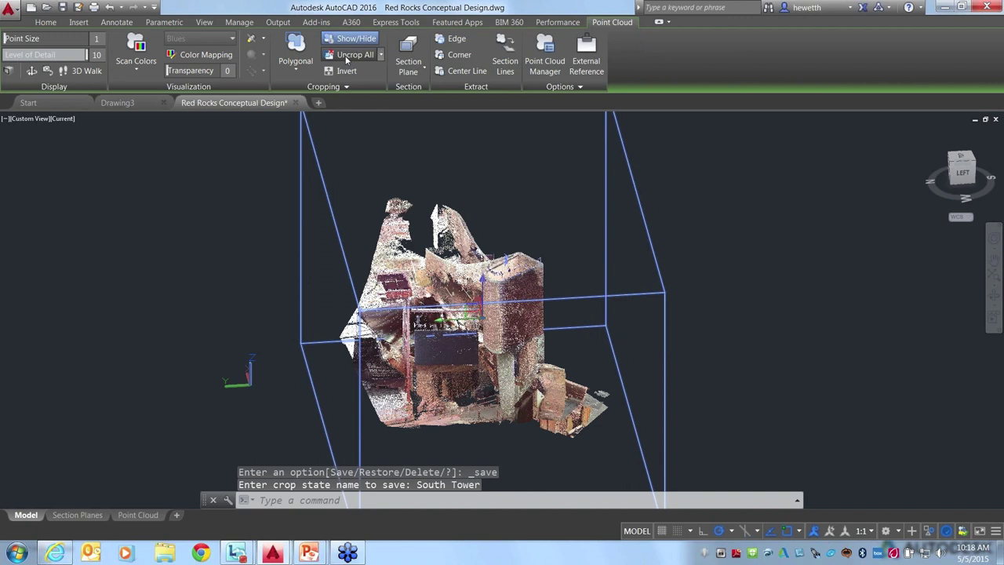
Restore the saved Stage crop state on the point cloud
click(346, 86)
click(369, 102)
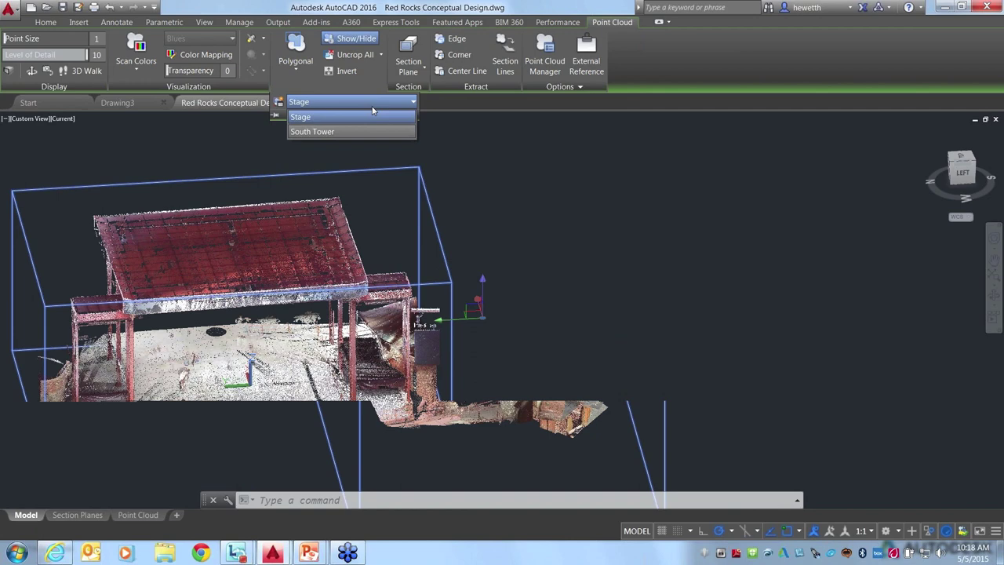
key(Down)
key(Return)
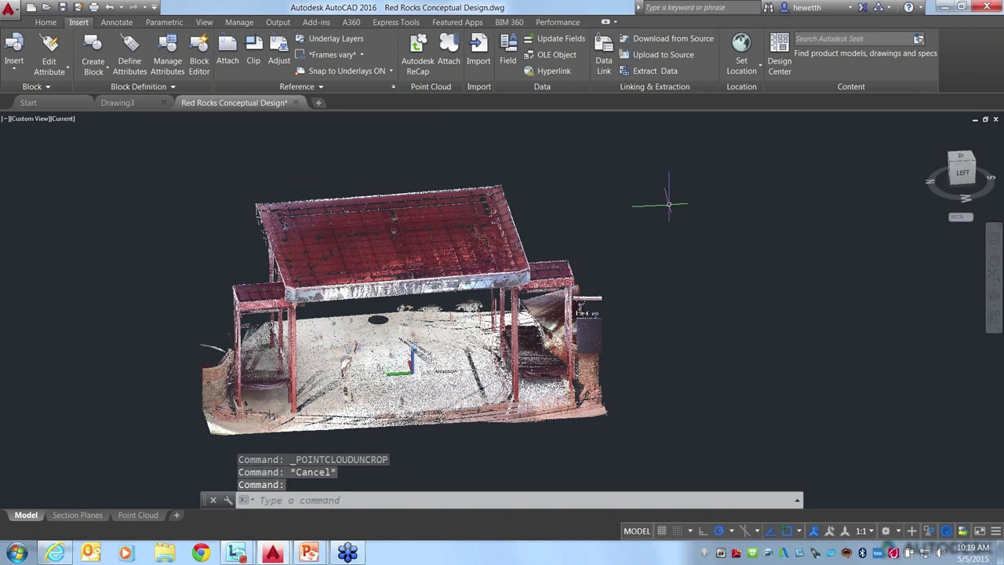
Select the cropped stage cloud, turn its cropping display off to view the surrounding site, and turn it back on
click(455, 239)
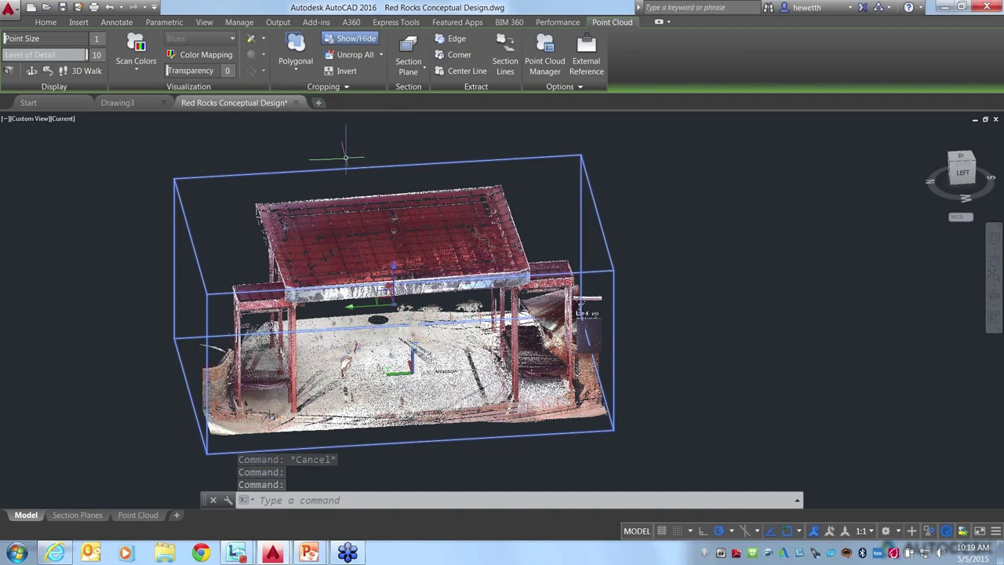
shift+middle_drag(392, 269, 364, 30)
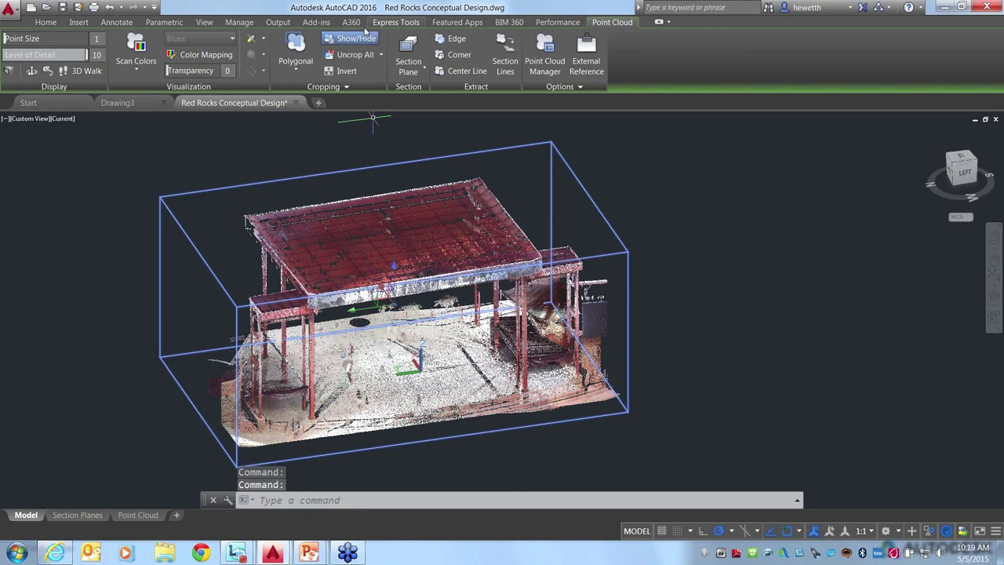
click(350, 39)
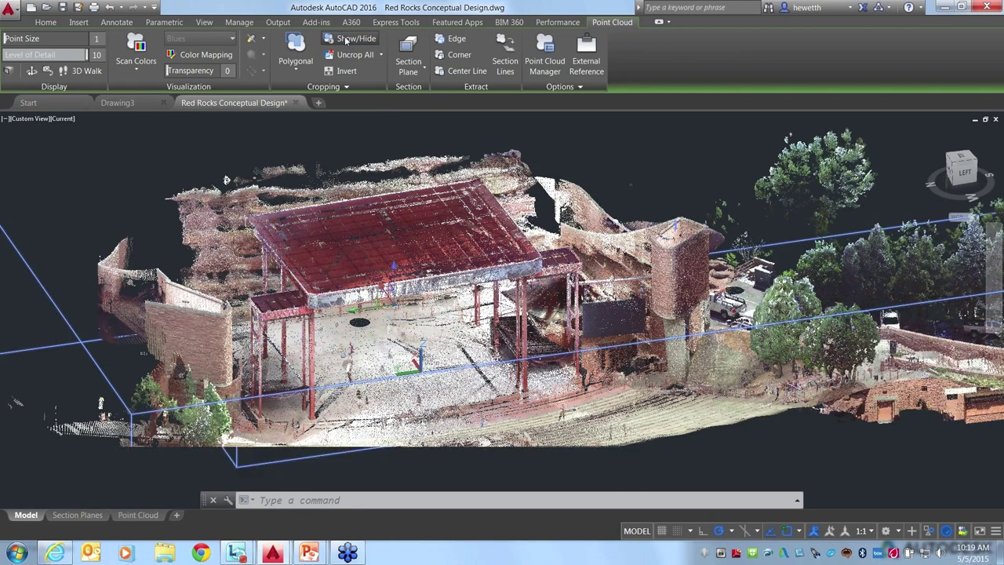
click(347, 39)
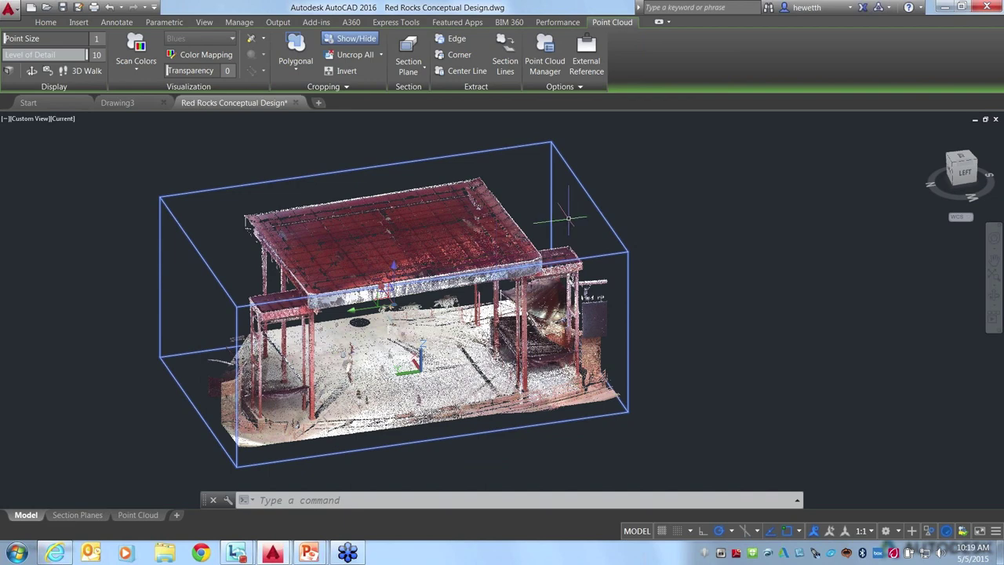
Select the cropped stage point cloud and add a section plane aligned to its top
key(Escape)
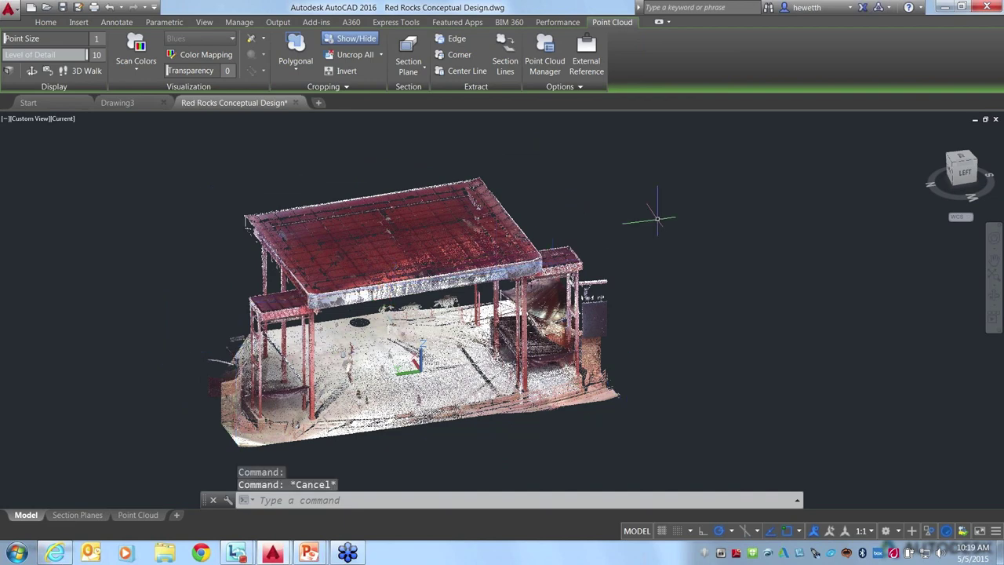
key(p)
key(Return)
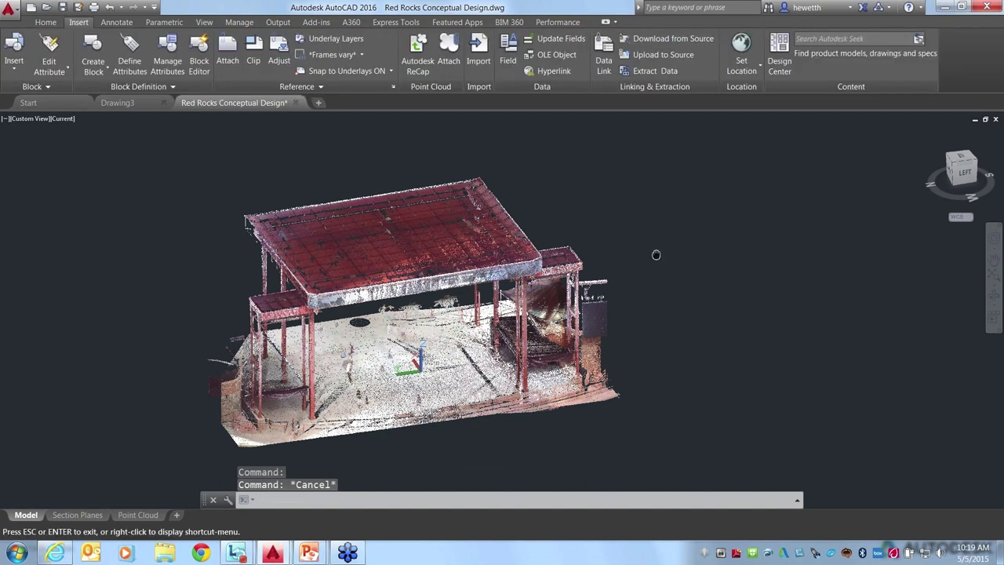
drag(656, 255, 690, 239)
key(Escape)
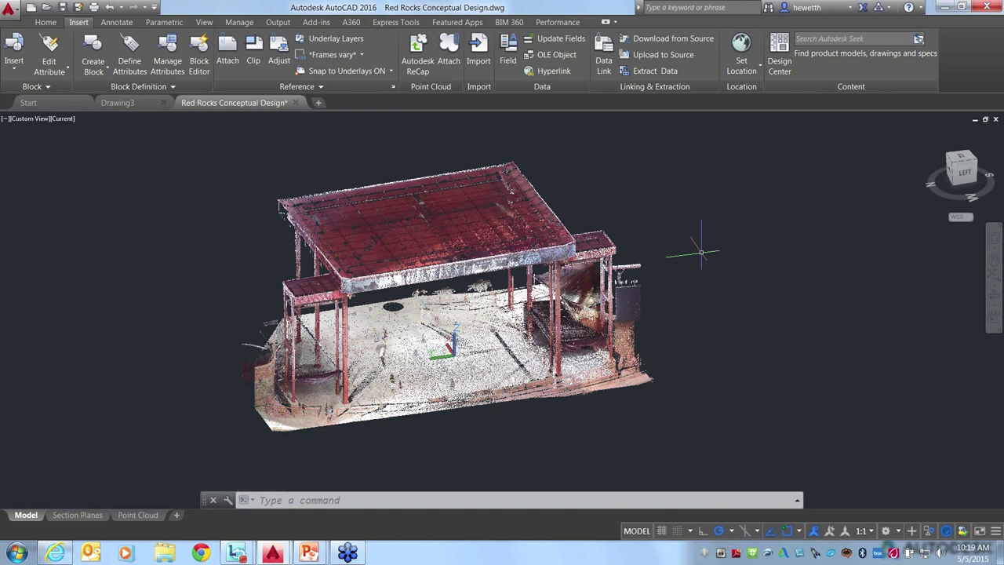
click(589, 284)
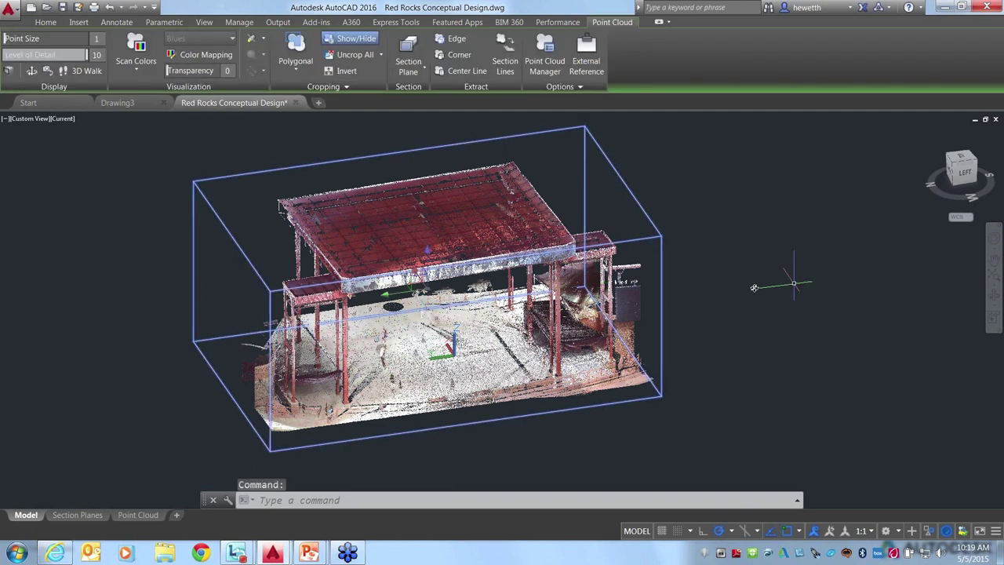
shift+middle_drag(754, 287, 702, 129)
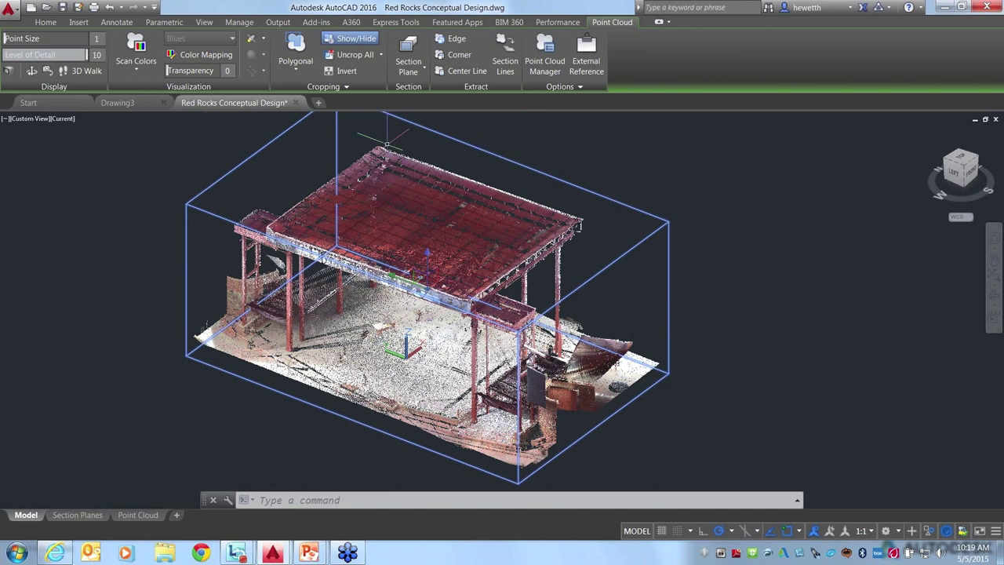
click(420, 71)
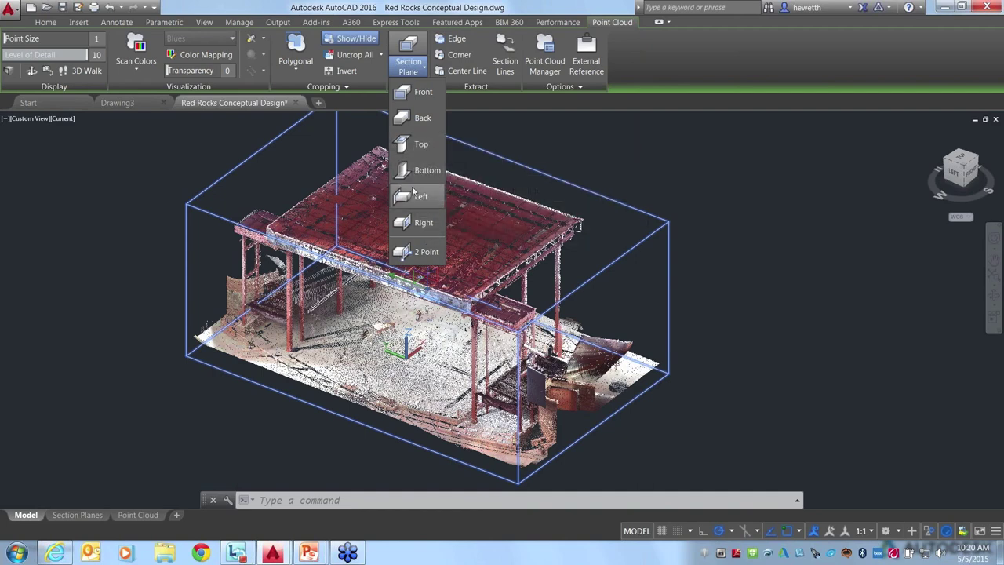
click(417, 146)
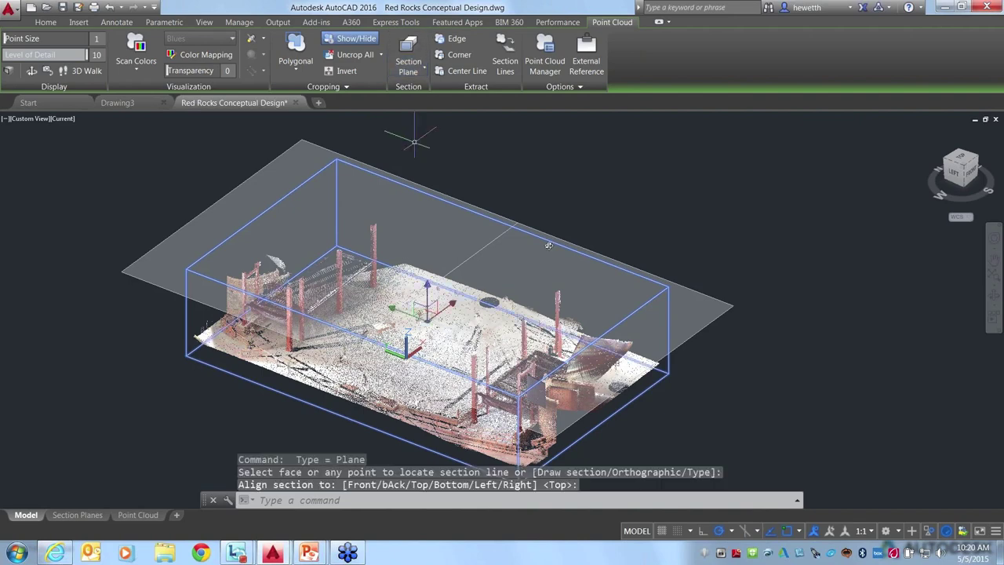
Rotate the top section plane in 90-degree increments through a full turn and erase it
shift+middle_drag(548, 245, 590, 228)
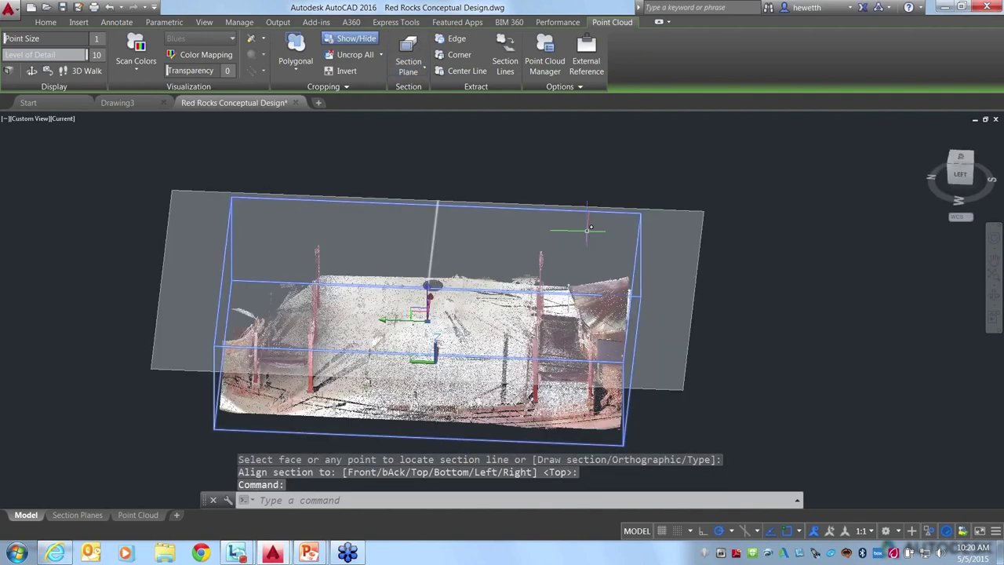
key(Escape)
shift+middle_drag(587, 229, 566, 219)
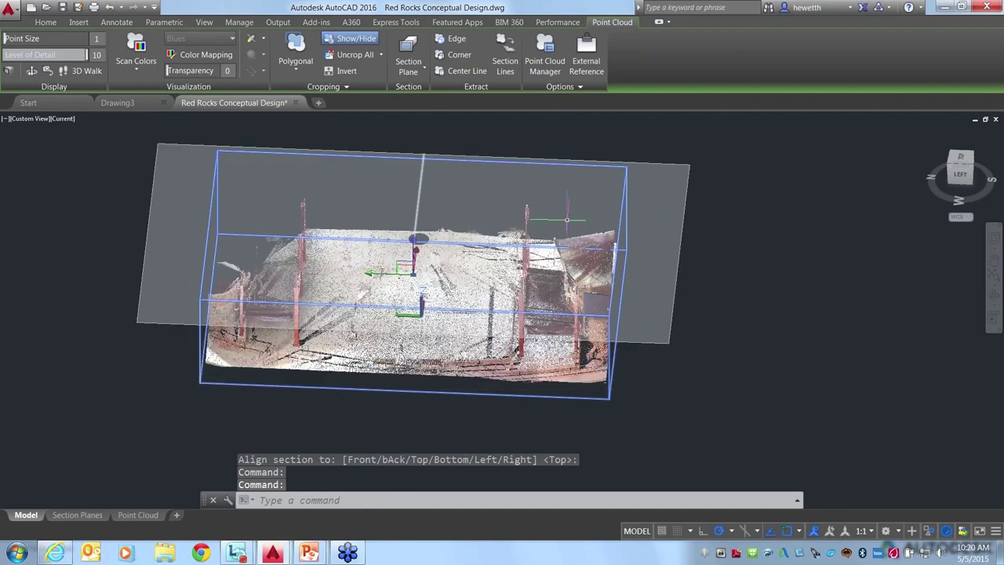
key(Escape)
key(Escape)
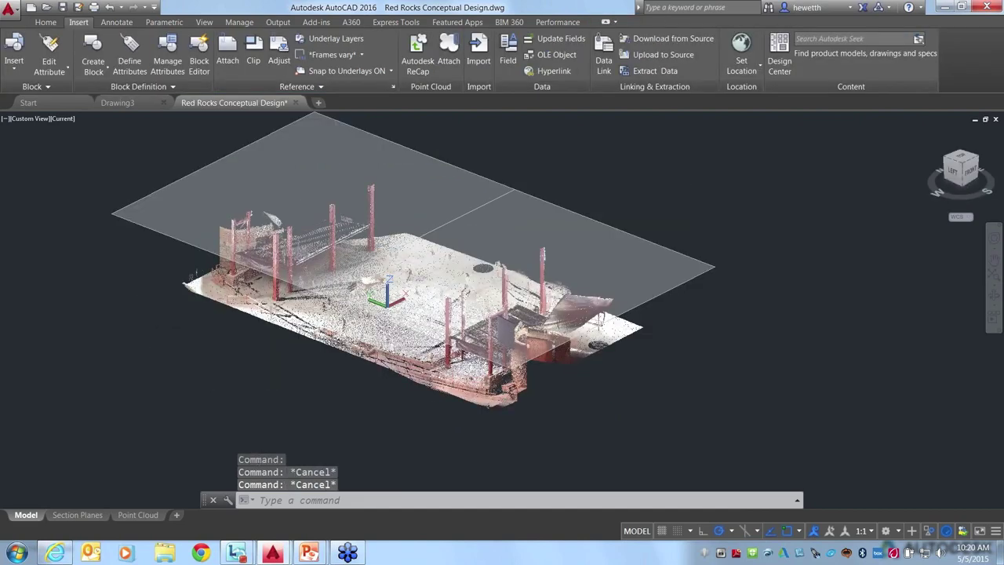
click(182, 185)
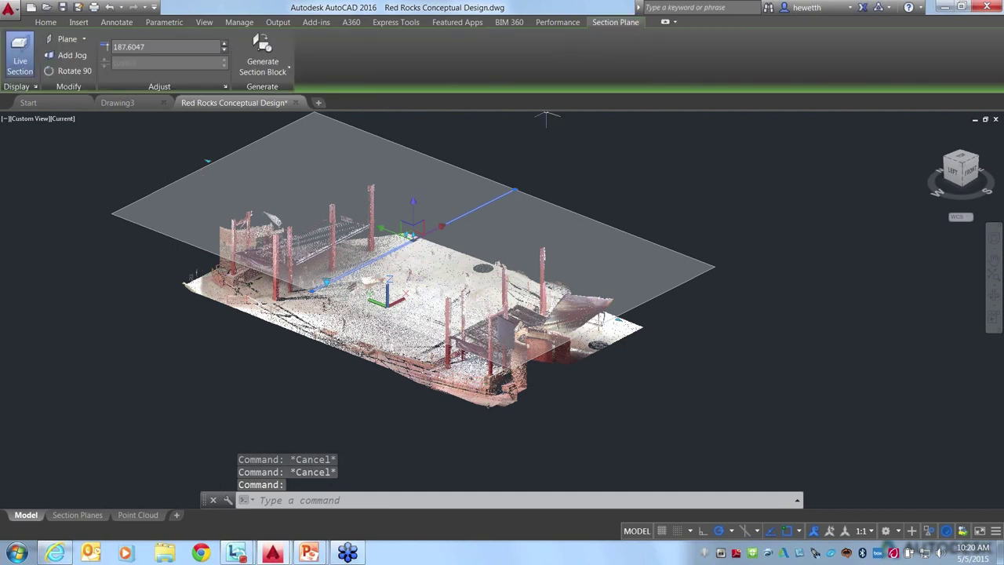
click(69, 70)
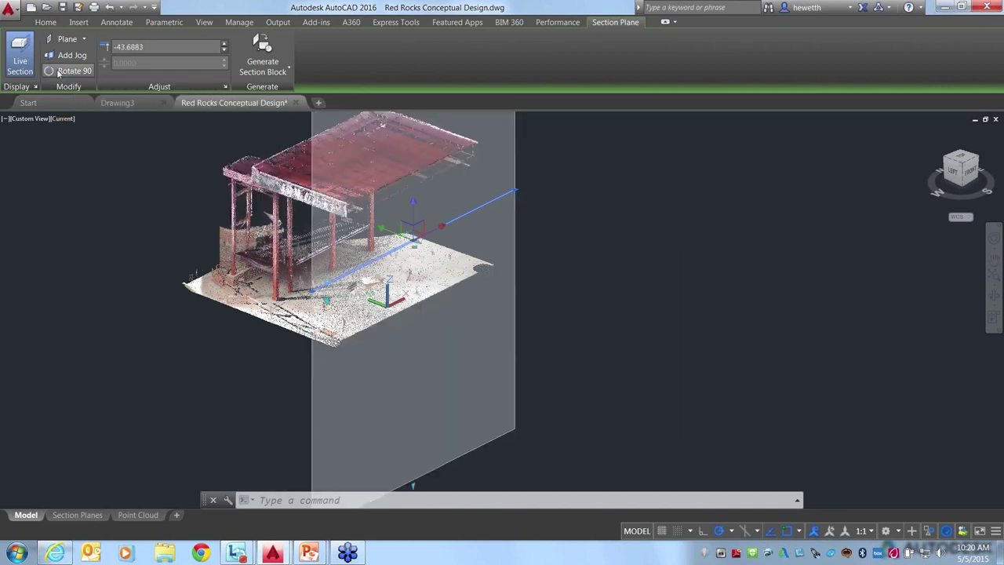
click(58, 72)
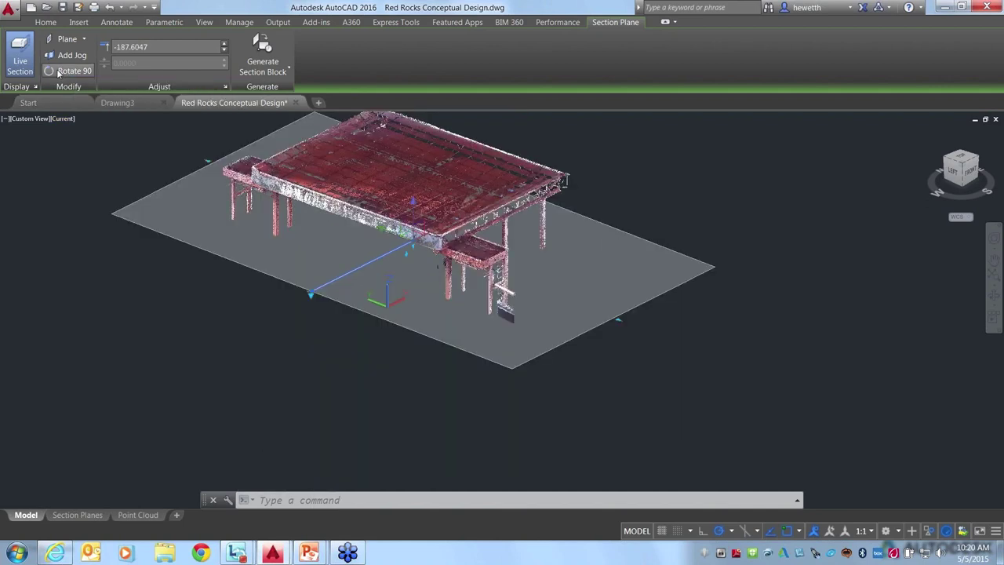
click(58, 72)
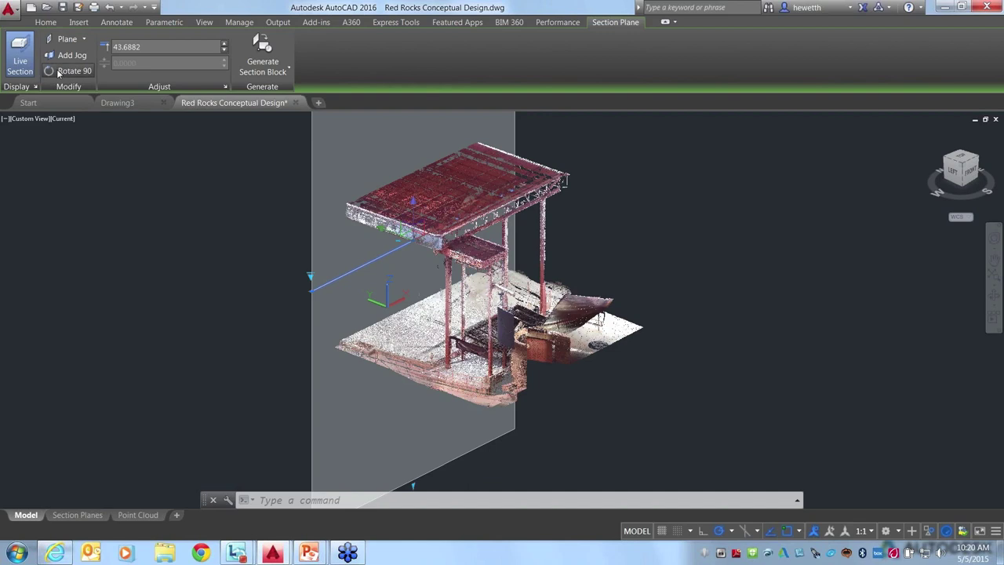
click(58, 72)
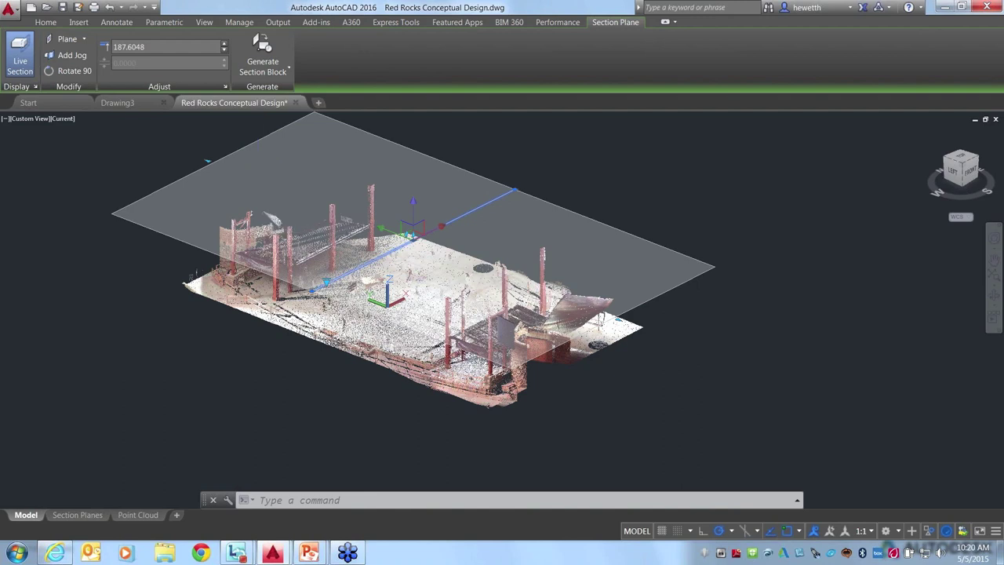
text(E)
key(Return)
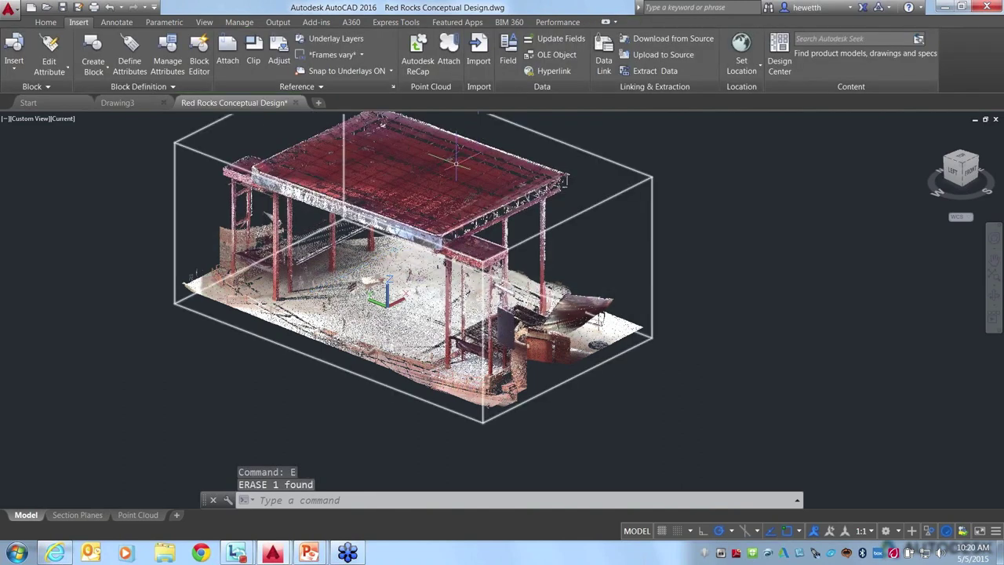
Place a section plane on the detected fascia face along the stage roof's edge
click(456, 162)
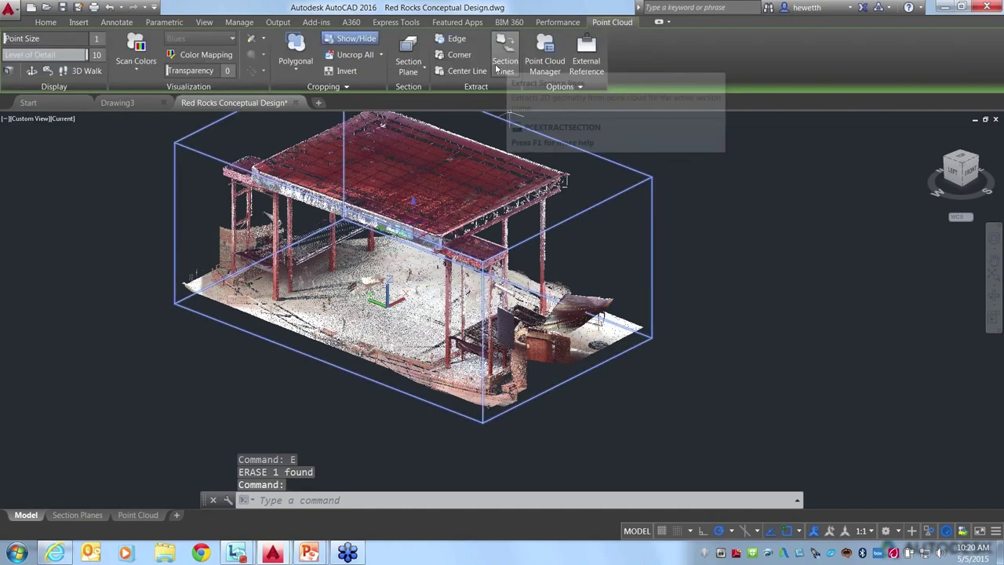
click(424, 71)
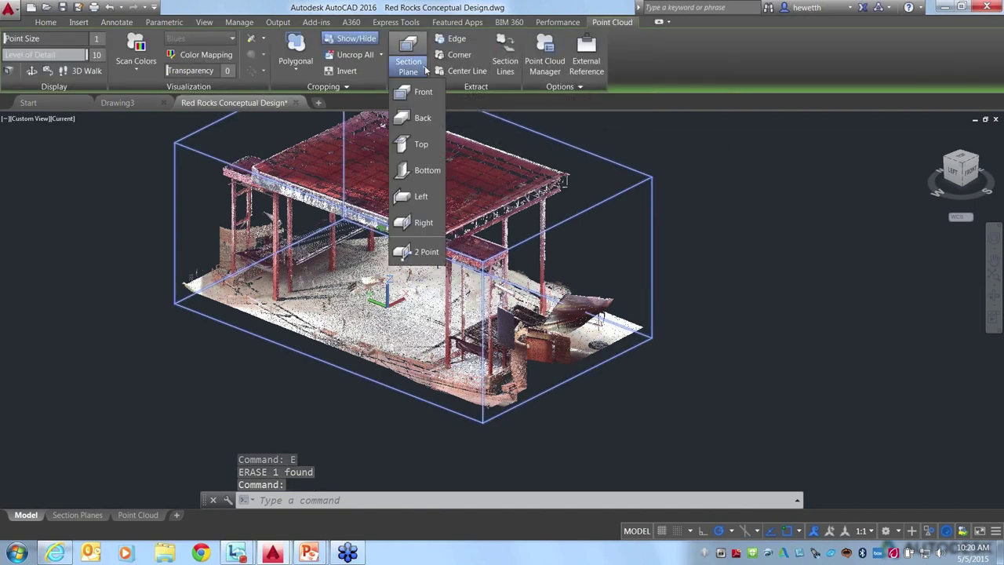
click(408, 251)
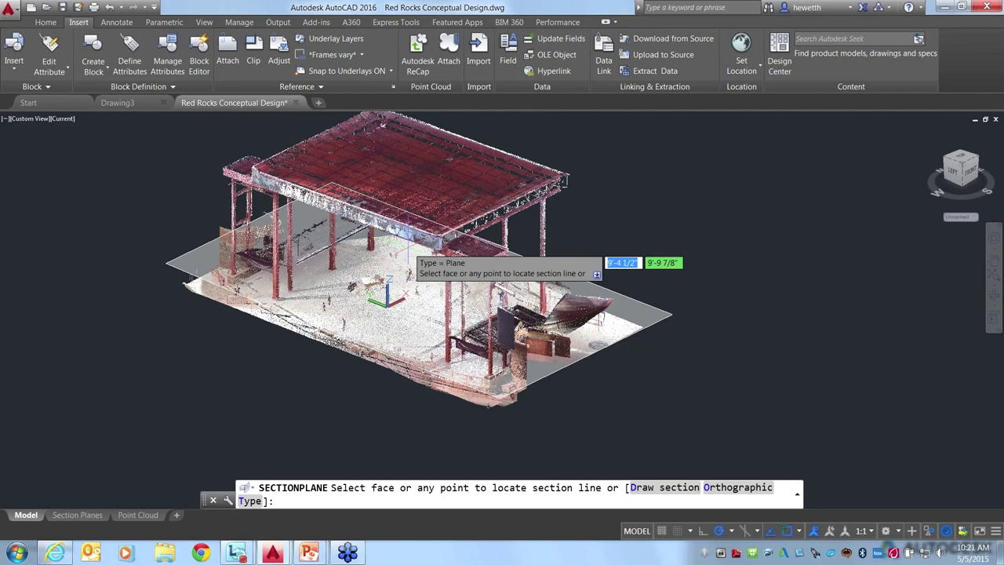
scroll(410, 254, up, 4)
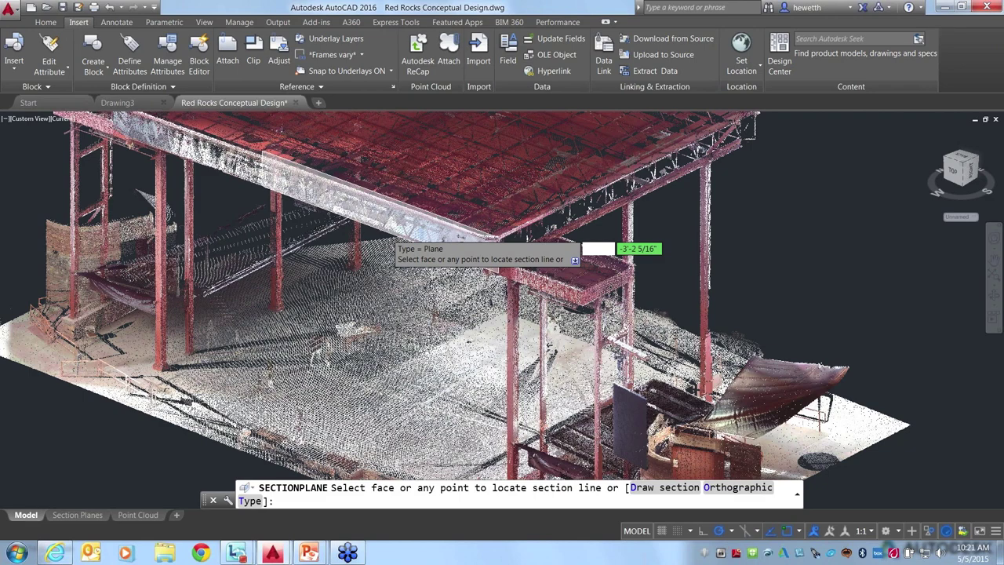
shift+middle_drag(390, 236, 352, 249)
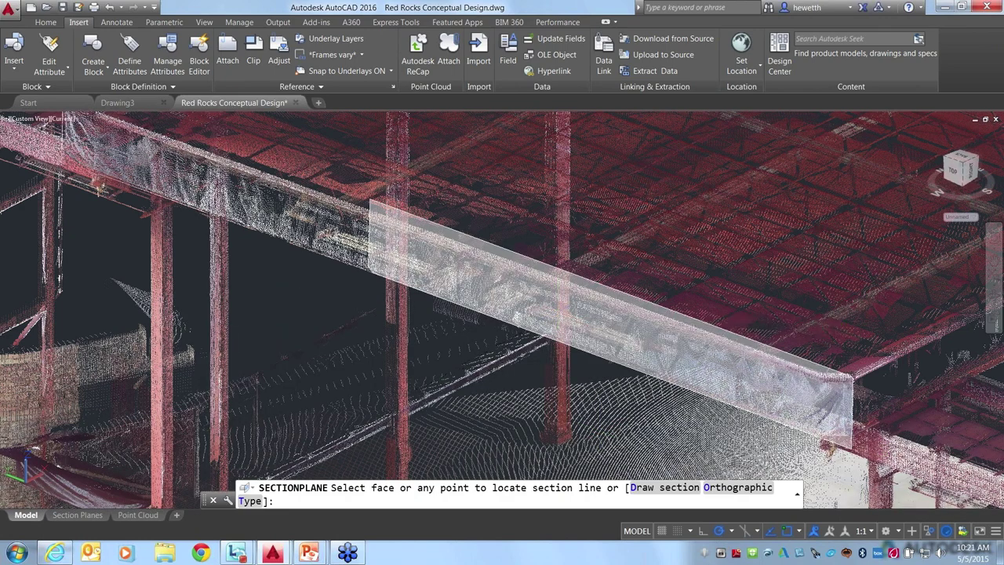
click(611, 314)
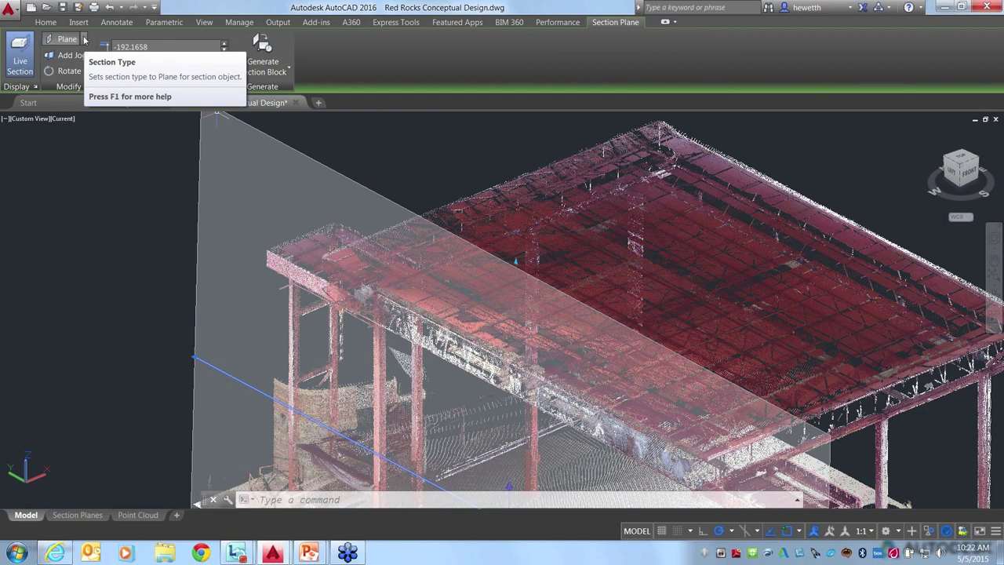
Change the fascia section plane's type to Slice
click(84, 40)
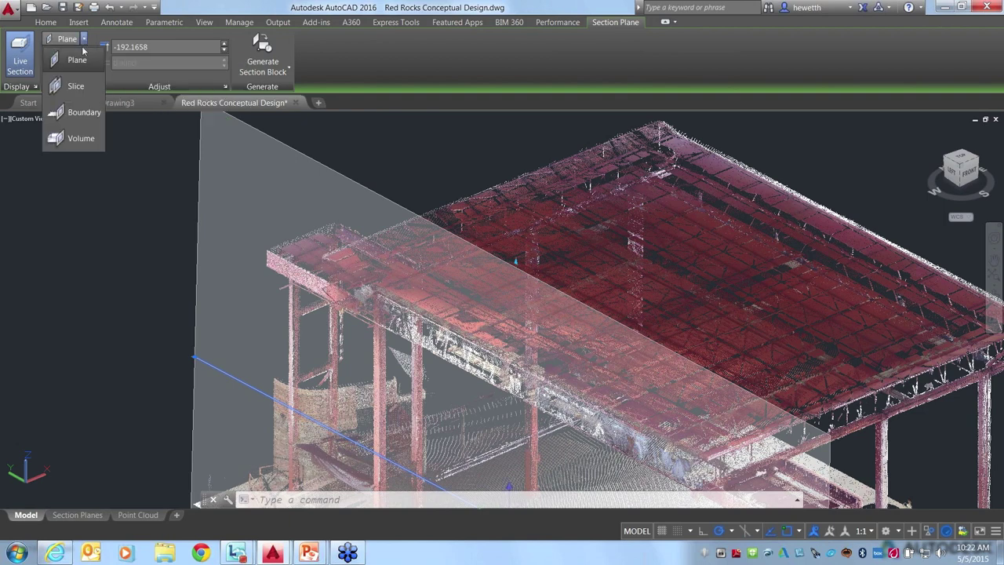
click(68, 93)
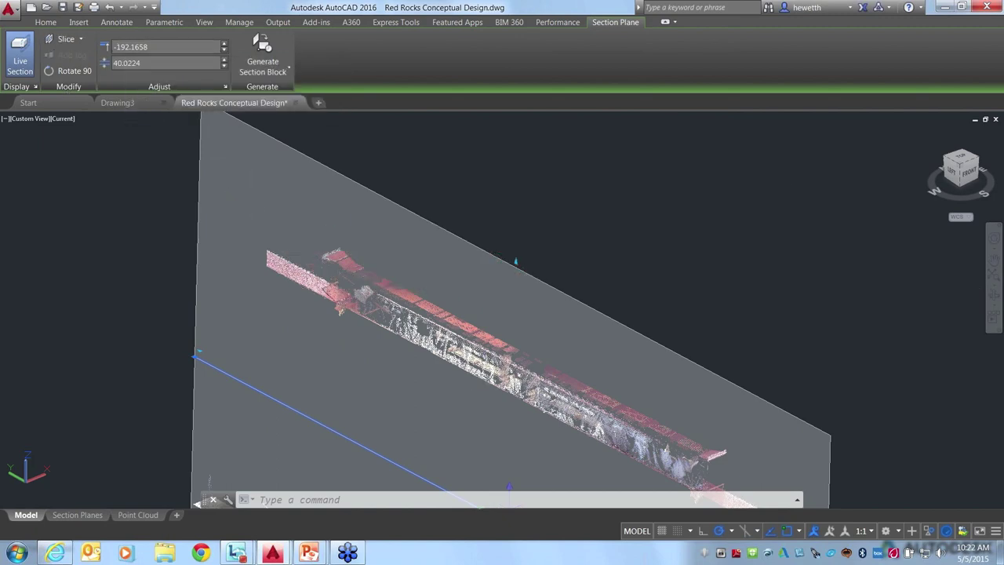
middle_drag(499, 450, 479, 337)
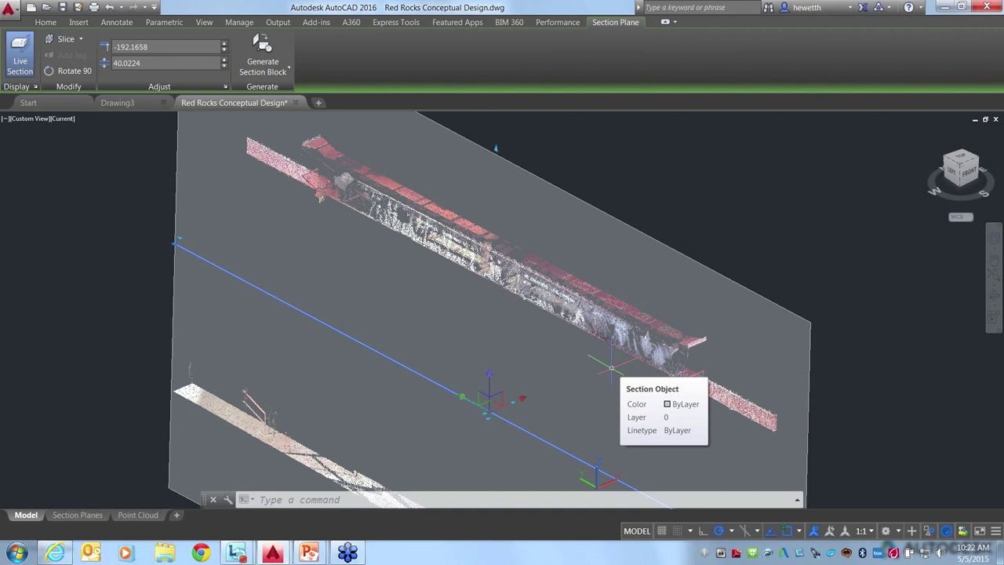
Set the section's offset to -100 and its slice thickness to 2
click(167, 46)
text(-100)
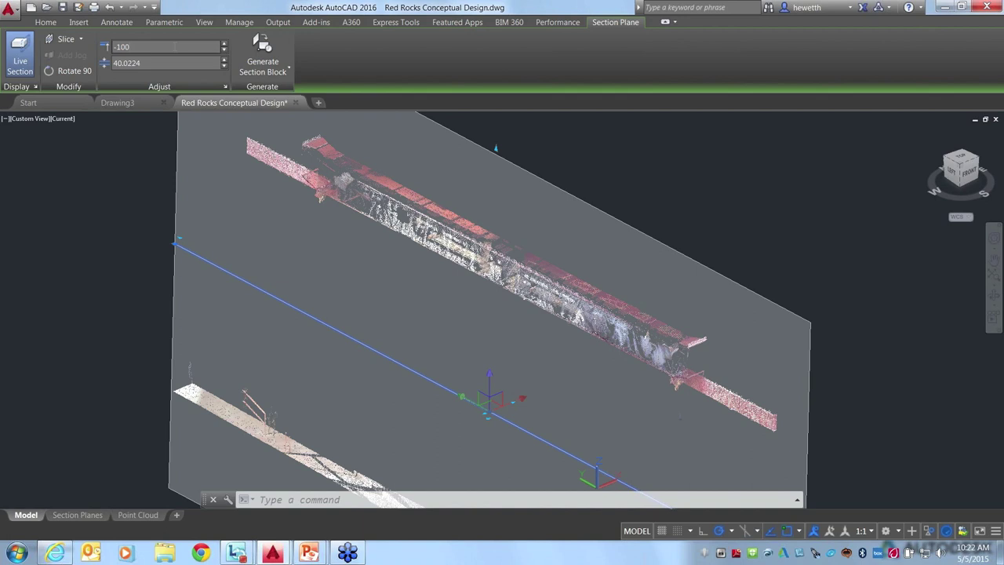
key(Return)
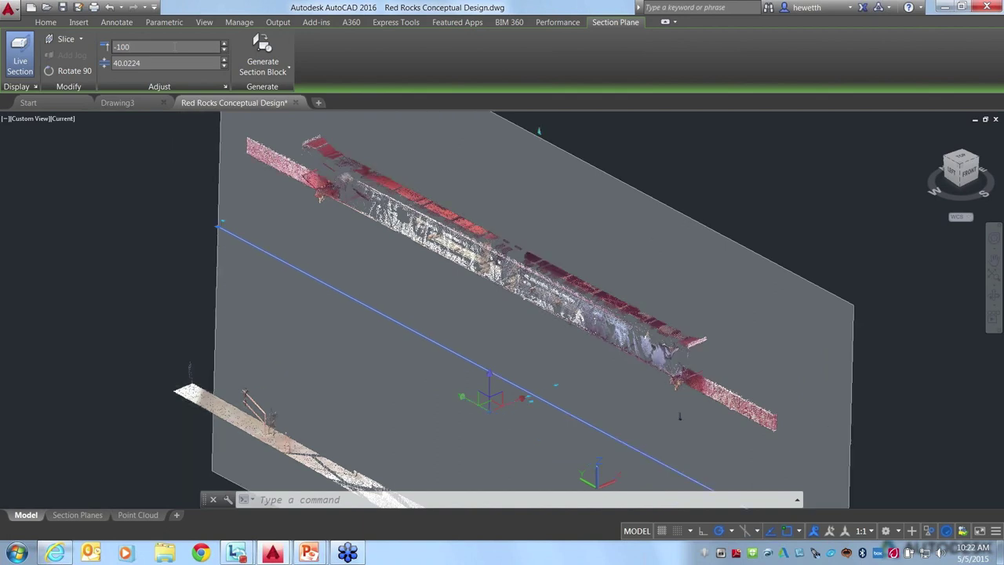
key(Tab)
text(2)
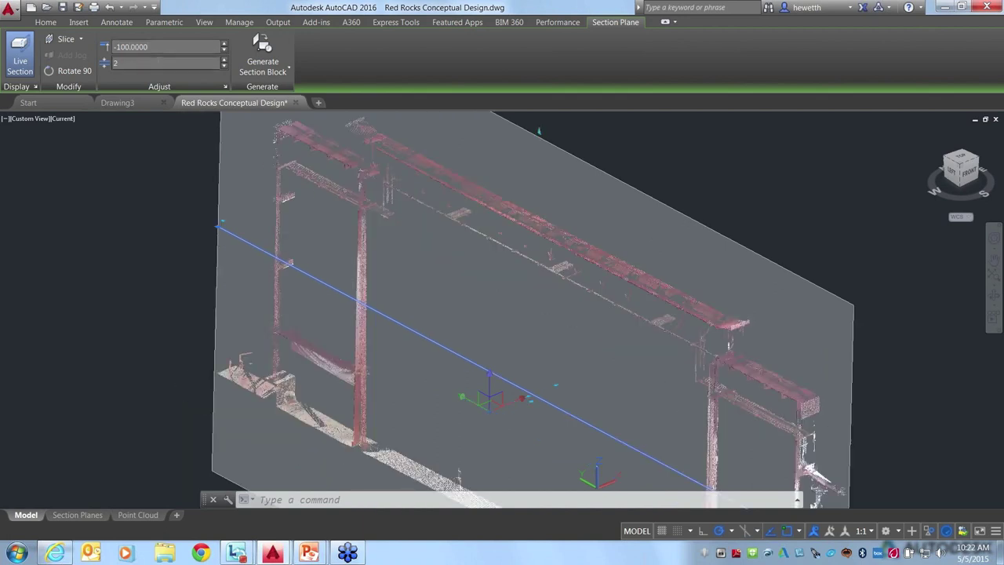
key(Return)
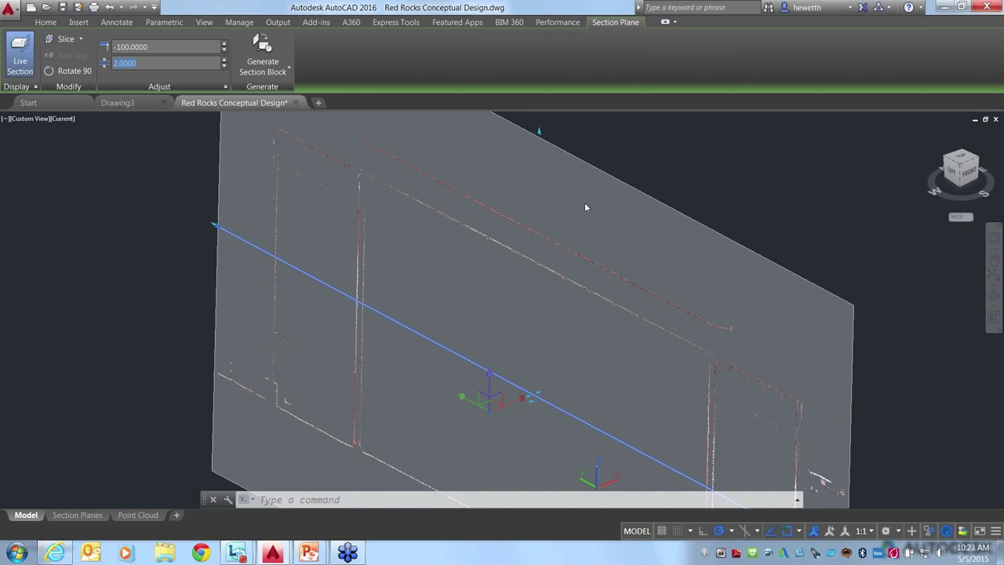
key(Return)
Extract the entire cross section's lines from the fascia slice of the point cloud with a preview, processing at most 215000 points
scroll(481, 184, down, 3)
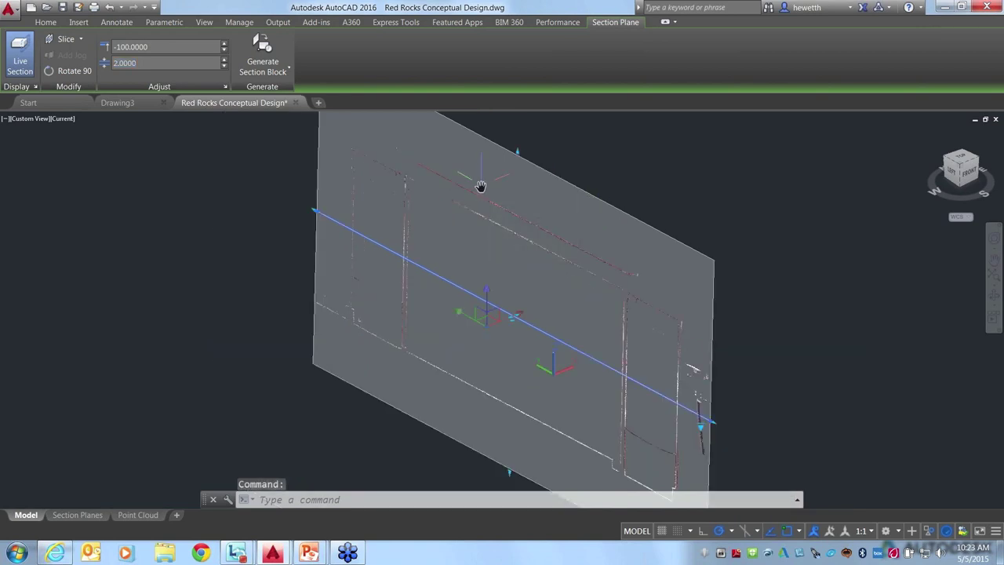
middle_drag(481, 186, 441, 279)
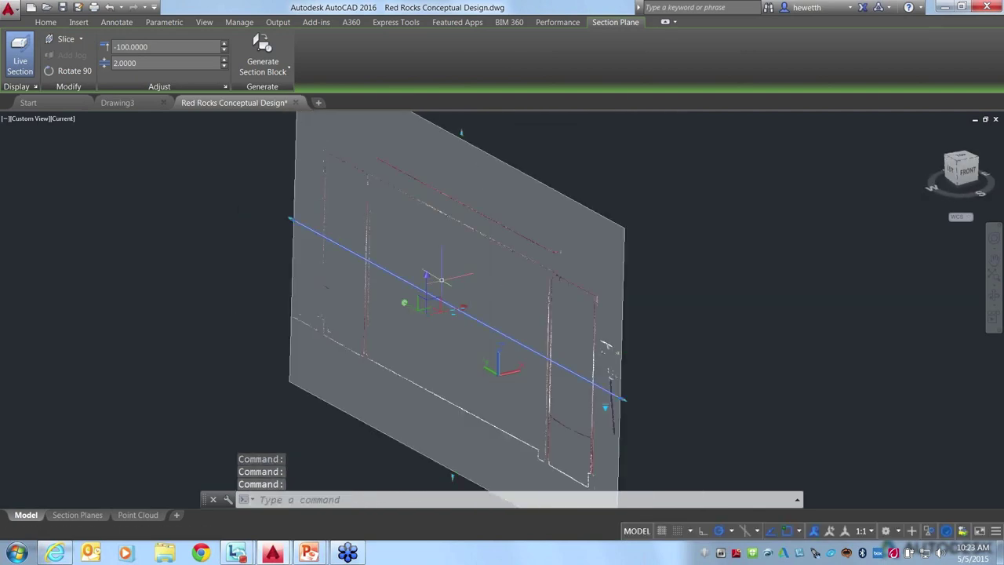
scroll(442, 280, up, 2)
scroll(442, 279, up, 2)
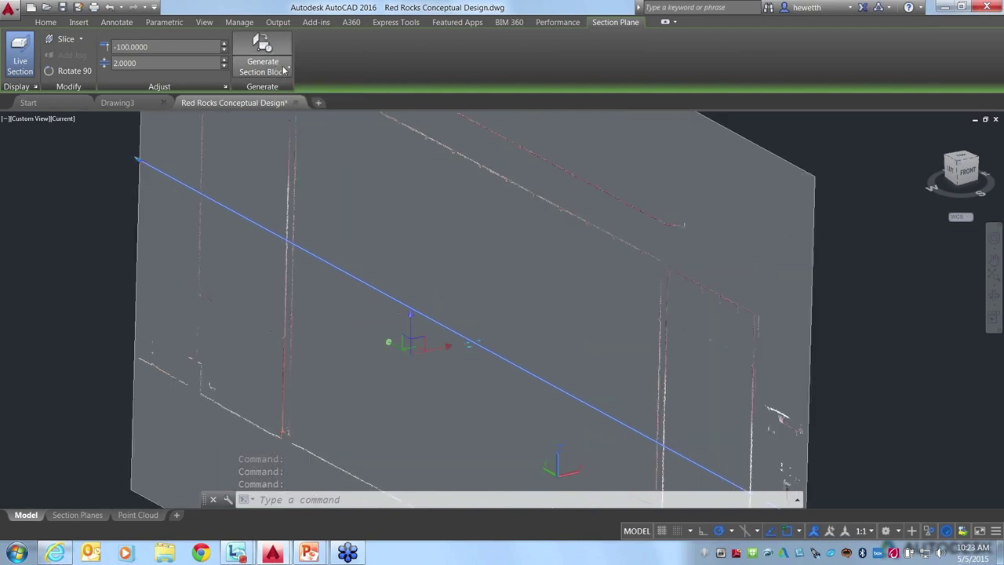
click(284, 70)
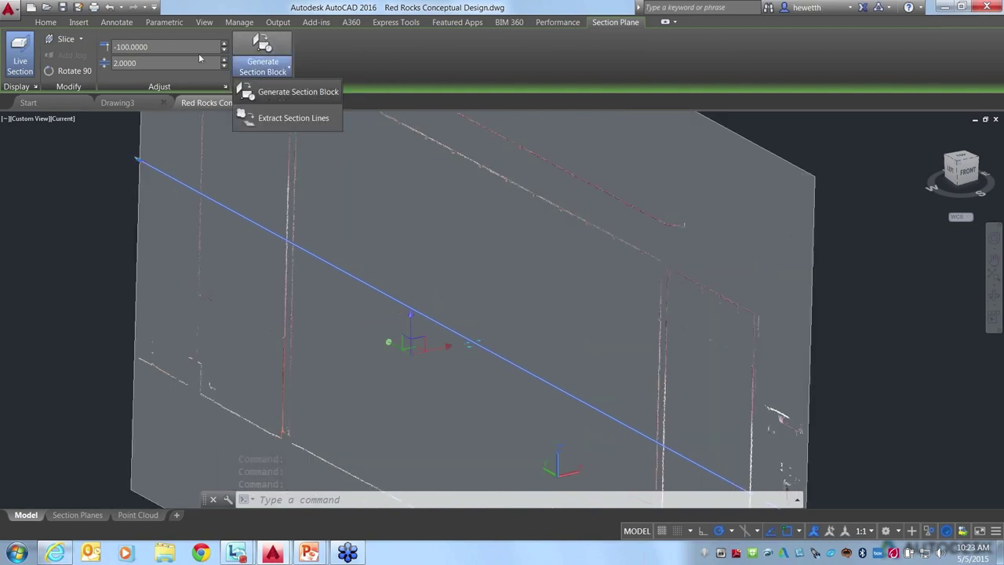
click(287, 122)
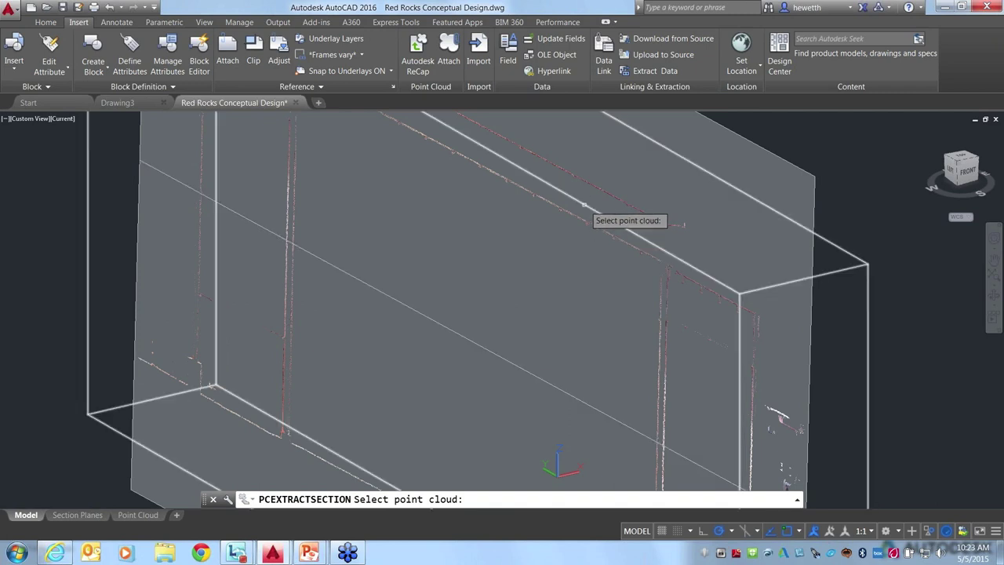
click(584, 204)
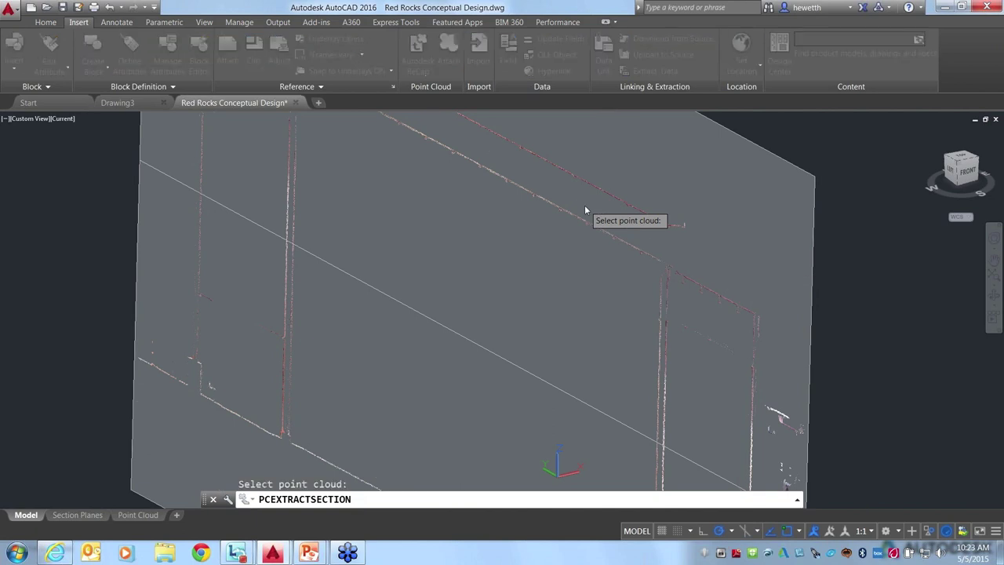
drag(467, 147, 471, 127)
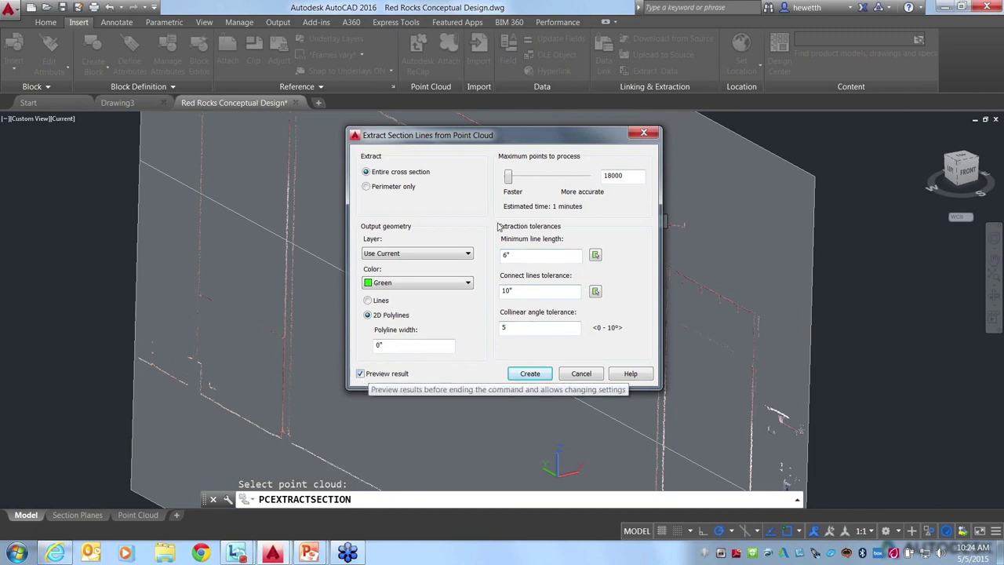
drag(508, 176, 516, 176)
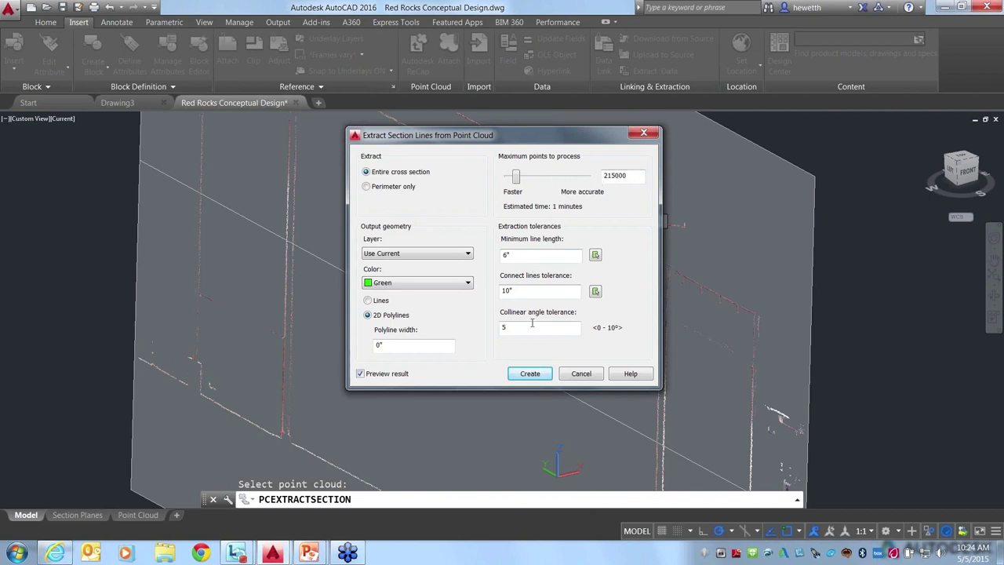
click(529, 374)
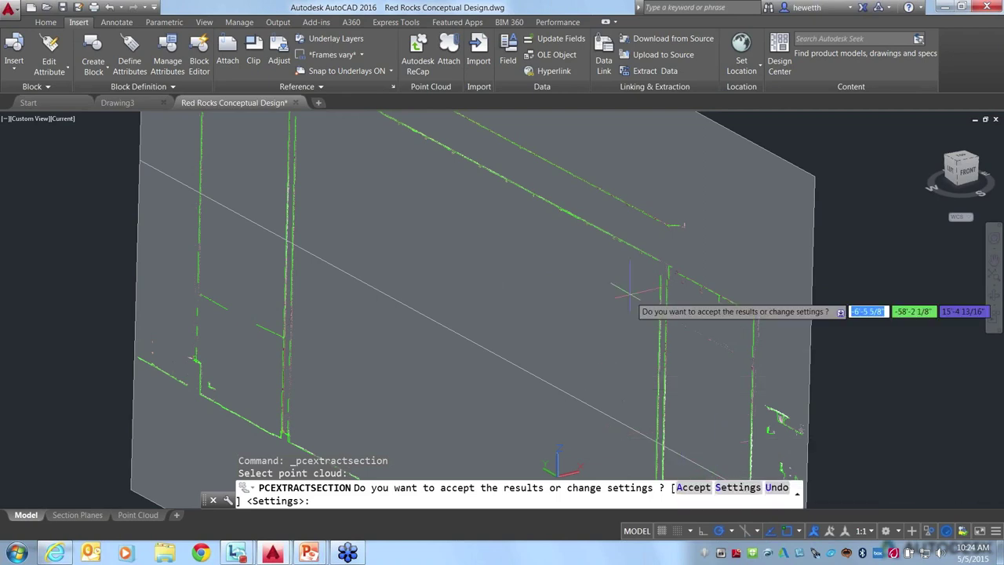
Change the extraction's minimum line length to 2" and connect lines tolerance to 2', and accept the regenerated section lines
click(729, 488)
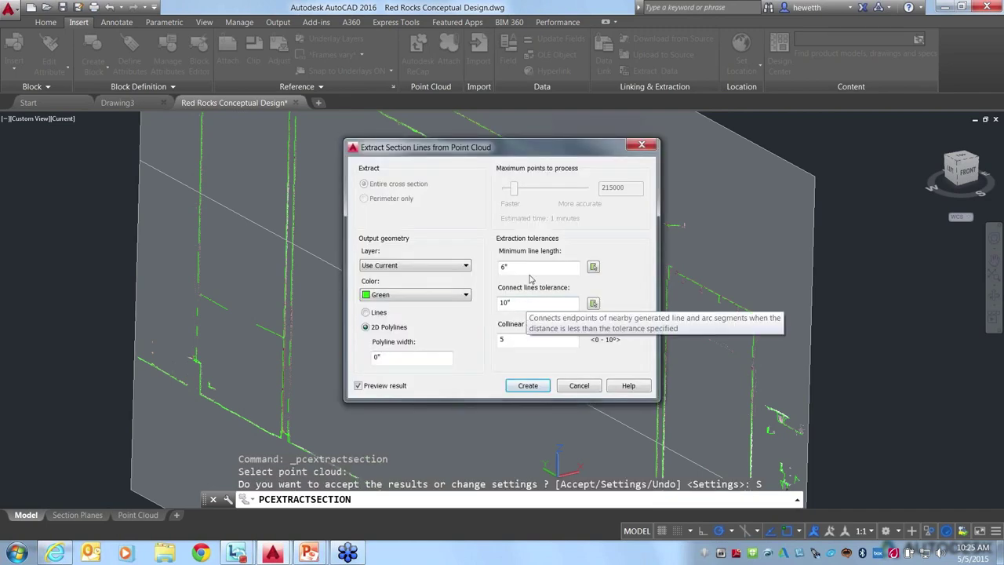
click(509, 266)
key(BackSpace)
key(BackSpace)
text(2)
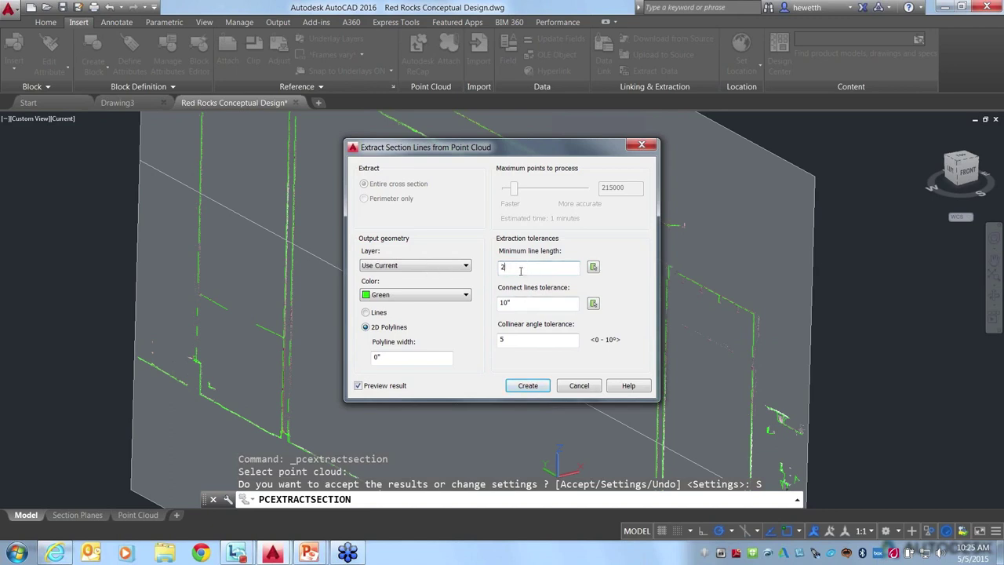
text(")
key(Tab)
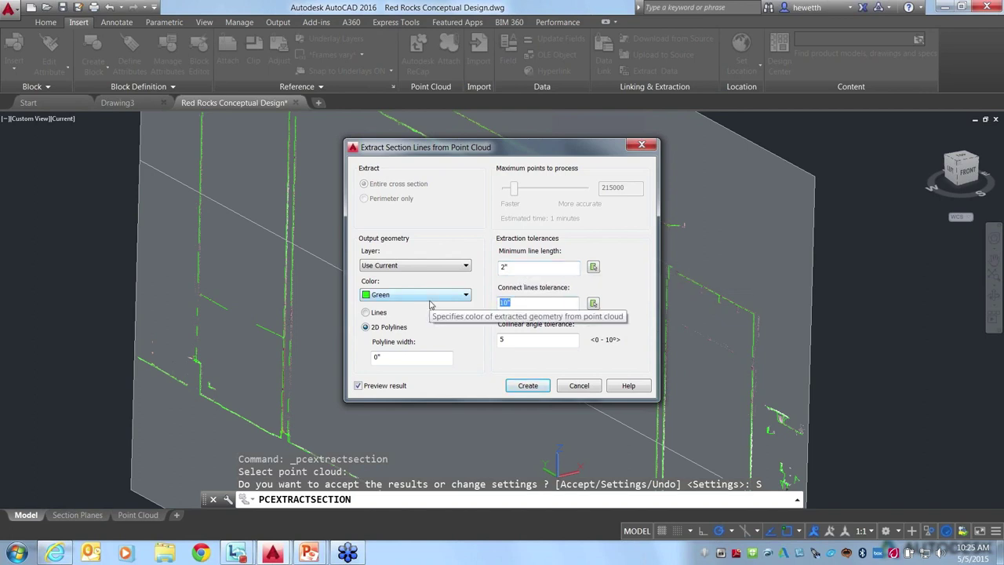
text(2')
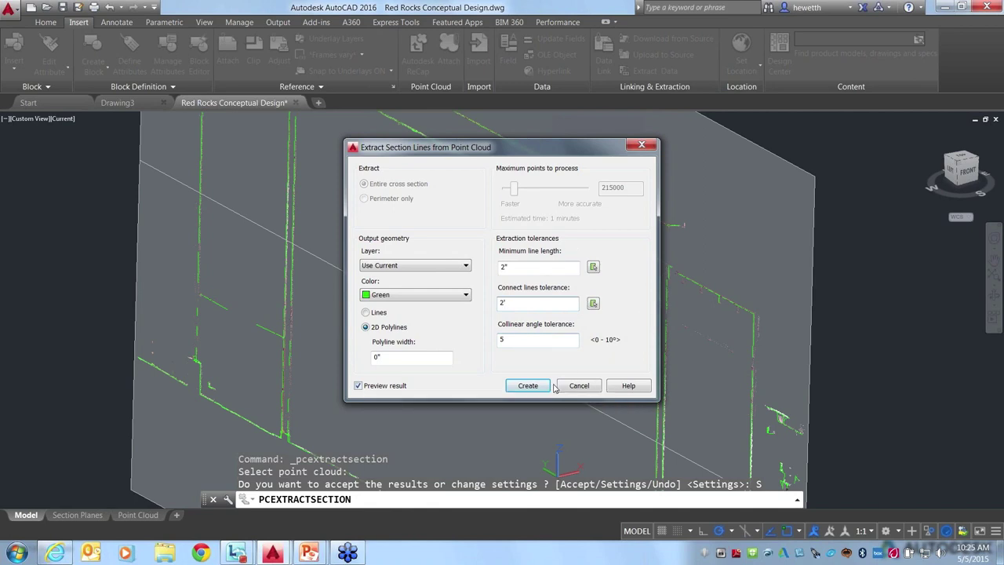
click(528, 386)
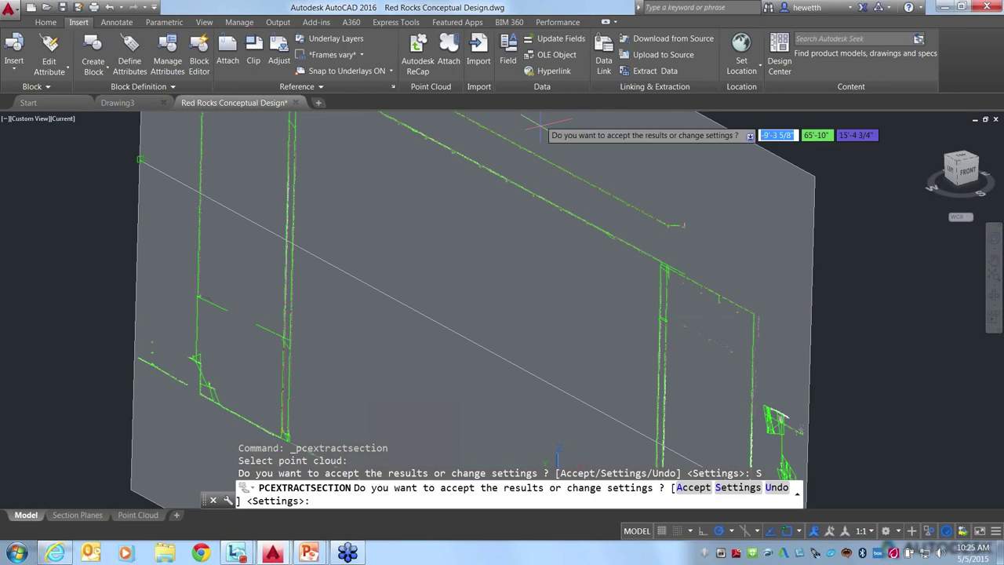
click(686, 488)
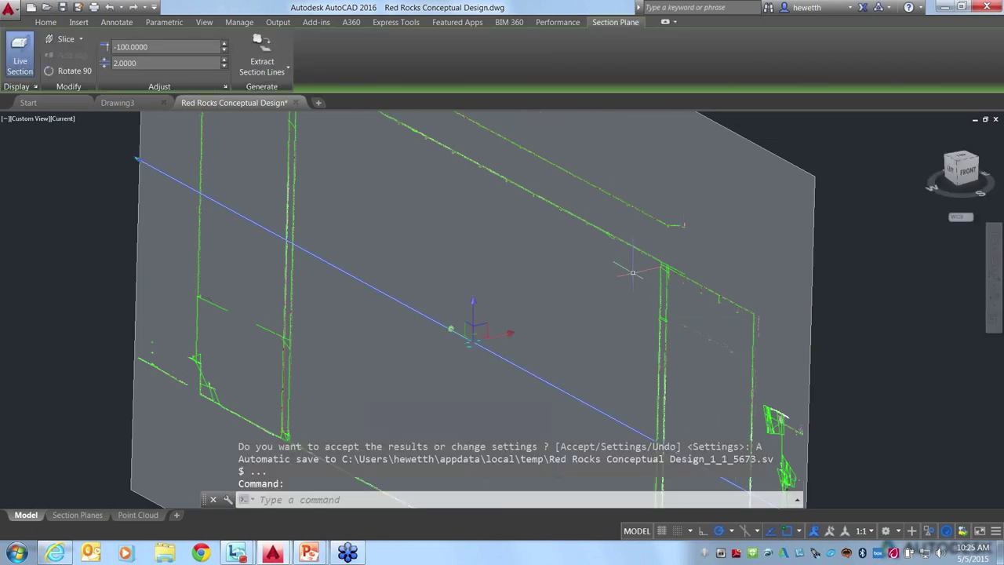
Erase the fascia section plane
scroll(632, 272, down, 2)
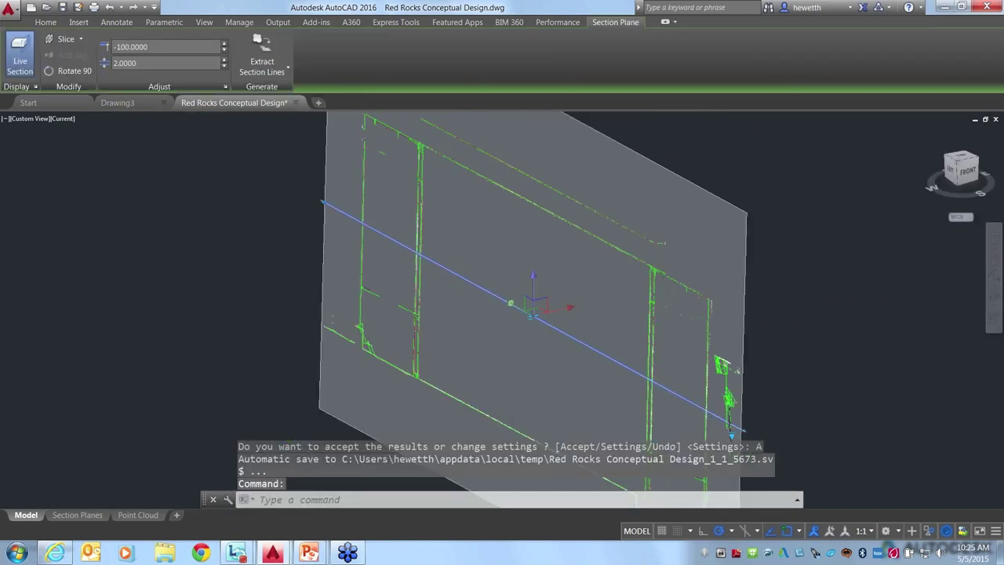
click(689, 181)
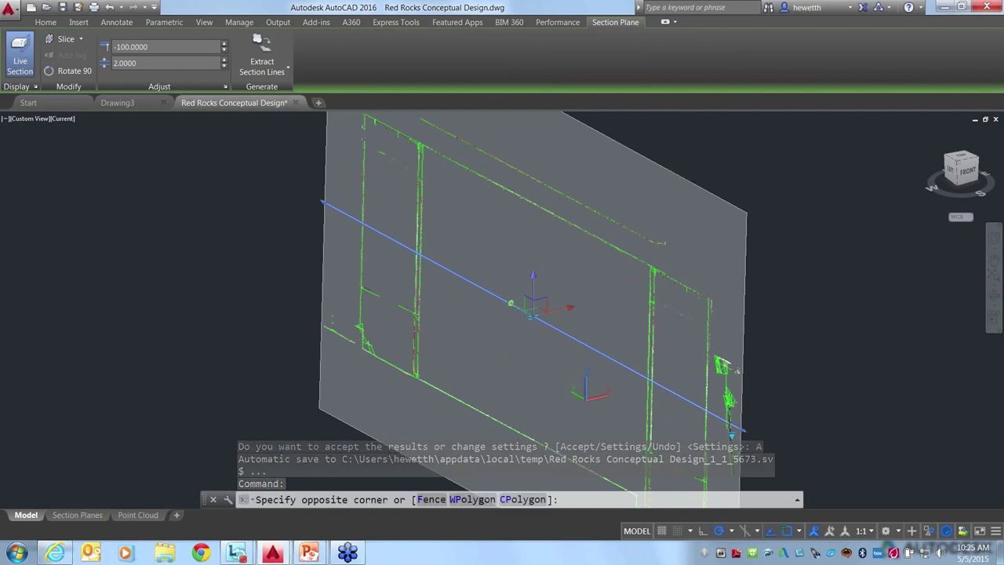
key(Escape)
click(689, 180)
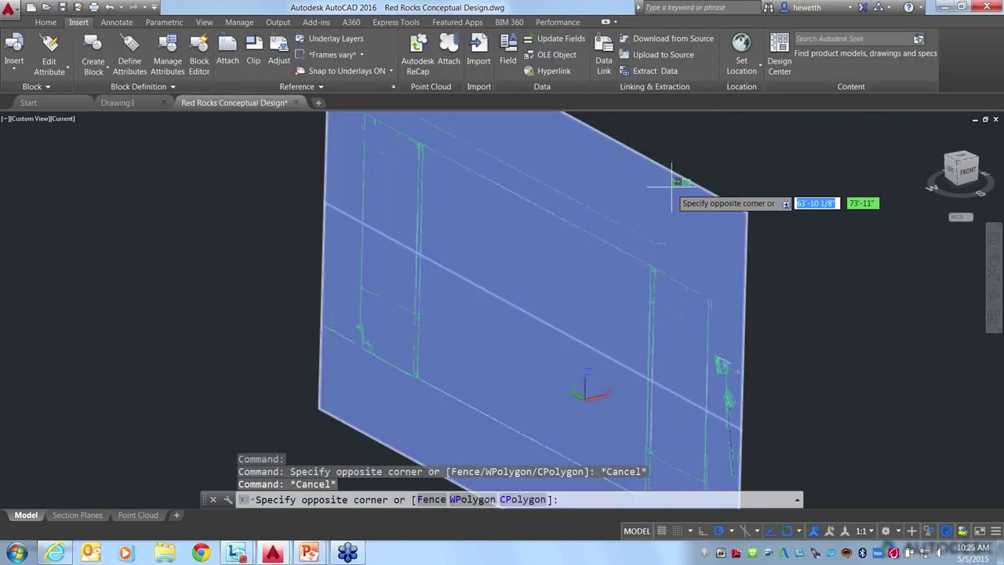
click(673, 182)
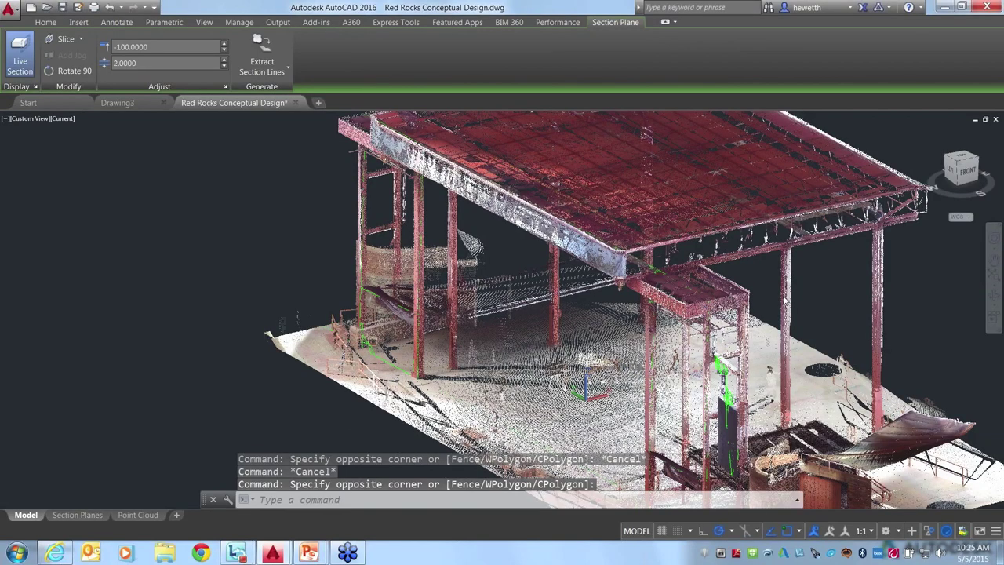
Hide the point cloud and inspect the extracted section lines on their own
click(713, 224)
right_click(713, 225)
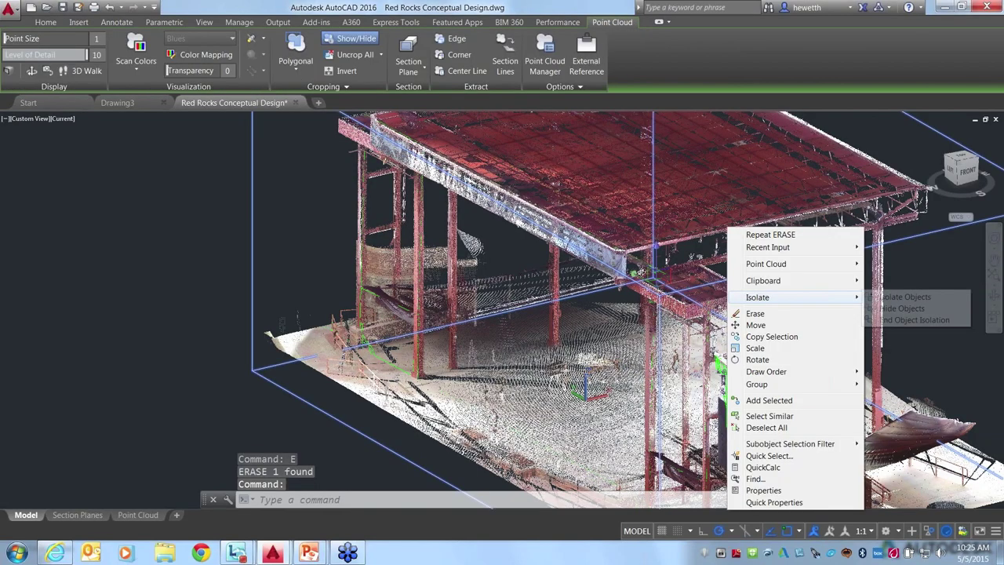
click(894, 314)
scroll(582, 245, up, 5)
scroll(582, 244, down, 6)
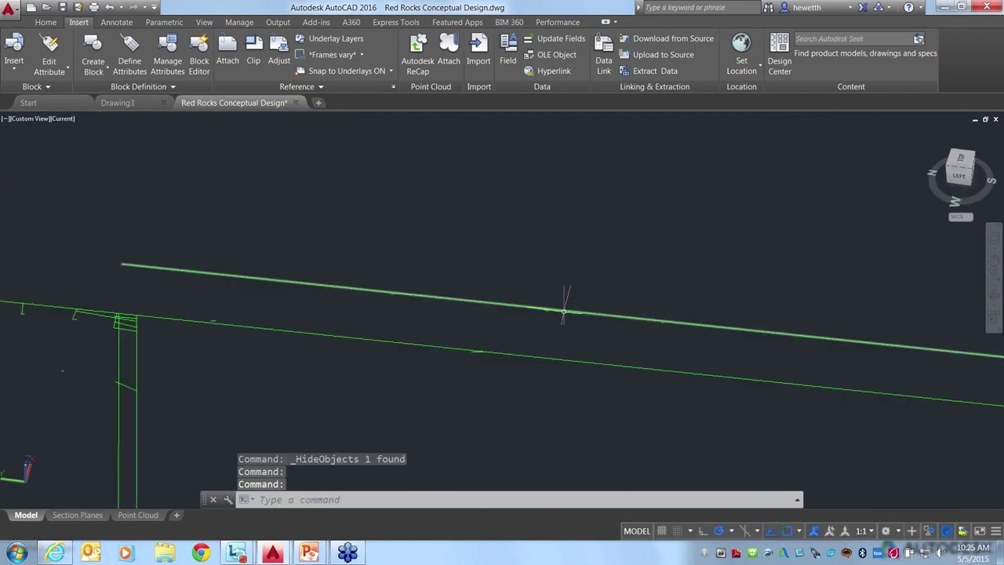
mouse_move(514, 261)
shift+middle_down()
mouse_move(682, 280)
mouse_move(523, 262)
shift+middle_up()
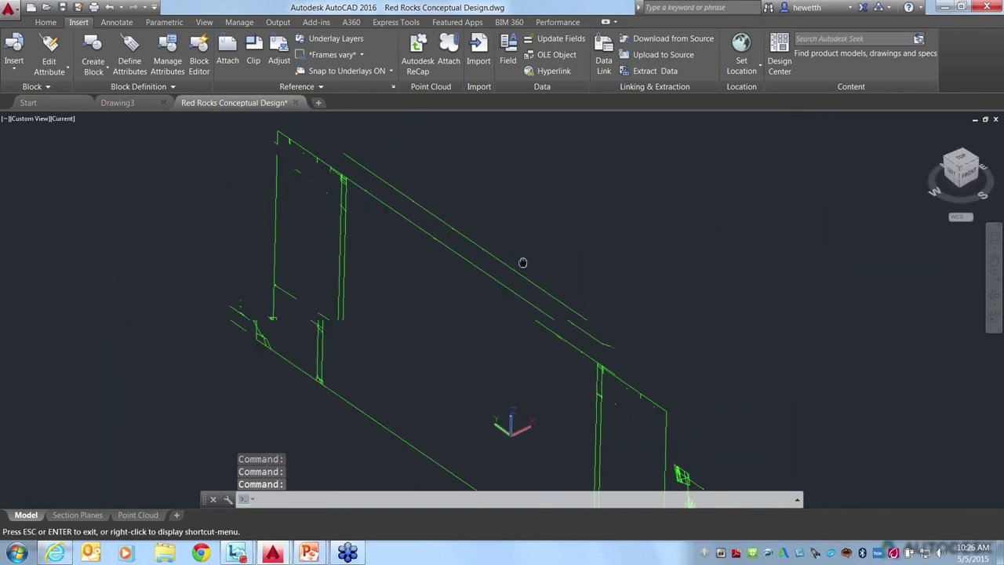
middle_drag(718, 247, 619, 243)
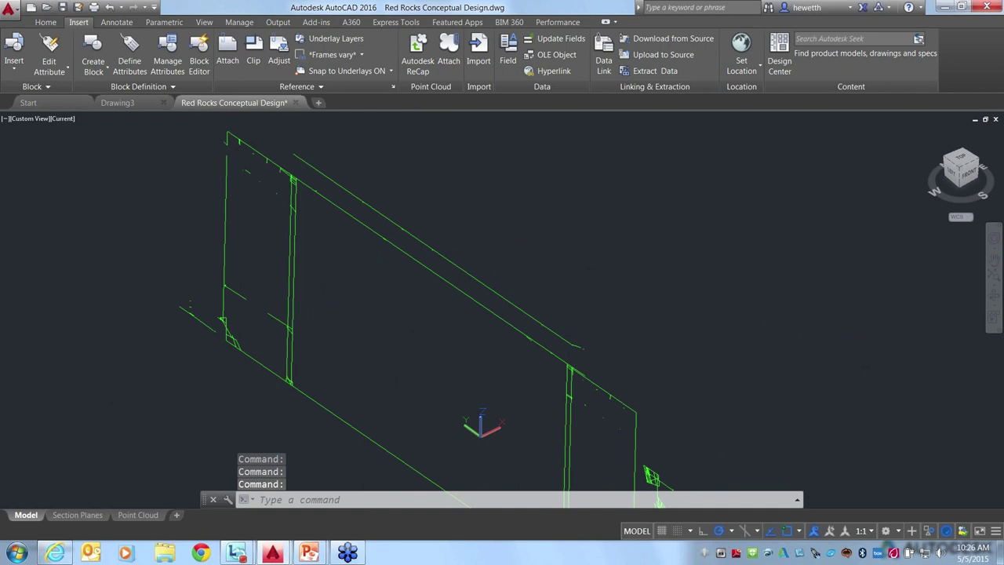
key(Escape)
Erase all of the extracted section lines
scroll(538, 217, down, 4)
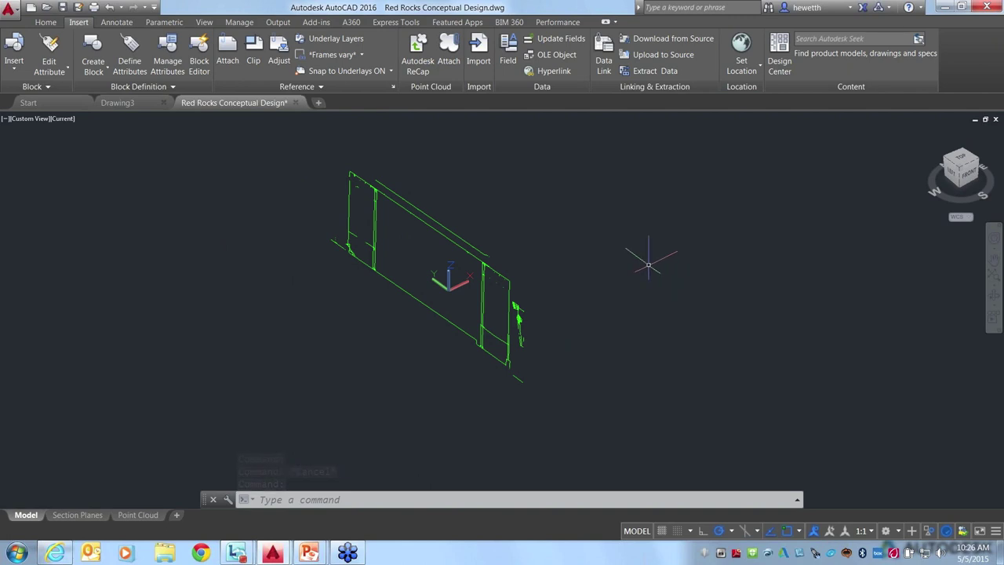
middle_drag(639, 252, 557, 249)
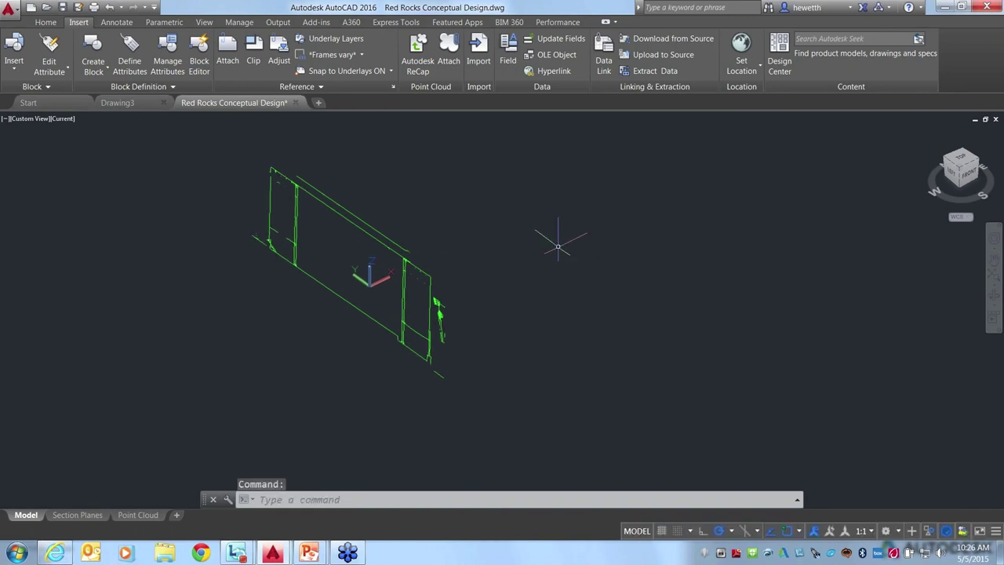
right_click(566, 244)
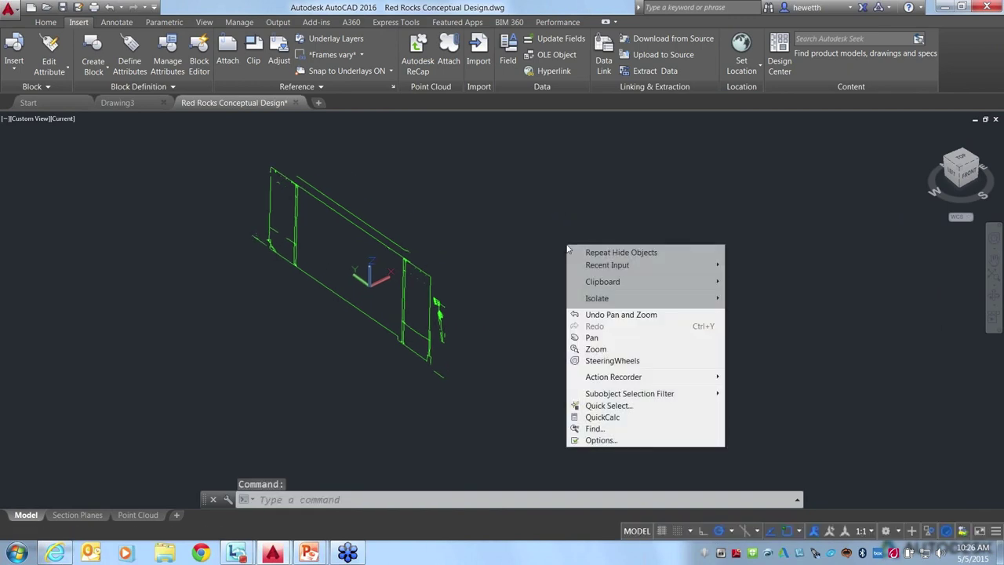
key(Escape)
click(193, 134)
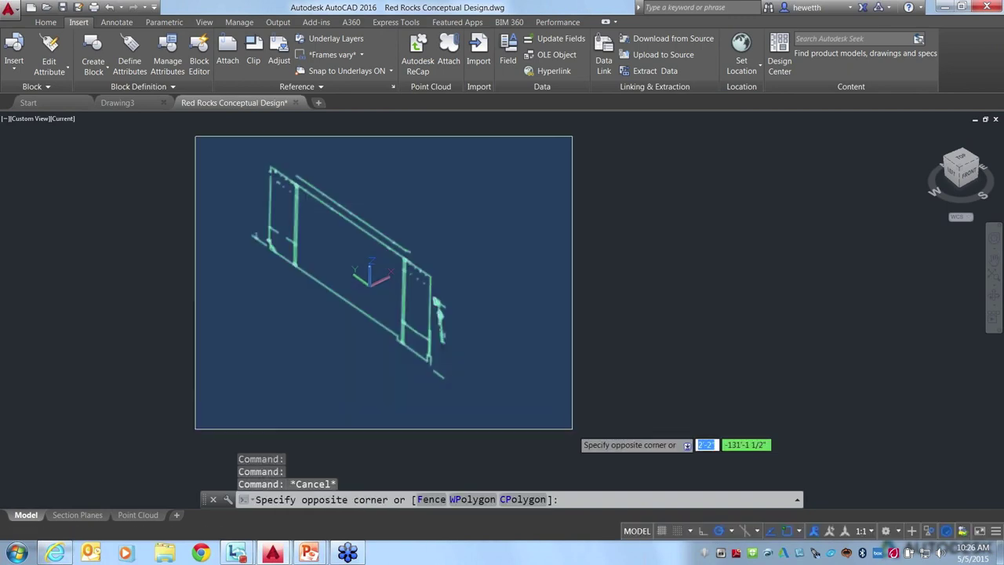
click(572, 428)
text(e)
key(Return)
End the object isolation to bring back the hidden objects
right_click(495, 258)
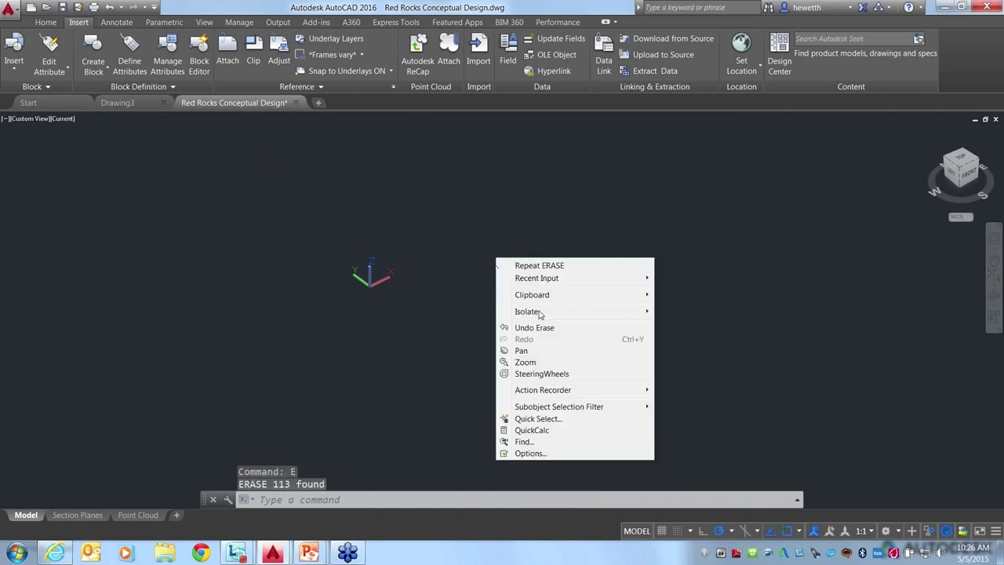
mouse_move(545, 313)
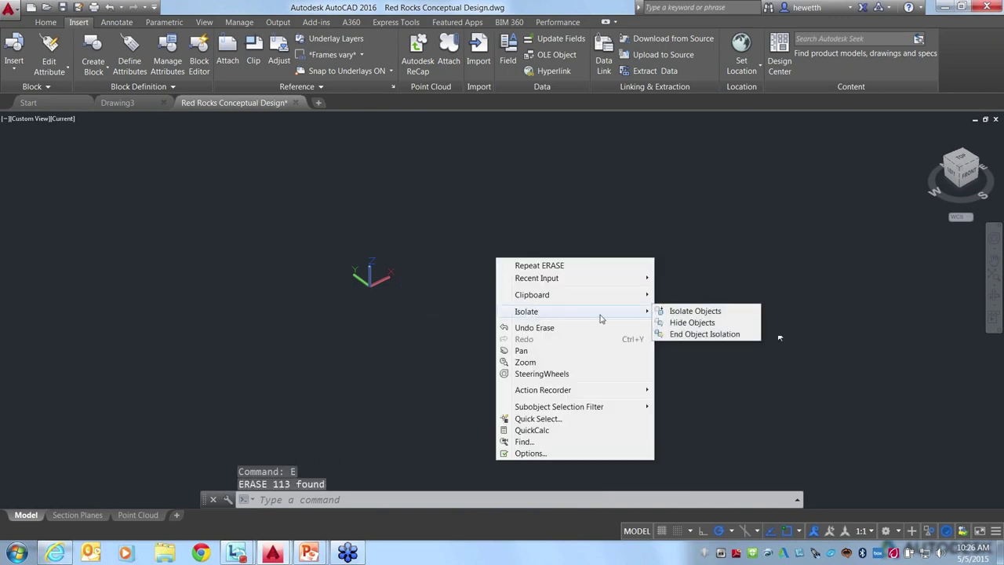
click(697, 334)
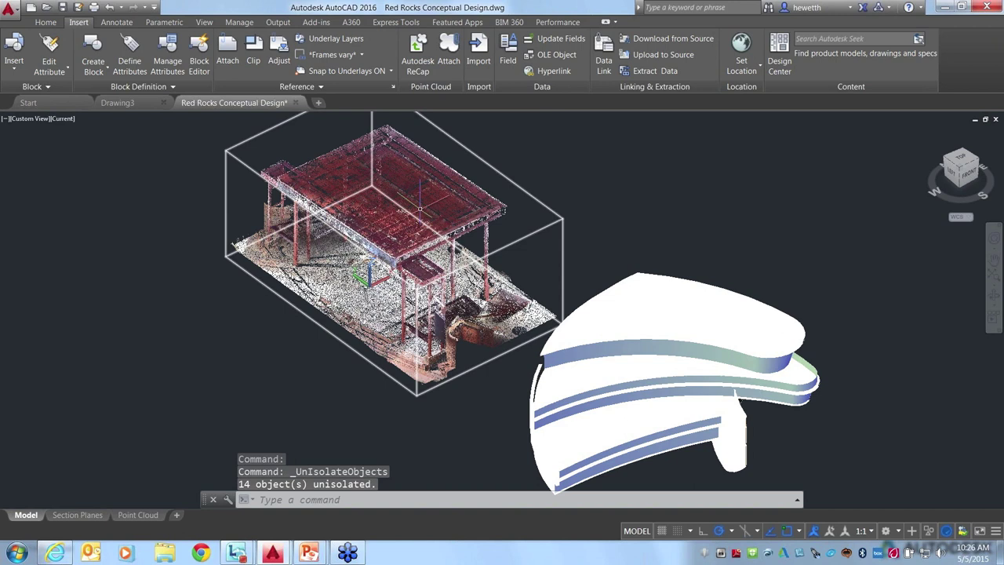
Remove all cropping from the point cloud and examine the conceptual building in its full site context
click(420, 208)
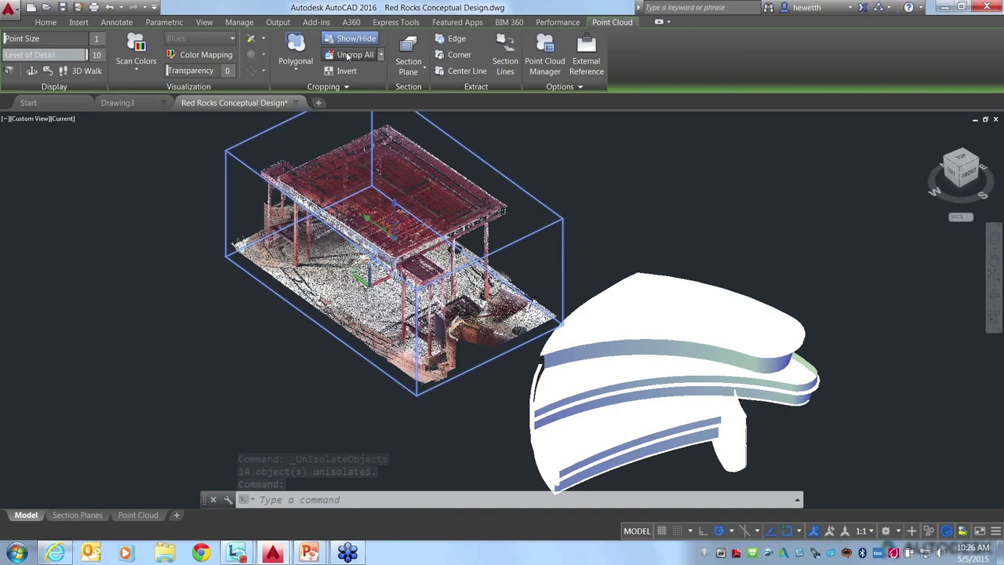
click(348, 55)
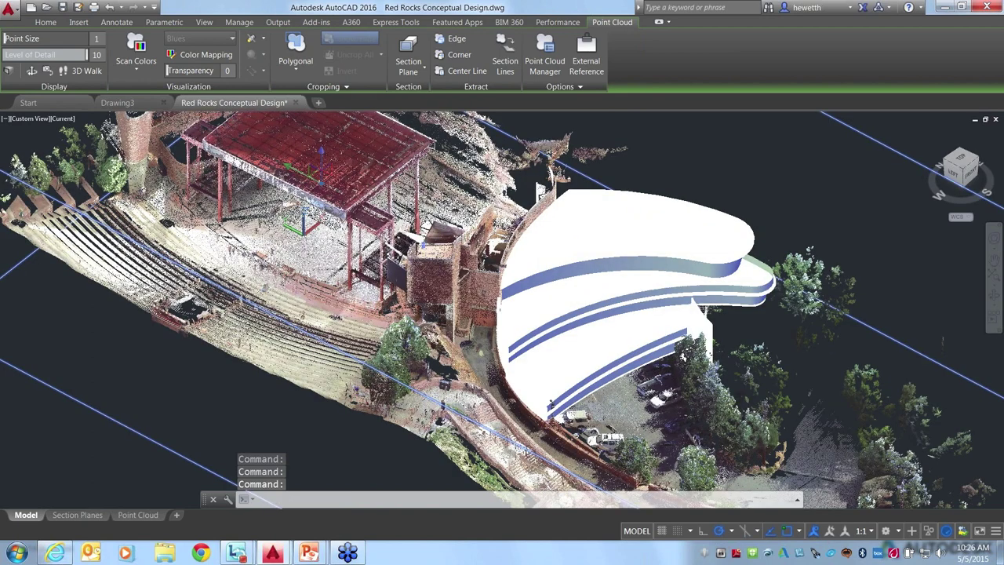
scroll(441, 308, up, 3)
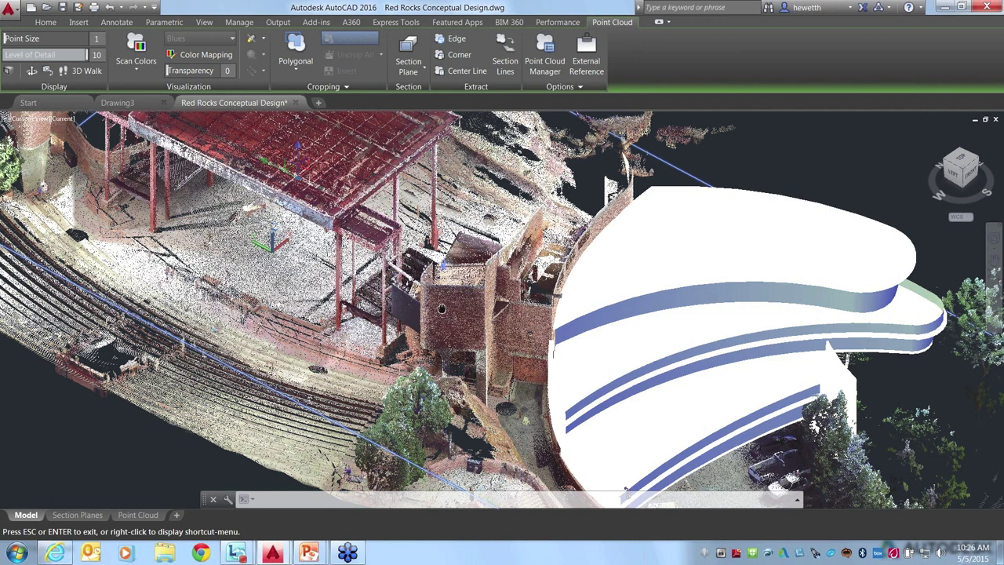
drag(442, 309, 614, 242)
key(Escape)
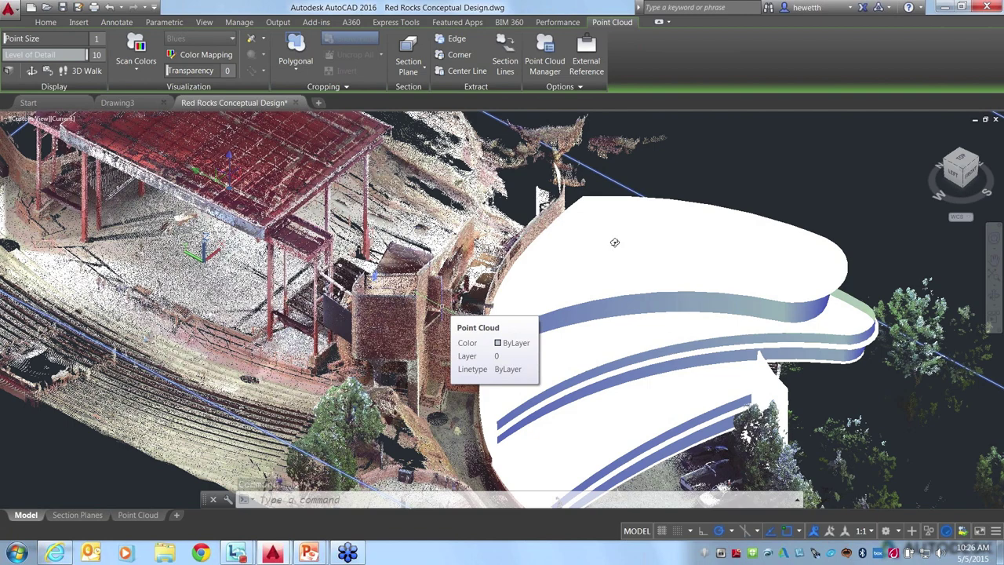
shift+middle_drag(614, 243, 329, 251)
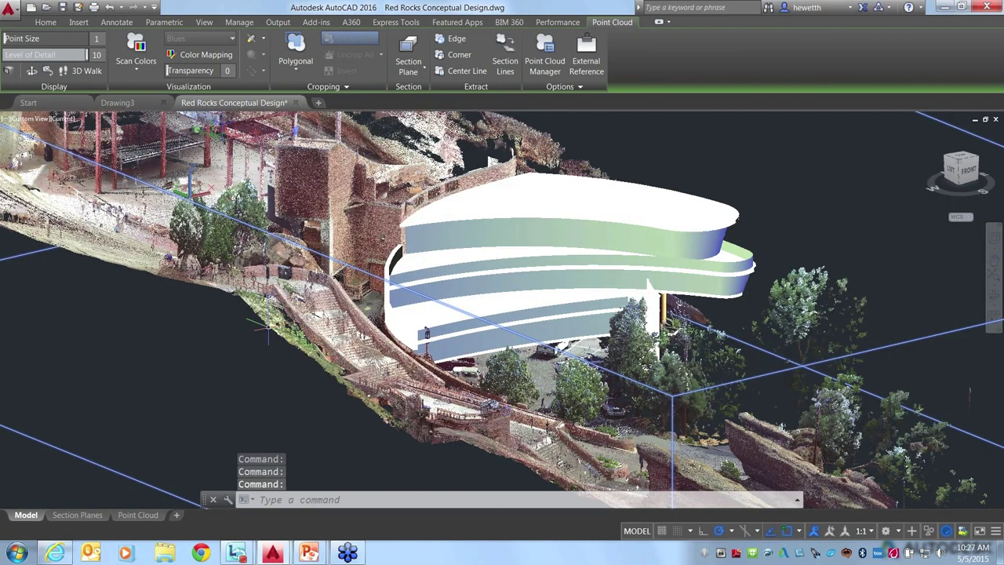
shift+middle_drag(267, 329, 189, 304)
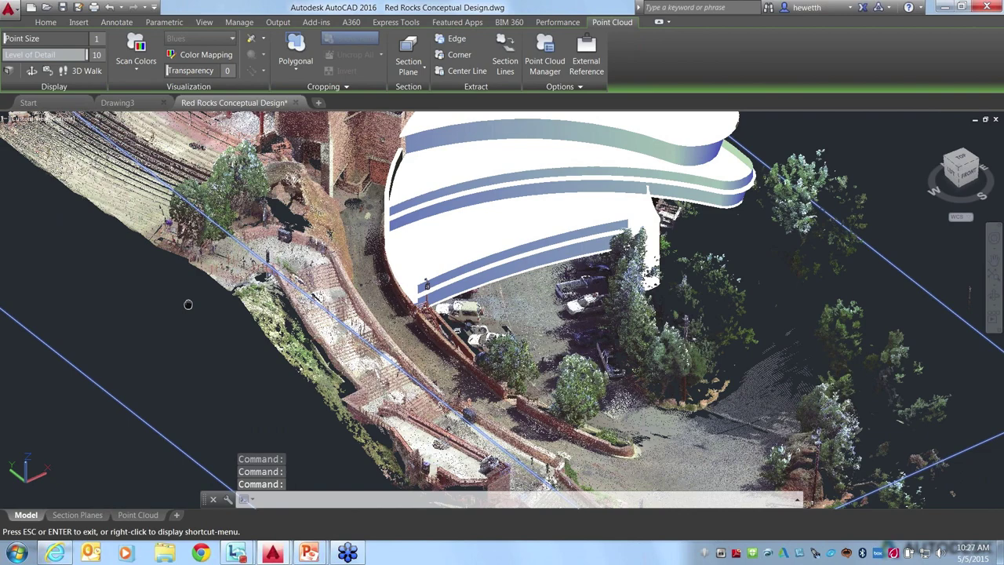
scroll(408, 239, down, 3)
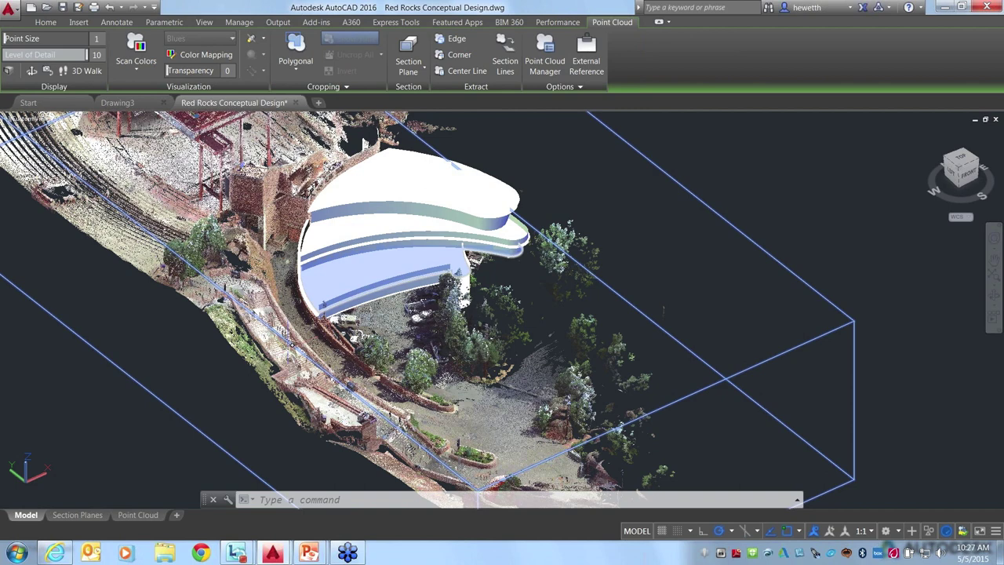
click(207, 383)
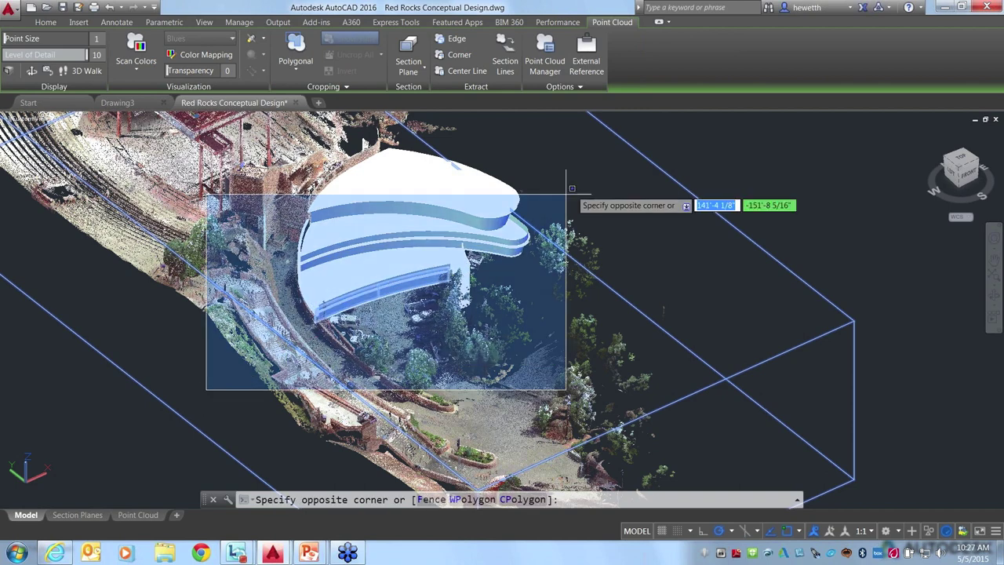
key(Escape)
key(Escape)
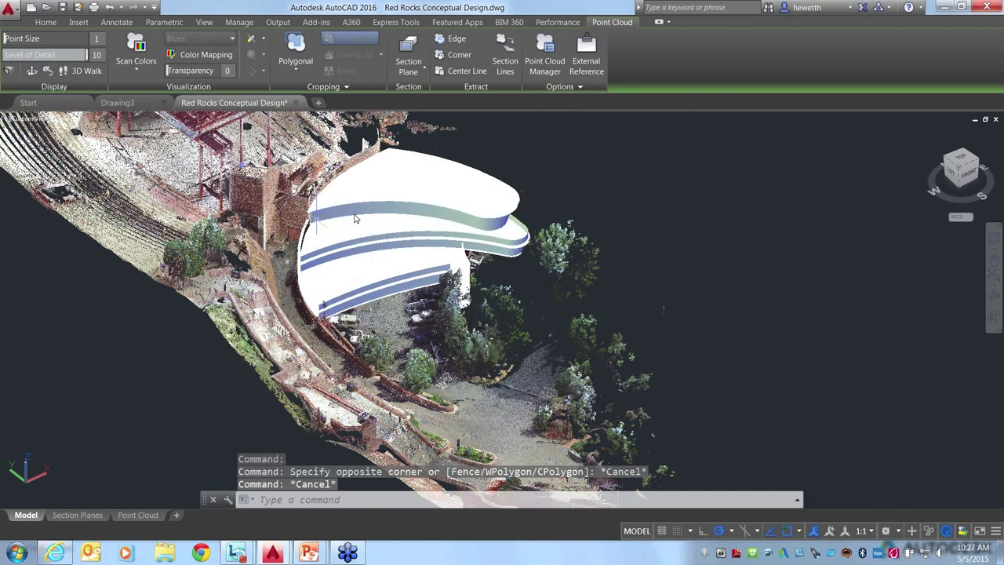
Isolate the point cloud so that the conceptual building and all other objects are hidden
click(287, 178)
right_click(287, 178)
mouse_move(426, 253)
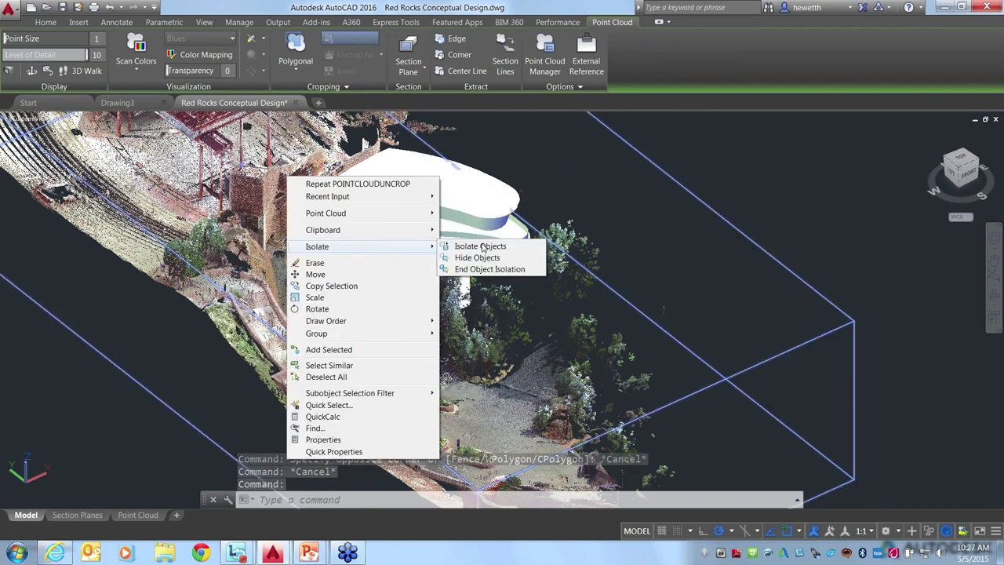
click(462, 246)
Add the 3D Object Snap toggle to the status bar
shift+middle_drag(481, 235, 444, 200)
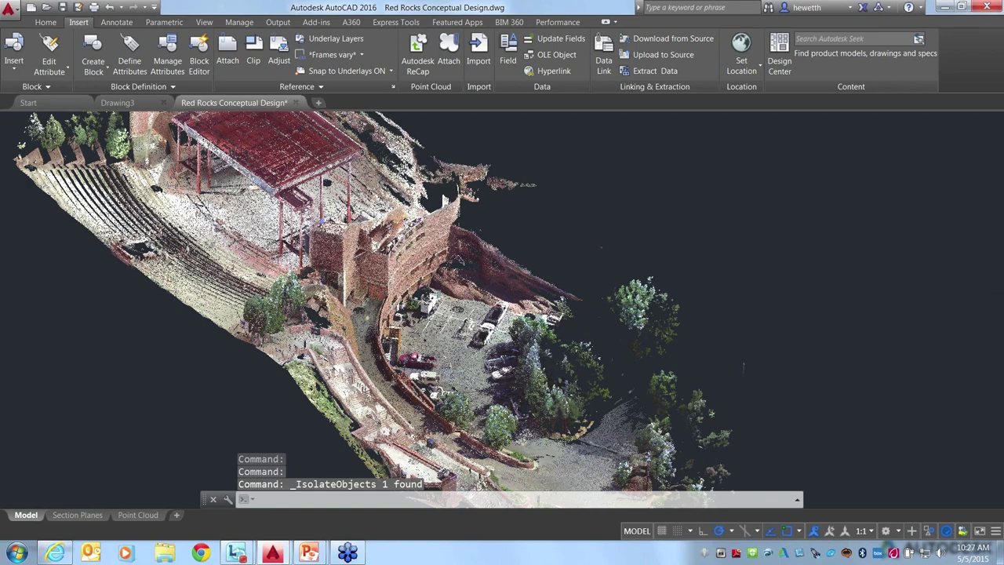
scroll(445, 200, up, 3)
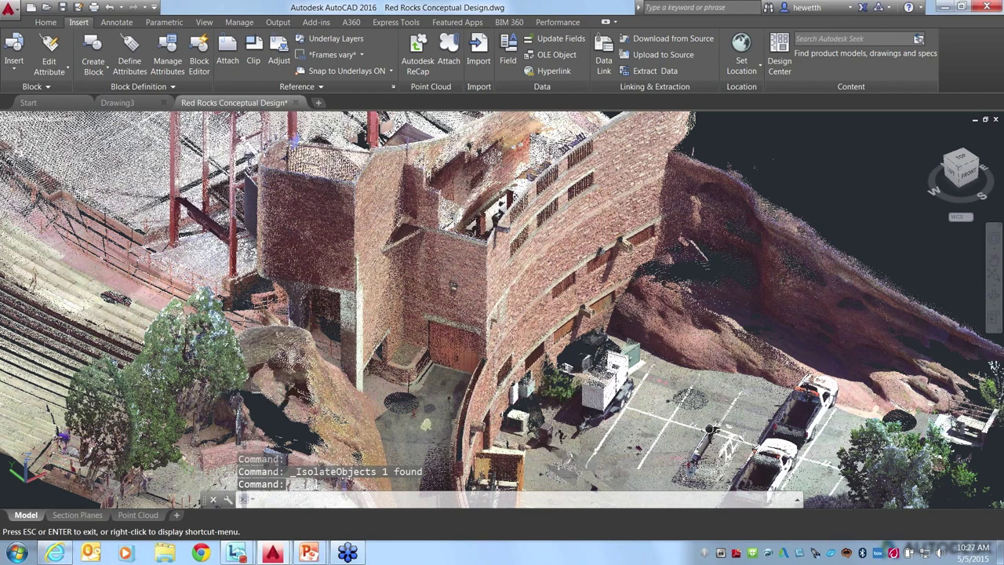
key(Escape)
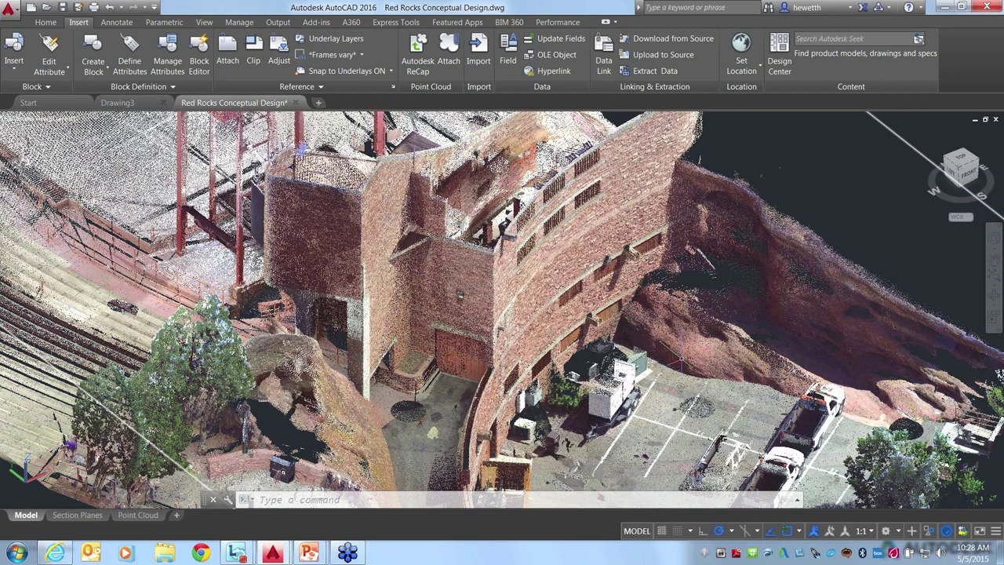
middle_drag(502, 314, 518, 259)
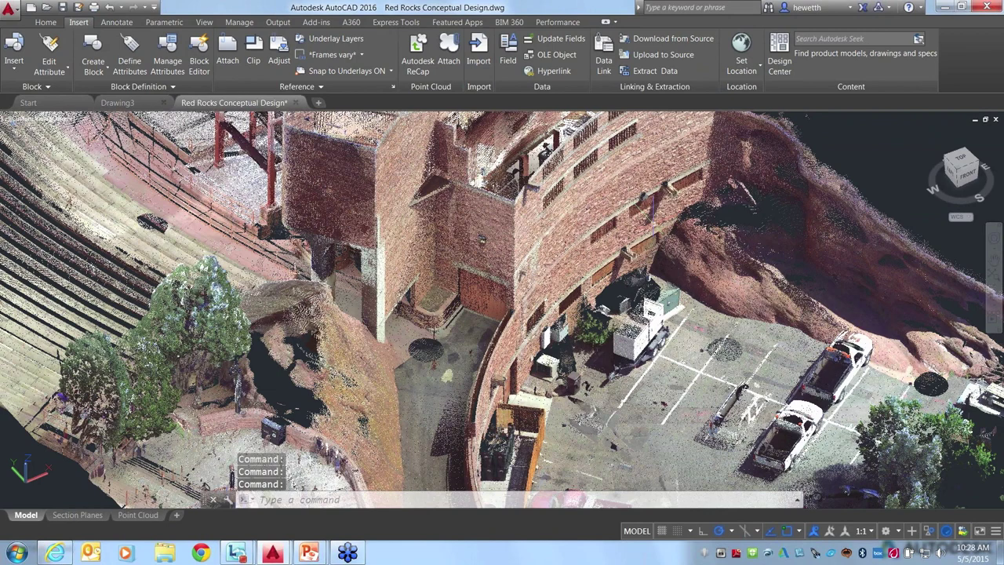
scroll(455, 212, up, 2)
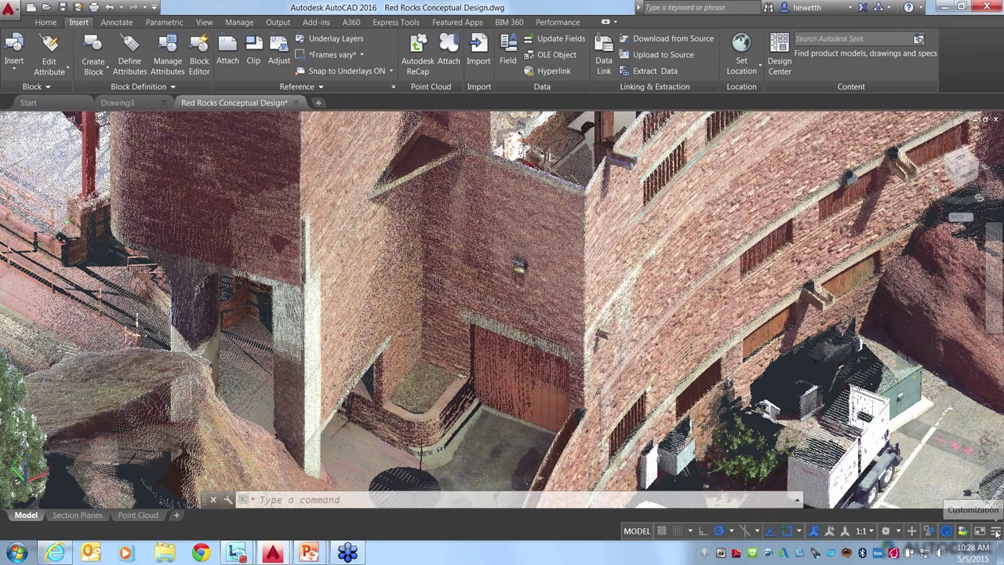
click(996, 531)
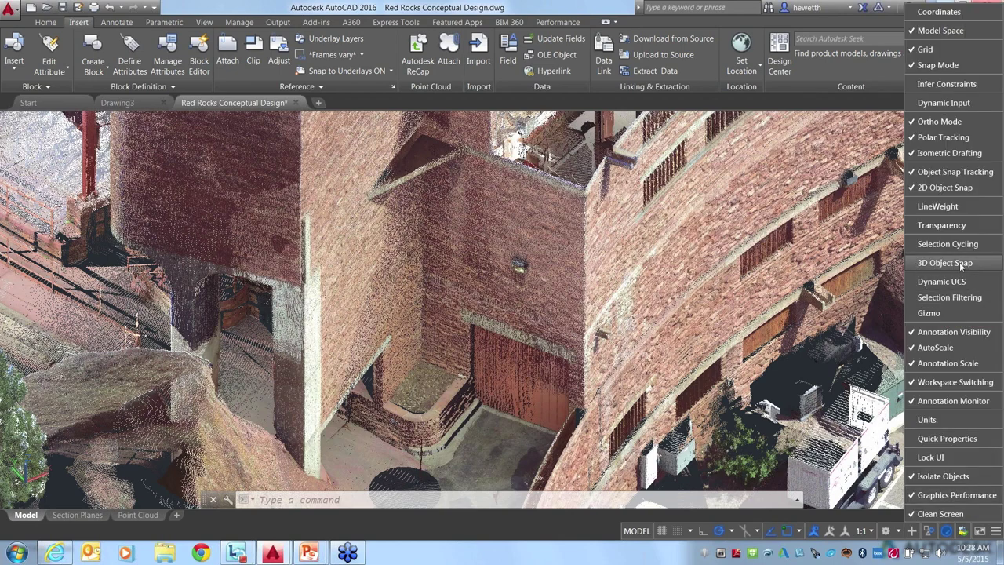
click(914, 266)
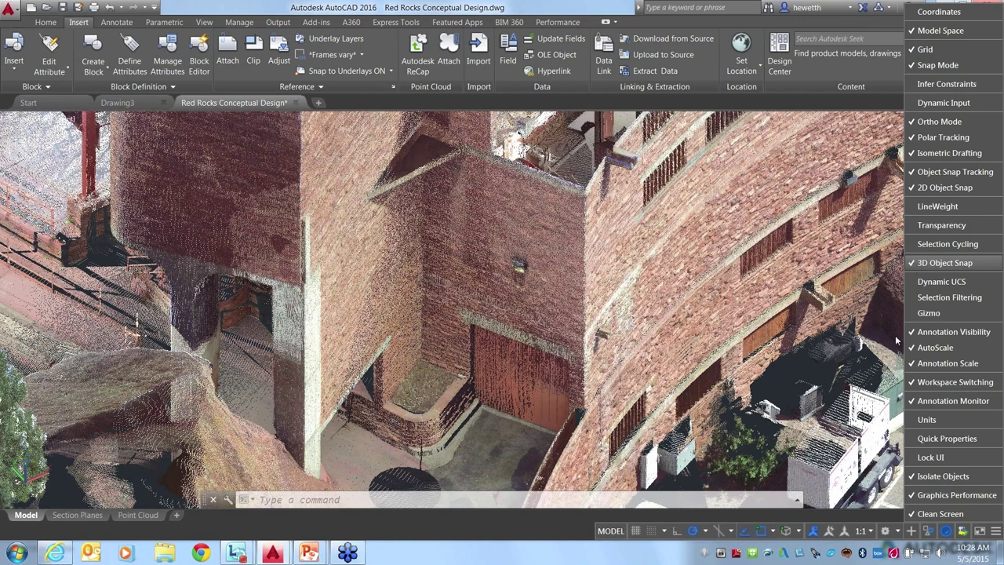
Turn off the Node of point cloud option among the 3D object snaps
click(799, 532)
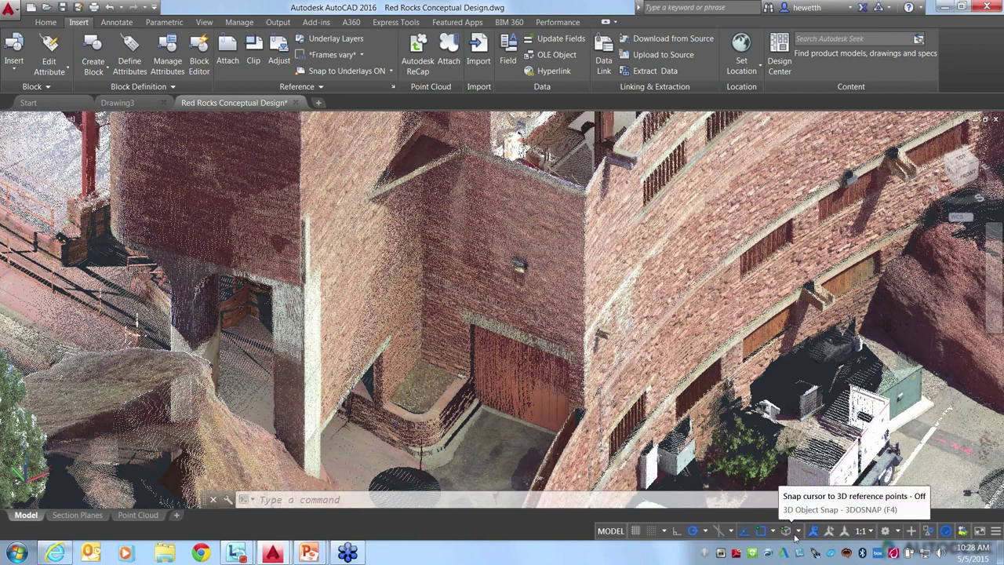
click(797, 532)
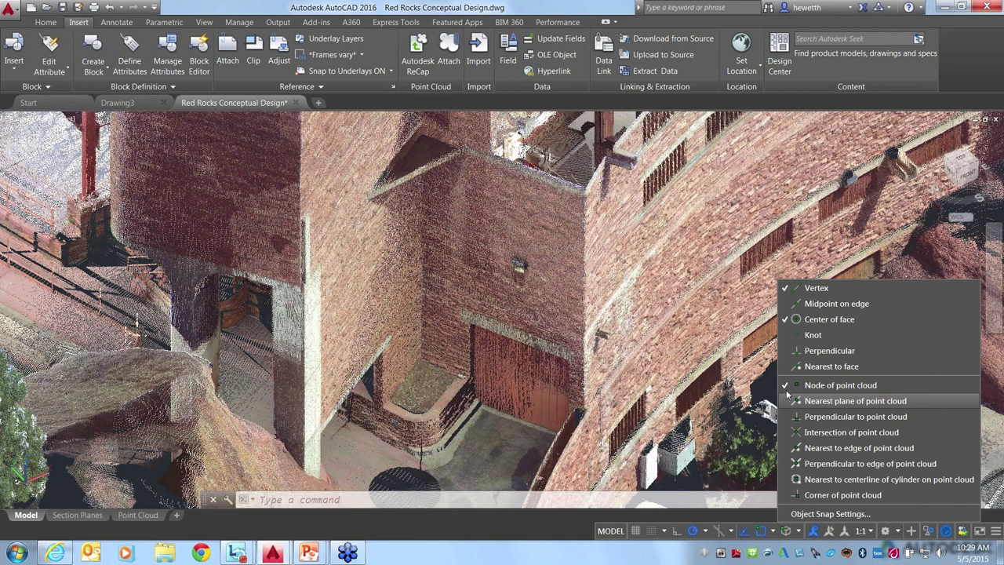
click(840, 385)
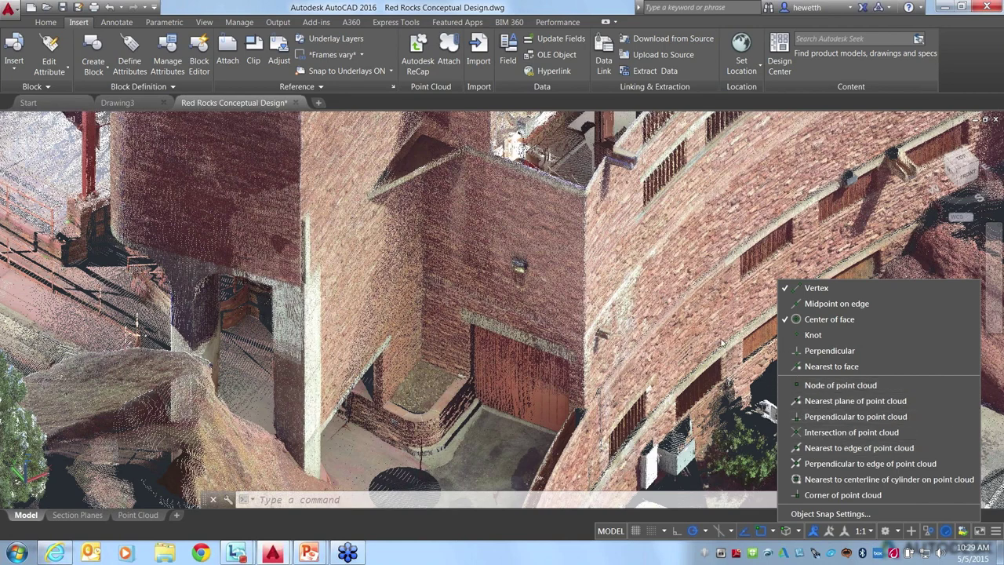
click(714, 466)
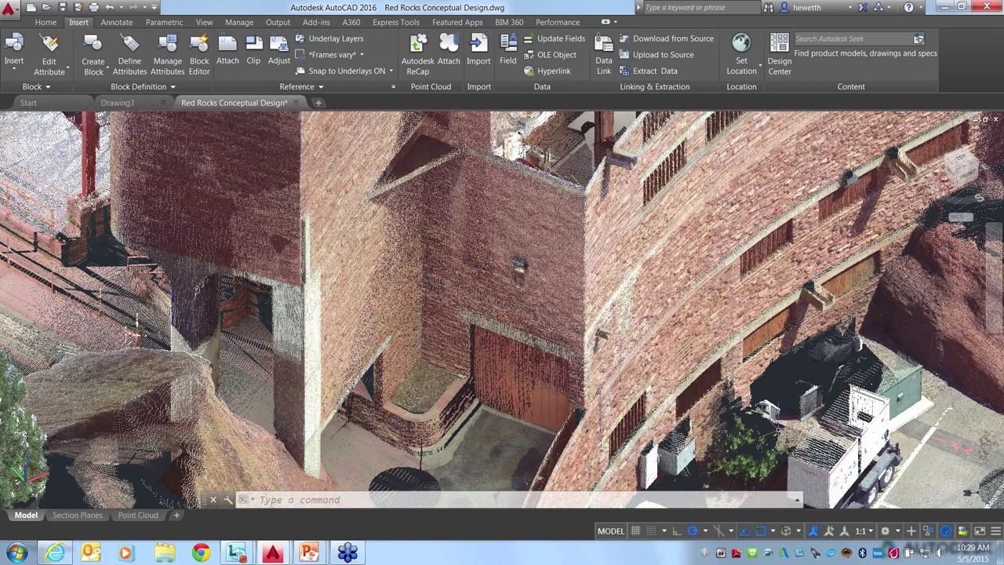
Add the Dynamic UCS toggle to the status bar and switch Dynamic UCS off and back on
click(996, 531)
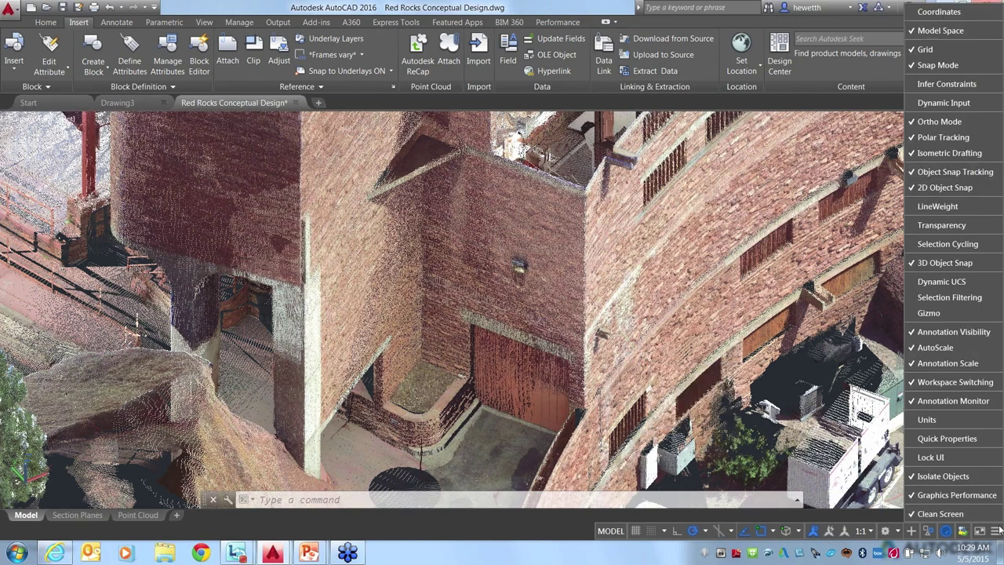
click(965, 287)
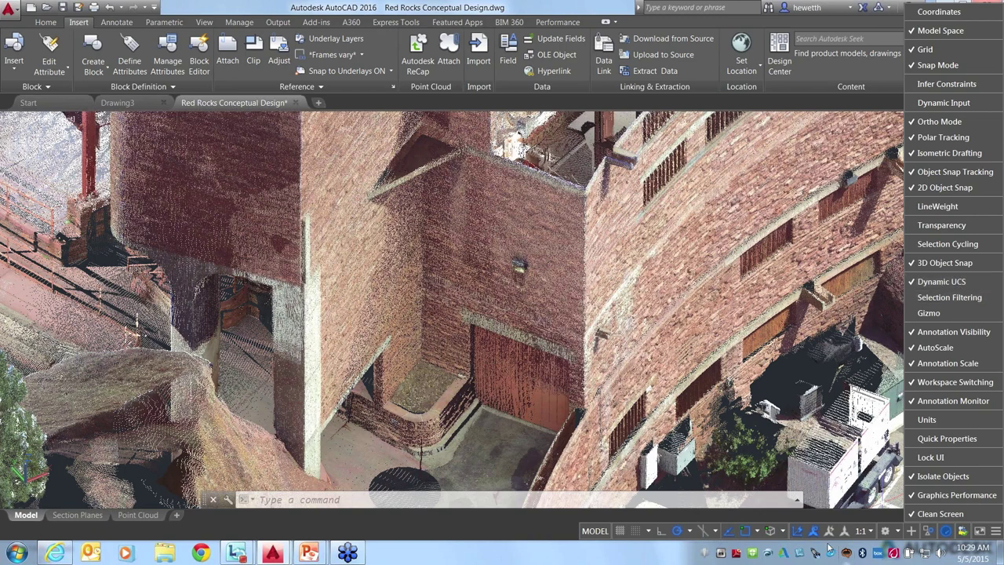
click(796, 532)
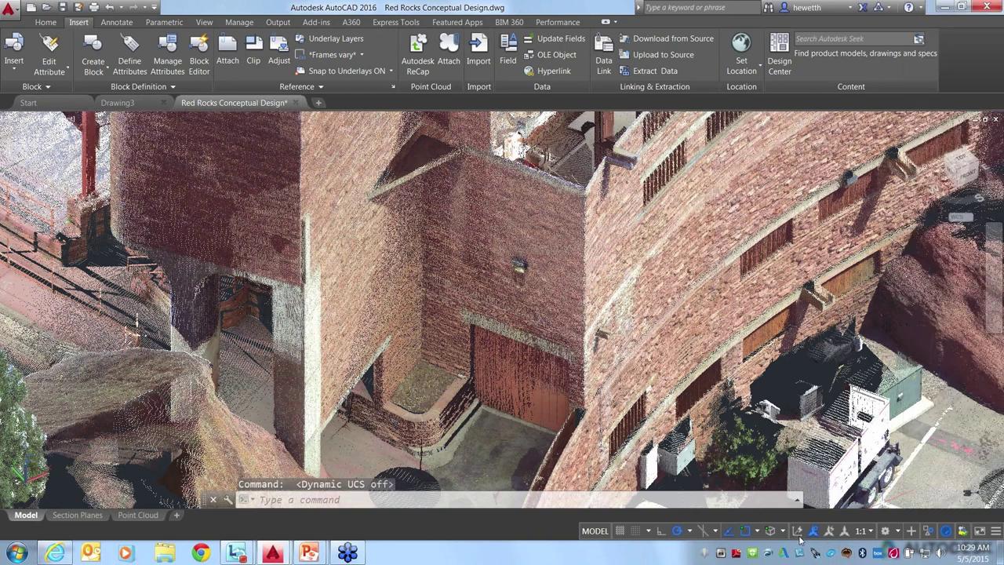
click(797, 532)
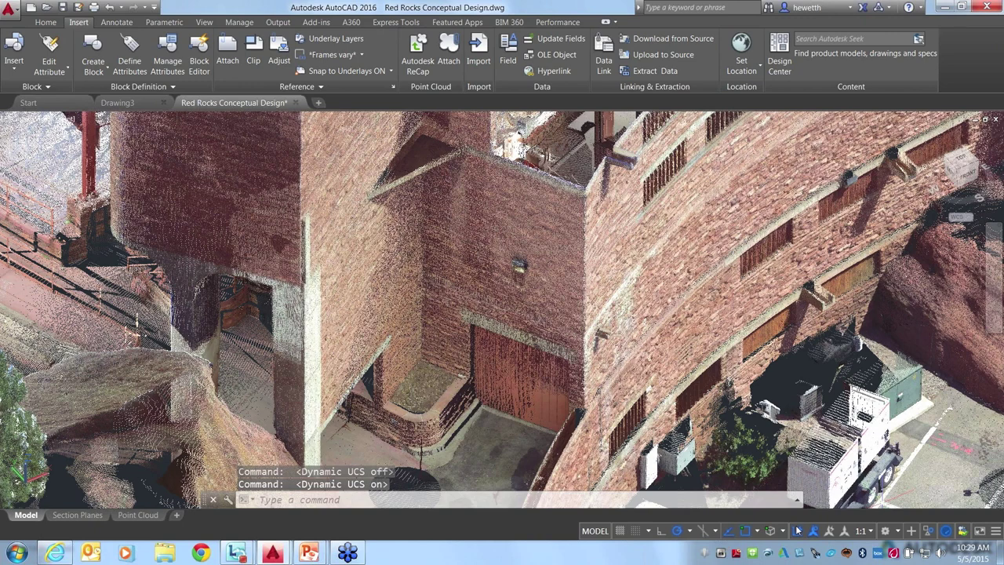
Draw a circle of about 4'-4" radius on the dark brick wall of the tower, aligned to its detected plane
mouse_move(495, 287)
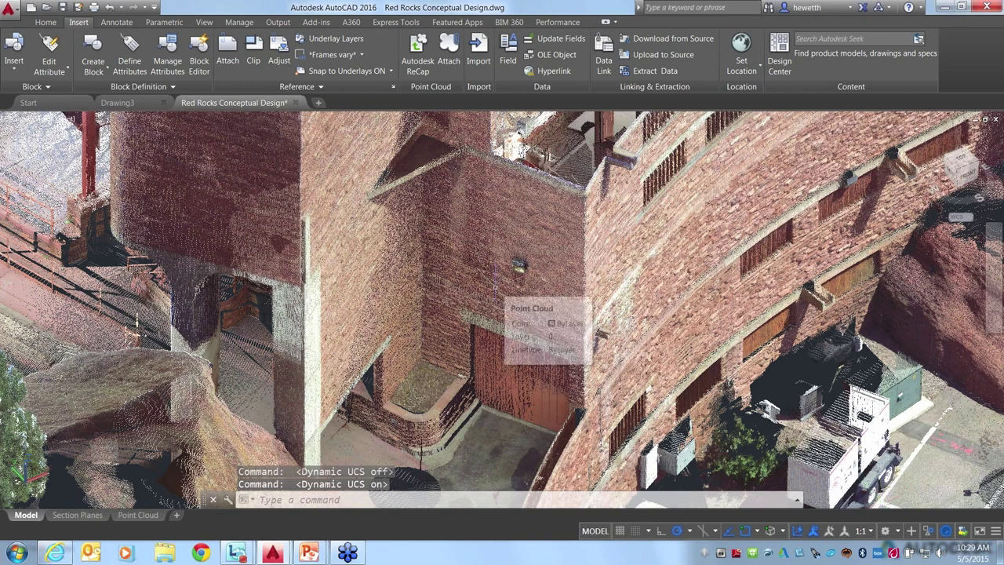
shift+middle_drag(486, 230, 486, 230)
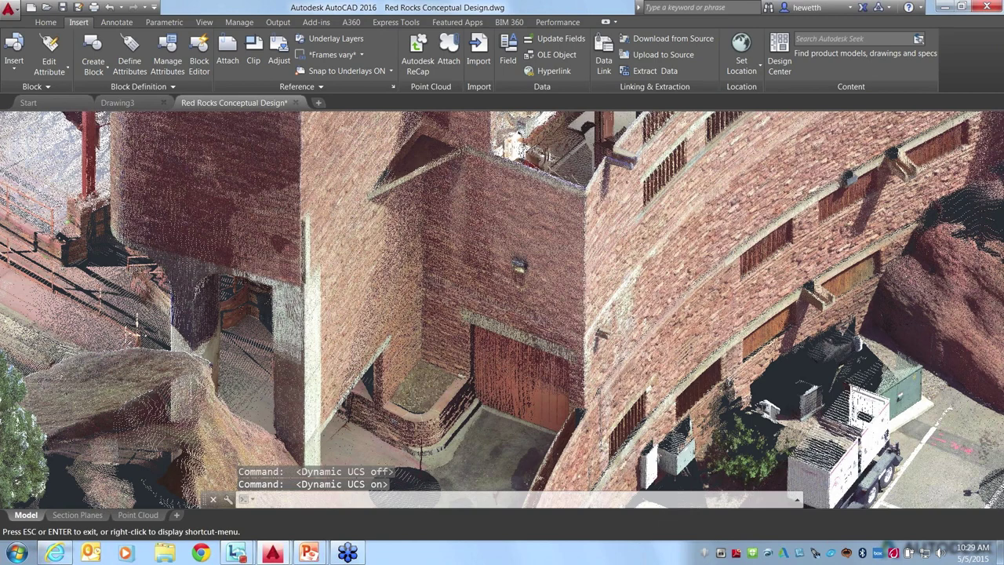
shift+middle_drag(380, 170, 411, 249)
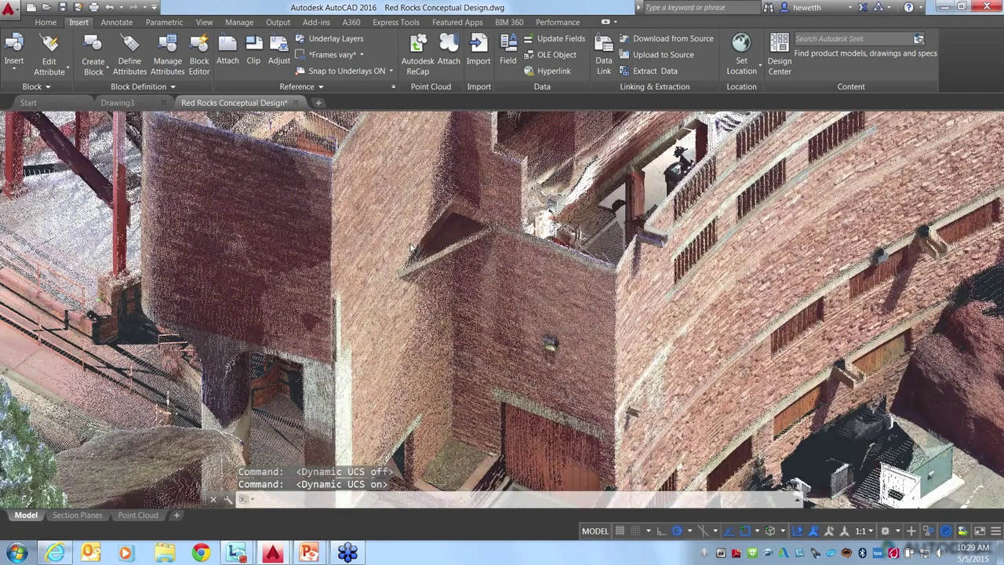
text(C)
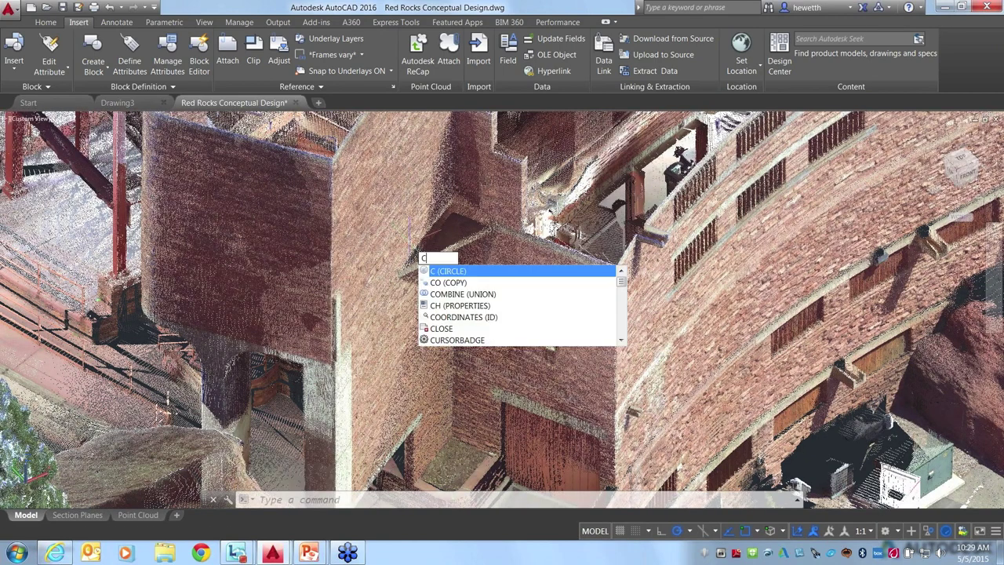
key(Return)
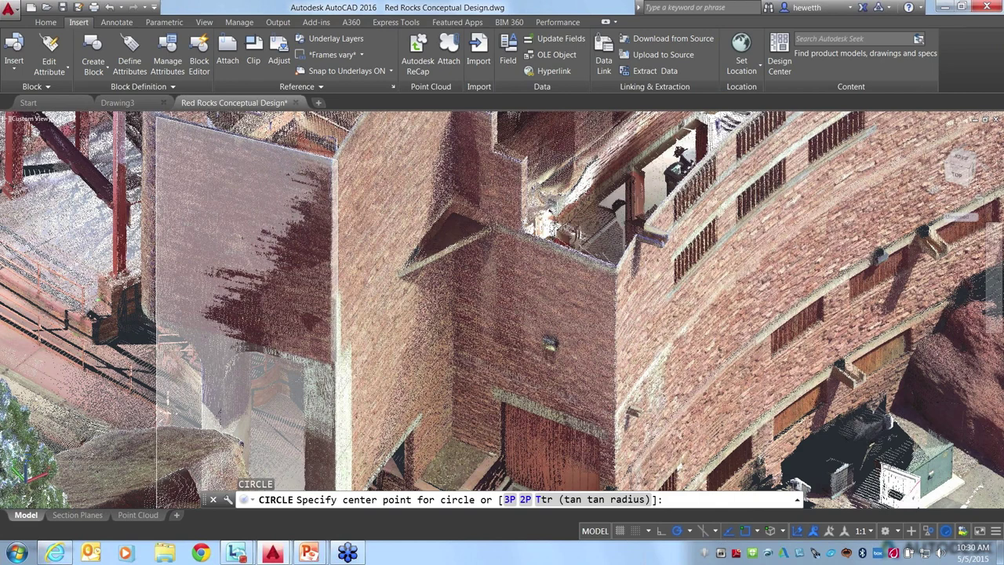
click(232, 213)
click(276, 205)
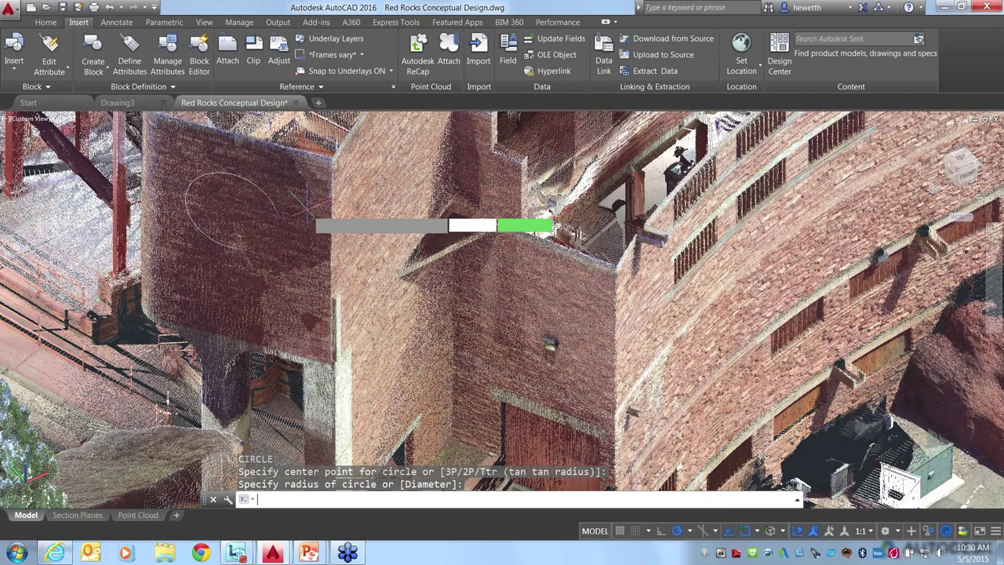
Draw a second circle on the plane of the lighter brick wall adjoining the dark tower wall
key(Return)
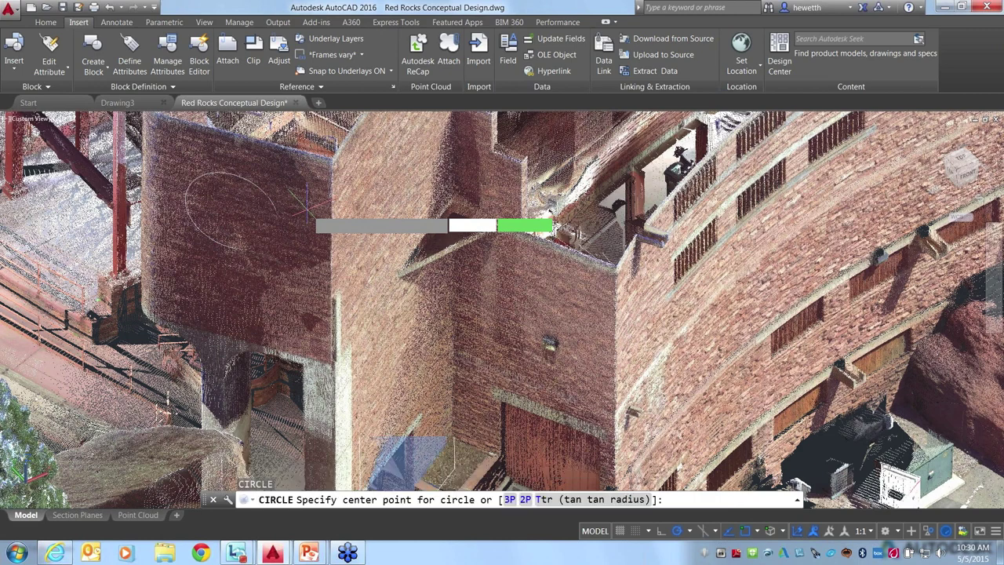
click(459, 196)
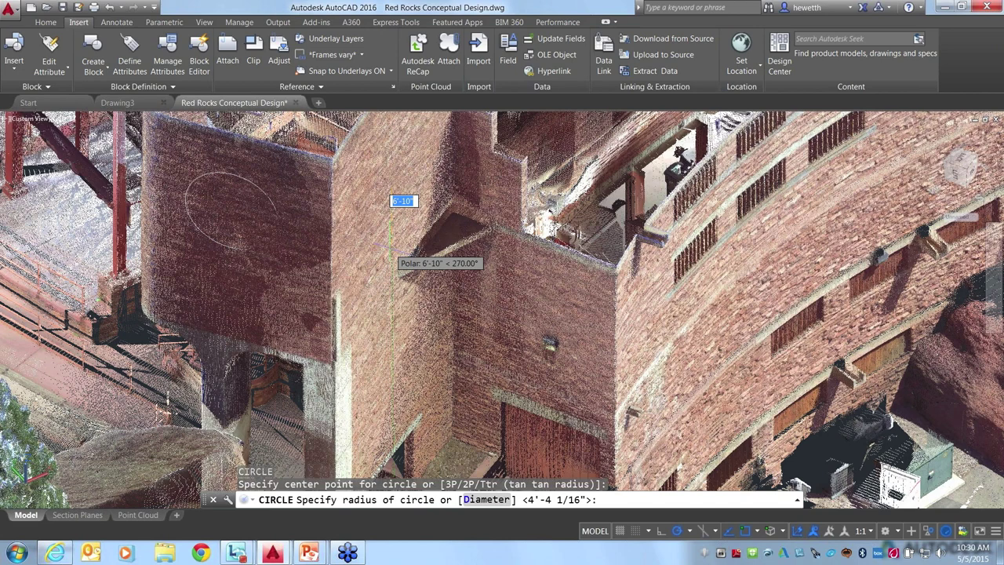
click(393, 221)
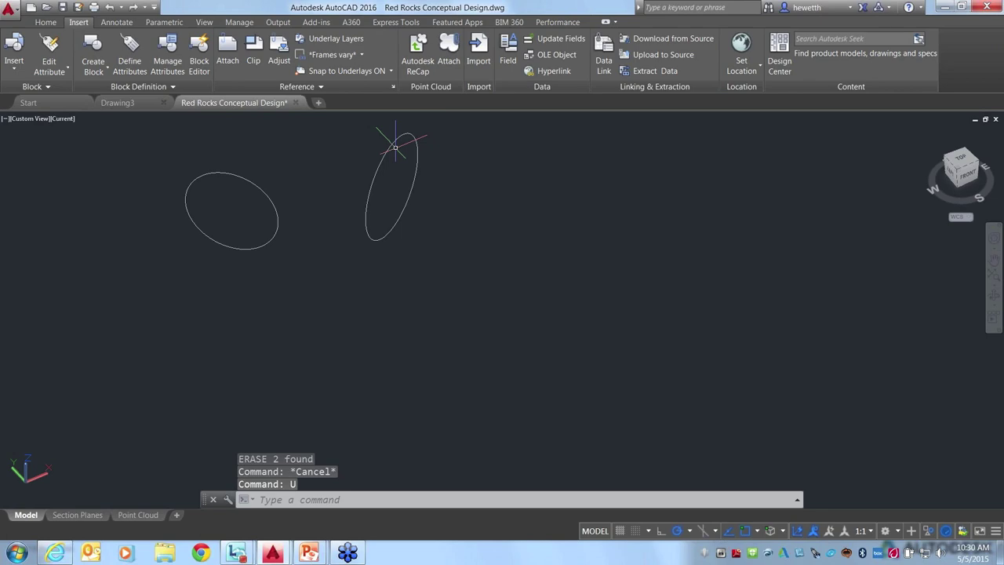
Turn on the Nearest to edge of point cloud 3D object snap
key(Return)
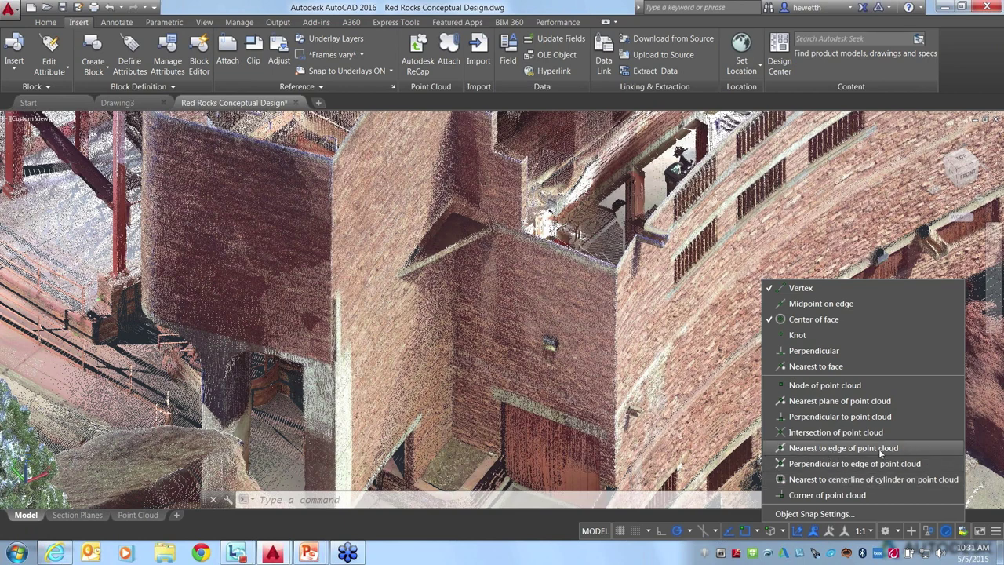
click(775, 450)
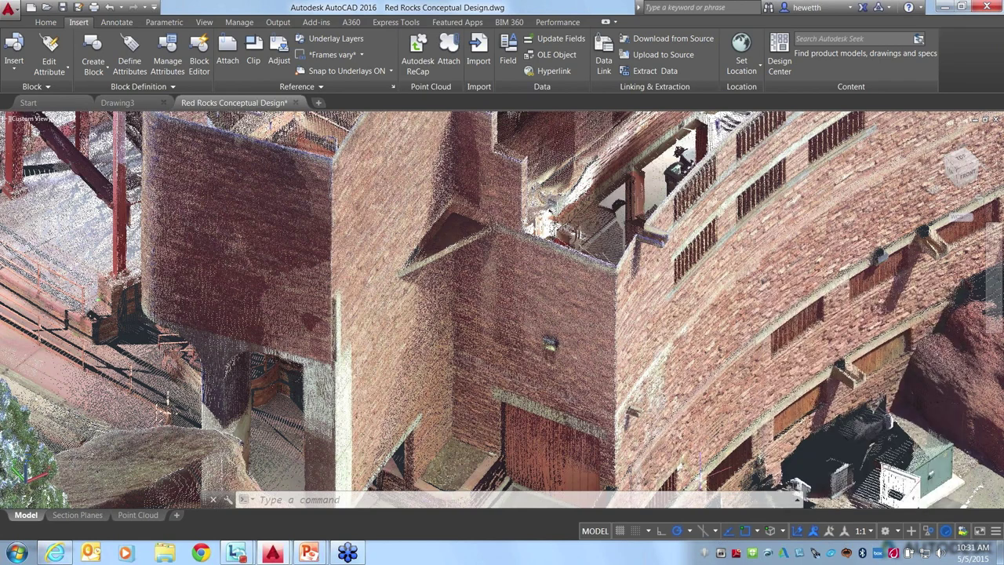
Turn on 3D object snap and draw a line down the vertical brick edge where the flat wall meets the curved wall
key(Return)
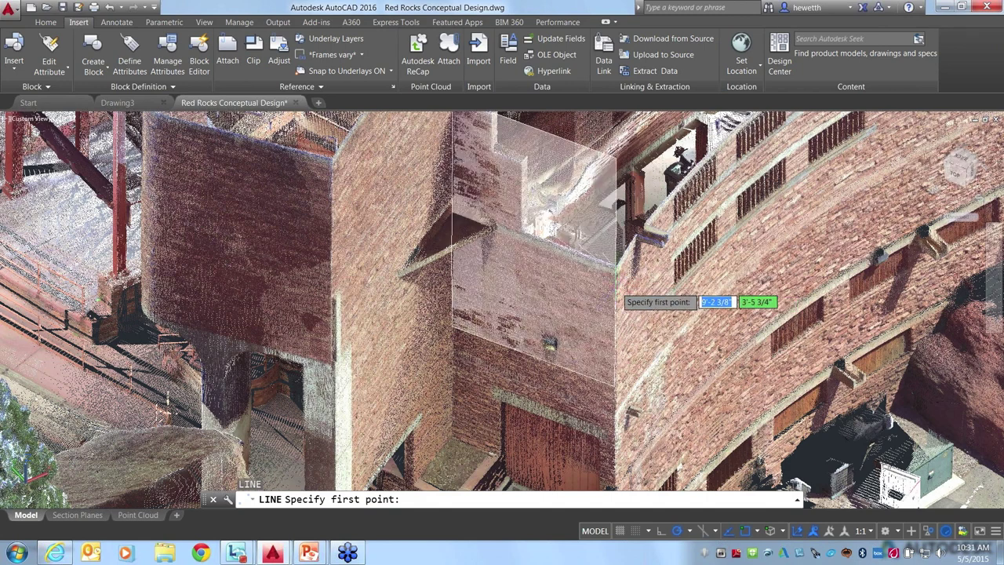
shift+middle_drag(615, 291, 582, 216)
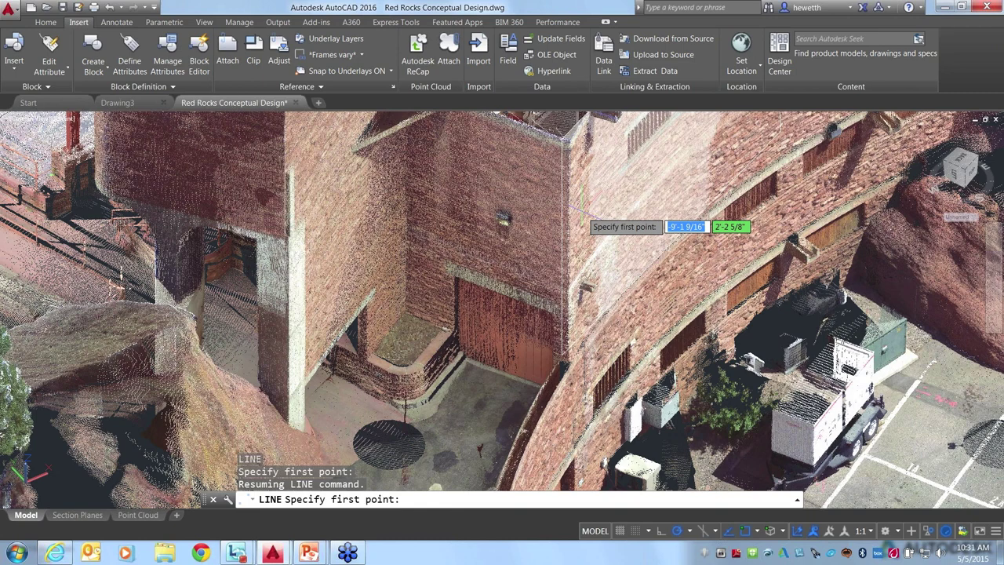
shift+middle_drag(578, 212, 566, 225)
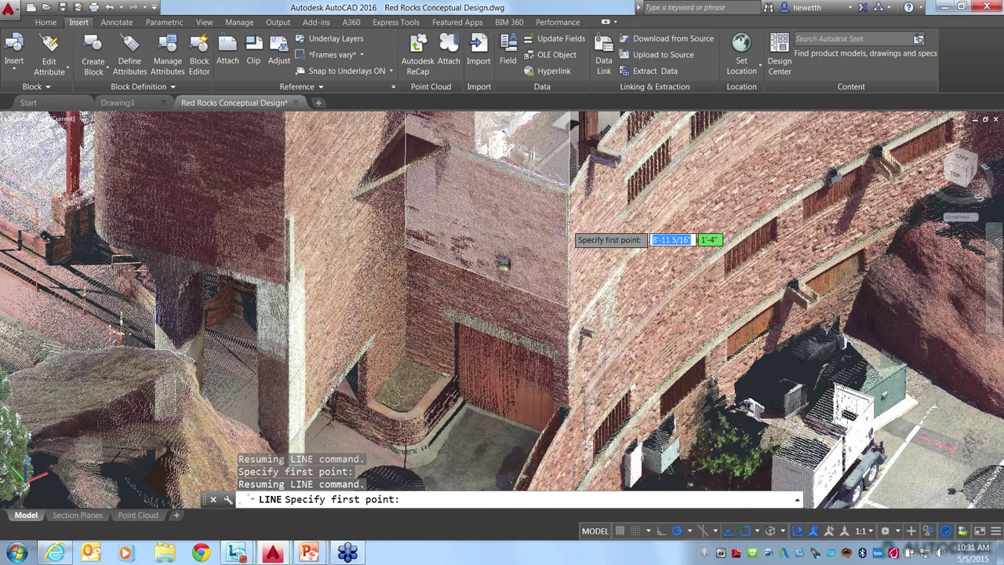
shift+middle_drag(568, 235, 564, 250)
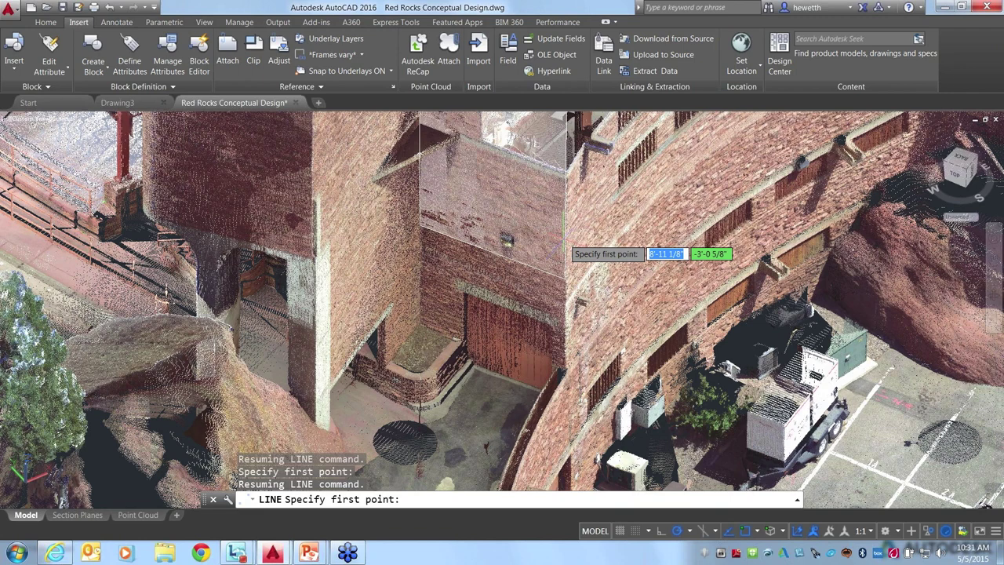
scroll(559, 166, up, 2)
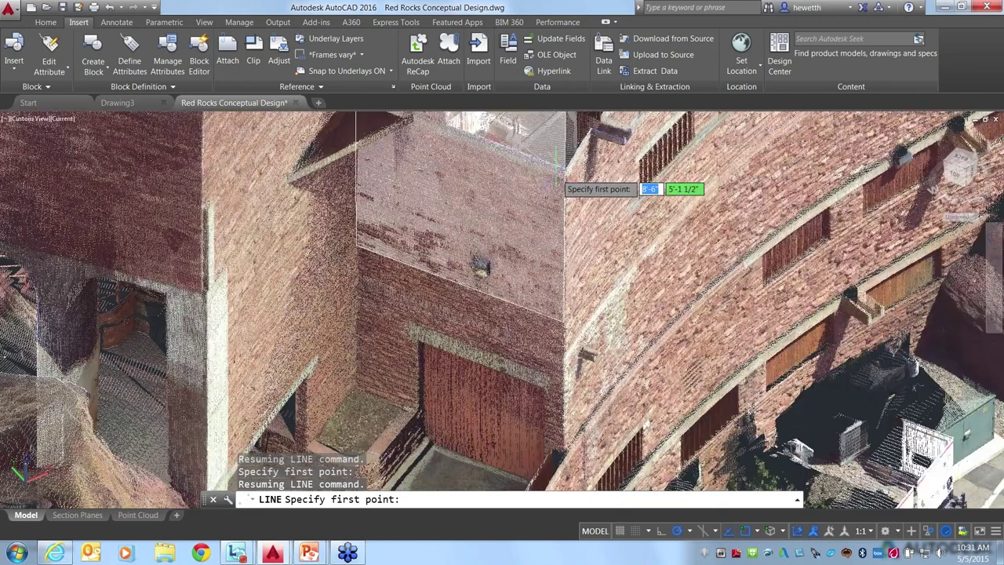
key(F4)
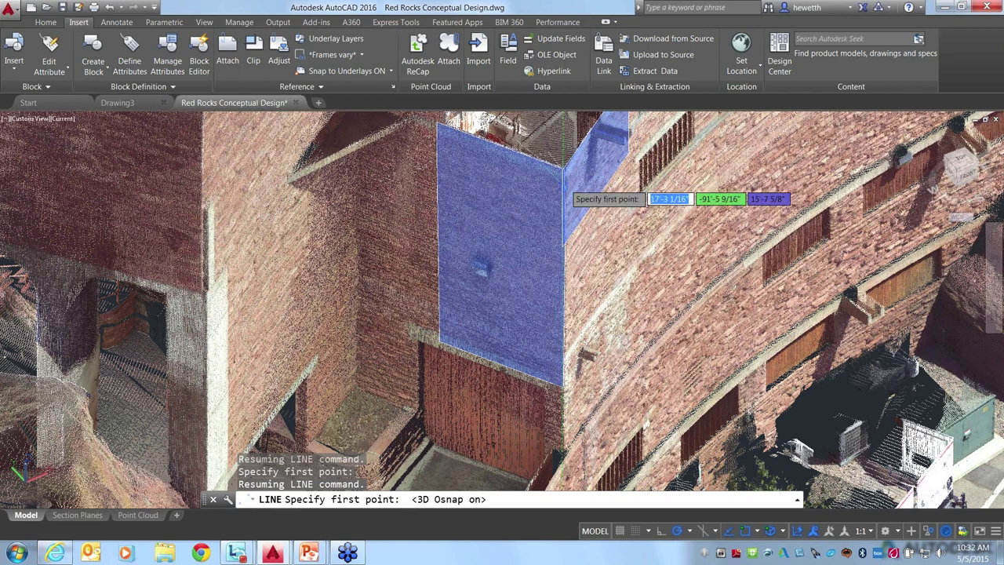
click(563, 186)
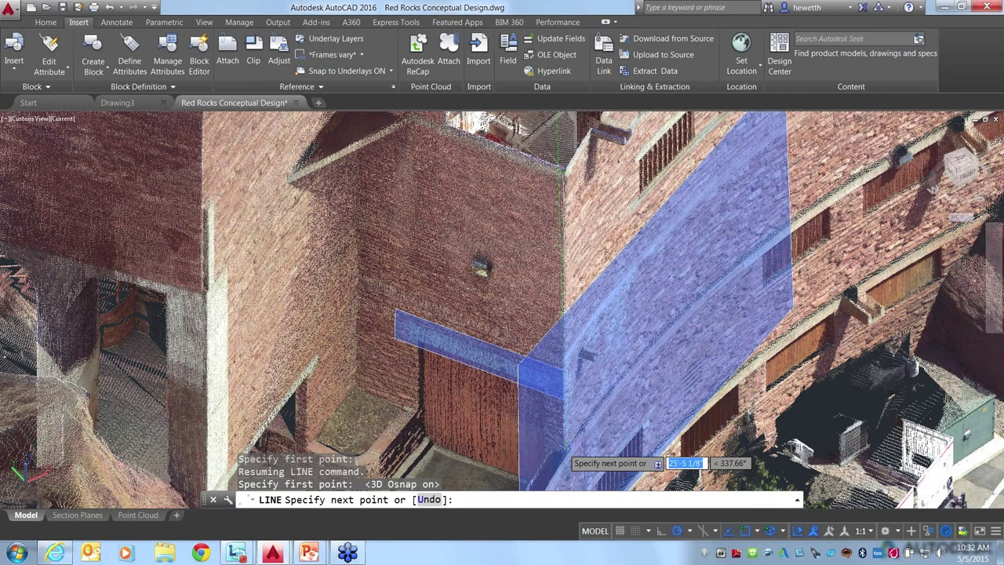
click(563, 452)
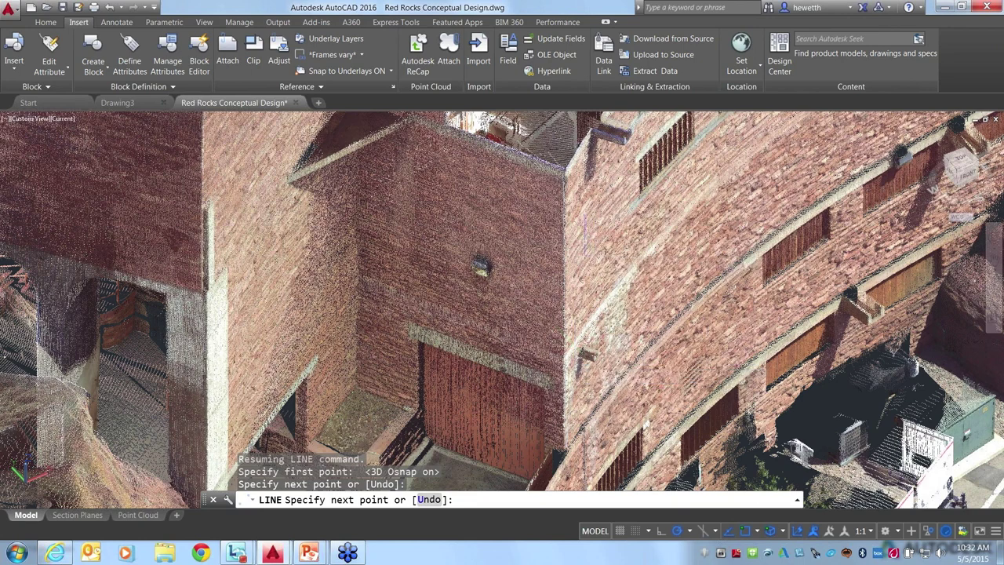
key(Return)
Switch the point cloud 3D object snap from Nearest to edge to Corner of point cloud
click(783, 531)
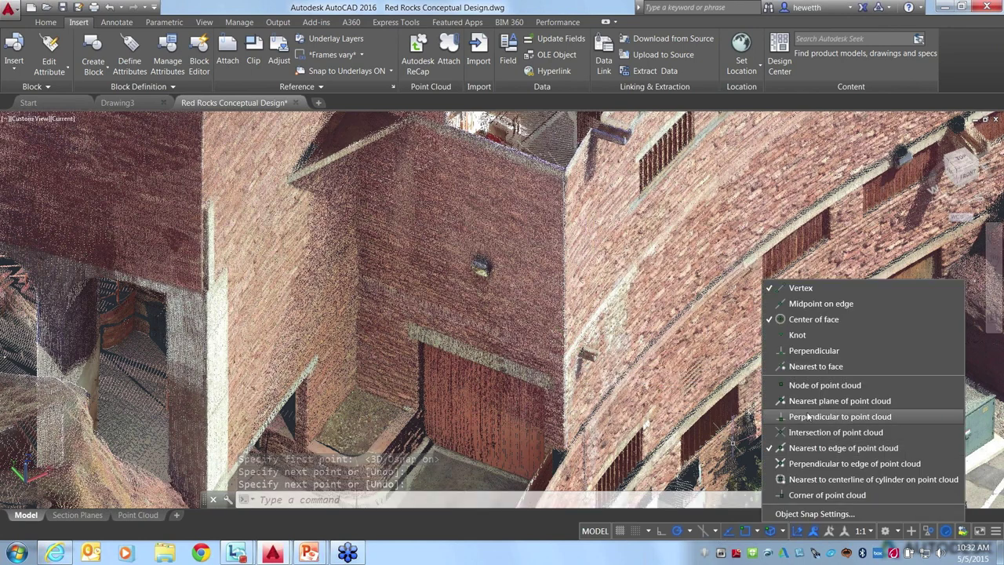
click(816, 495)
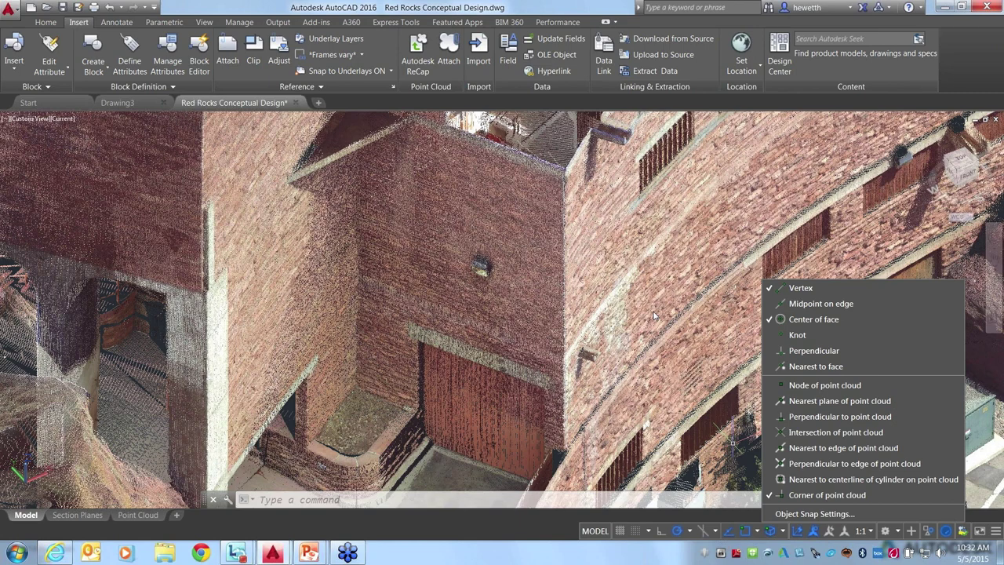
click(674, 392)
mouse_move(656, 385)
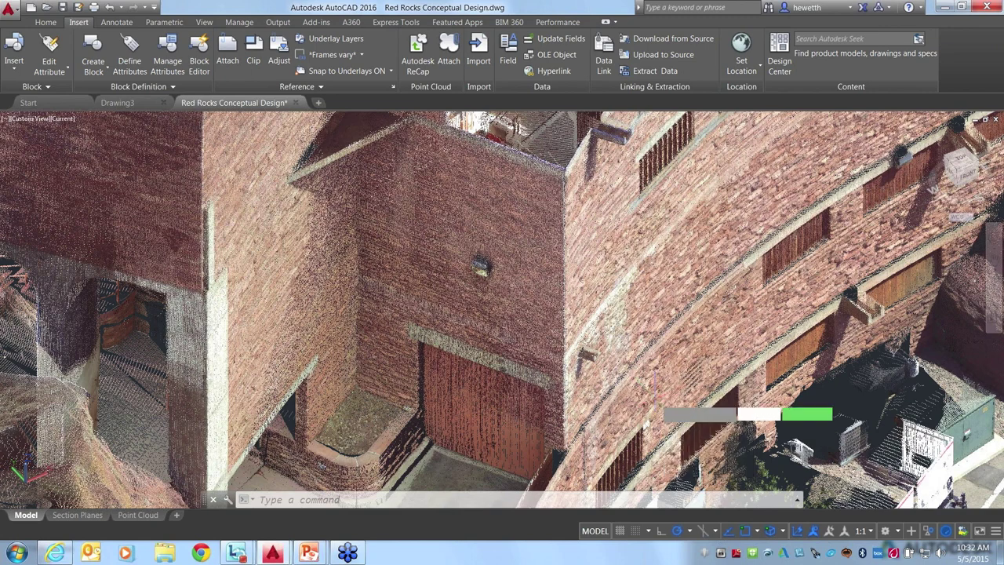
Start a line at the detected point cloud corner near the base of the wall beside the garage door
text(l)
key(Return)
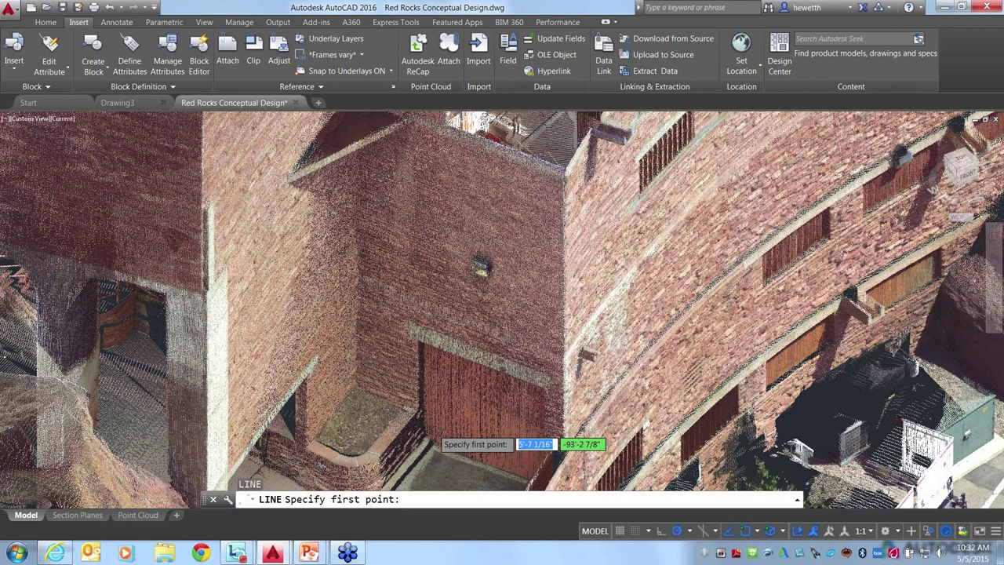
scroll(448, 431, up, 2)
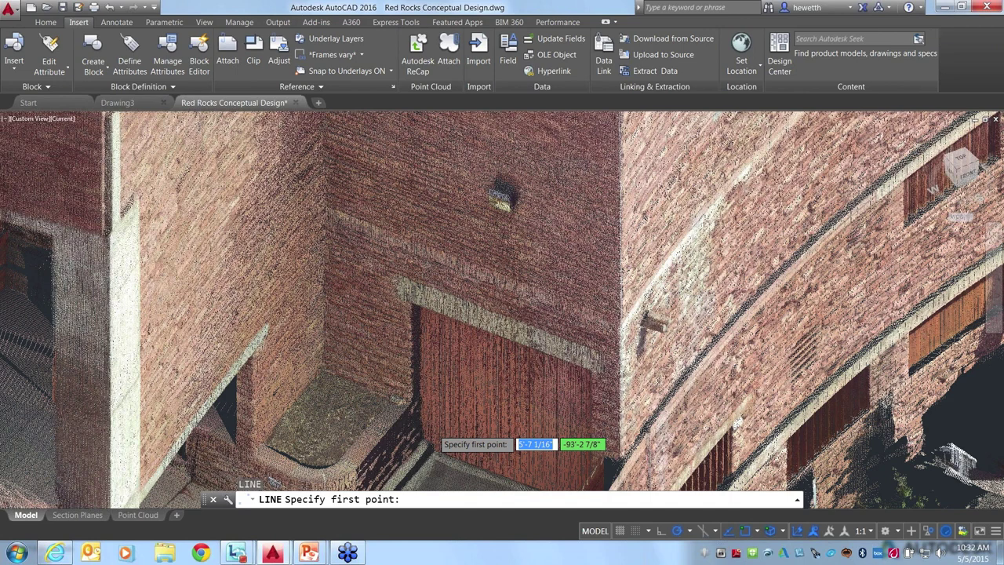
scroll(430, 432, up, 5)
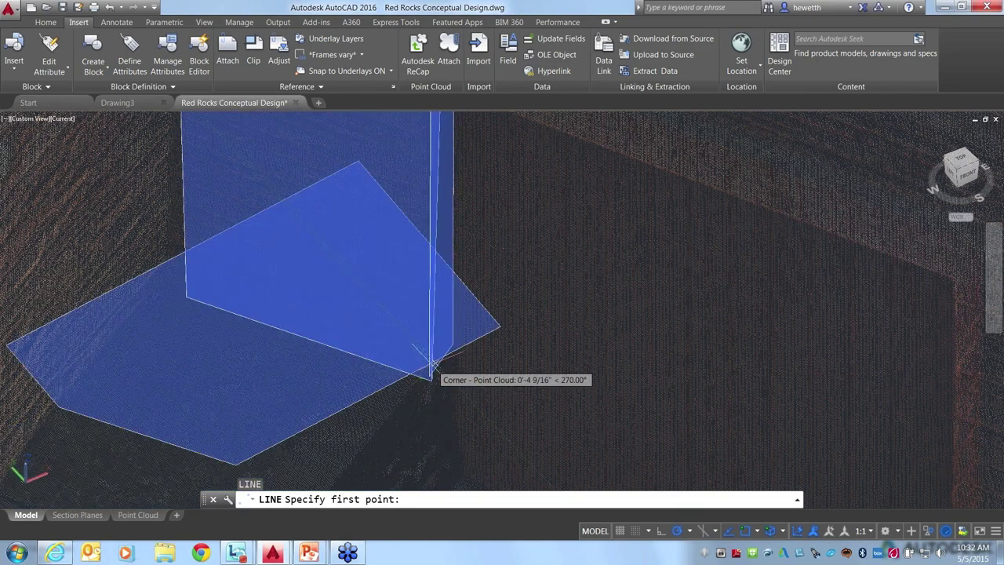
click(433, 365)
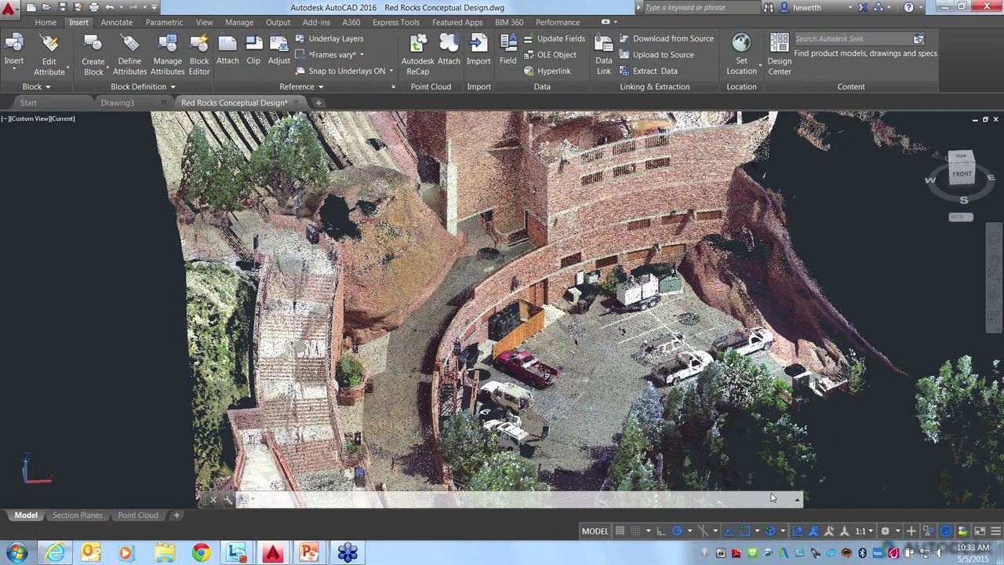
Turn off the Corner of point cloud snap and turn on Nearest to centerline of cylinder on point cloud
click(782, 530)
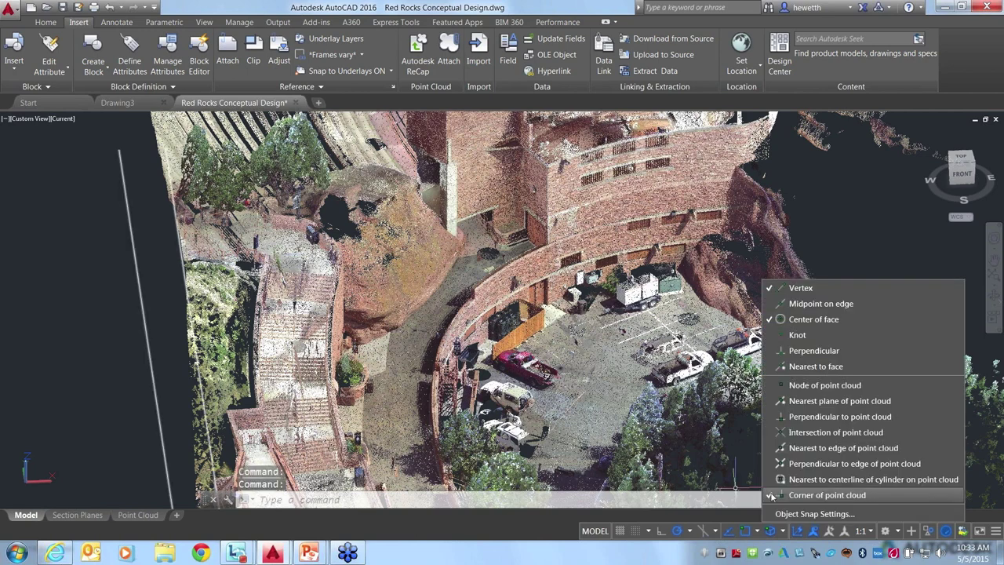
click(771, 495)
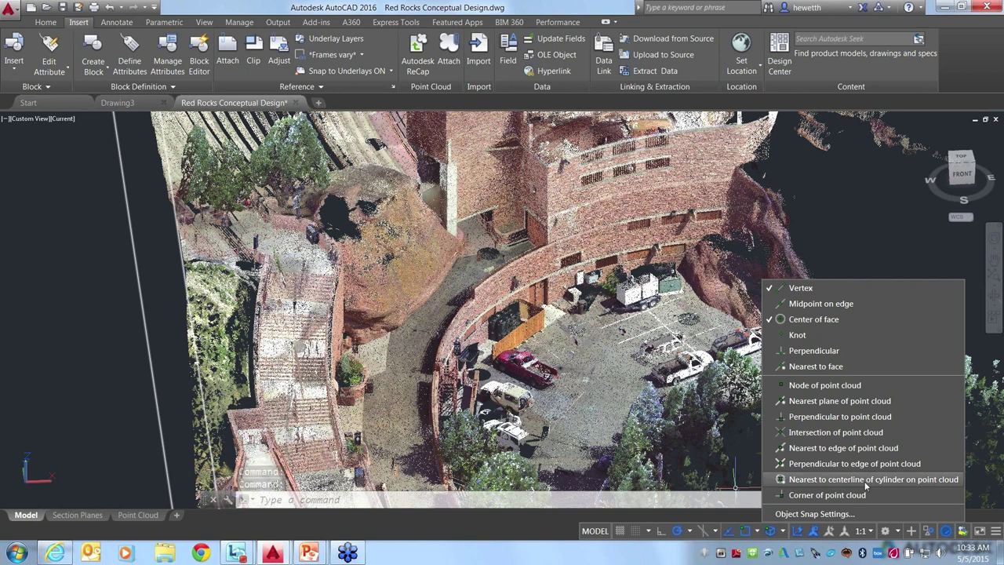
click(864, 484)
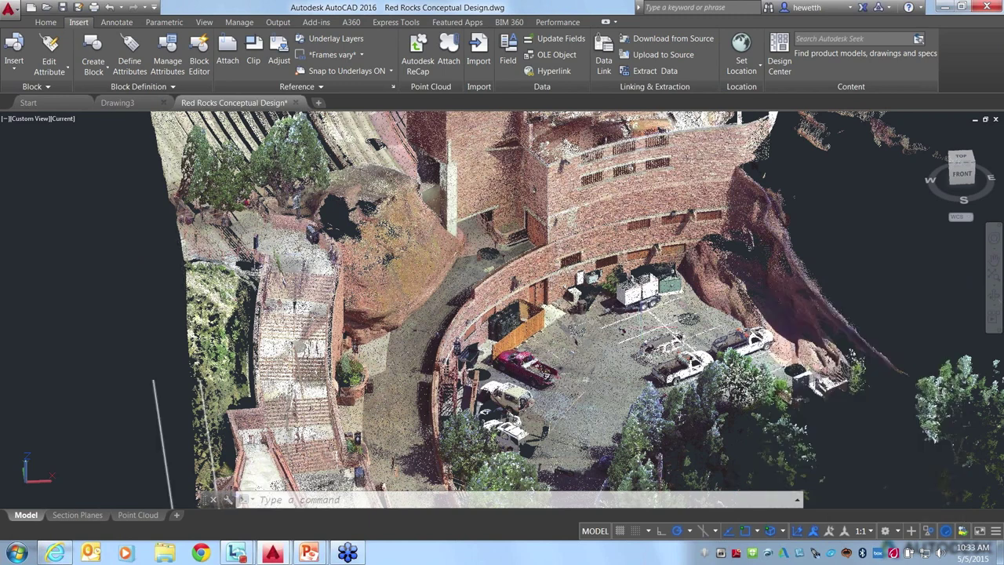
mouse_move(541, 320)
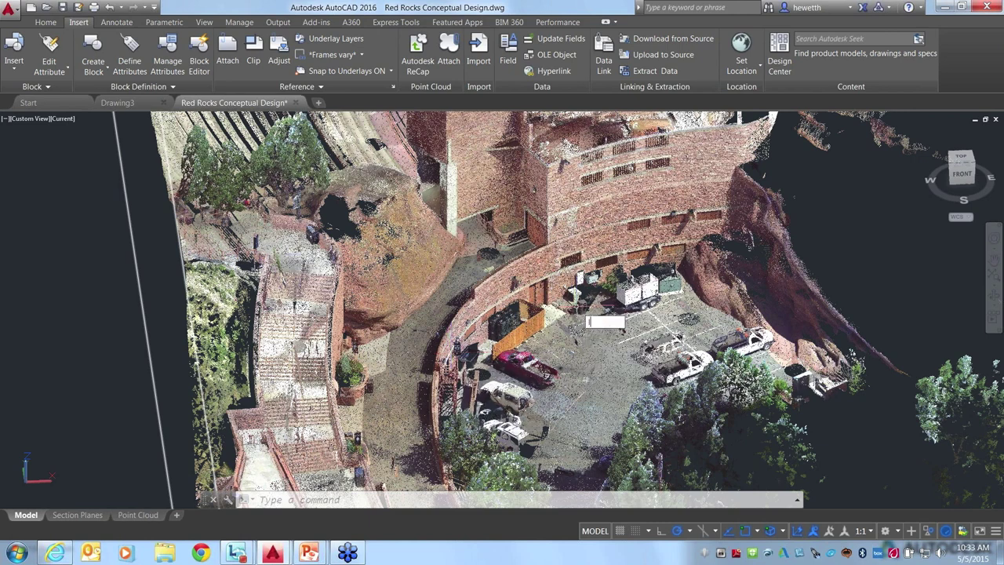
Draw a vertical axis line starting from the detected cylinder centerline of the curved brick wall
text(l)
key(Return)
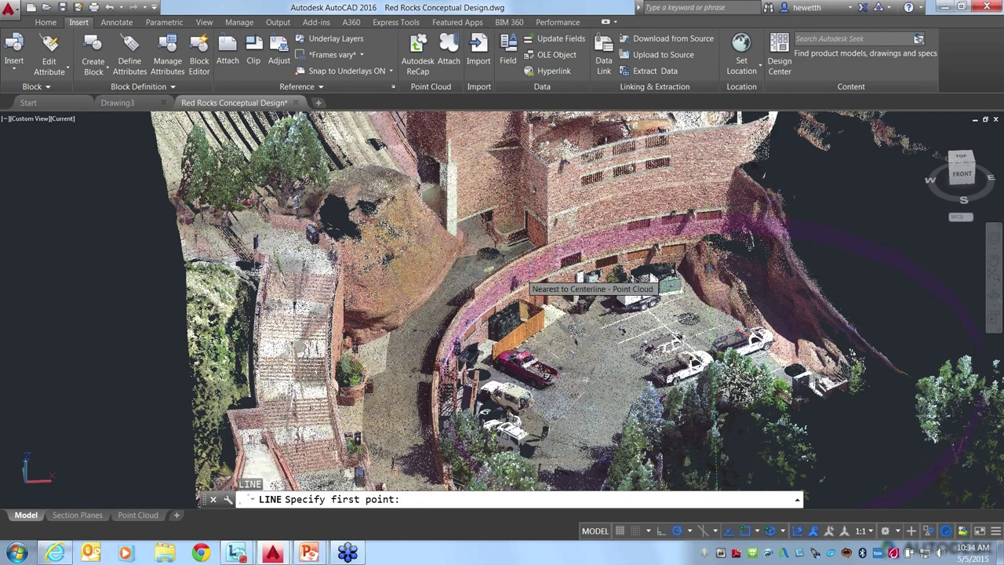
click(521, 281)
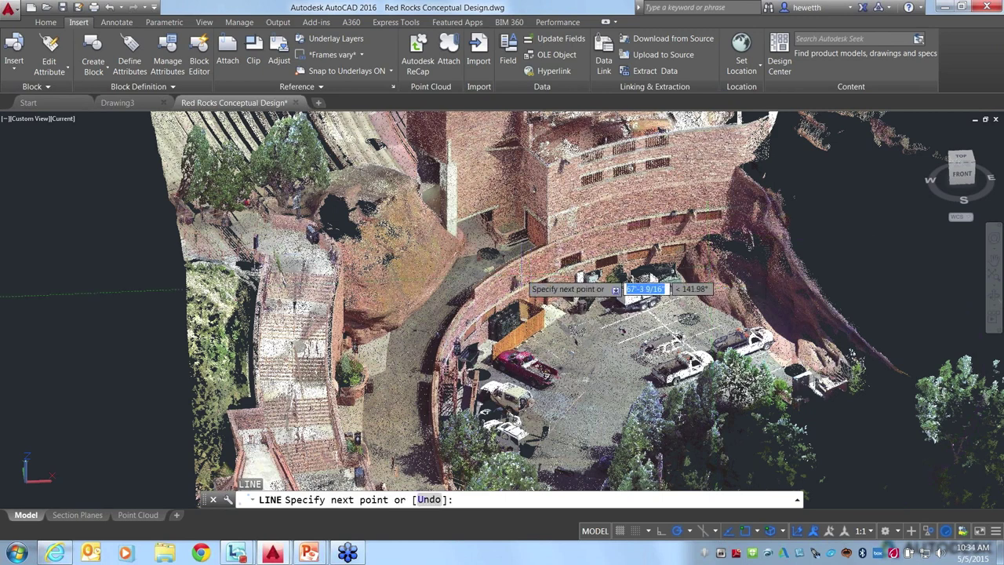
middle_drag(720, 271, 814, 274)
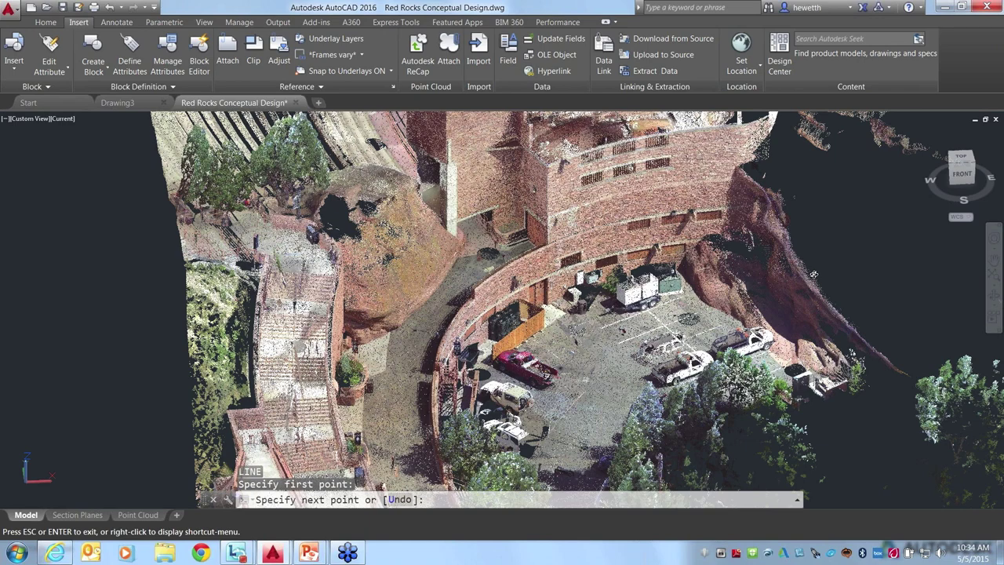
shift+middle_drag(814, 274, 745, 218)
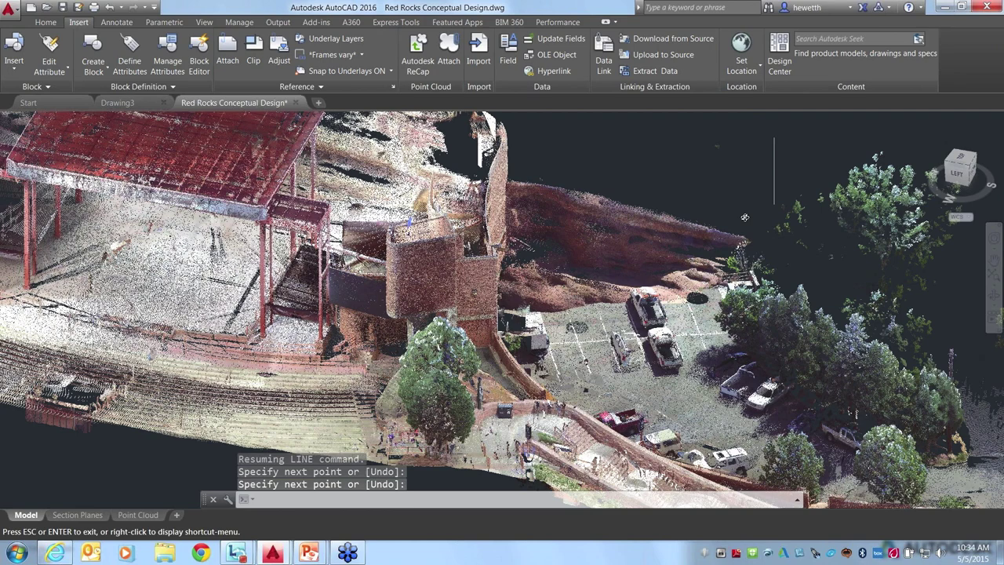
shift+middle_drag(745, 218, 863, 471)
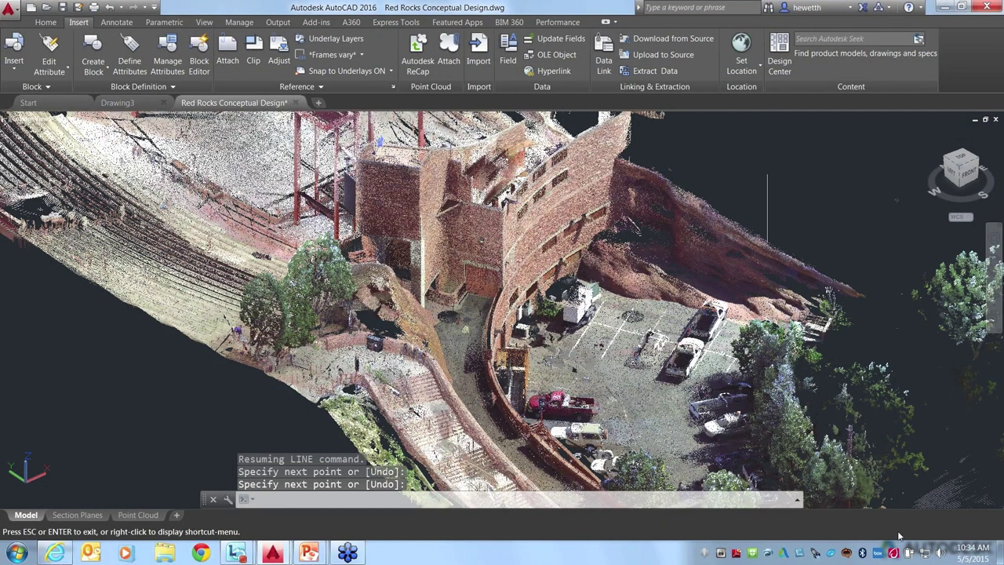
Switch to the 3D Modeling workspace and revolve the vertical wall-edge line into a surface around the centerline axis line, in the reverse direction
shift+middle_drag(900, 536, 910, 549)
key(Return)
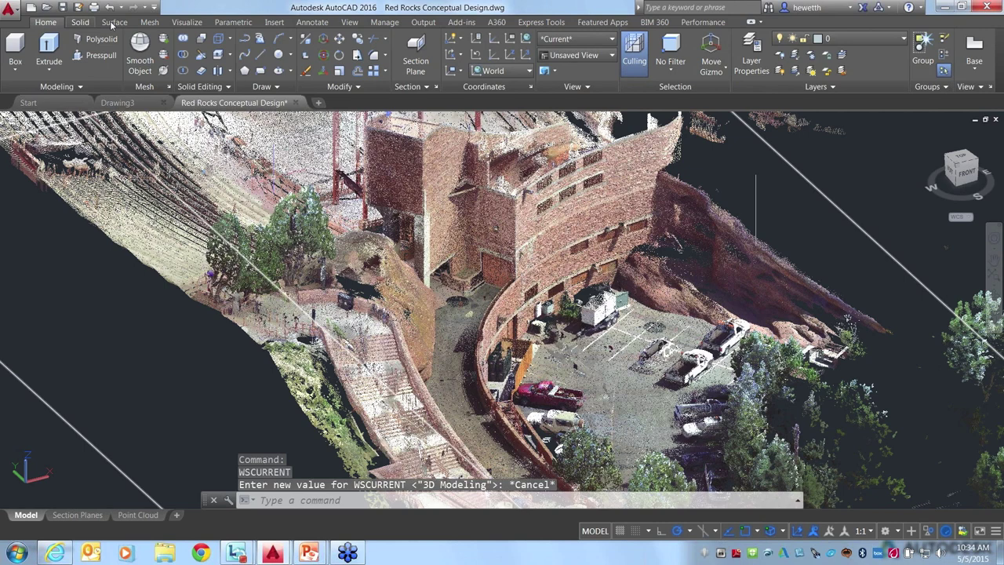
click(114, 22)
click(76, 71)
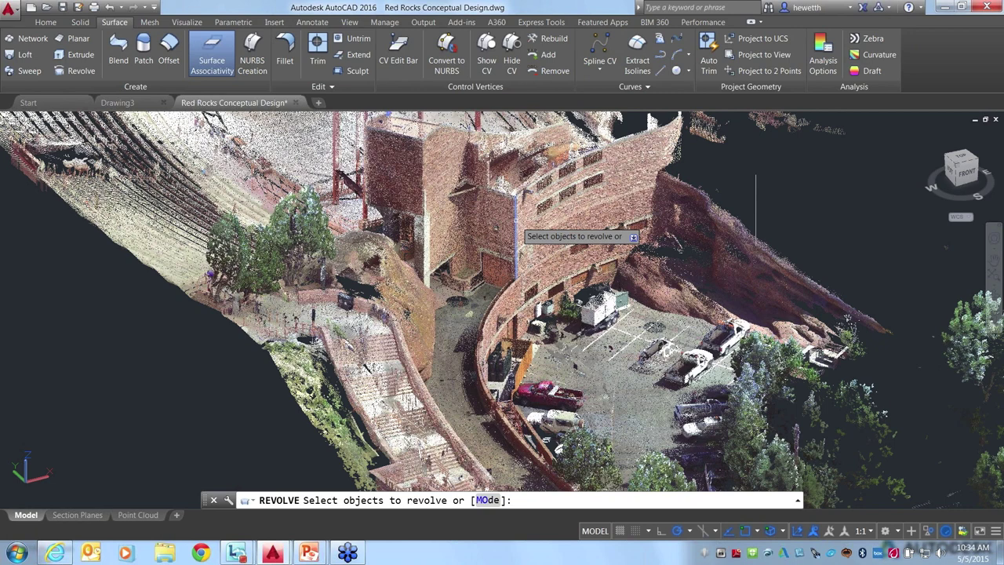
click(516, 225)
right_click(524, 227)
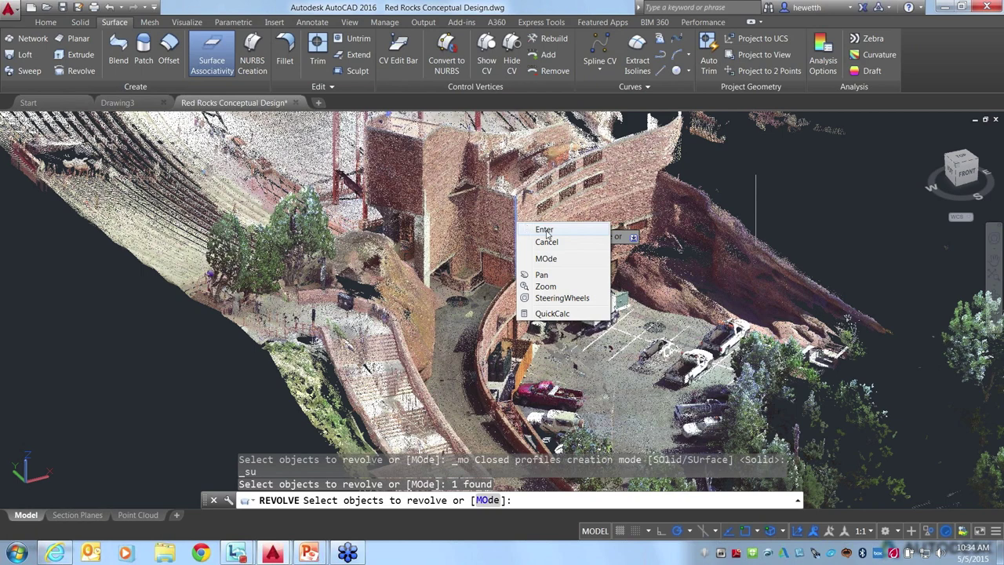
click(527, 228)
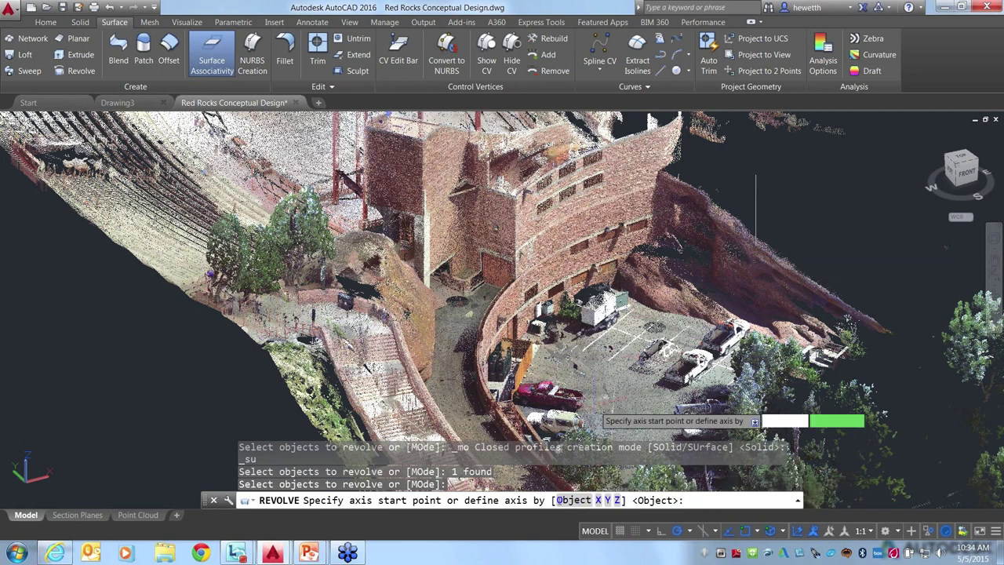
click(573, 500)
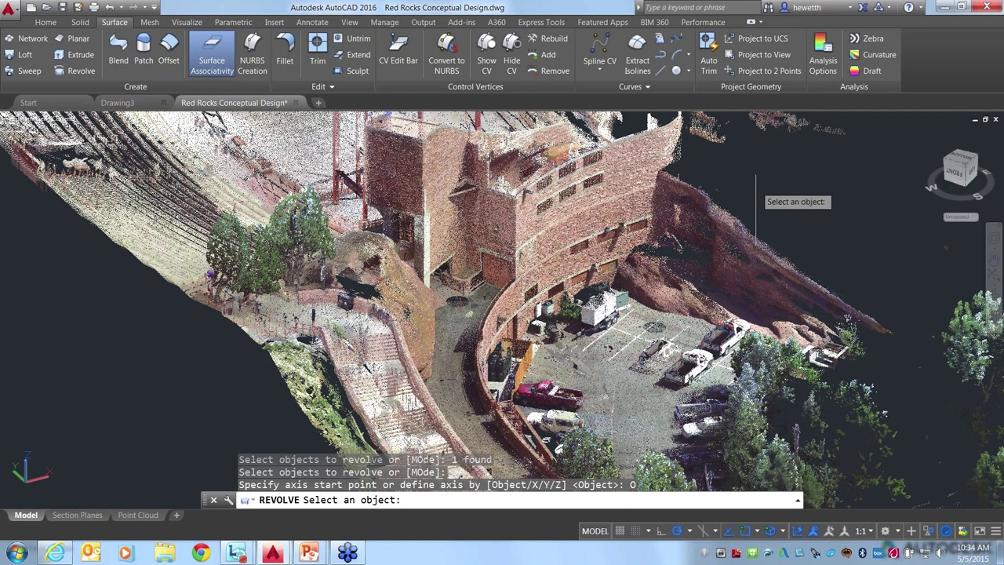
click(754, 174)
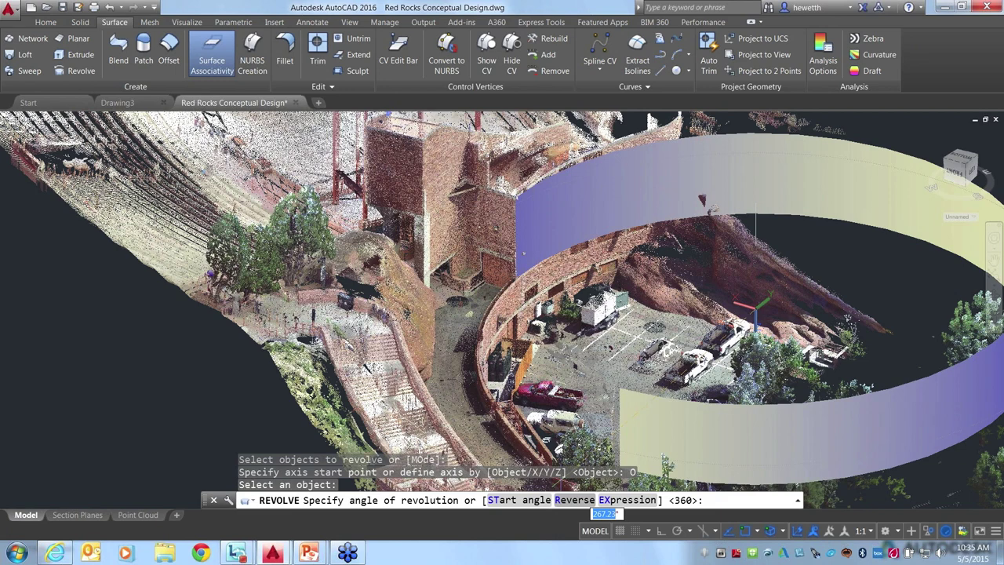
text(R)
key(Return)
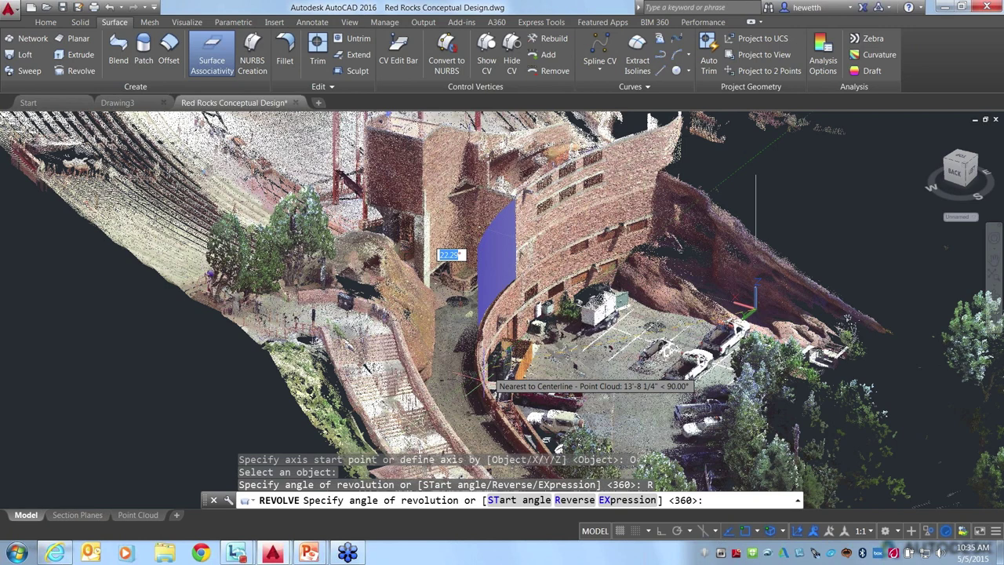
key(Escape)
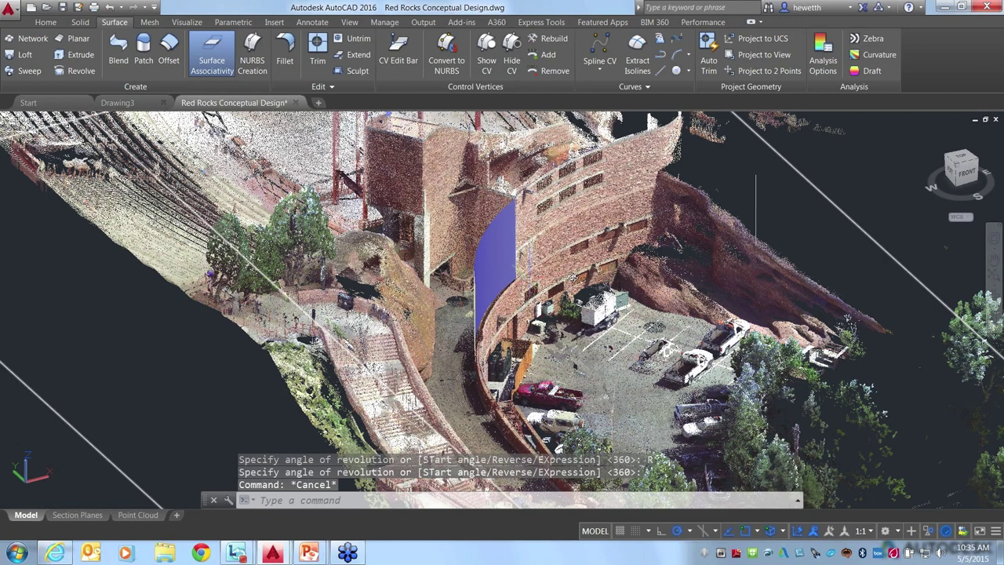
End object isolation to restore the hidden conceptual building model and view it against the scanned tower and stairs
shift+middle_drag(502, 277, 573, 278)
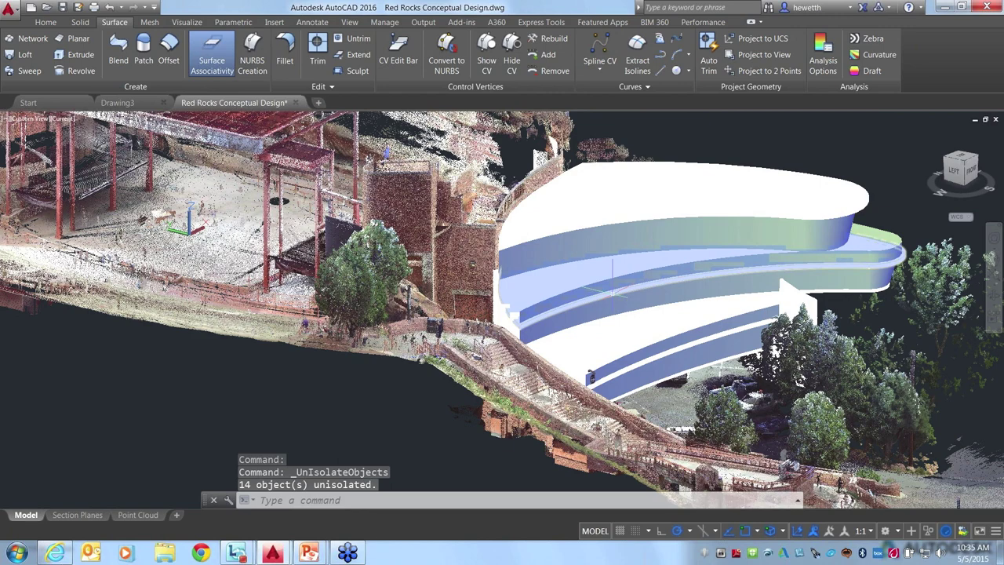
scroll(549, 330, up, 3)
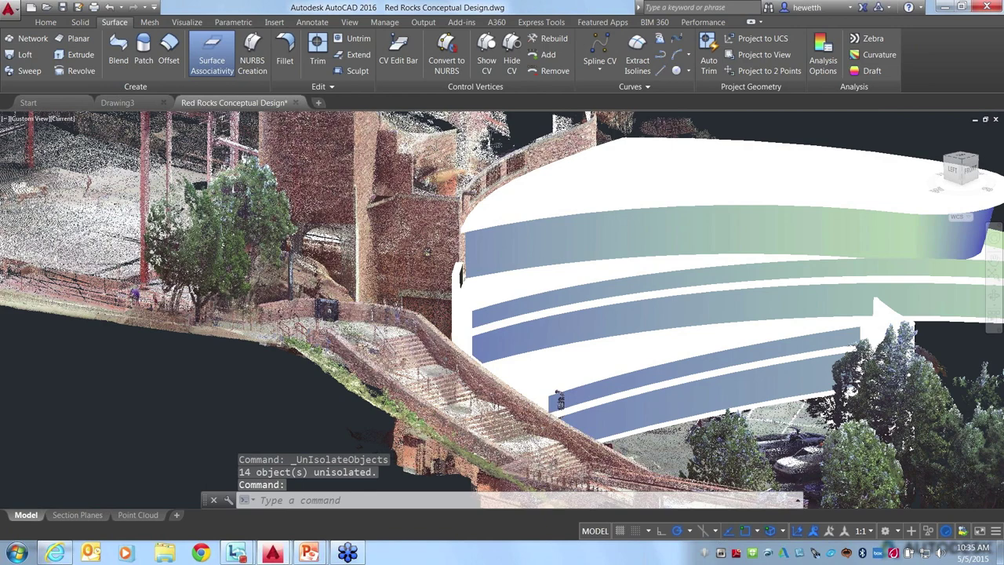
middle_drag(157, 193, 287, 204)
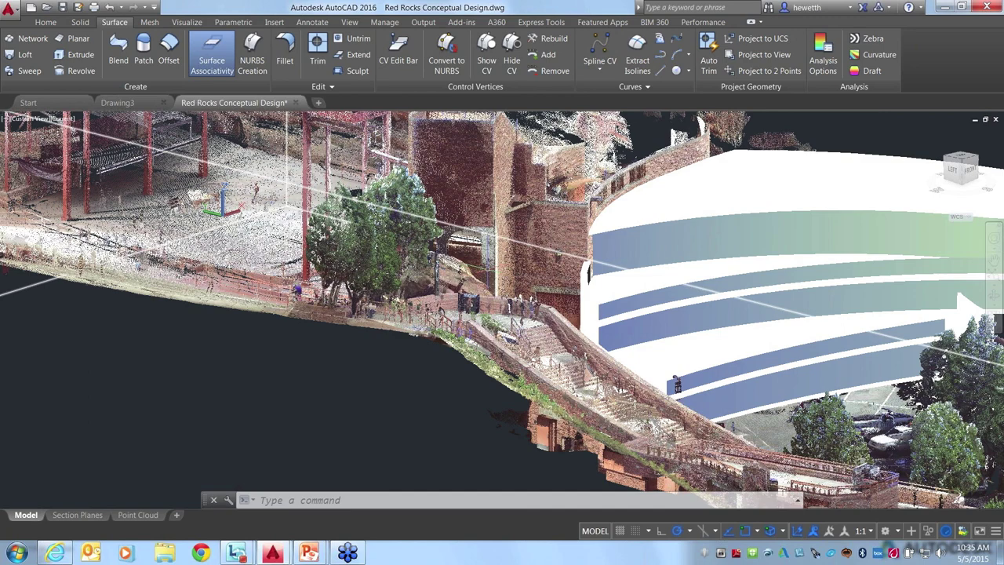
Examine the scanned stairs and brick wall beside the conceptual building, and review the maximum point cloud points per drawing option
middle_drag(502, 313, 549, 302)
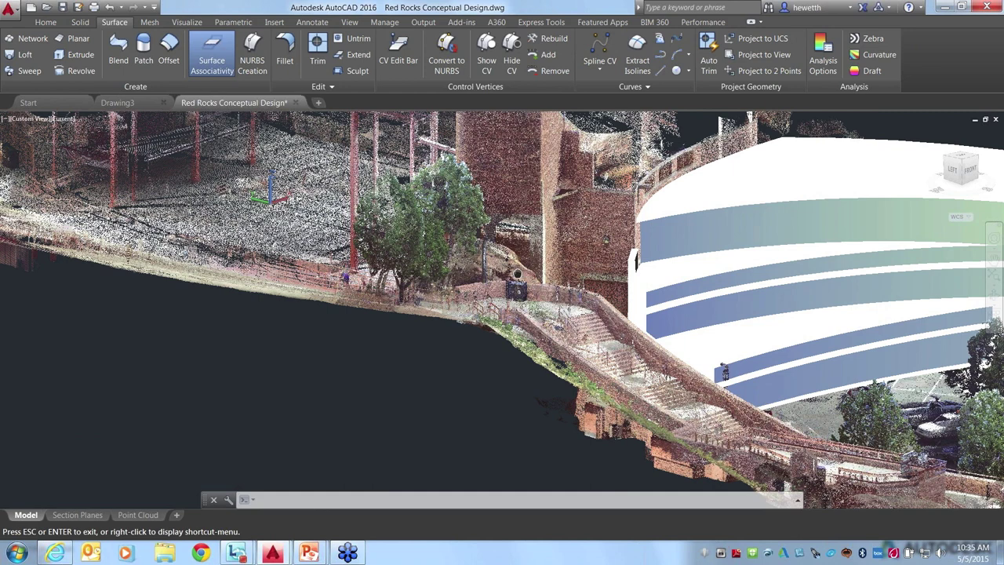
drag(270, 409, 349, 464)
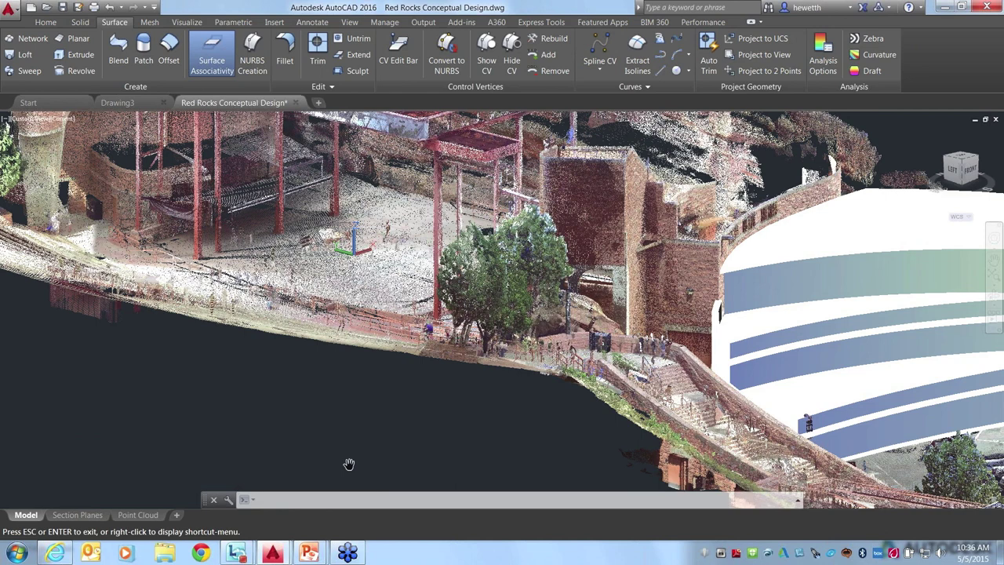
key(Escape)
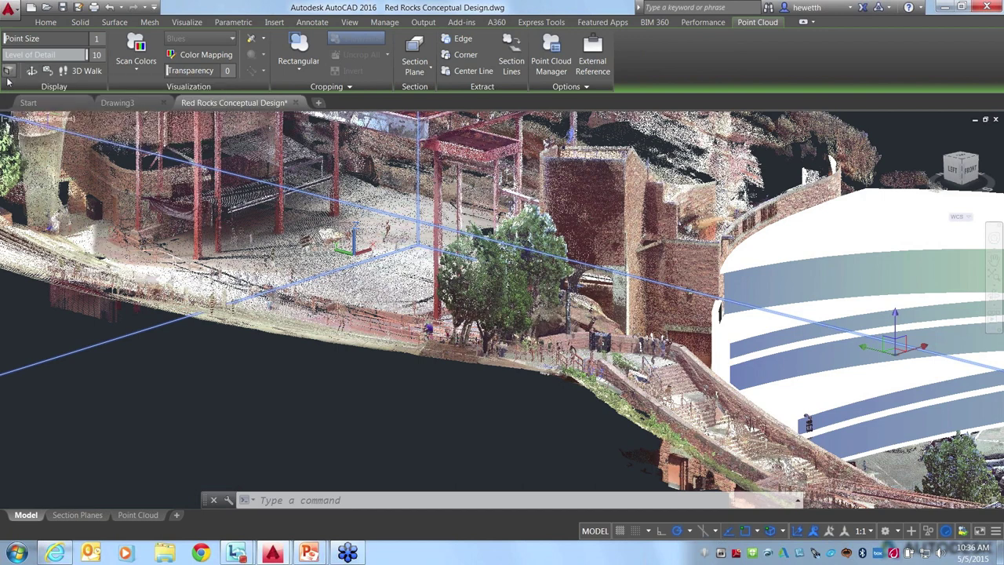
click(30, 70)
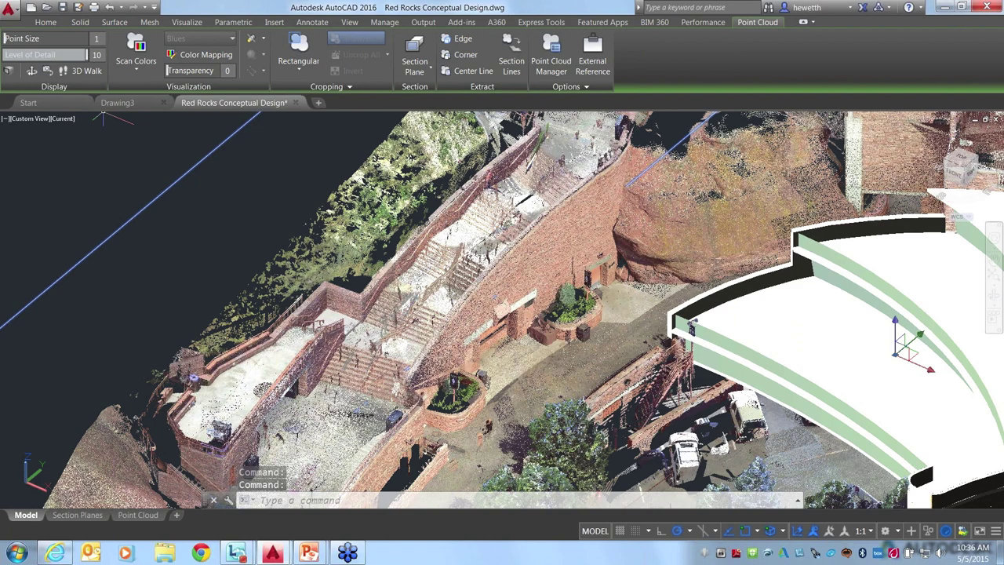
scroll(569, 394, up, 5)
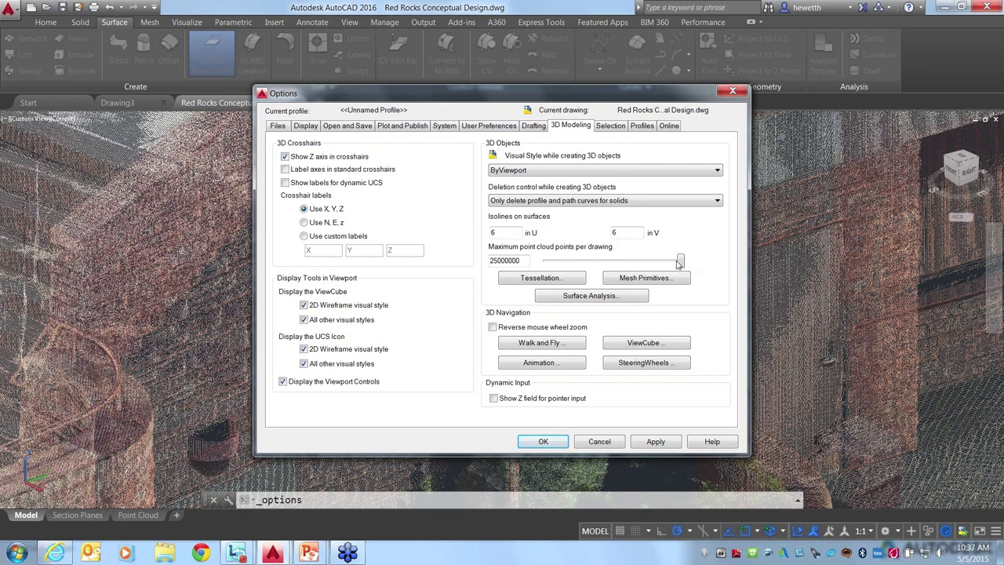
click(543, 442)
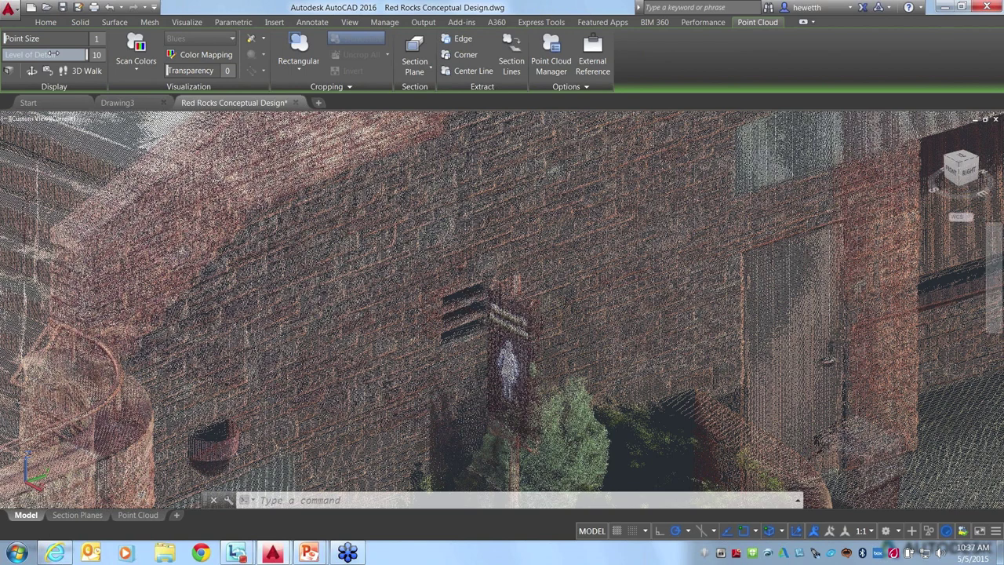
Lower the point cloud's level of detail to 5 and restore it to 10
drag(53, 53, 35, 61)
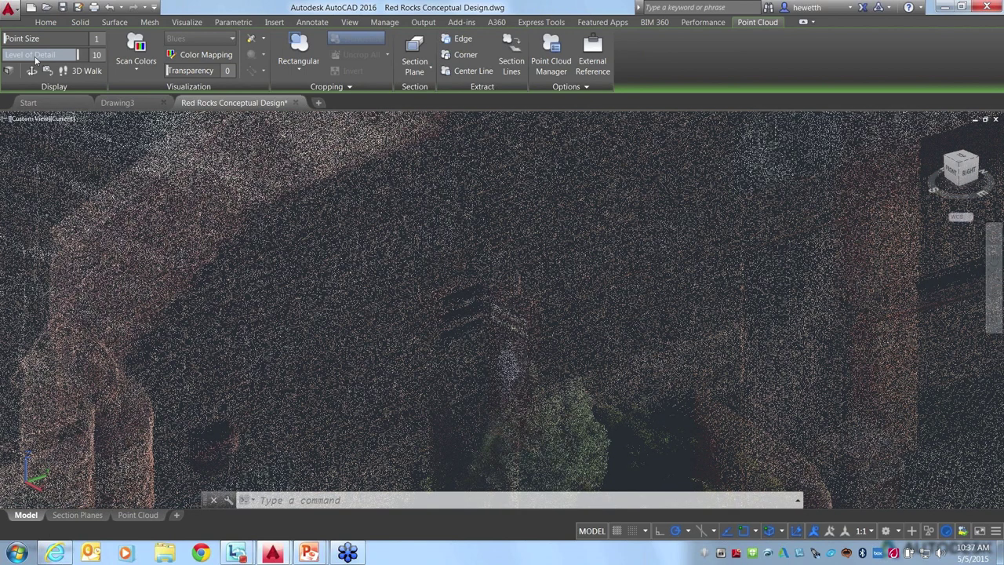
click(47, 55)
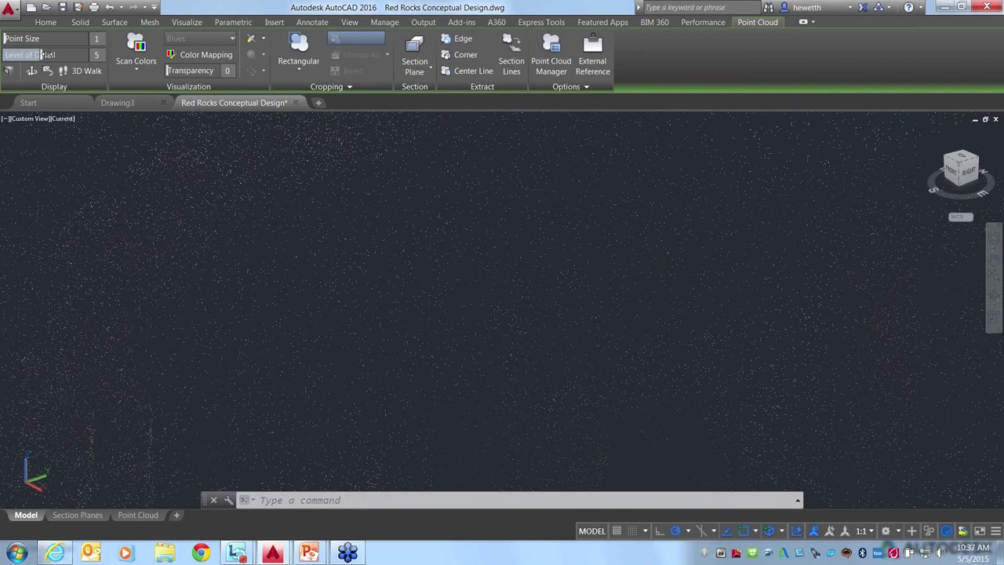
drag(47, 55, 88, 55)
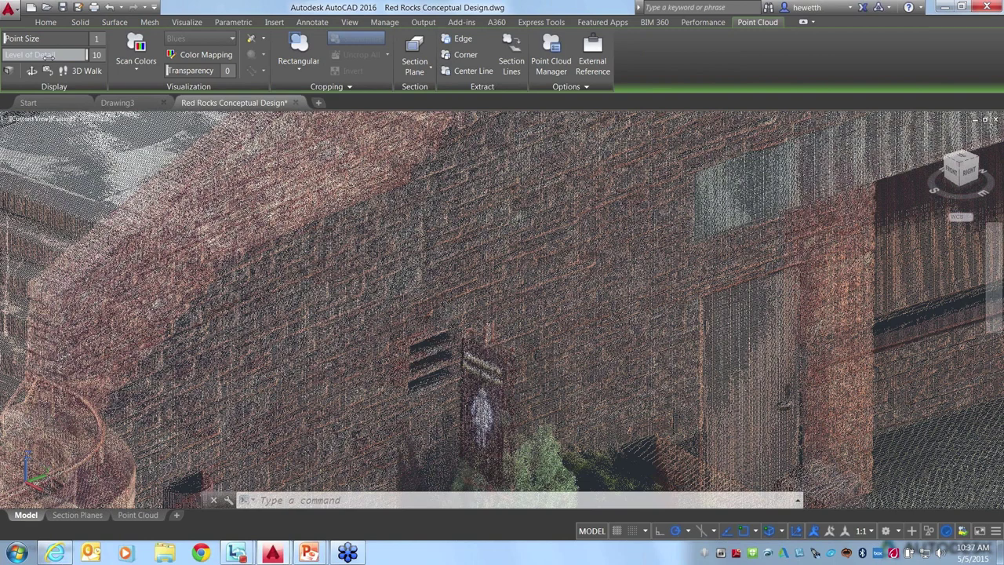
Try level of detail 7 with point sizes 7 and 3, and restore point size 1 and level of detail 10
click(49, 55)
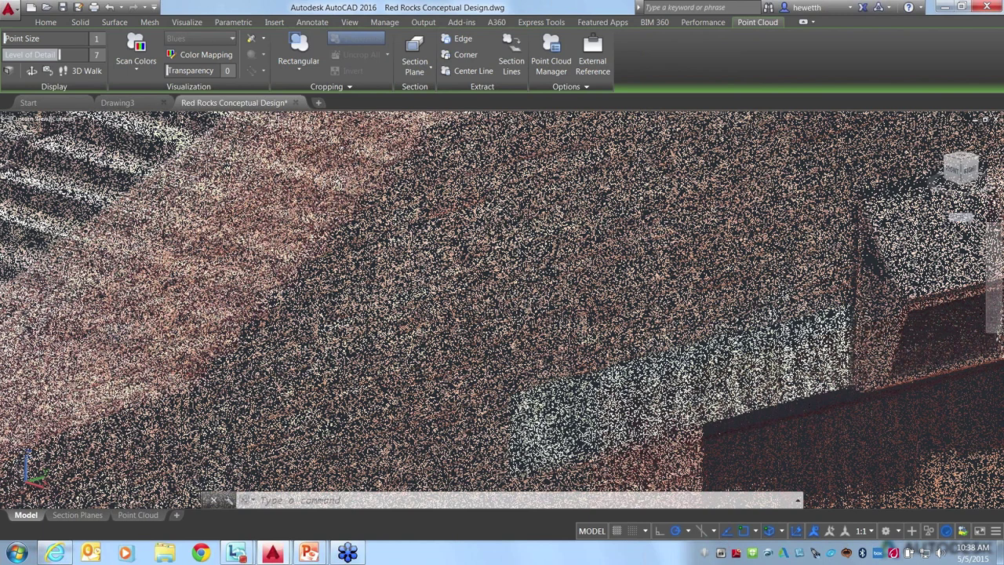
drag(7, 37, 59, 38)
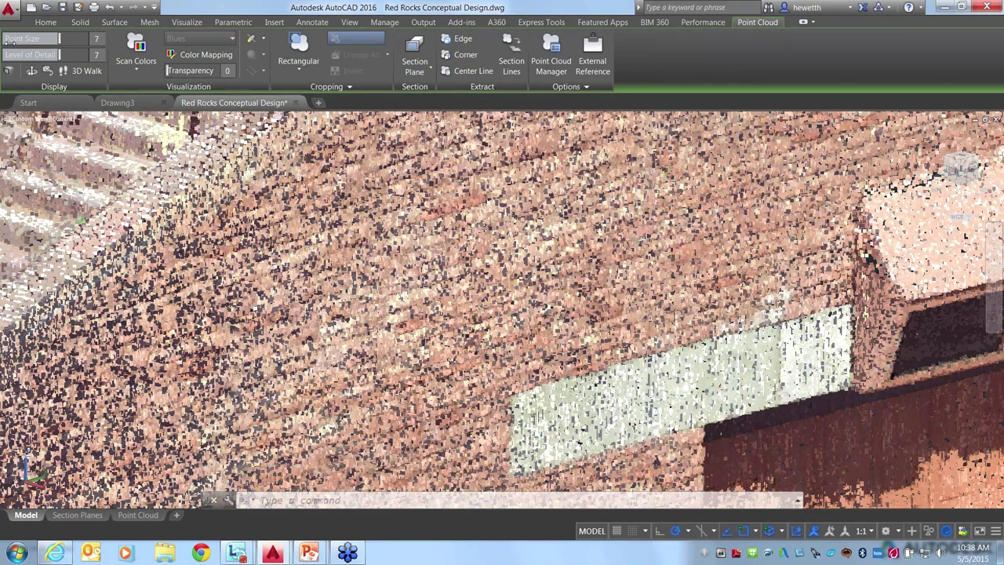
drag(59, 38, 22, 39)
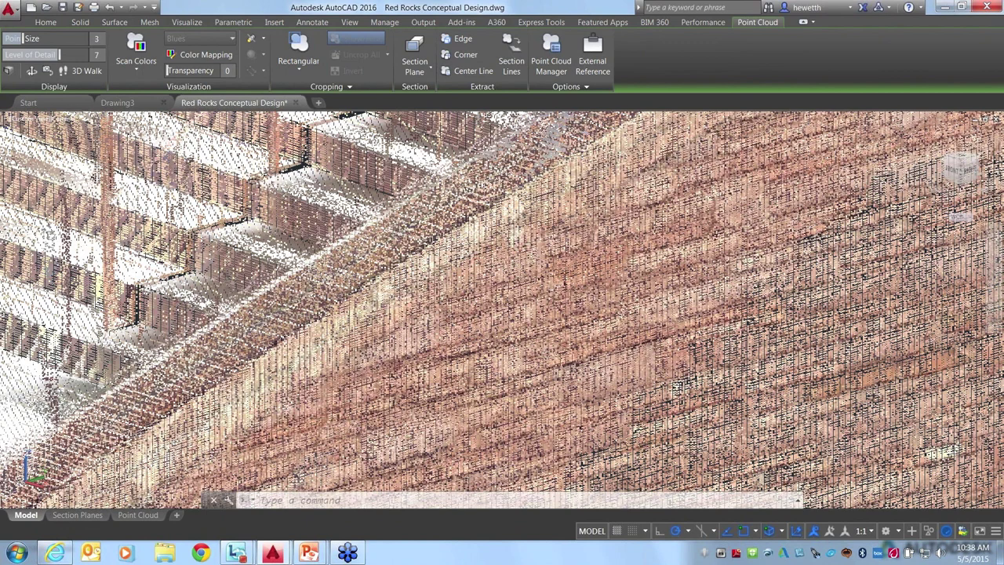
drag(22, 38, 4, 38)
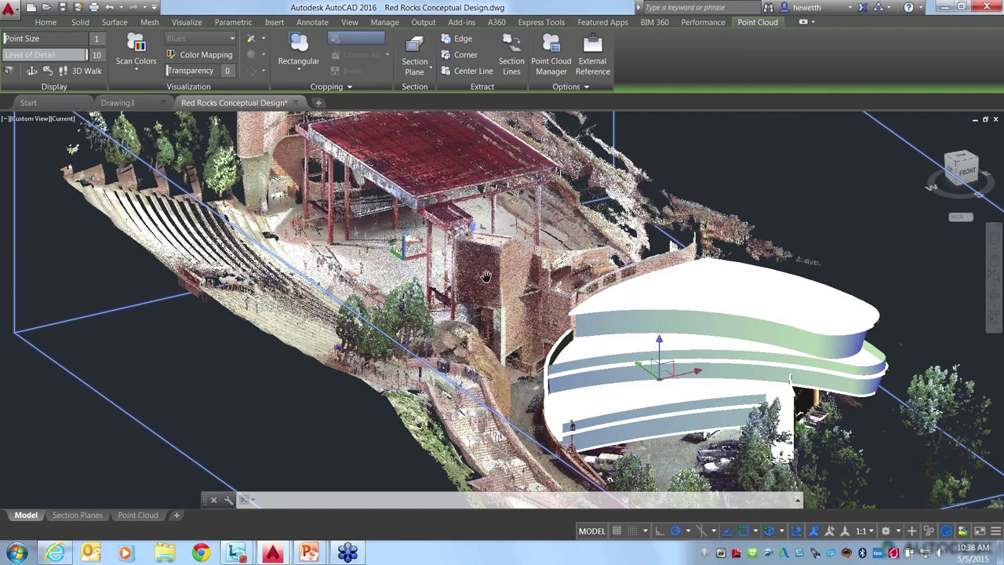
Switch to the PowerPoint slide show to view the "Where to find us…" slide, and return to the AutoCAD drawing
scroll(487, 276, up, 3)
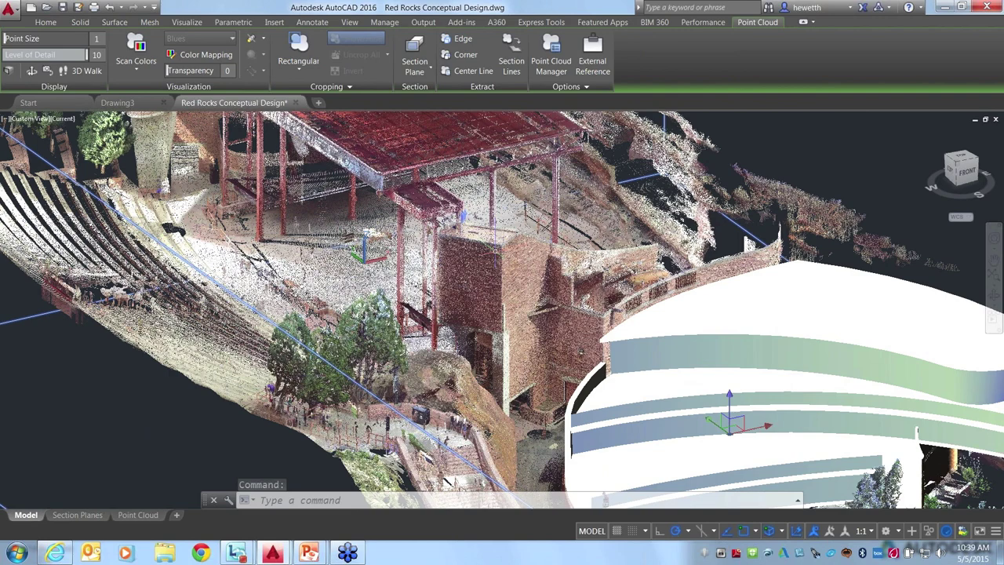
shift+middle_drag(298, 487, 357, 492)
click(309, 553)
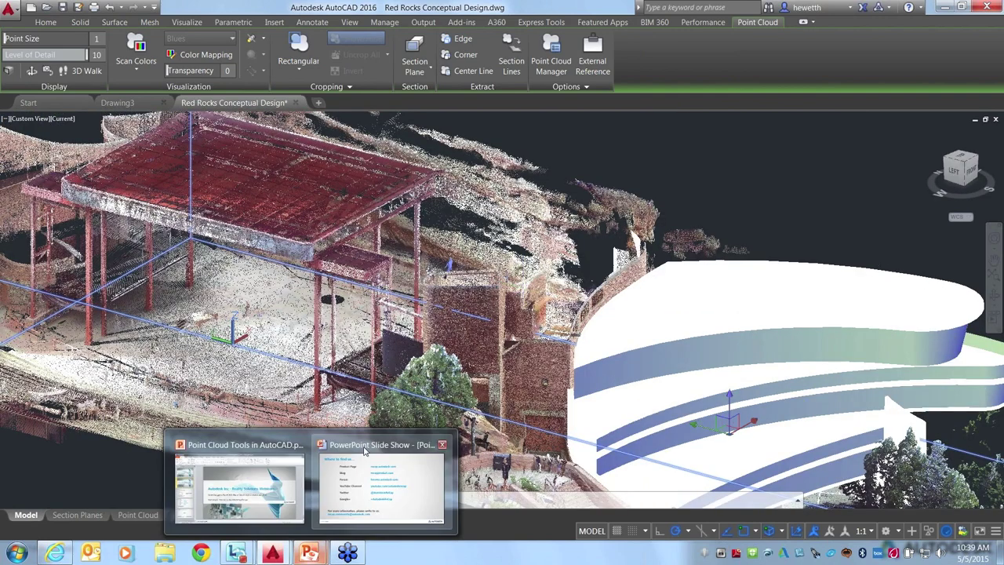
click(364, 449)
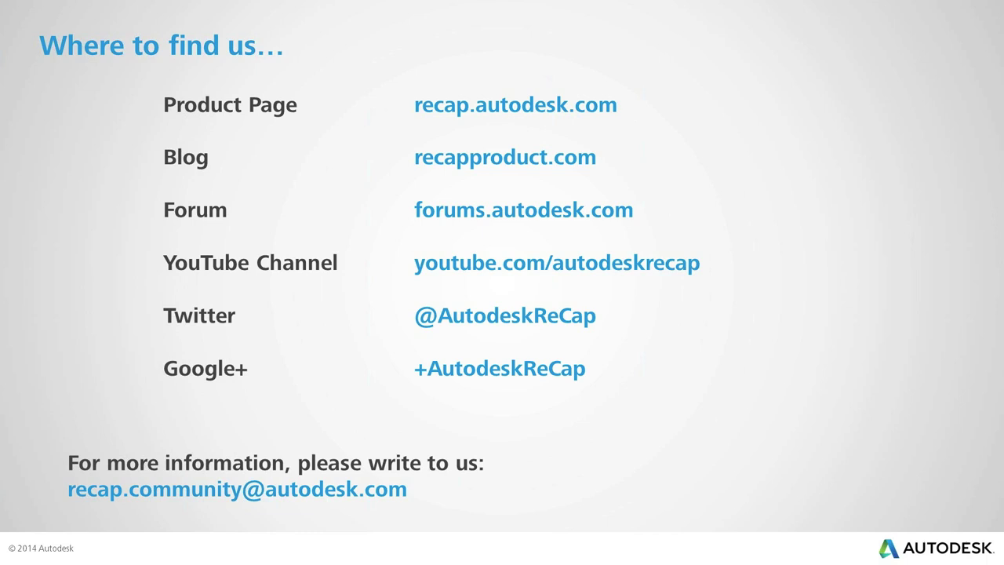
key(alt+Tab)
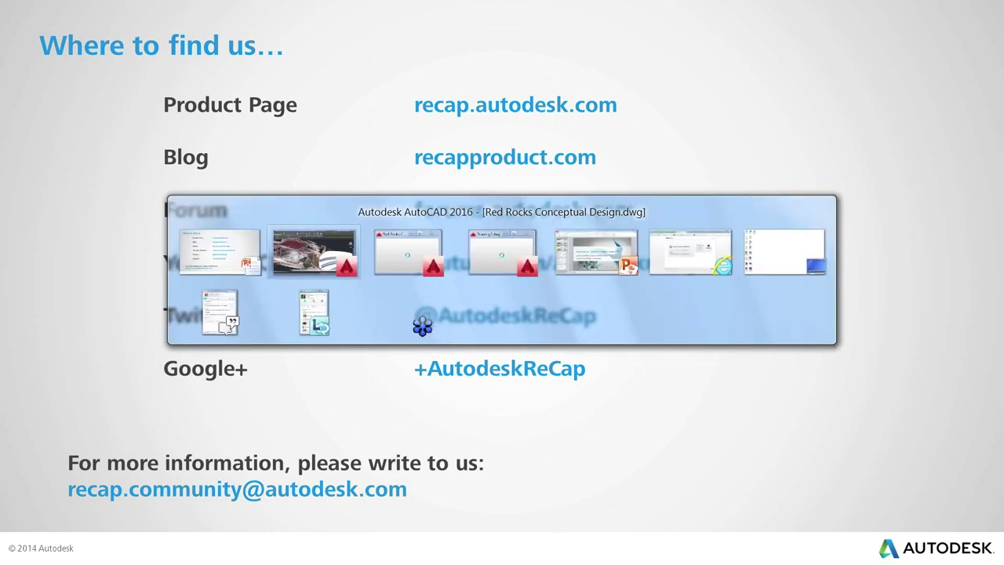
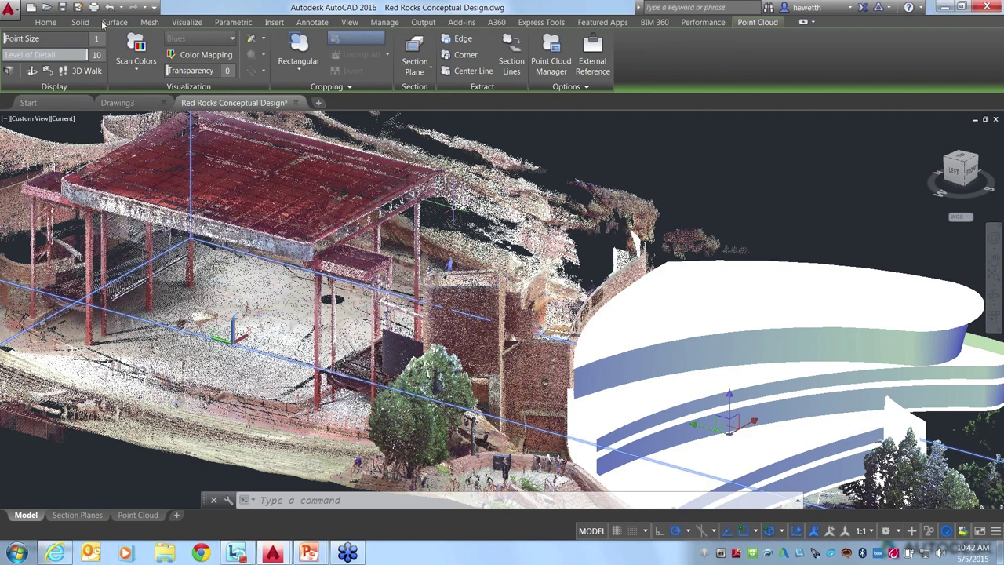
Review the file types that can be attached as references, and close the file selection without attaching anything
click(274, 21)
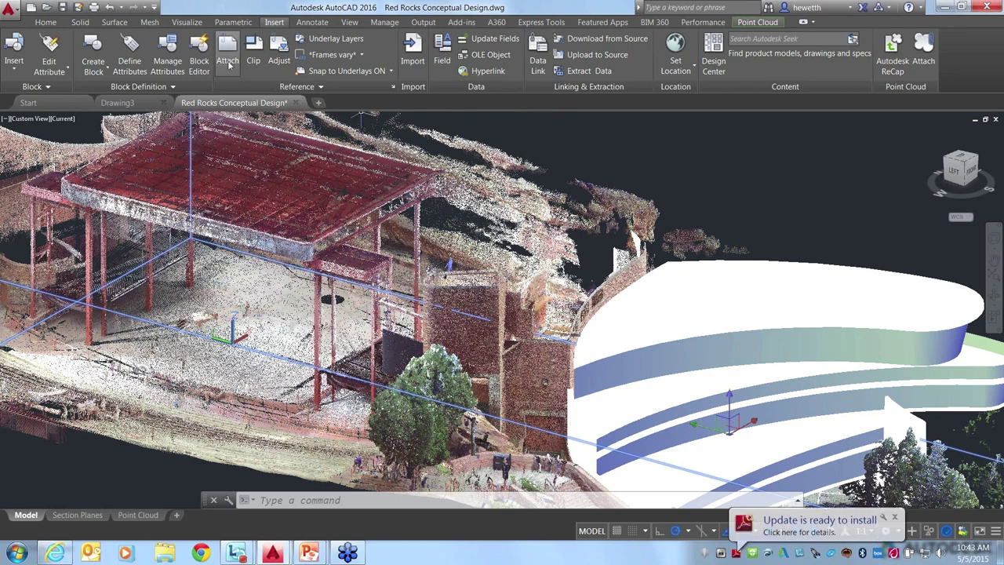
click(229, 61)
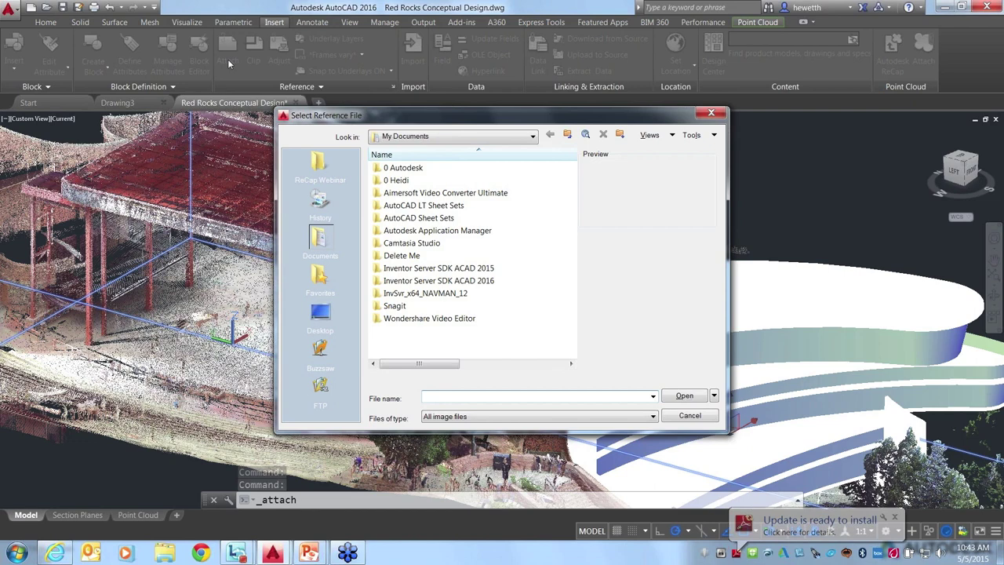
click(510, 416)
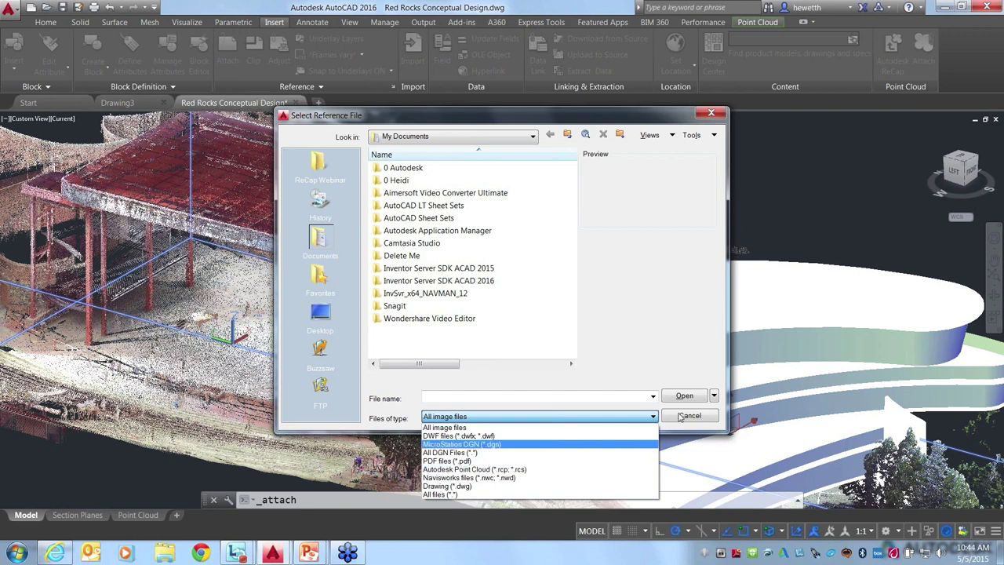
click(645, 427)
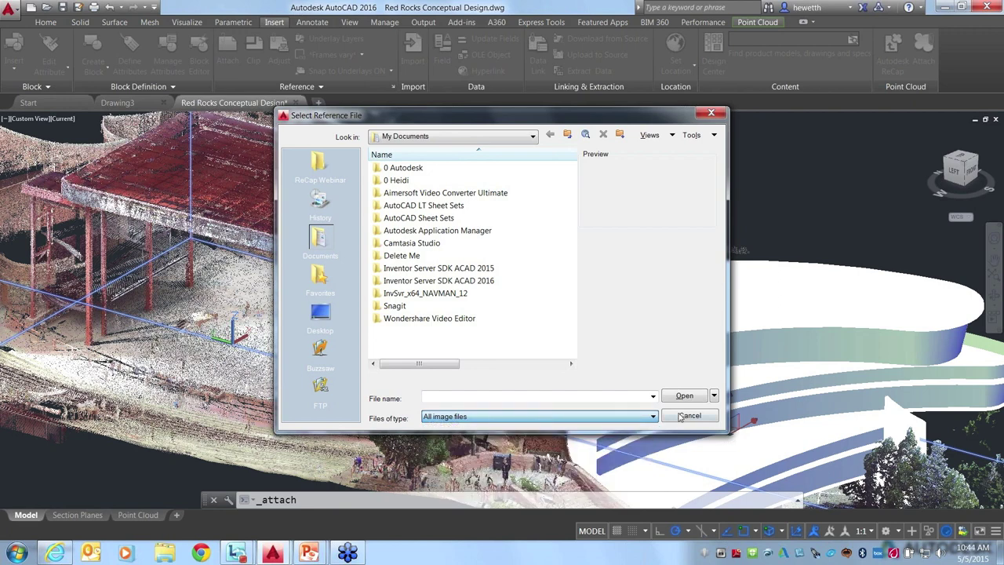
click(680, 416)
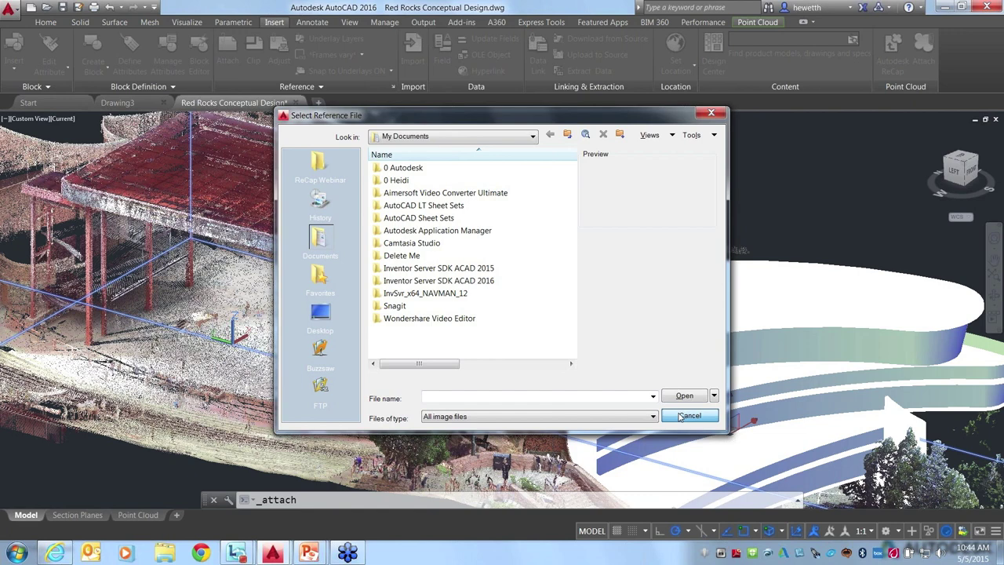
click(681, 416)
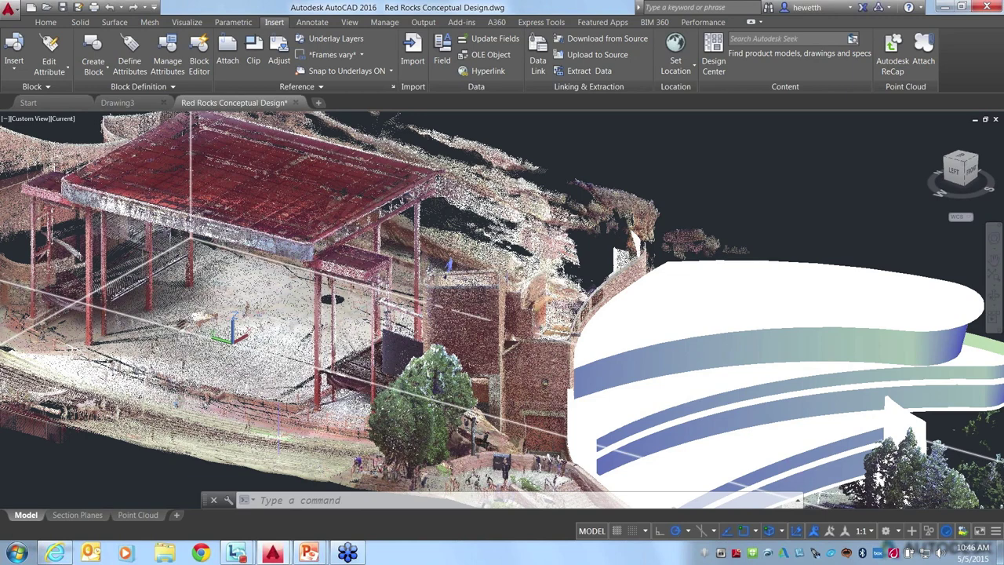
Review the 3D object snap modes for point clouds and the section plane orientations available for the selected cloud
scroll(316, 302, up, 2)
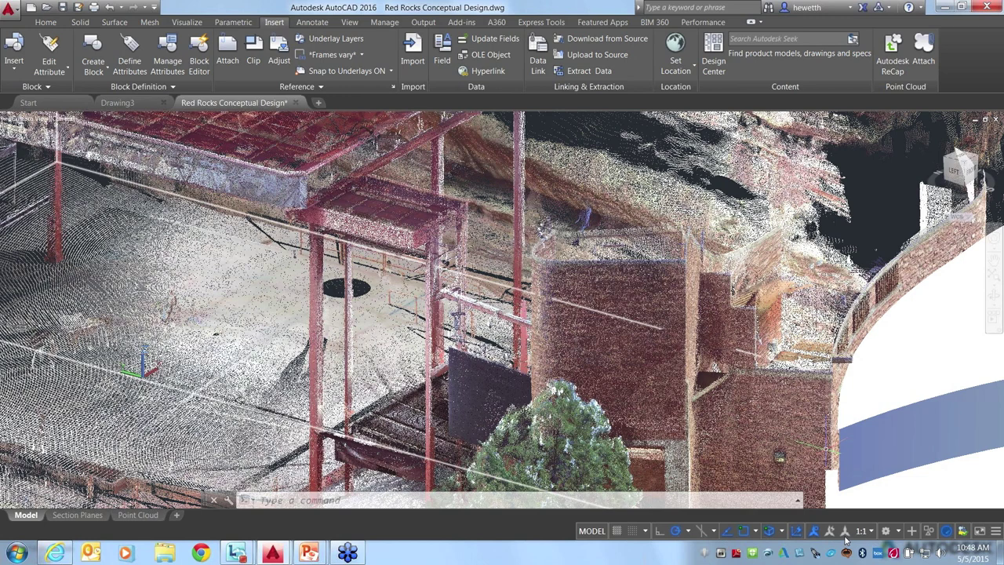
click(778, 531)
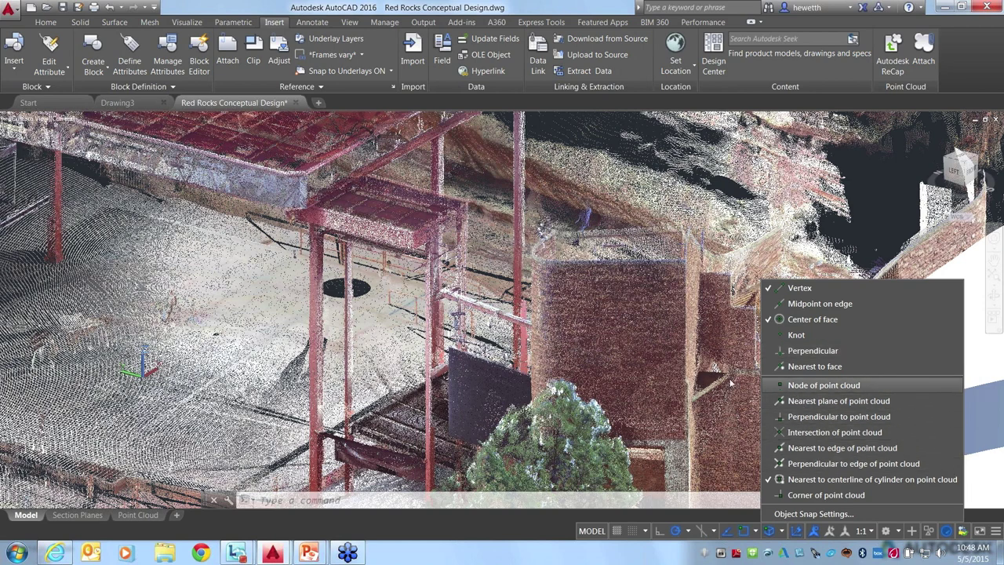
click(619, 365)
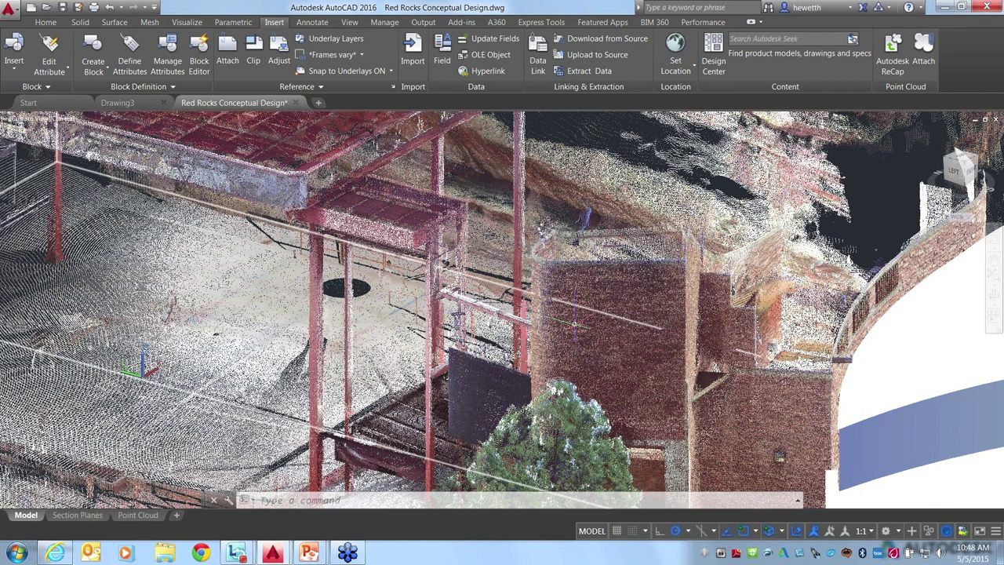
mouse_move(225, 168)
click(426, 71)
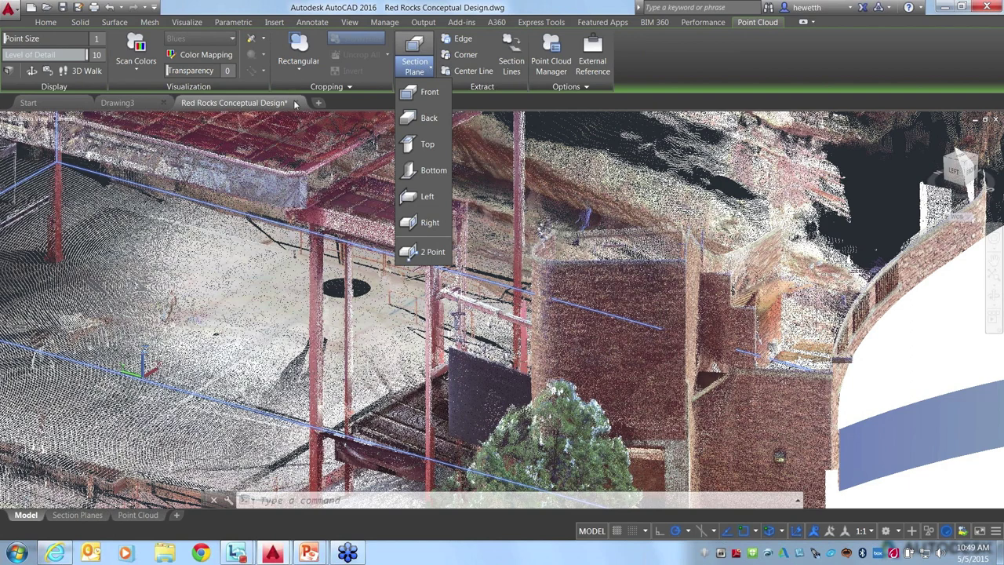
click(346, 87)
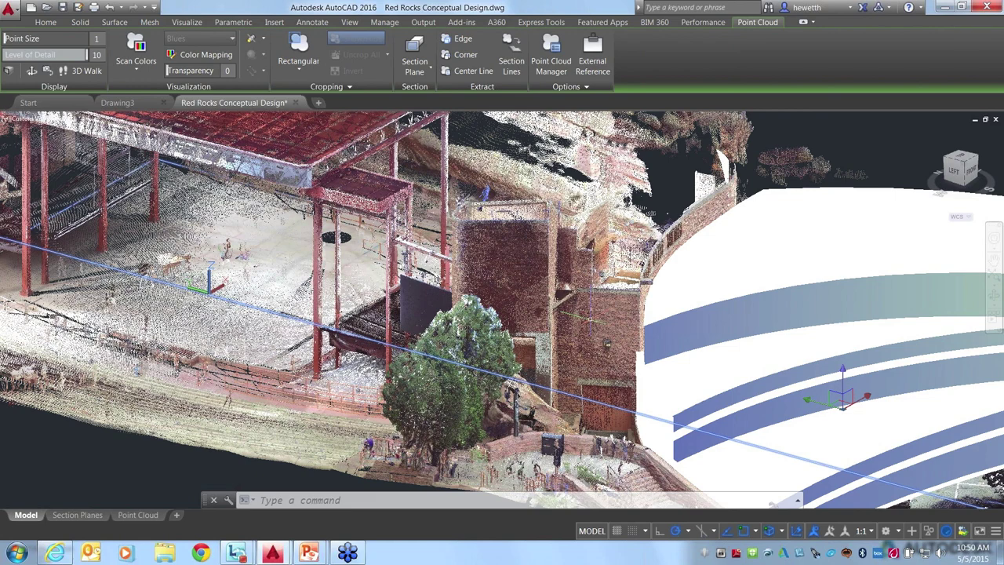
Isolate the selected point cloud to hide the conceptual building, and clear the selection
right_click(590, 321)
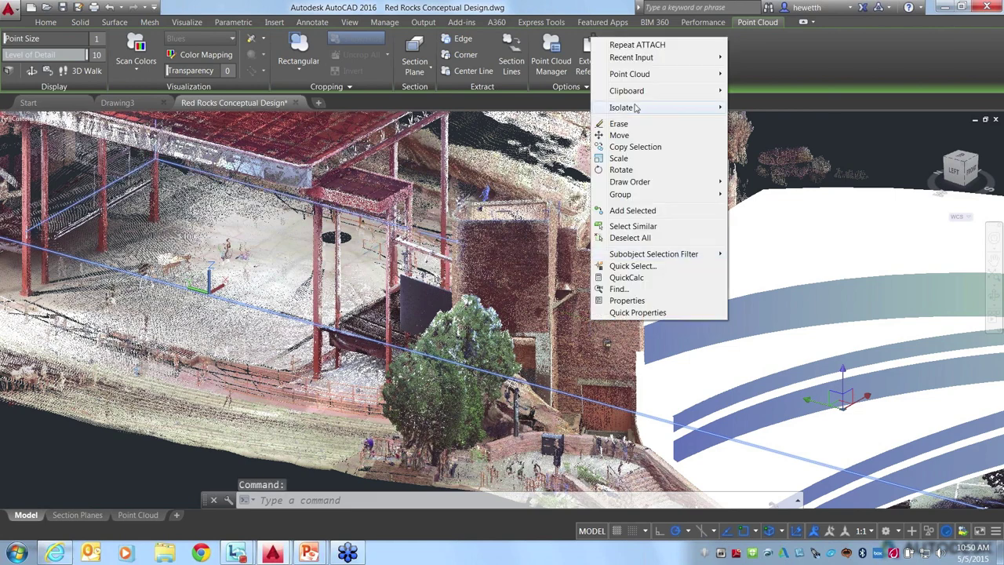
mouse_move(635, 108)
click(770, 108)
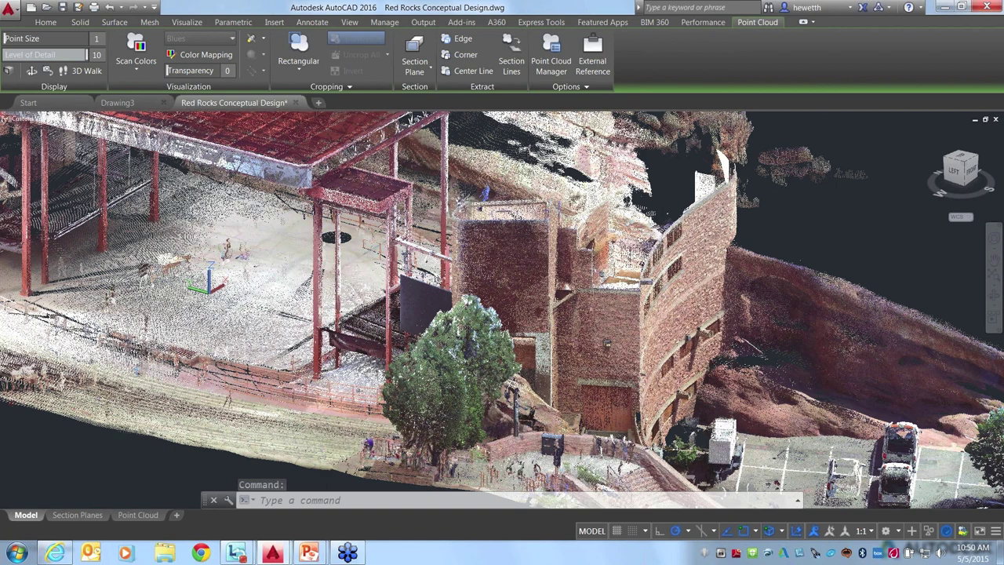
key(Escape)
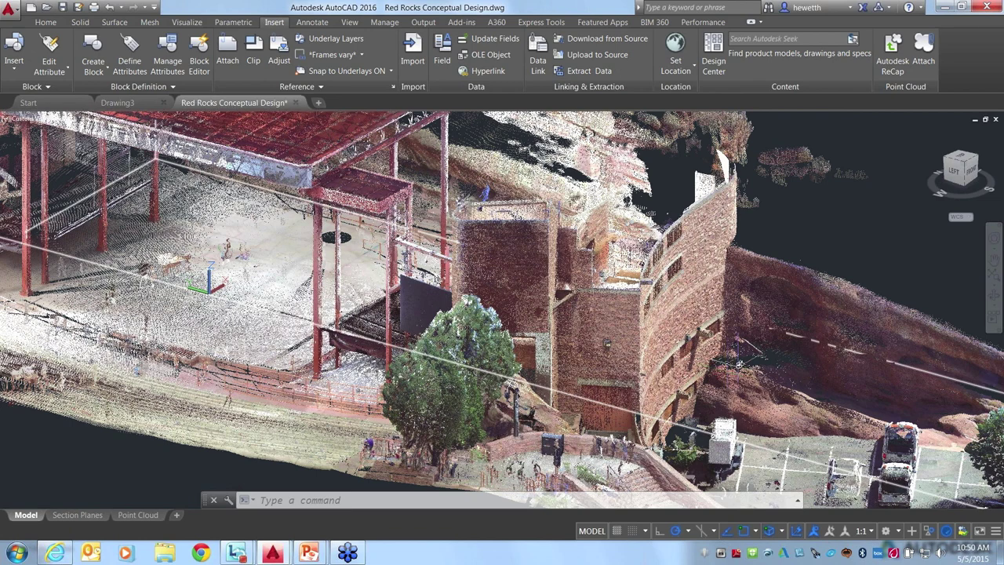
Examine the curved brick wall and fenced trash enclosure up close, and bring the empty space beside the building into view
shift+middle_drag(738, 363, 671, 360)
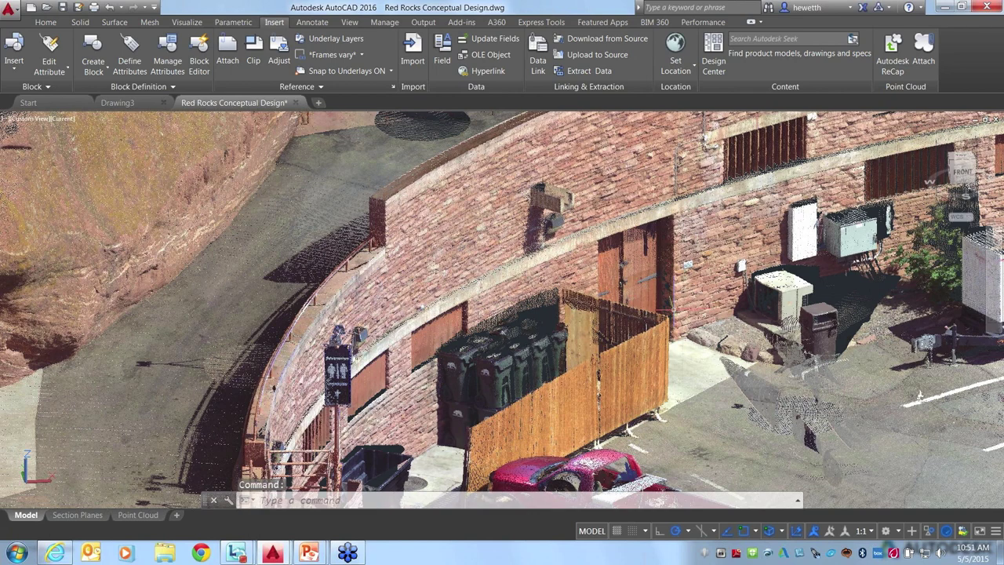
middle_drag(714, 304, 714, 304)
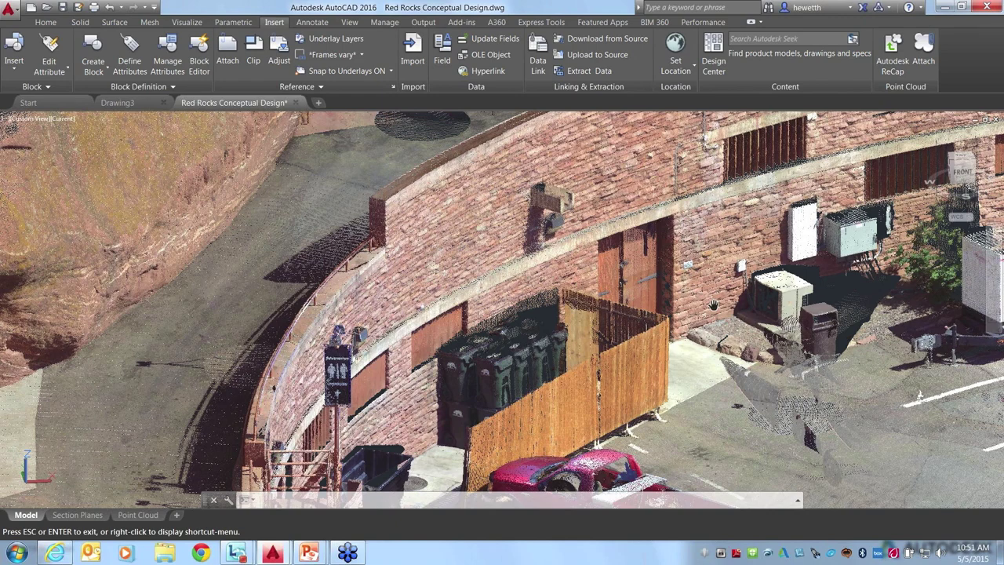
drag(714, 304, 454, 306)
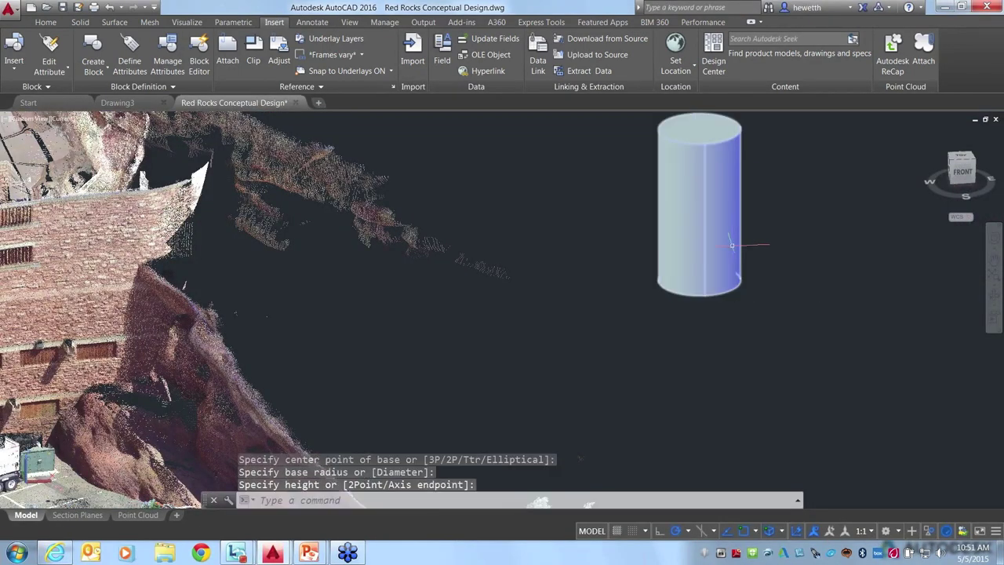
Review the 3D object snap modes for the option that snaps to the centerline of a cylinder on a point cloud
click(733, 238)
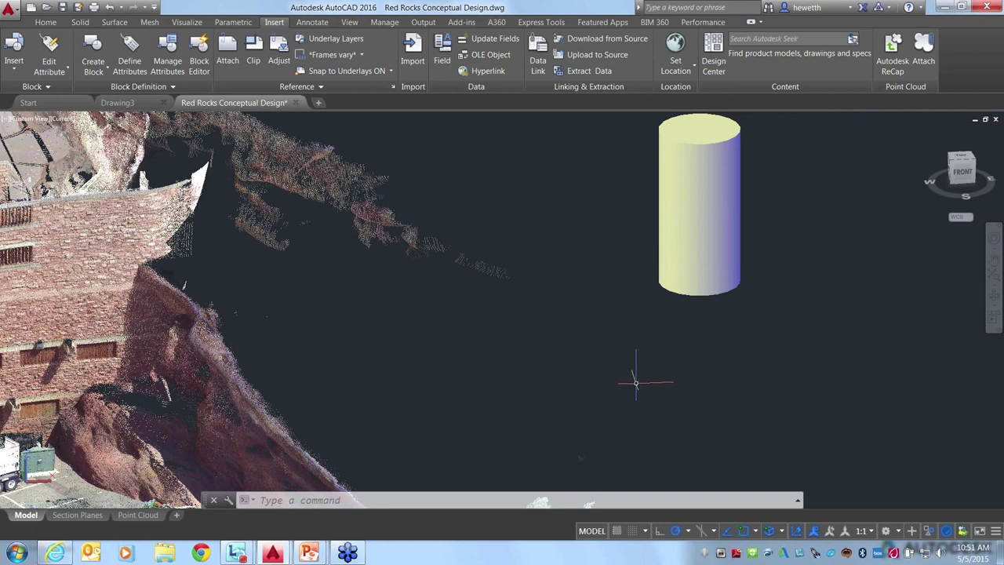
click(782, 534)
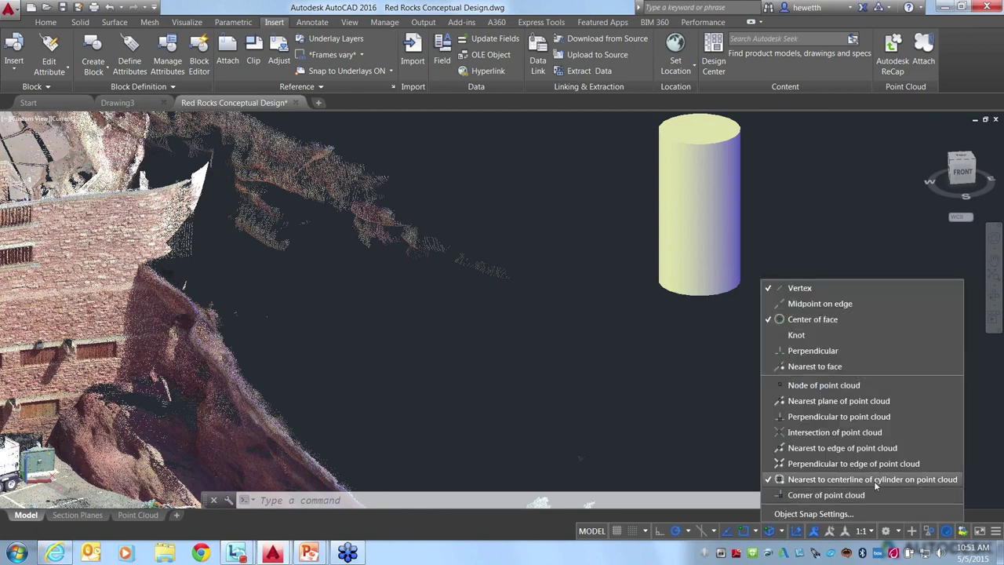
click(667, 370)
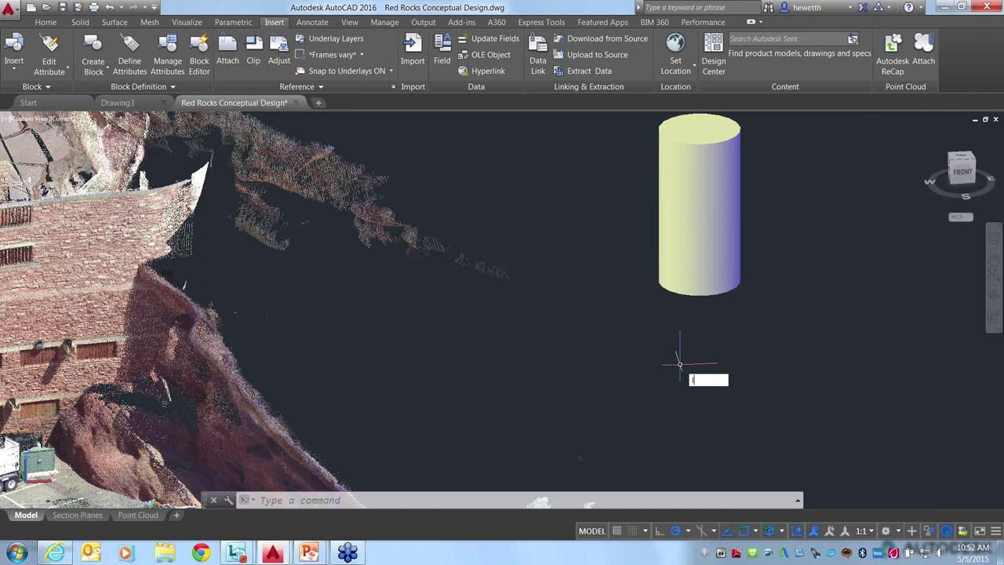
Draw a line along the cylinder's axis from the center of its base to the center of its top face
text(l)
key(Return)
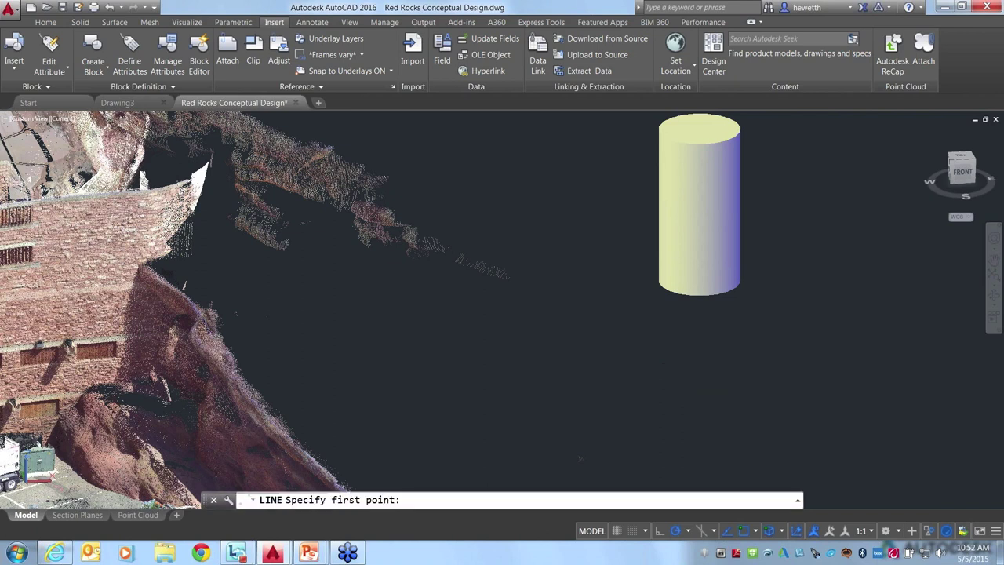
click(699, 280)
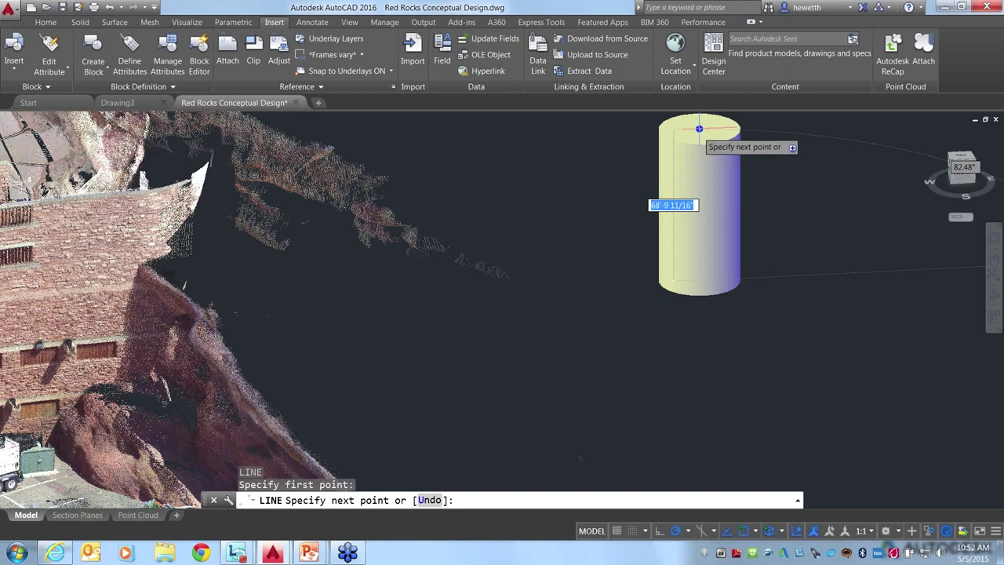
click(699, 128)
key(Return)
Draw a circle around the underside of the cylinder, centered on the base face and using the Quadrant snap for its radius
shift+middle_drag(740, 337, 739, 325)
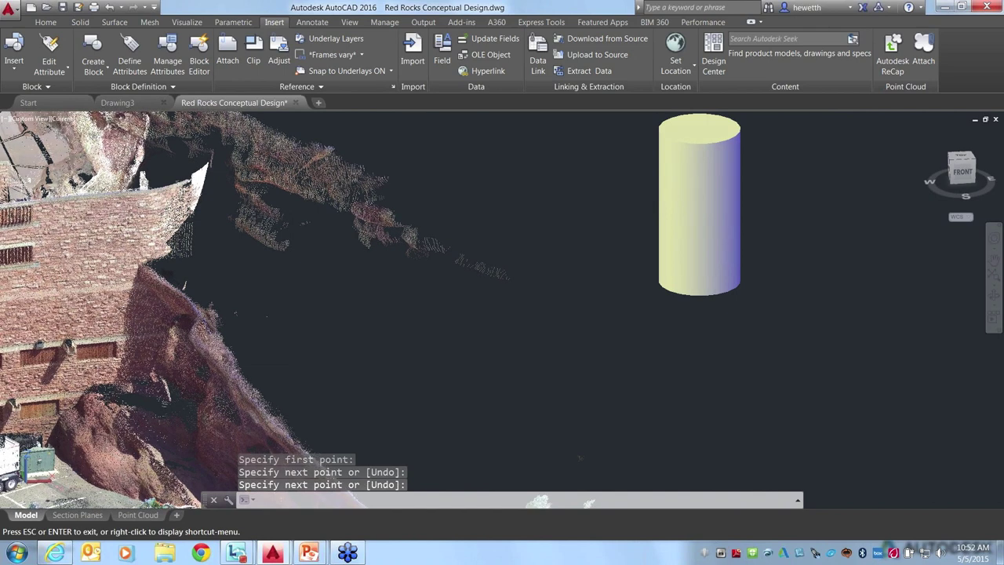
key(Escape)
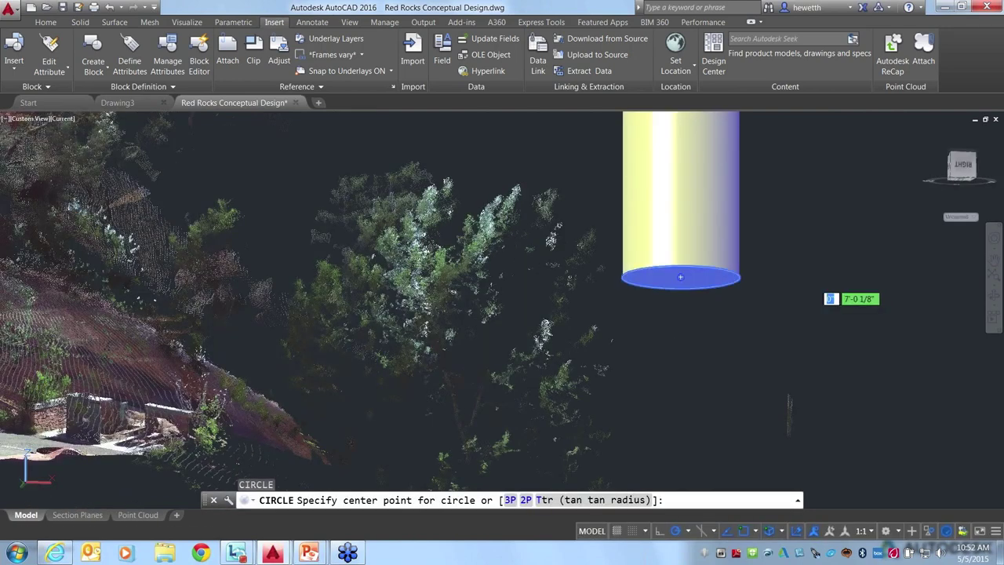
click(681, 276)
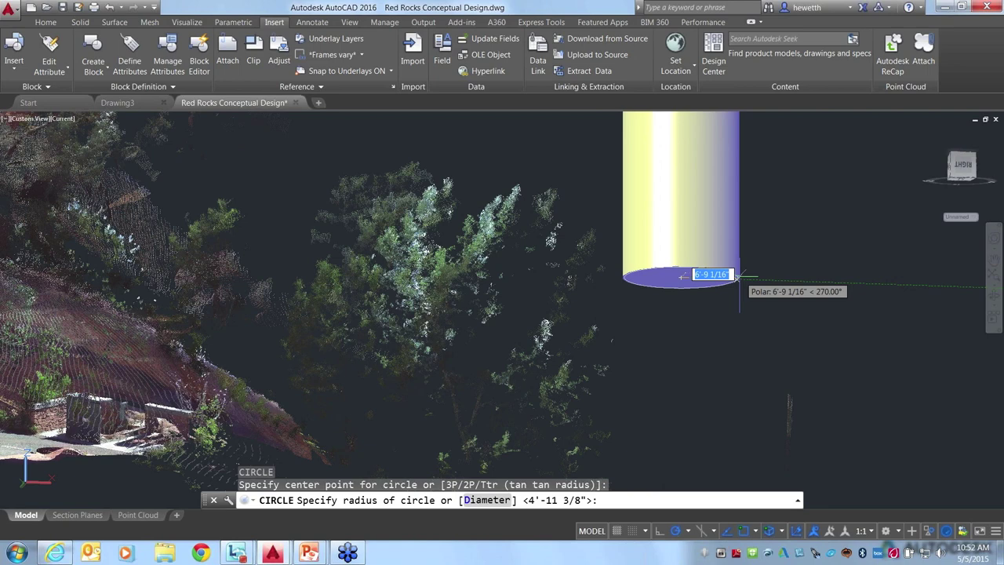
shift+right_click(740, 279)
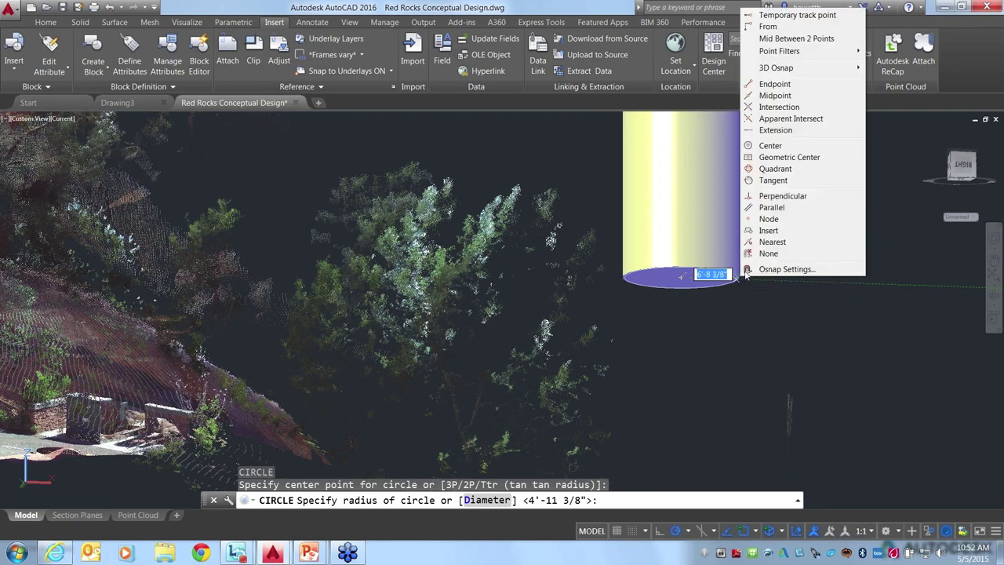
click(776, 169)
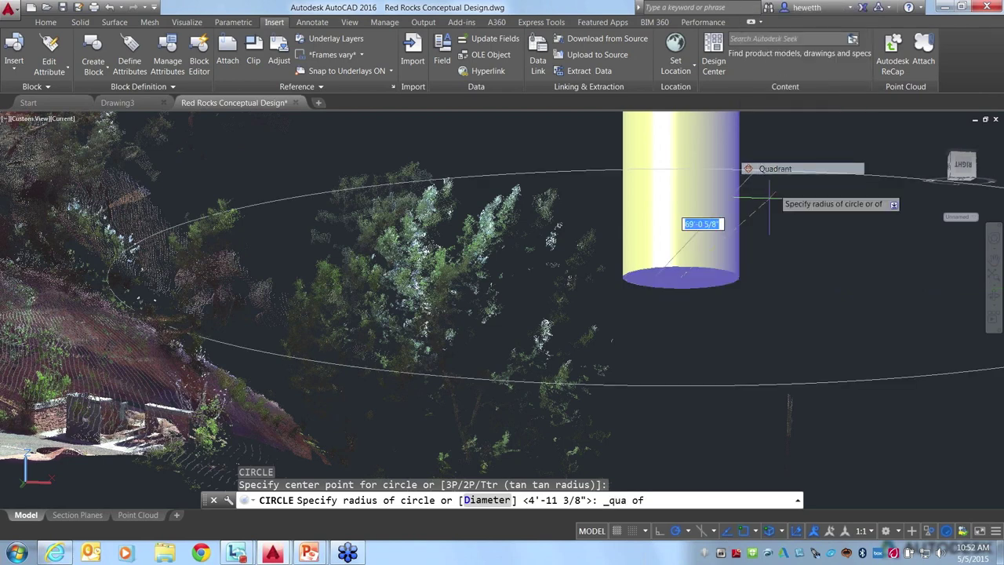
click(784, 227)
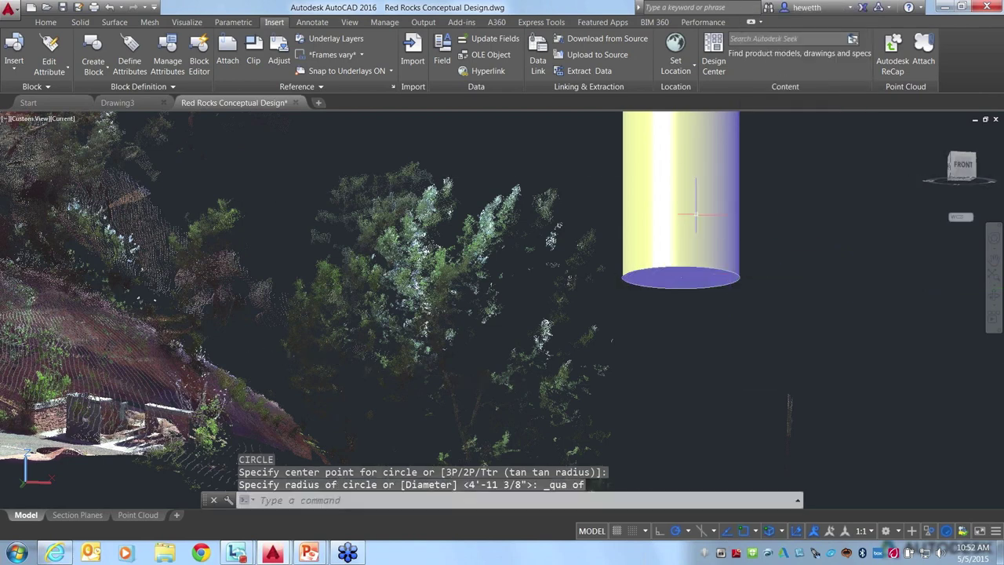
Erase the solid cylinder, keeping its axis line and base circle
click(745, 218)
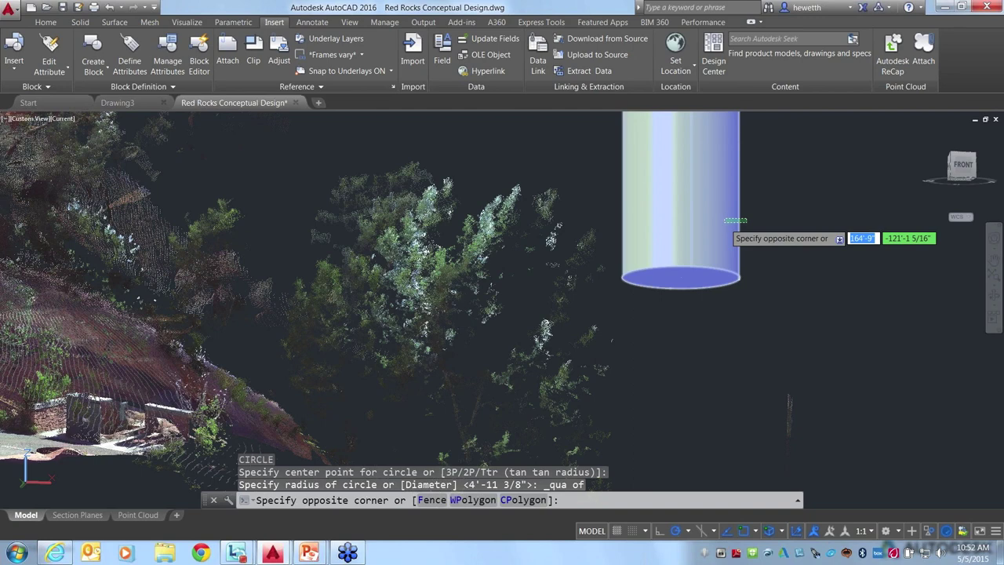
click(724, 220)
text(E)
key(Return)
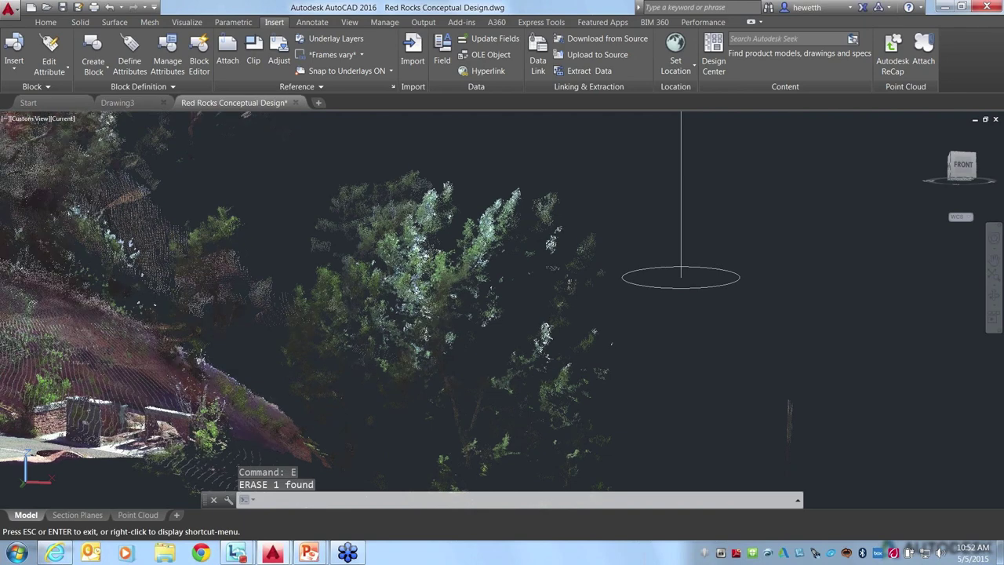
Select the Red Rocks point cloud beside the circle and line, and open the Point Cloud Manager for it
shift+middle_drag(681, 196, 668, 152)
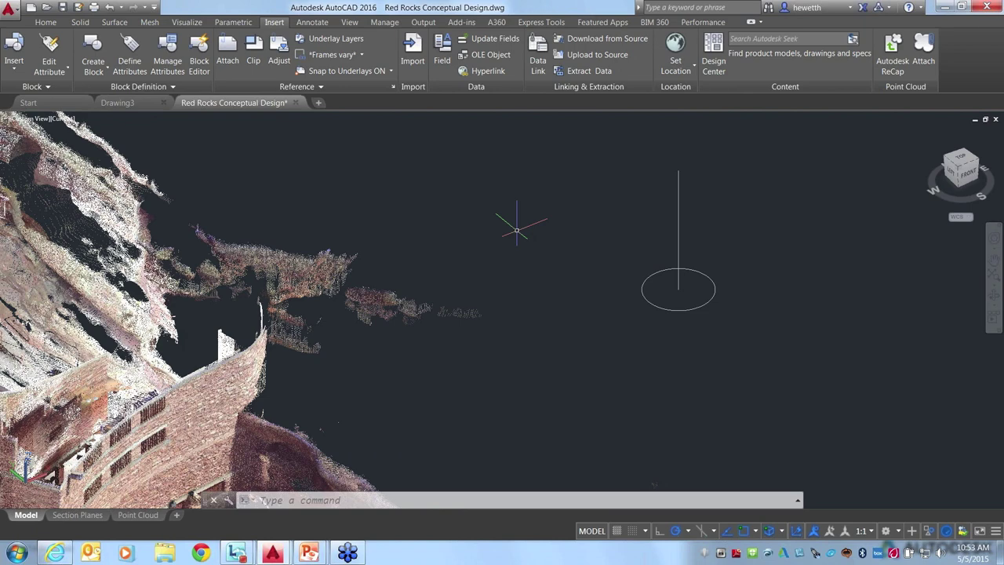
click(269, 323)
click(550, 60)
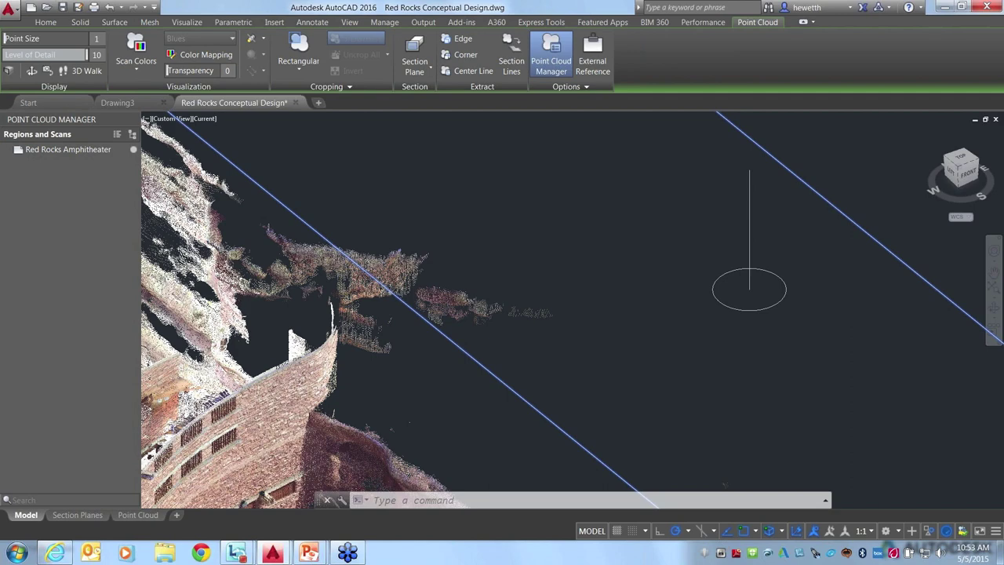
scroll(522, 264, down, 2)
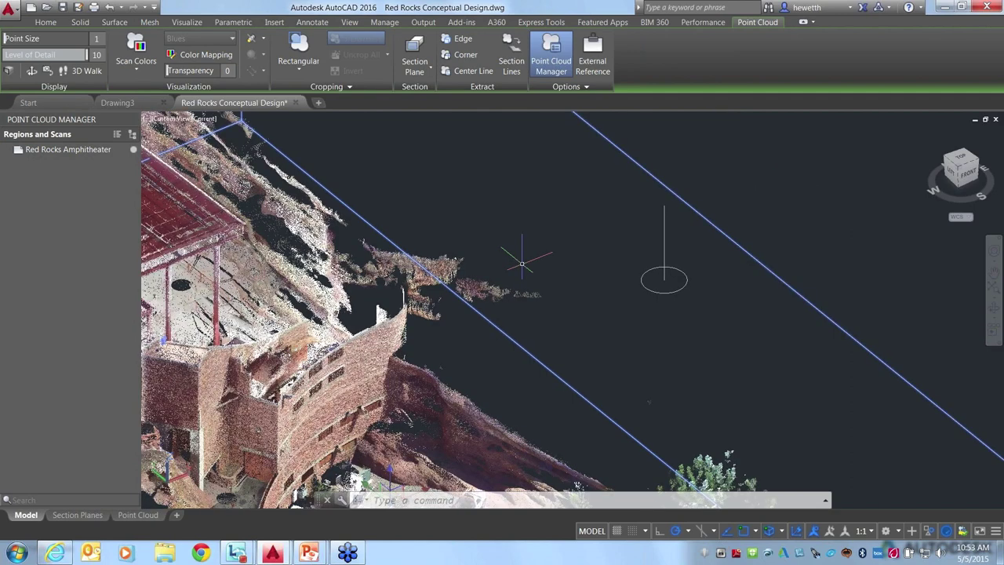
middle_drag(522, 263, 691, 269)
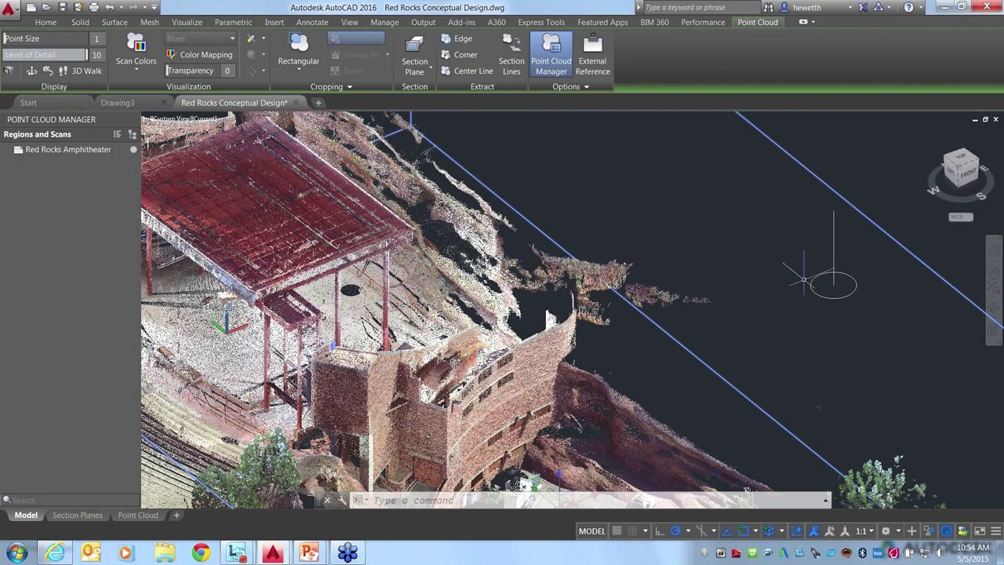
Try to erase the line and circle while the point cloud is still selected, and undo the erase
click(873, 312)
click(820, 269)
text(e)
key(Return)
text(u)
key(Return)
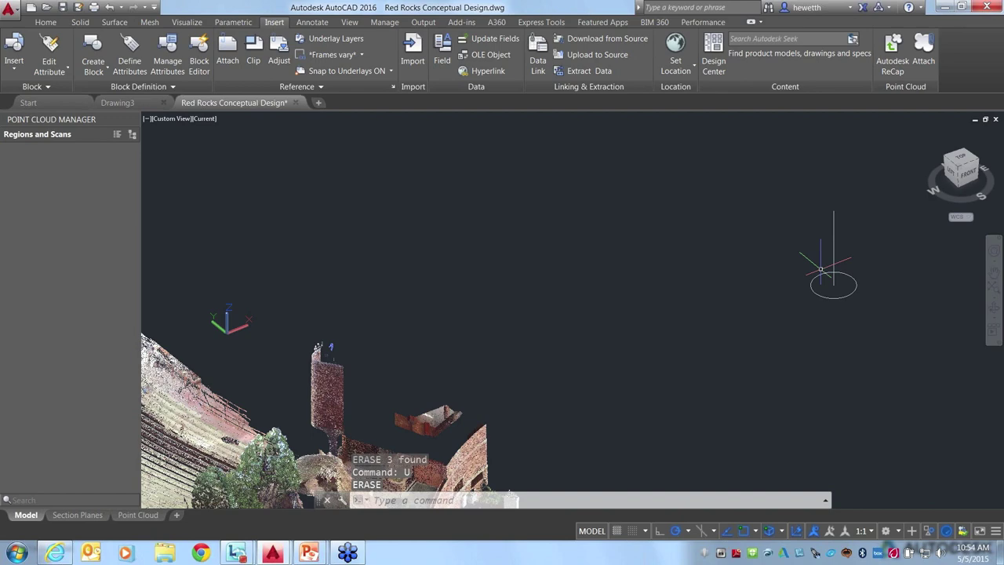
Erase only the vertical axis line and the base circle beside the point cloud
click(824, 297)
click(822, 292)
text(e)
key(Return)
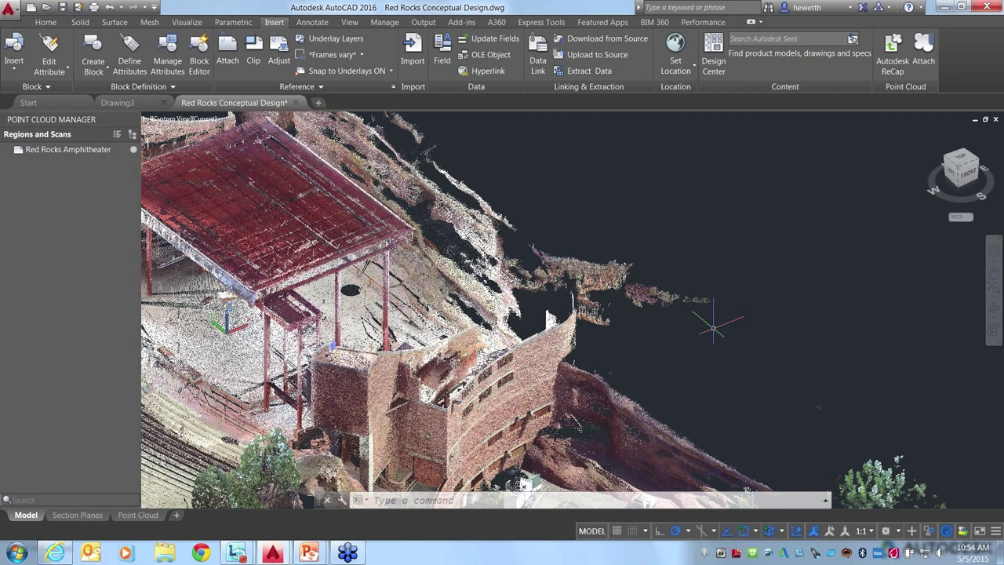
Create a Front-oriented section plane through the point cloud, and erase that section plane again
text(p)
key(Return)
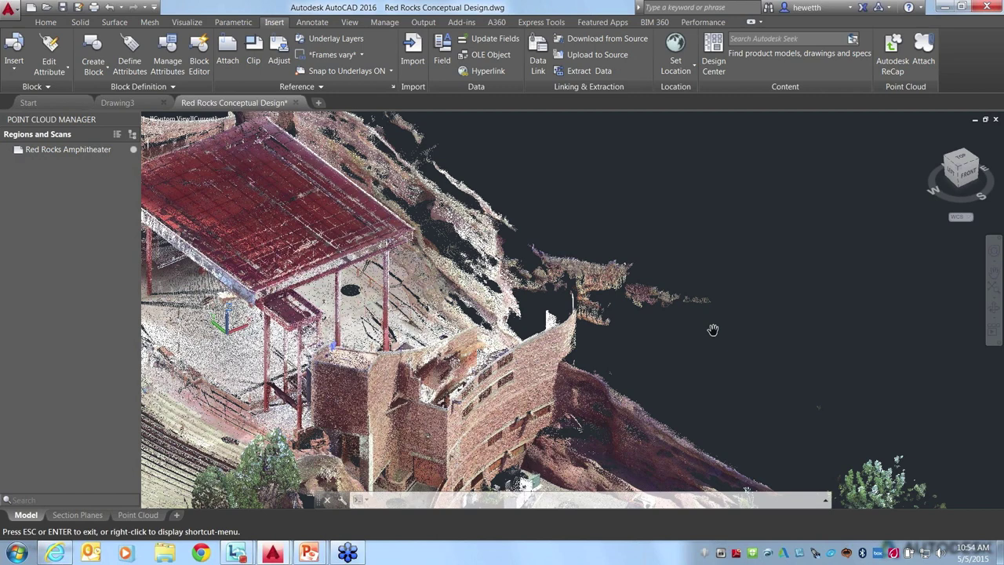
drag(713, 329, 758, 289)
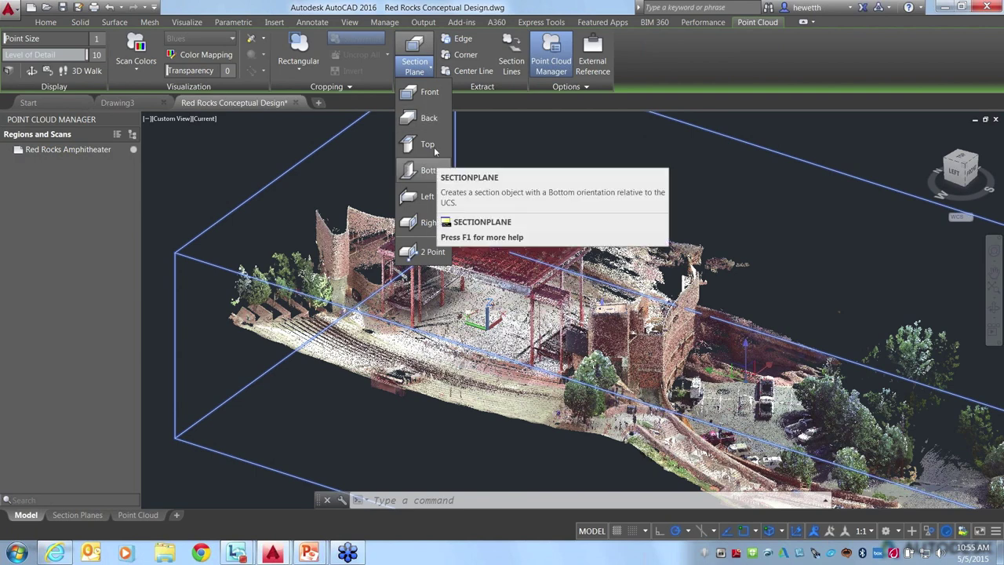
click(427, 144)
key(Escape)
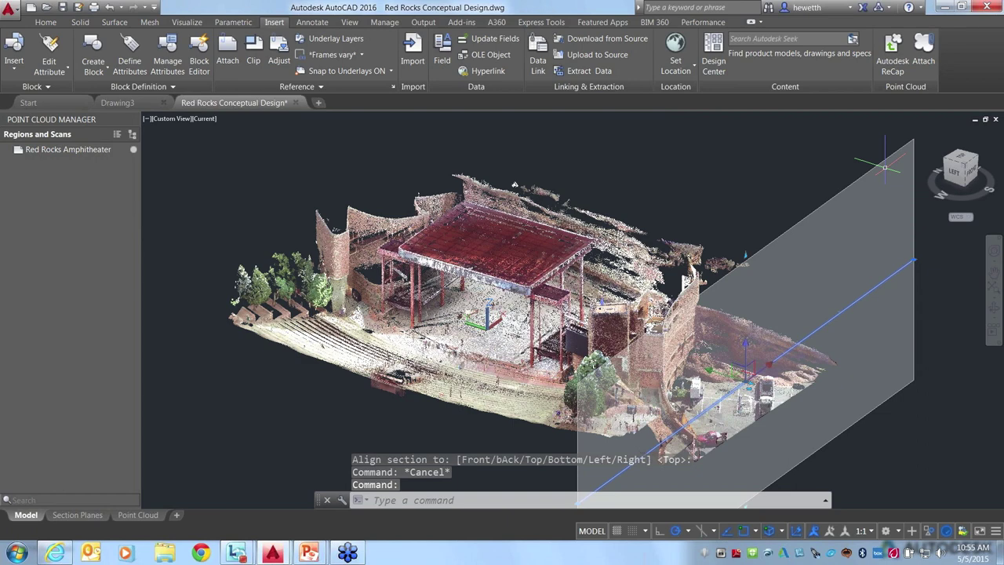
click(885, 167)
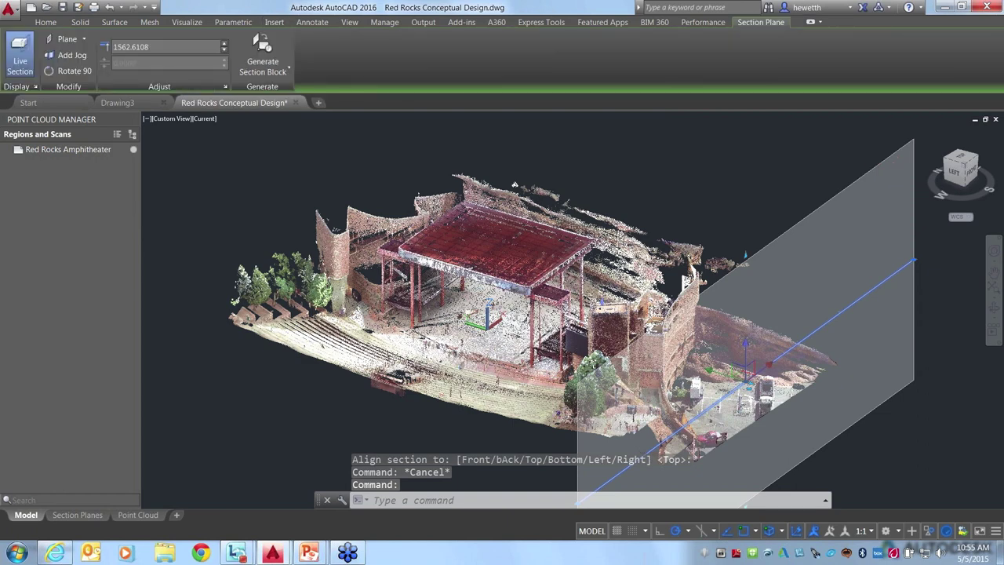
text(E)
key(Return)
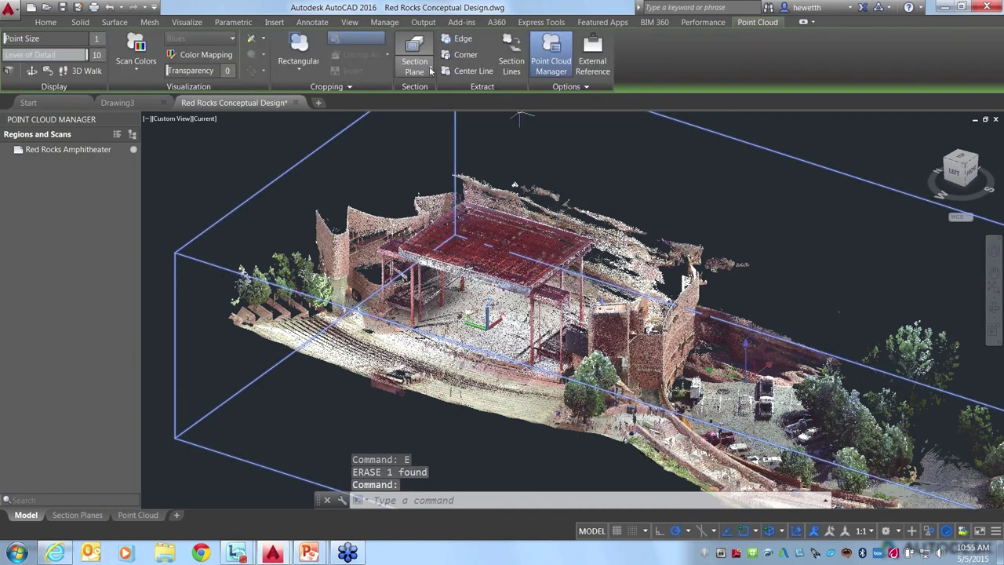
Create a section plane with Left orientation through the point cloud, and clear the selection
click(414, 69)
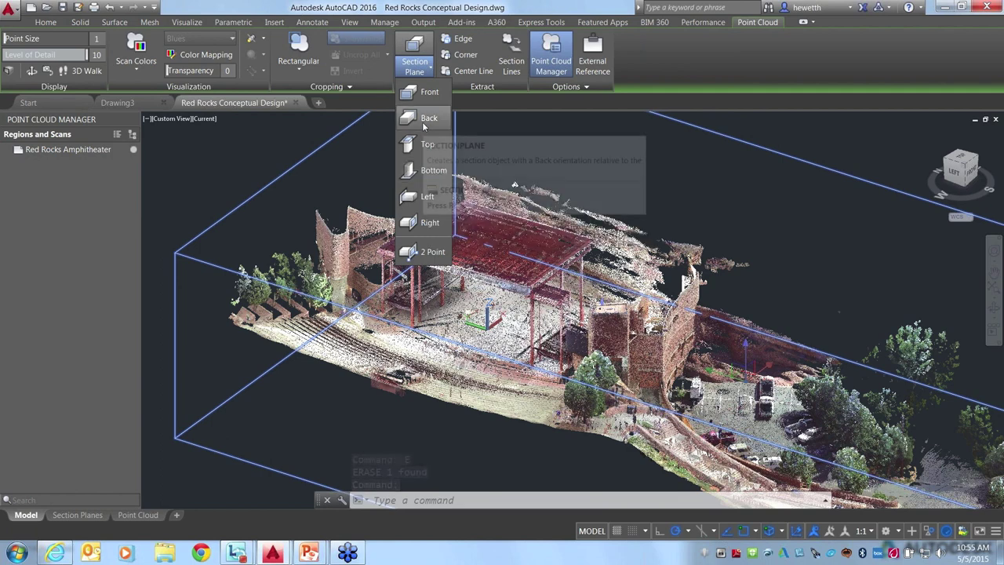
click(418, 197)
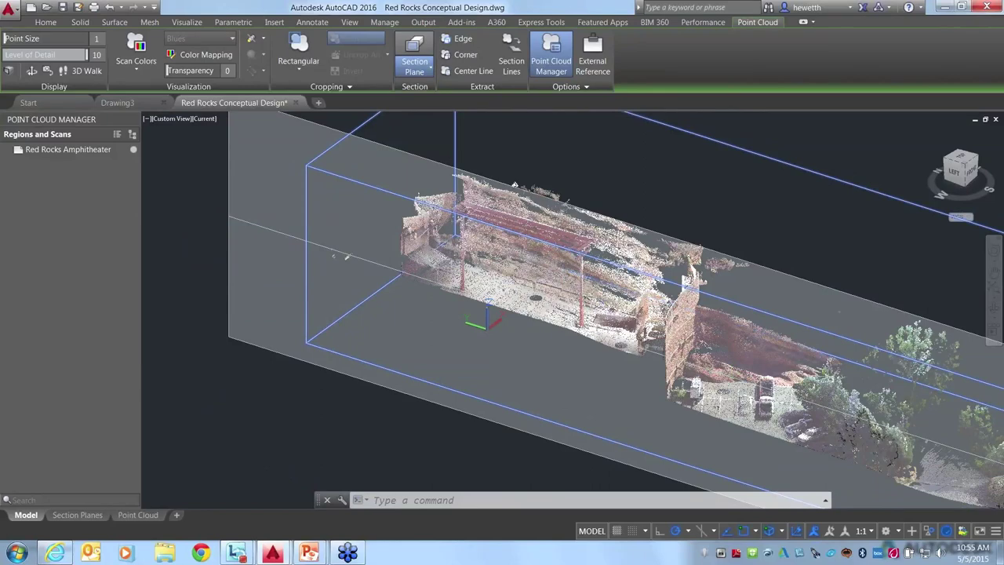
click(415, 49)
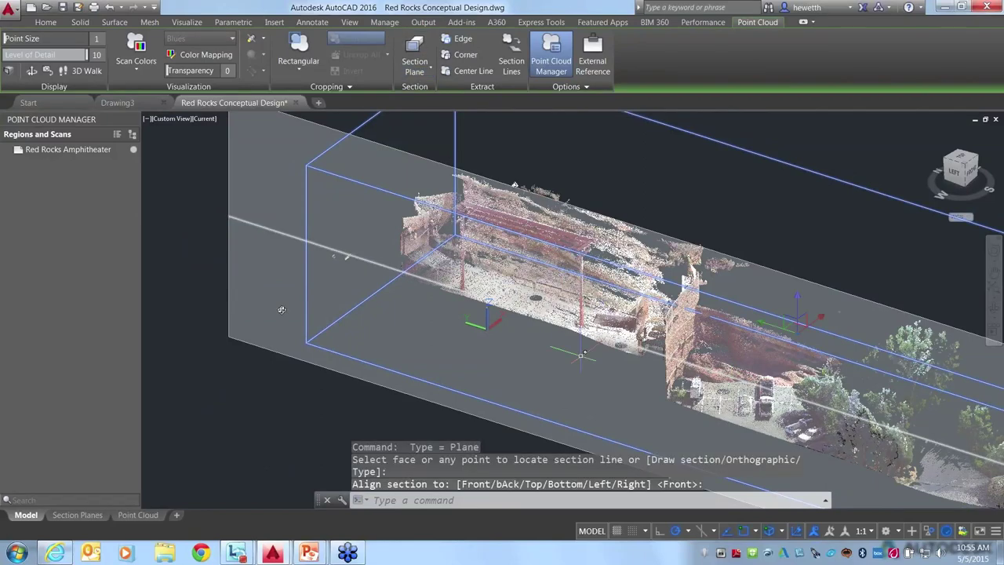
key(Return)
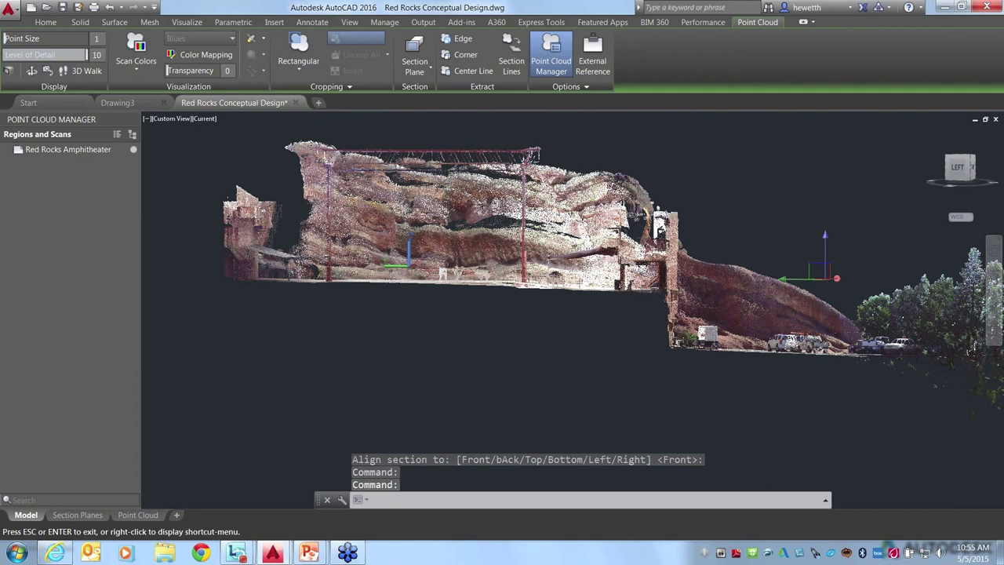
key(Escape)
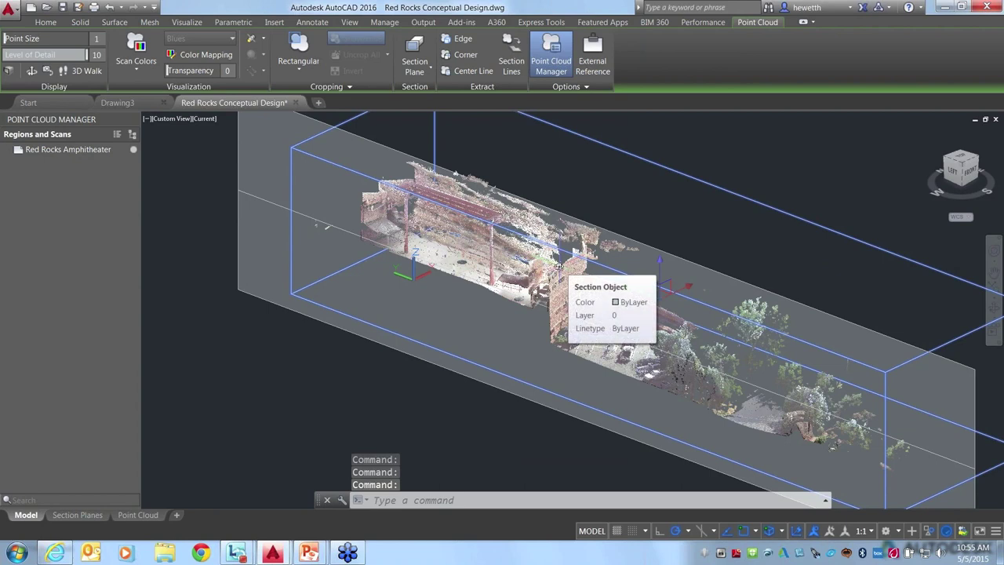
shift+middle_drag(559, 268, 559, 268)
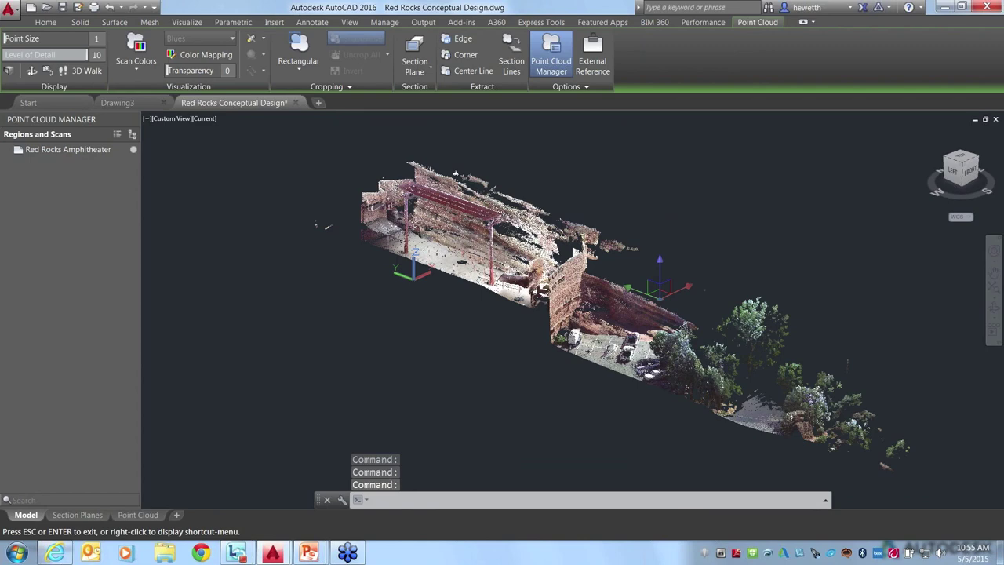
key(Escape)
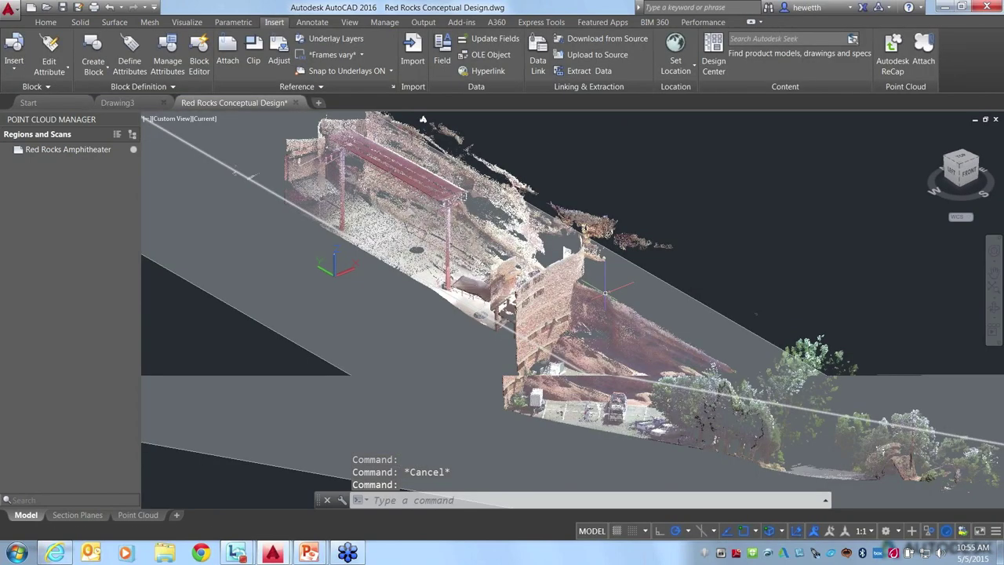
Examine the sectioned point cloud from the side, along the cut through the stage roof and brick wall
shift+middle_drag(422, 120, 335, 208)
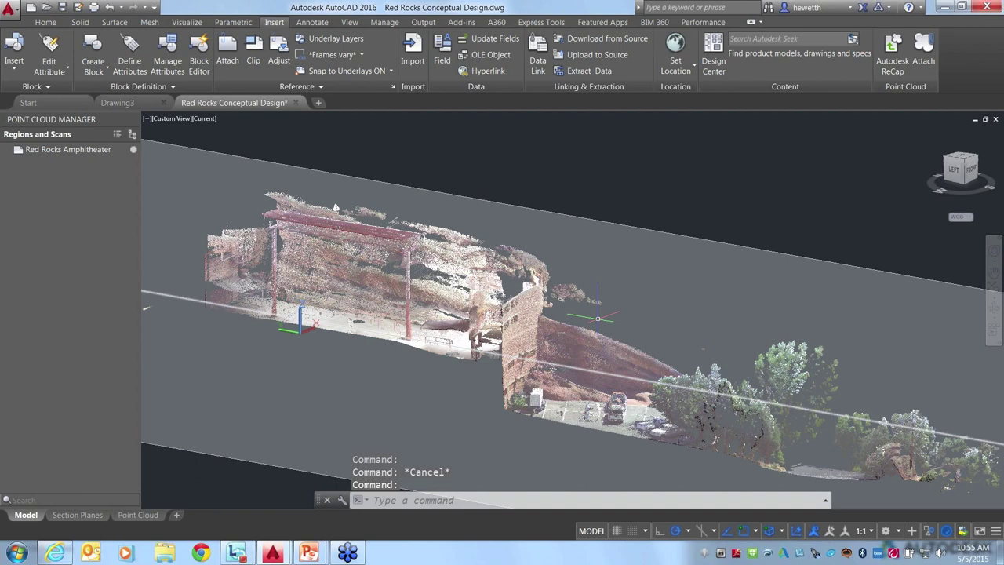
mouse_move(145, 308)
middle_down()
mouse_move(239, 261)
mouse_move(150, 326)
middle_up()
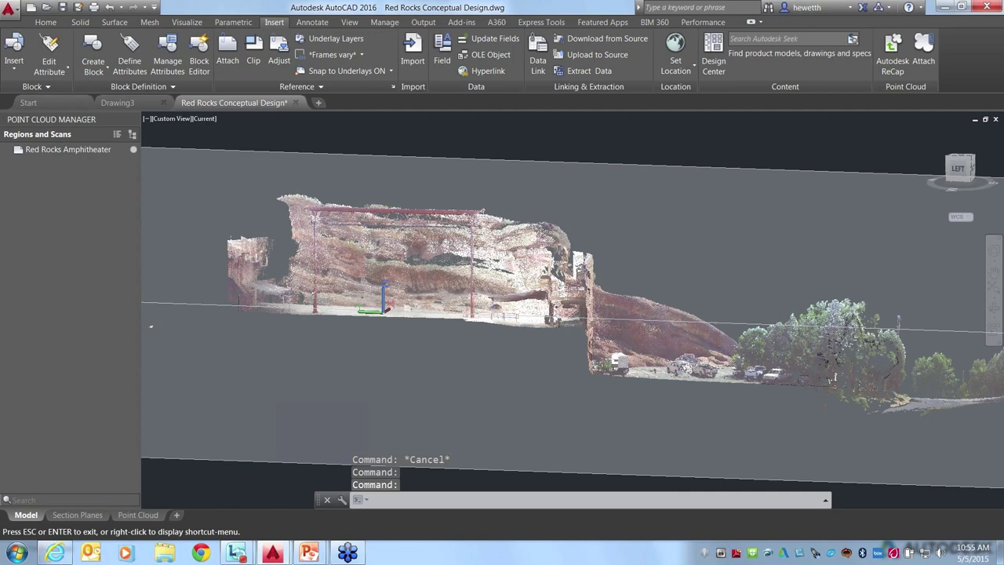
shift+middle_drag(150, 326, 157, 345)
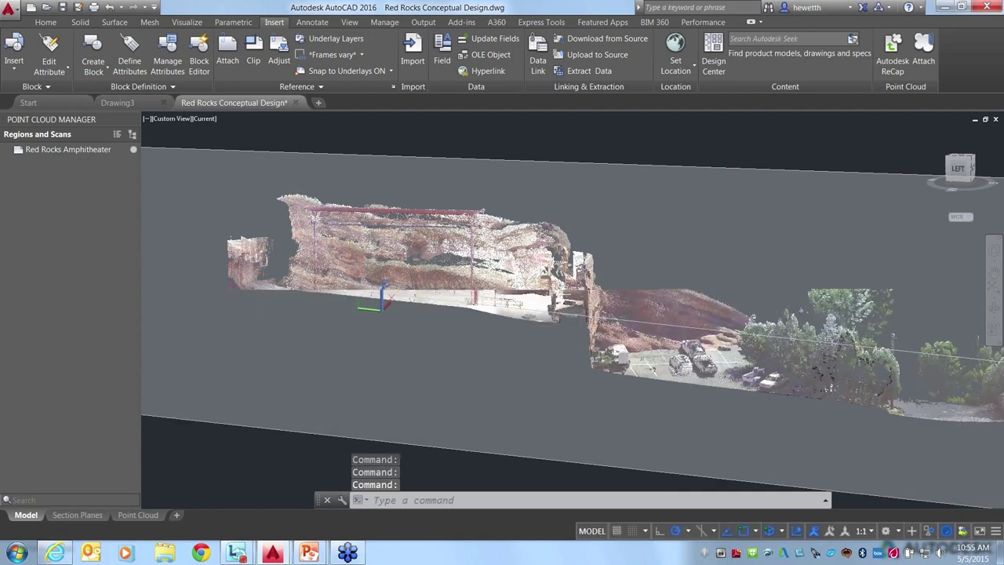
shift+middle_drag(502, 298, 569, 278)
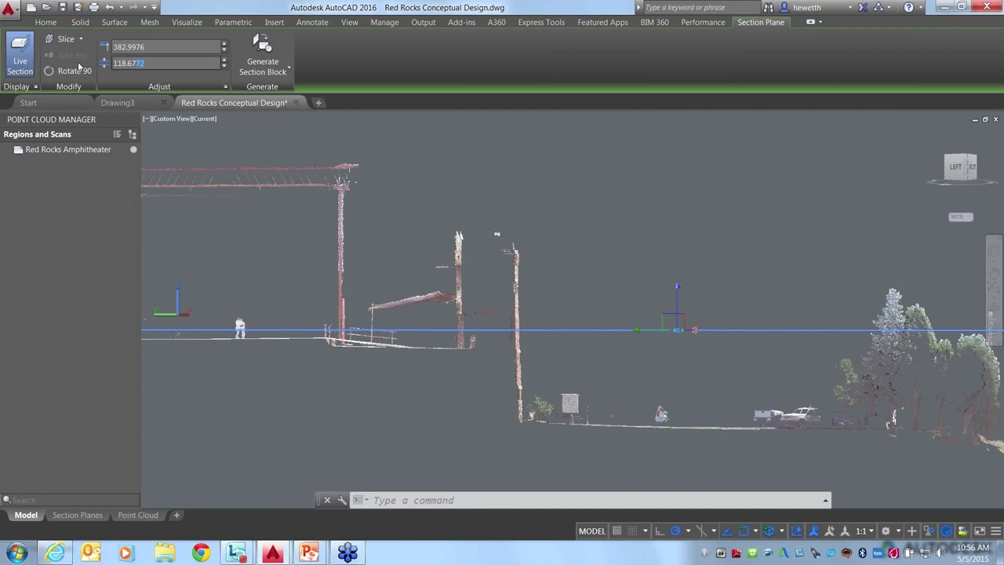
Try a slice thickness of 5 on the section plane, set the thickness to 50, and clear the selection
drag(79, 66, 77, 64)
text(5)
key(Return)
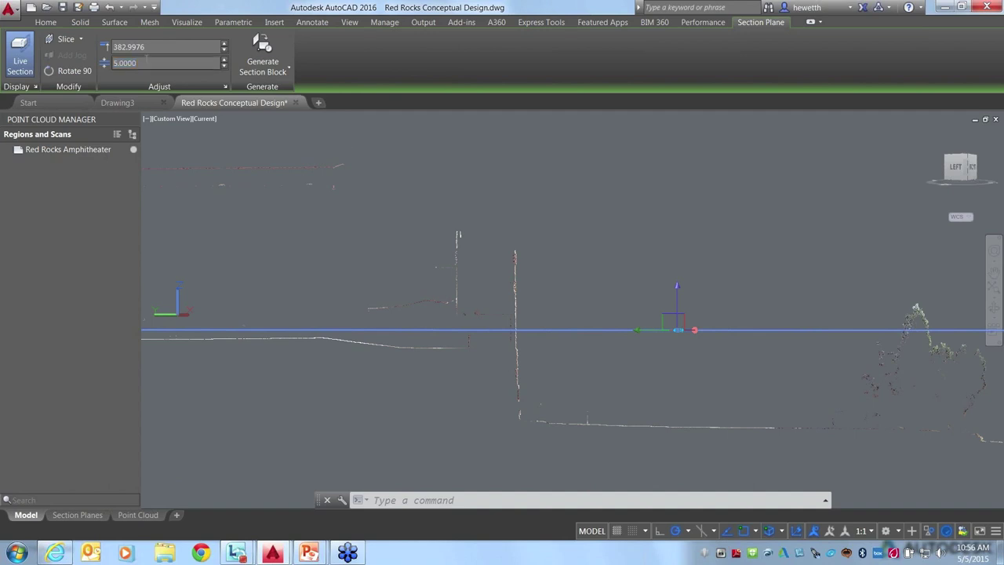
click(70, 64)
key(Return)
key(Escape)
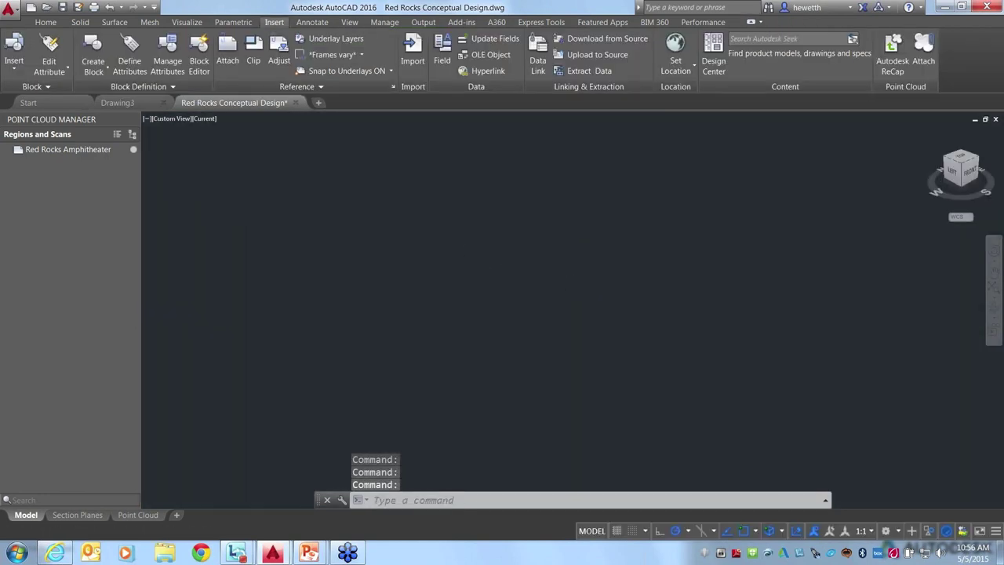
middle_click(672, 218)
middle_drag(672, 217, 576, 374)
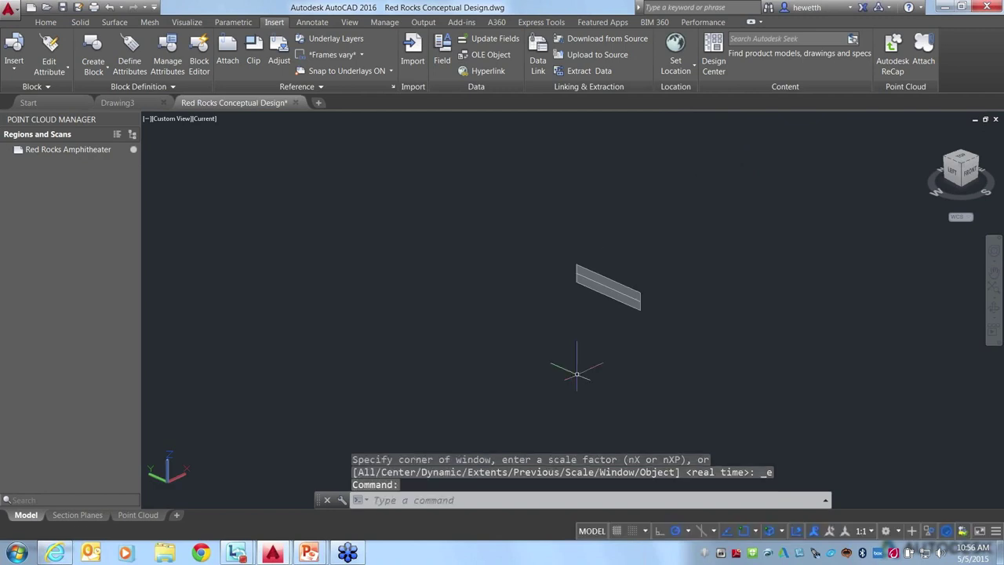
scroll(577, 374, up, 5)
key(Escape)
scroll(473, 306, down, 4)
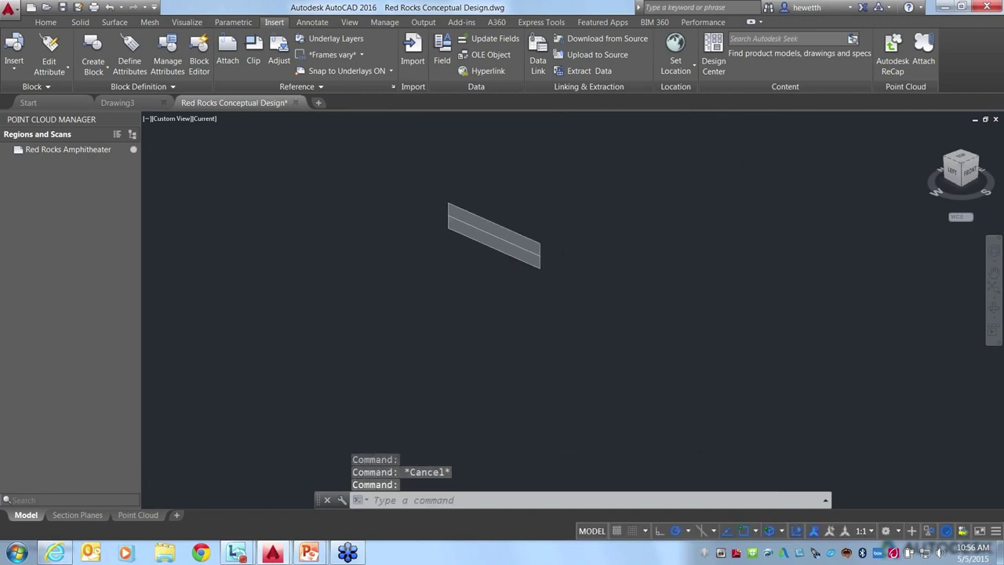
middle_click(262, 291)
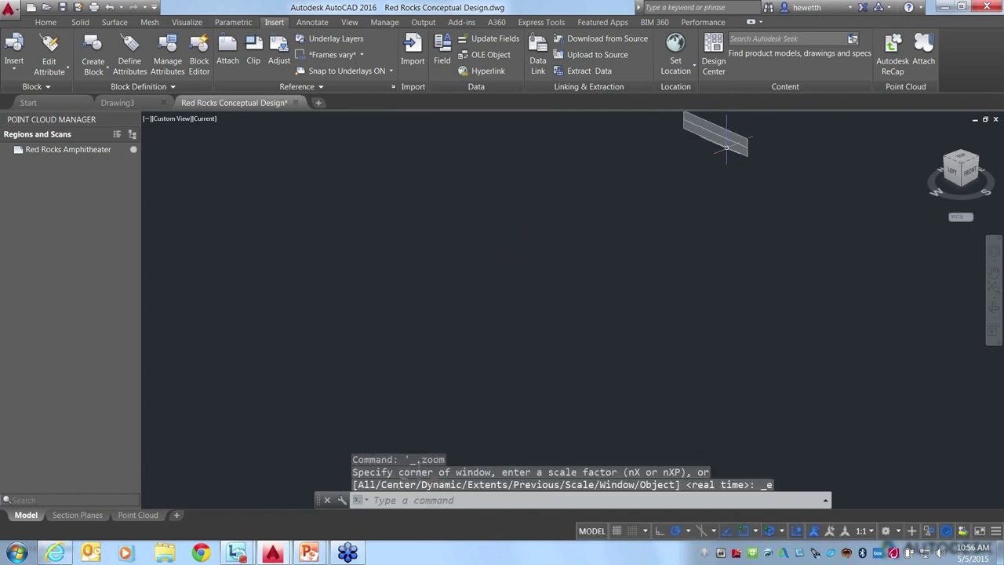
text(u)
key(Return)
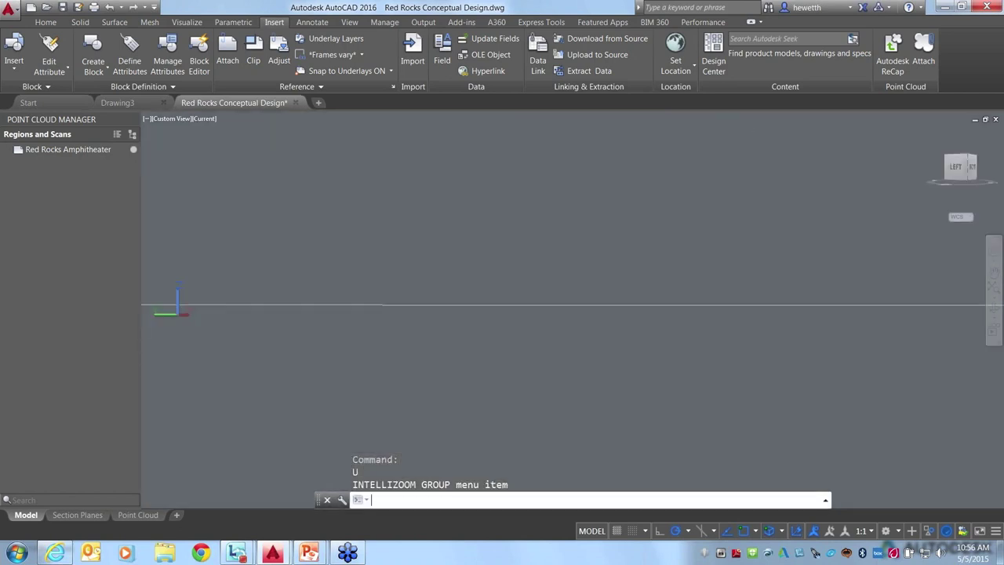
text(u)
key(Return)
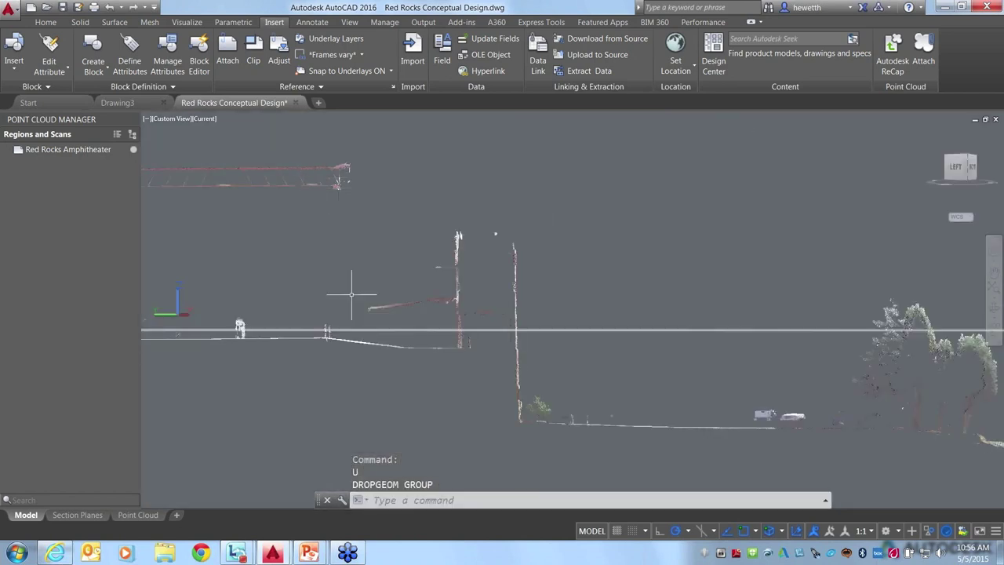
Erase the Left-oriented section plane so the whole point cloud is shown
click(349, 330)
key(Escape)
key(Escape)
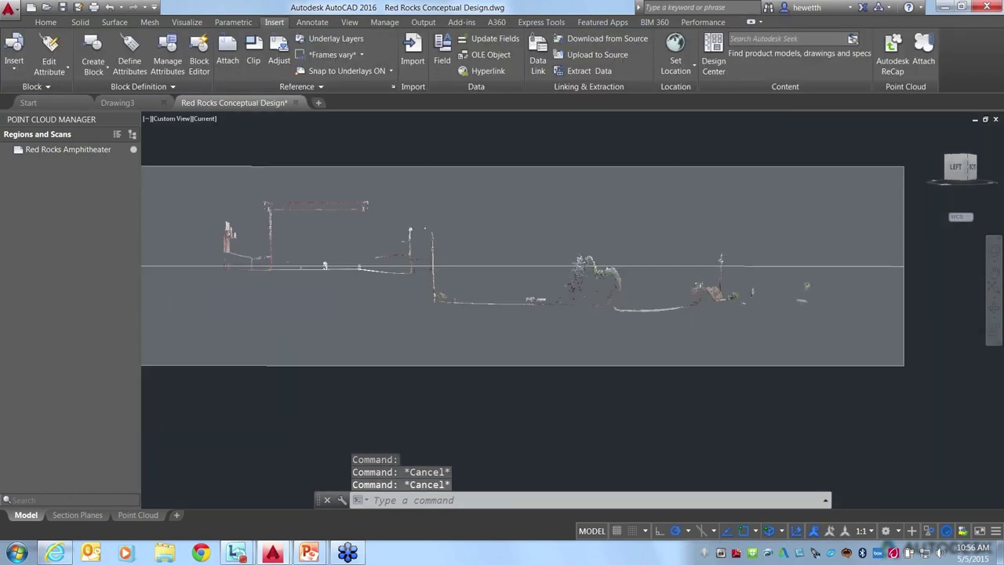
shift+middle_drag(324, 265, 442, 276)
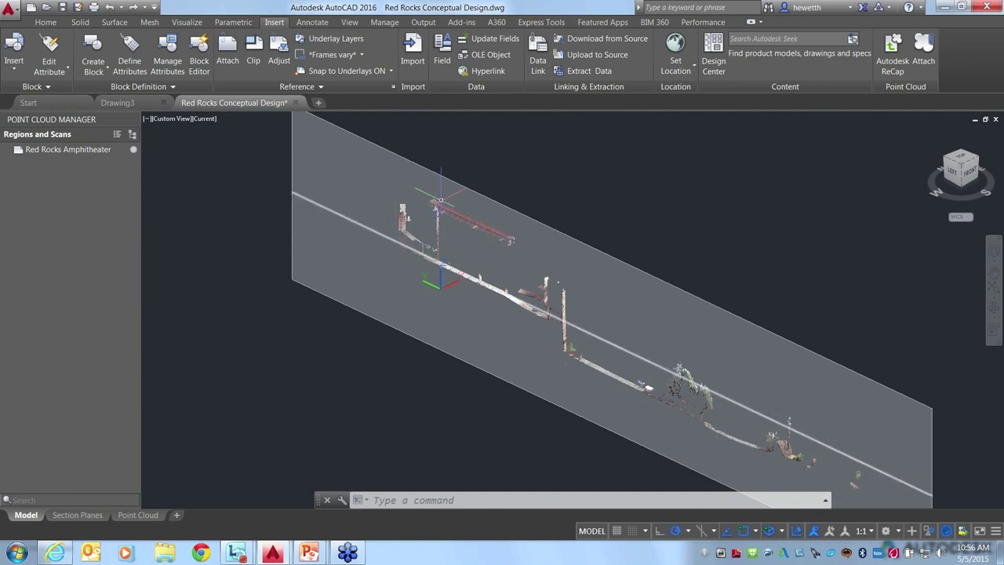
click(405, 181)
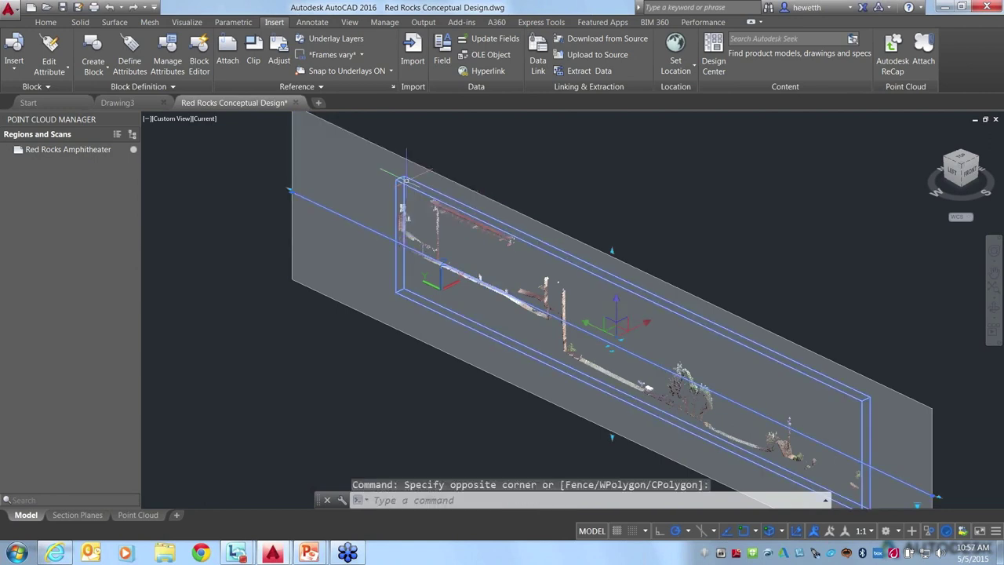
key(Escape)
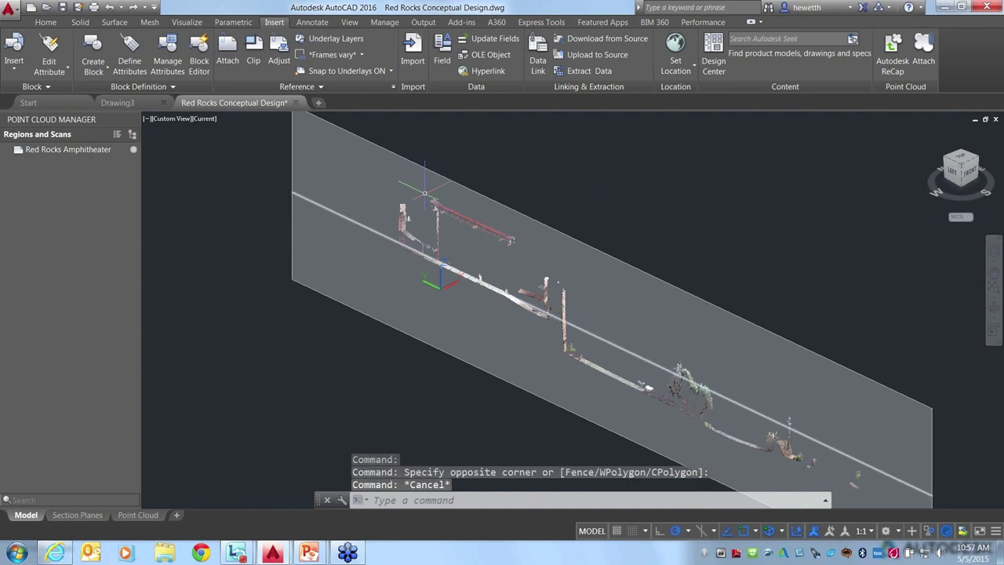
click(425, 167)
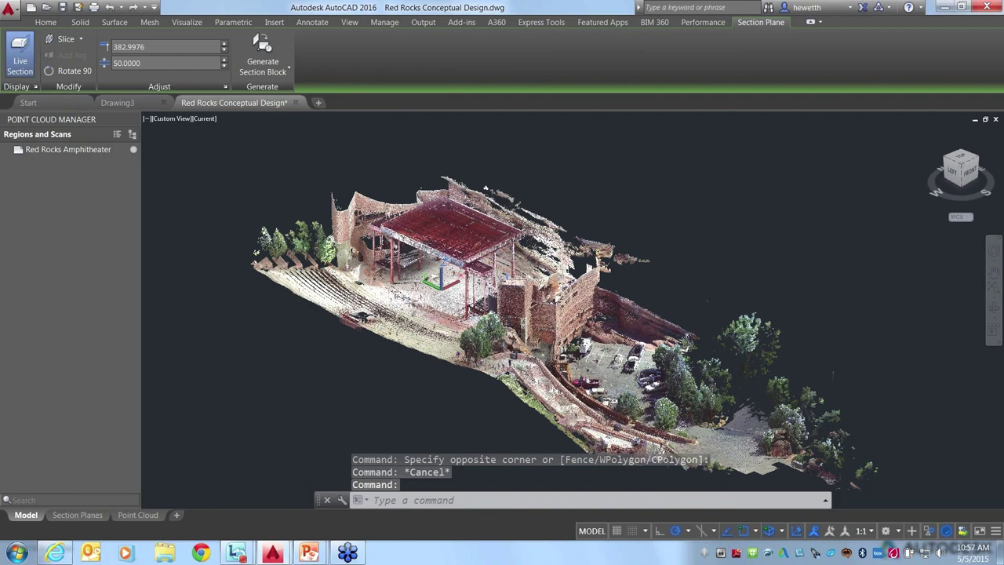
Stylize the point cloud by Elevation and apply the Spectrum color scheme to its elevation color map
click(439, 259)
click(135, 67)
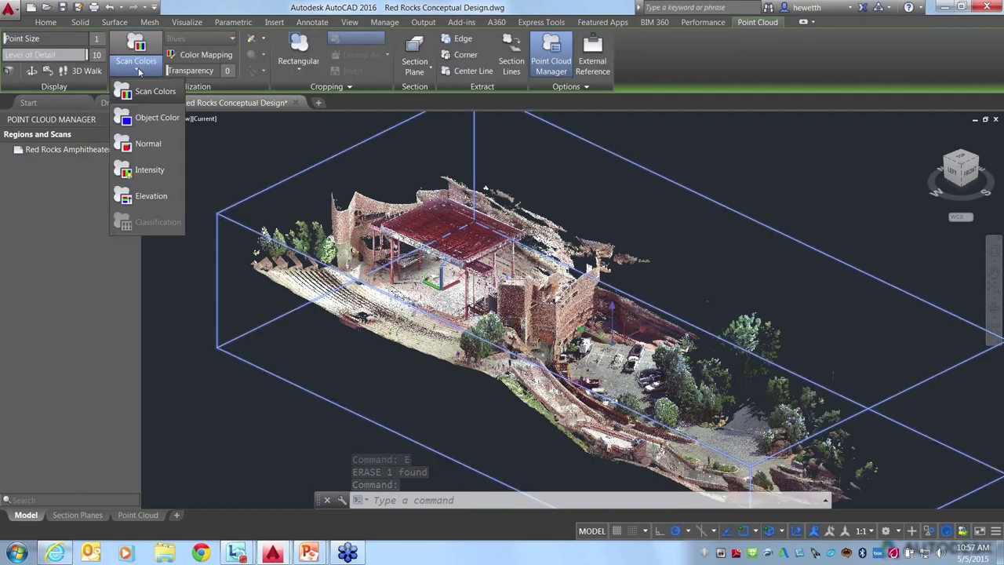
click(151, 196)
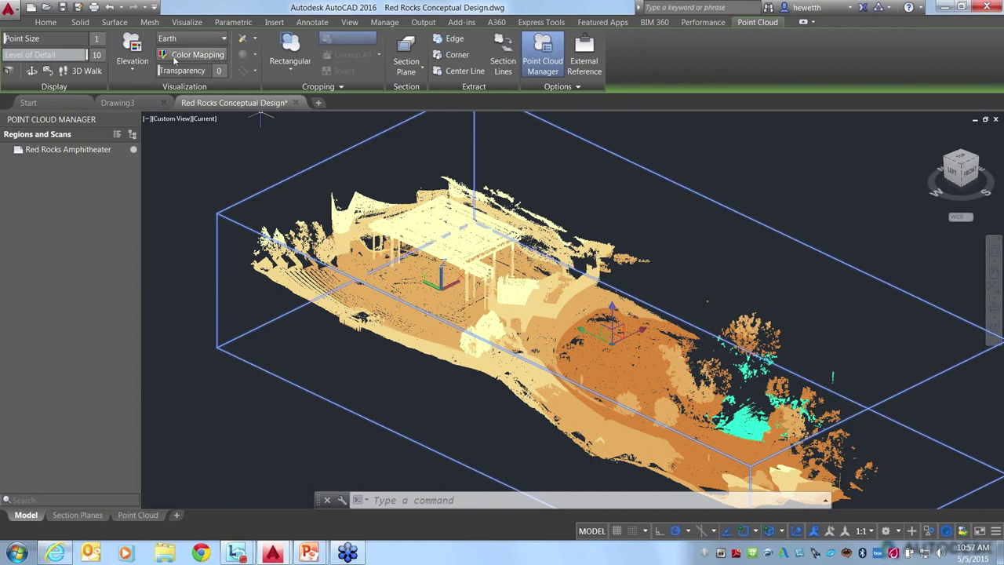
click(494, 195)
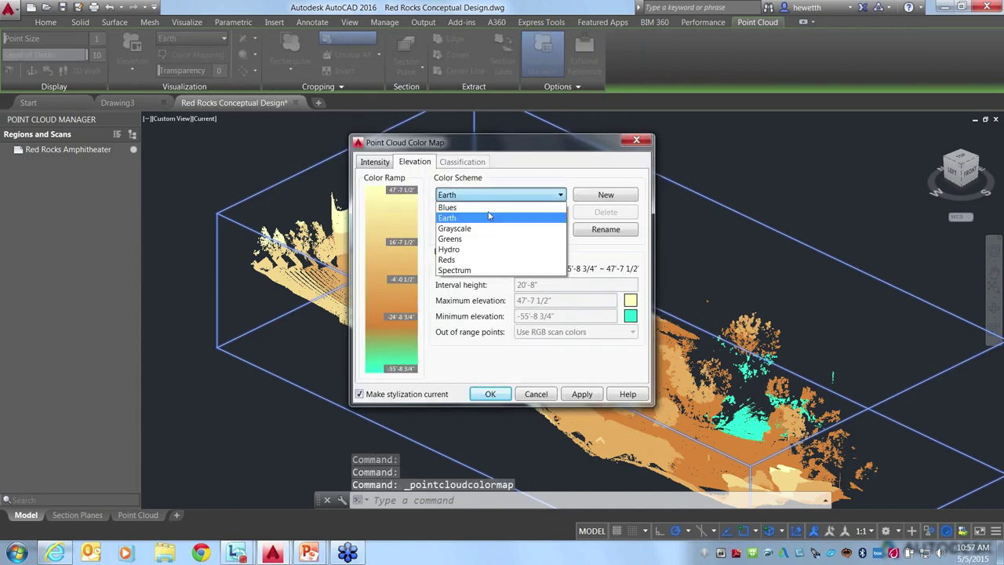
click(492, 270)
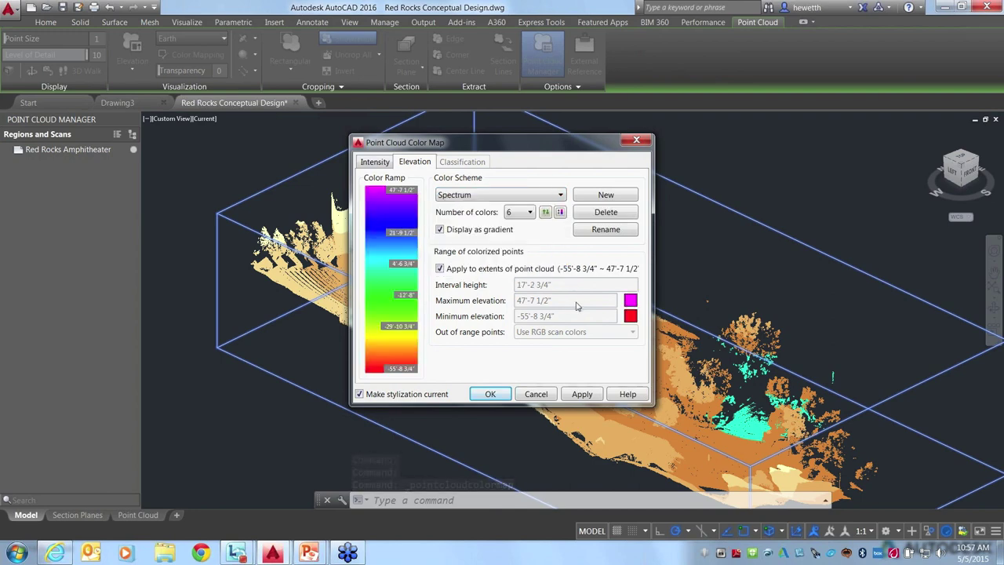
click(584, 394)
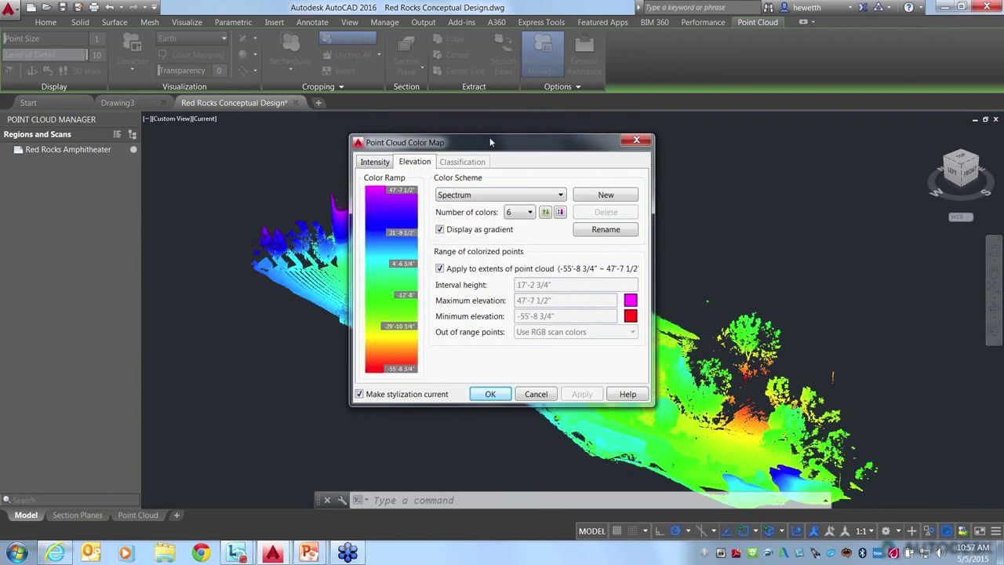
Limit the elevation colors to a maximum of 10' and a minimum of 0 instead of the point cloud's full extents
drag(424, 142, 214, 184)
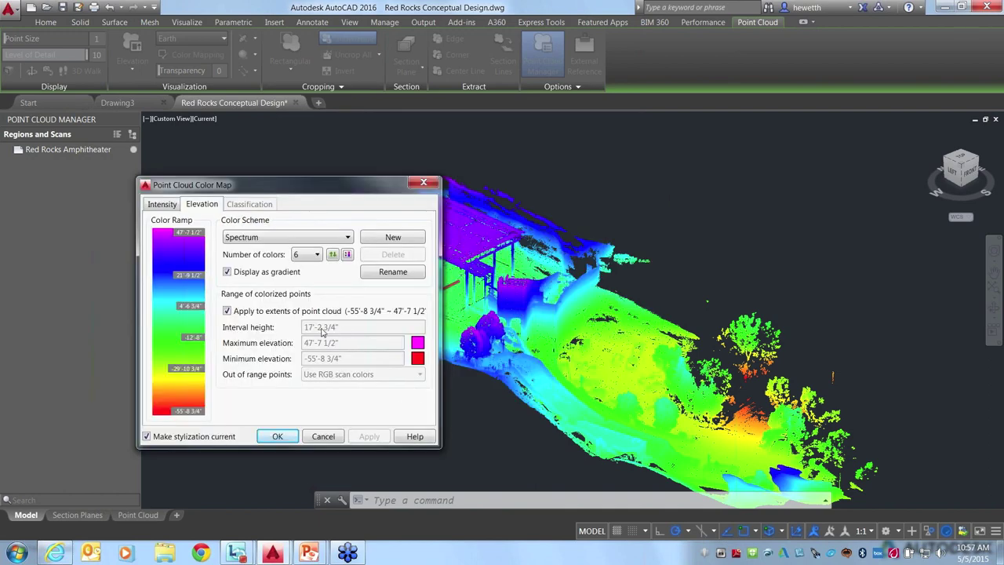
click(227, 311)
click(226, 311)
click(369, 437)
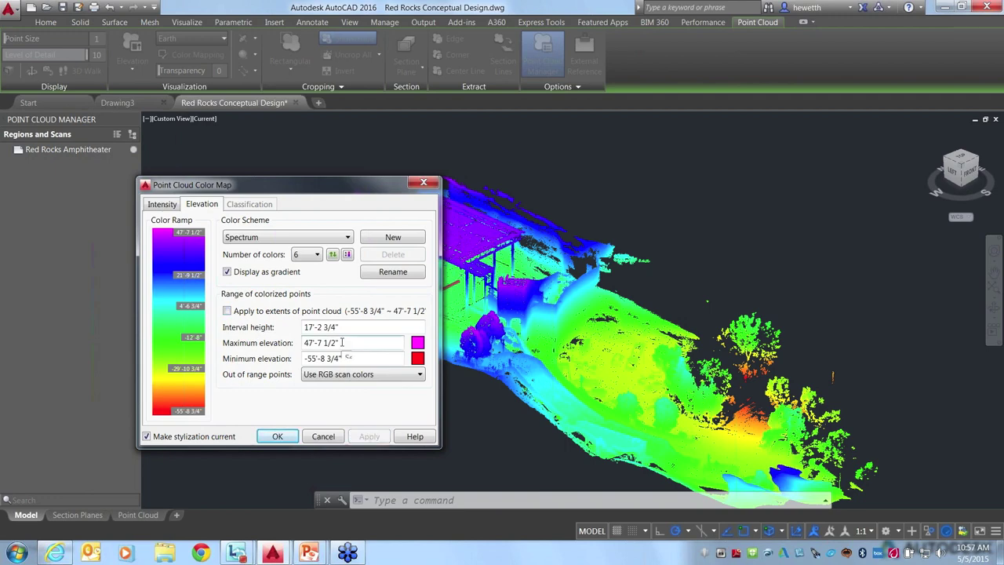
text(0)
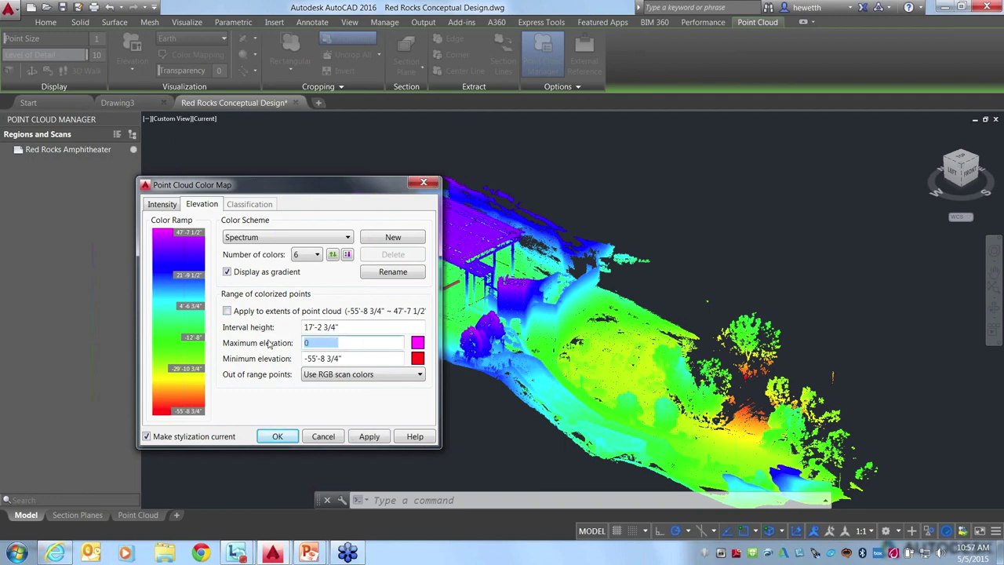
double_click(314, 342)
text(2)
key(BackSpace)
text(10)
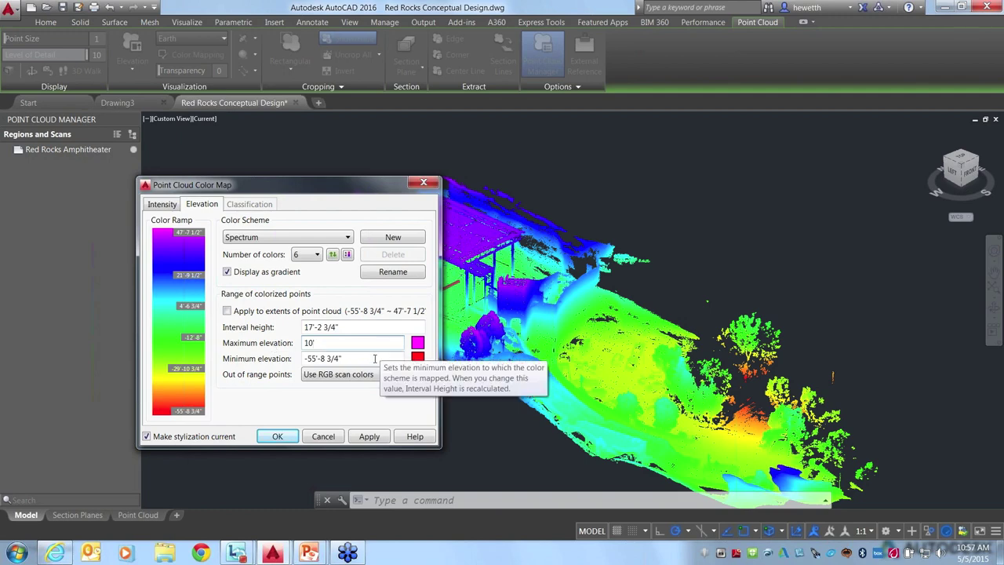
key(Tab)
text(0)
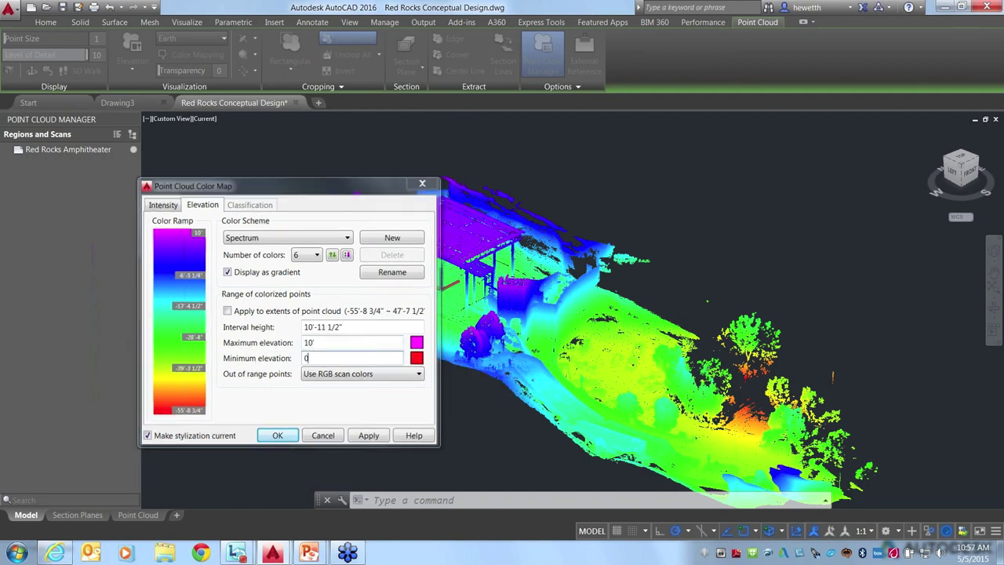
key(Return)
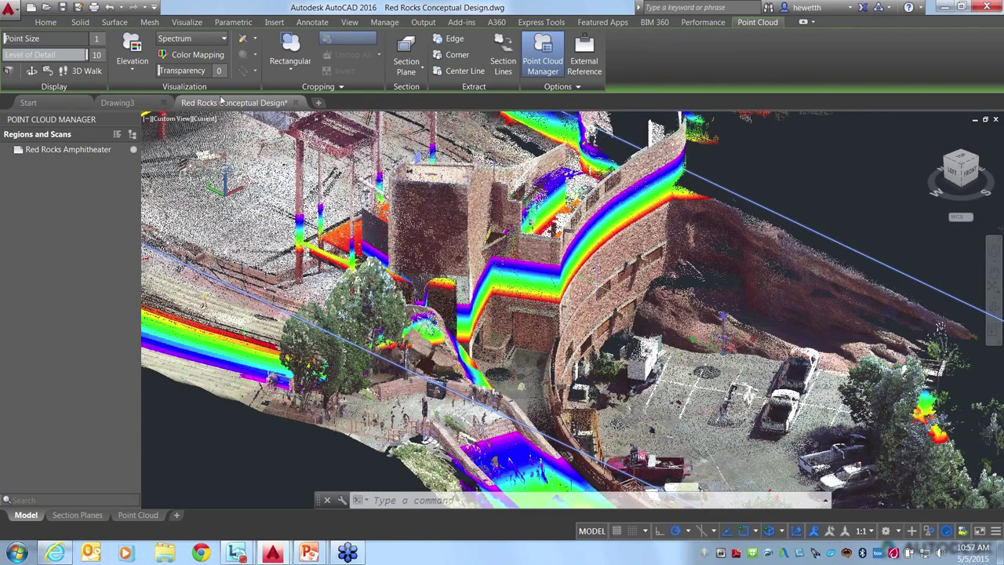
Set the maximum elevation of the point cloud's color range to 2'
middle_drag(196, 336, 242, 343)
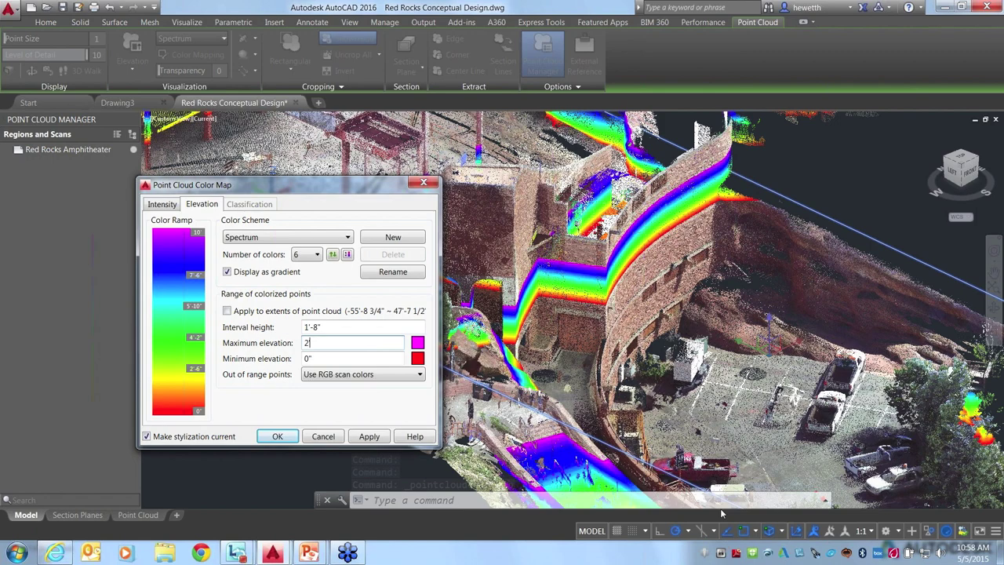
key(Return)
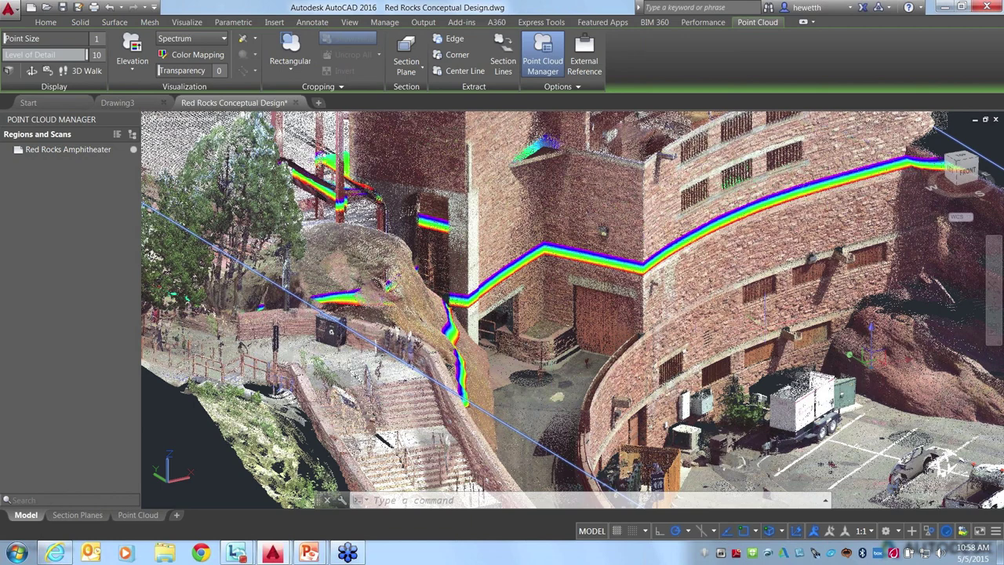
shift+middle_drag(694, 308, 628, 314)
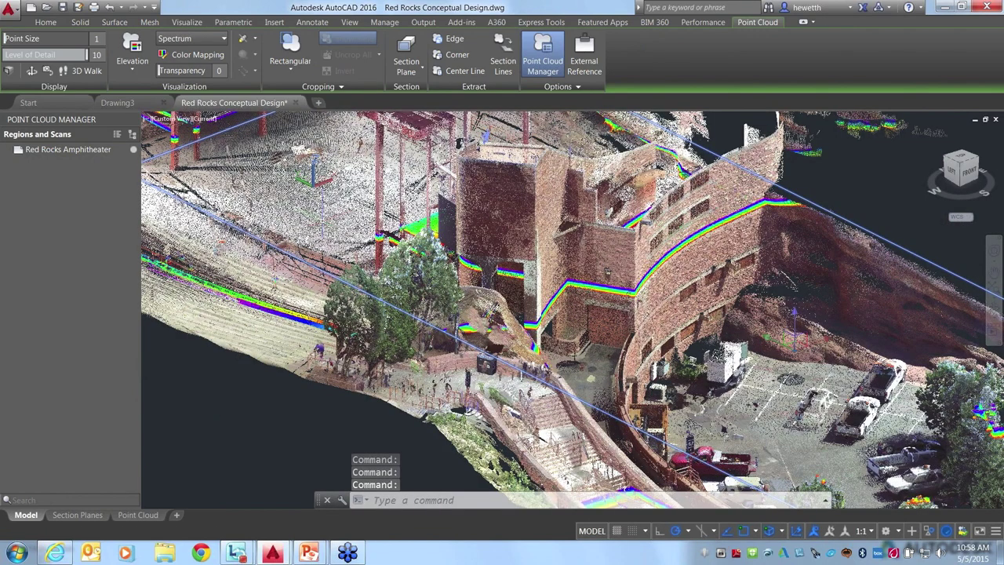
key(Escape)
key(Escape)
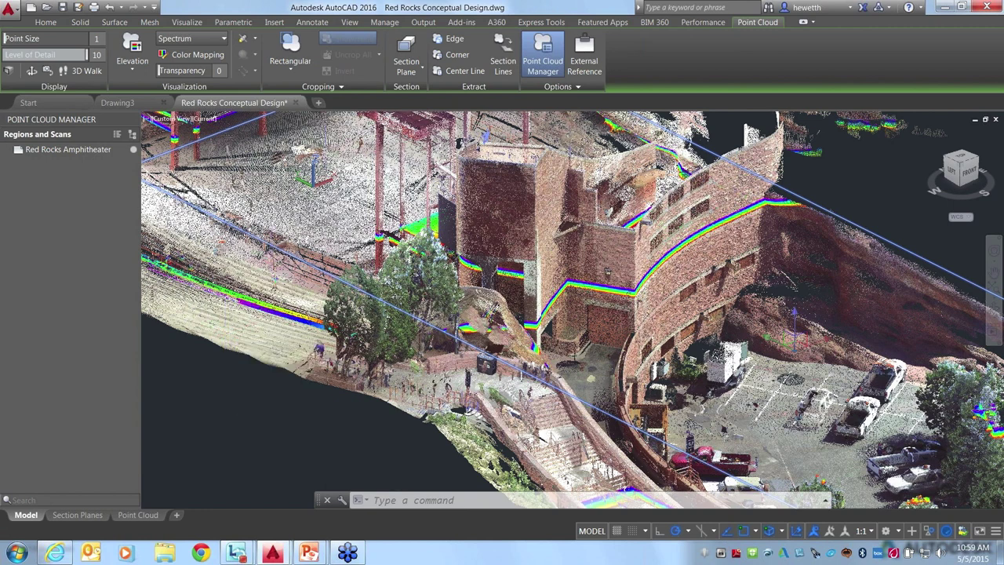
Create a section plane with Left orientation through the elevation-colored point cloud
click(406, 68)
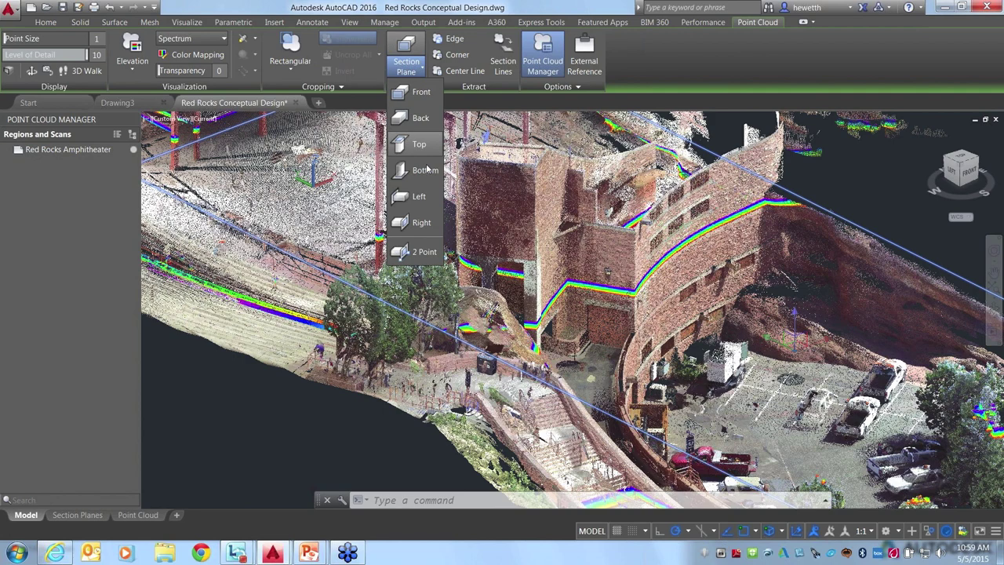
click(425, 171)
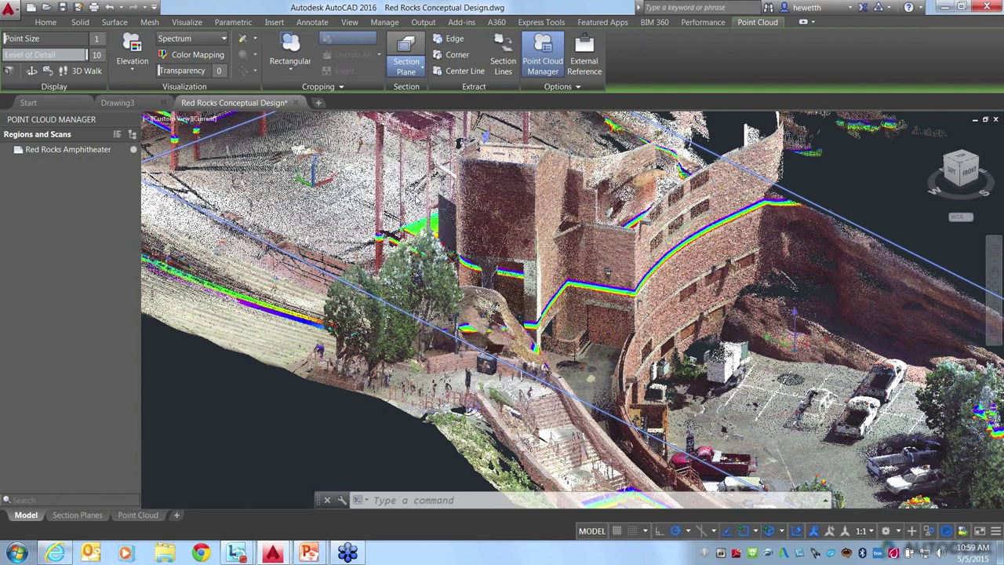
key(Escape)
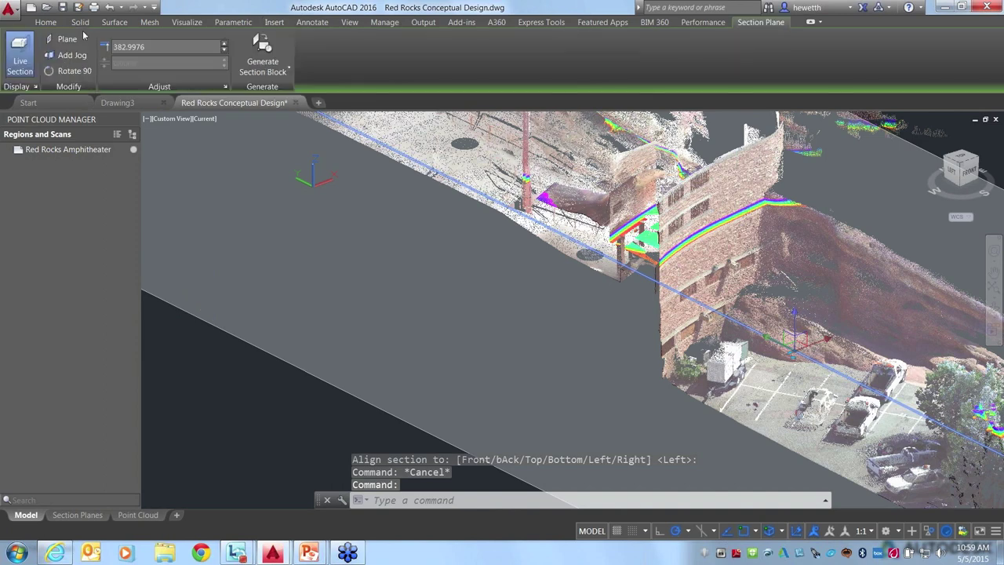
Change the section plane to a Slice with a section offset of 0, and clear the selection
click(82, 39)
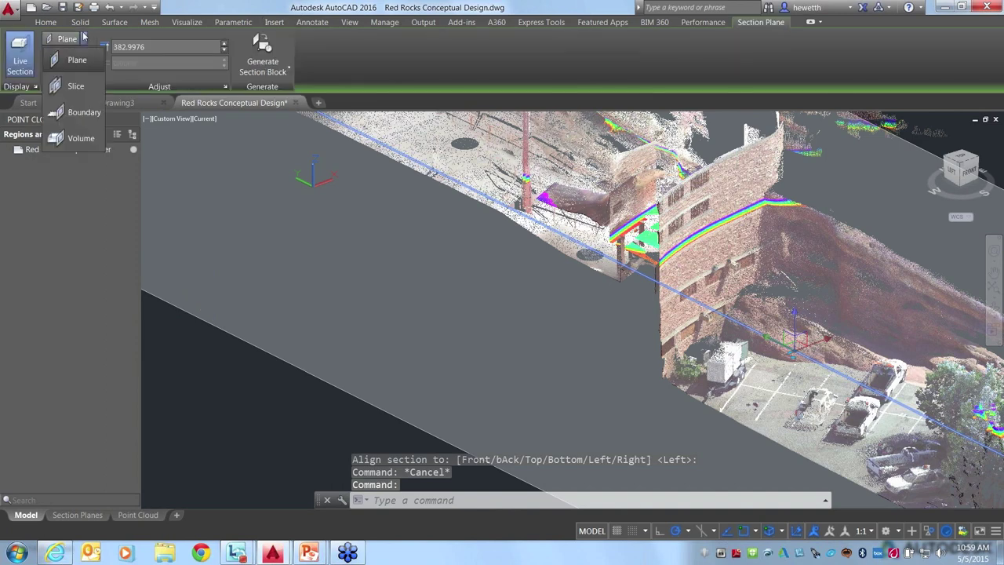
click(92, 88)
click(156, 62)
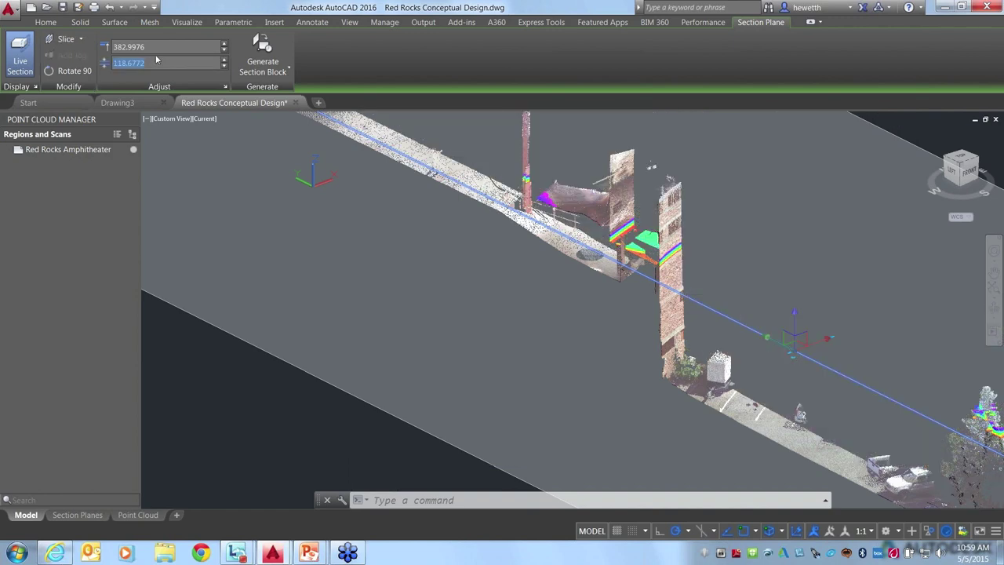
key(Return)
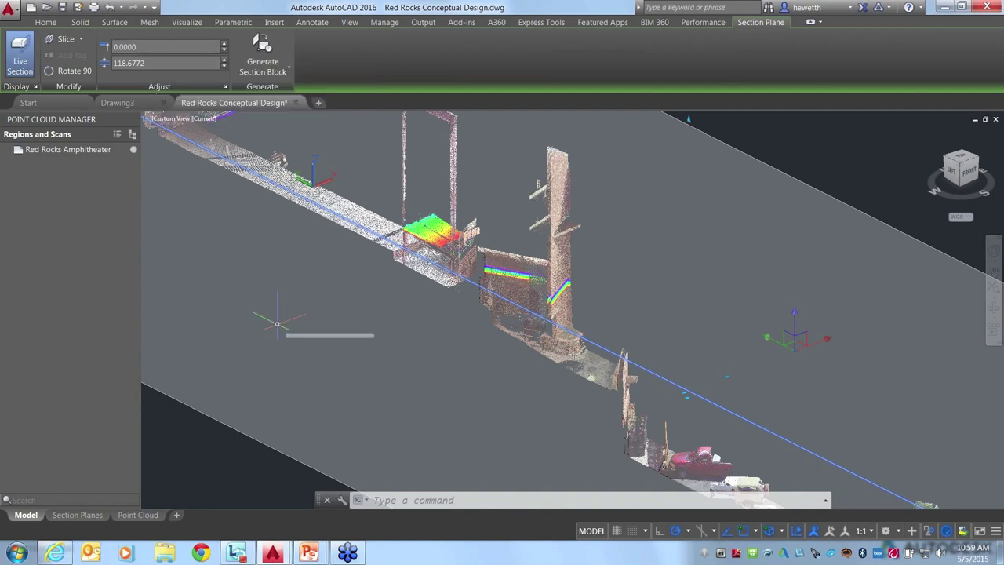
key(Escape)
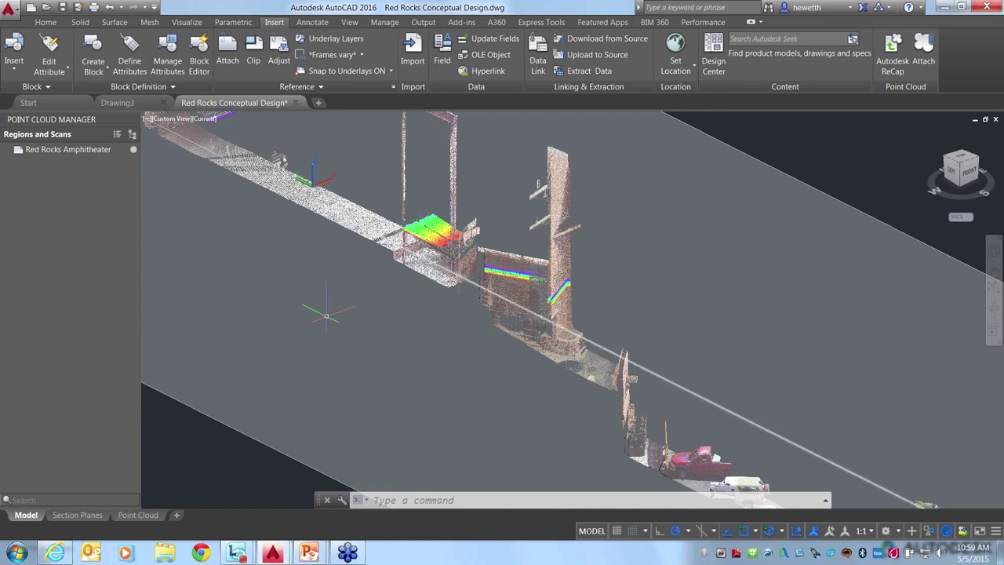
scroll(326, 316, up, 3)
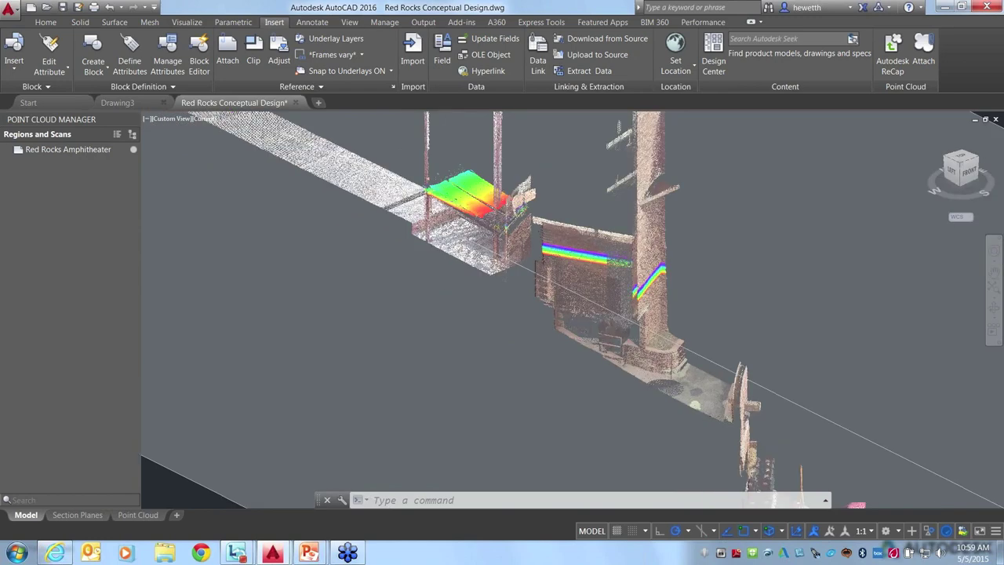
scroll(348, 314, up, 2)
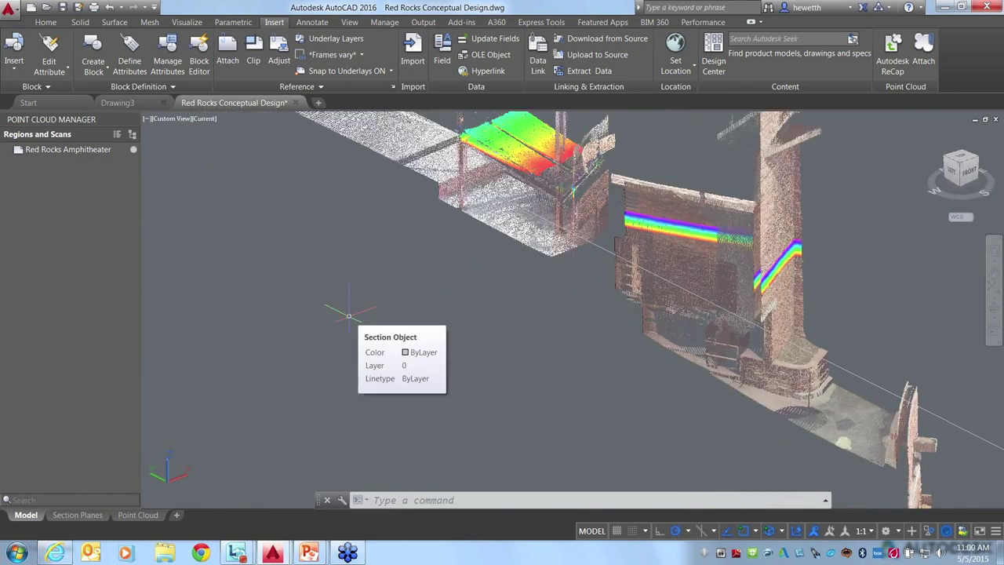